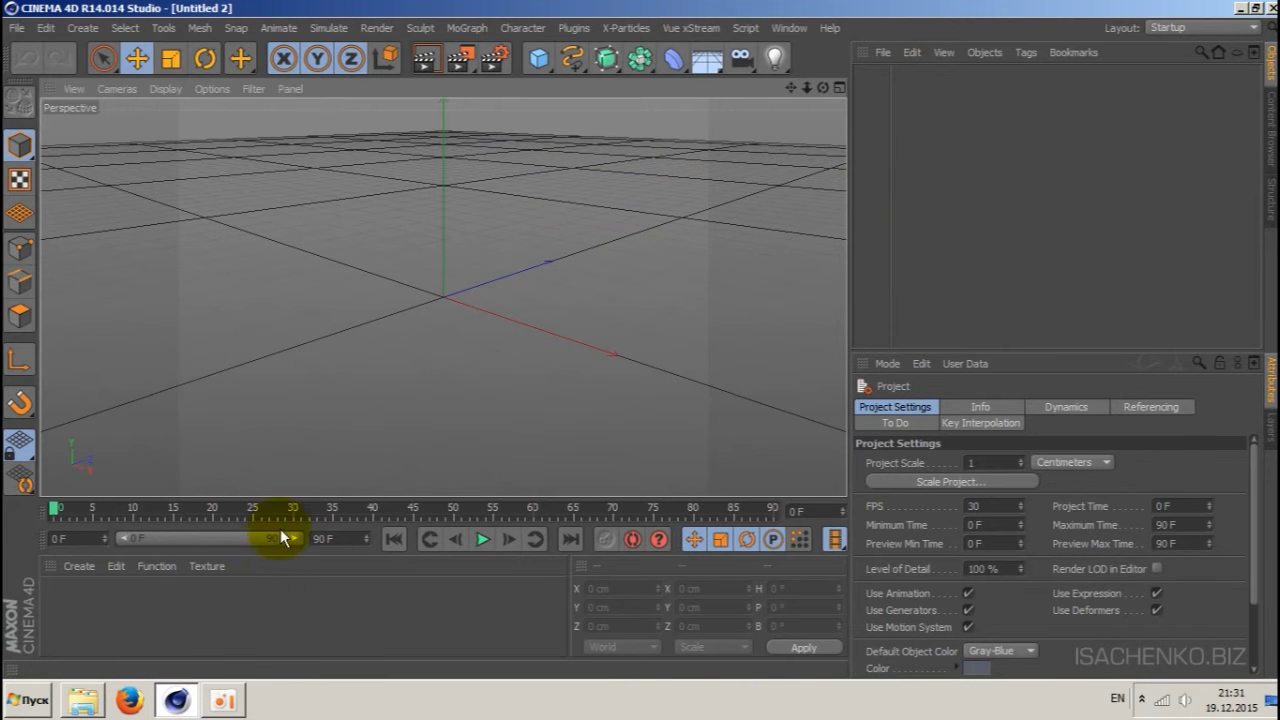
# - Bring up the Vectorizer tutorial folder and look over the Pavement image thumbnails
pyautogui.click(88, 699)
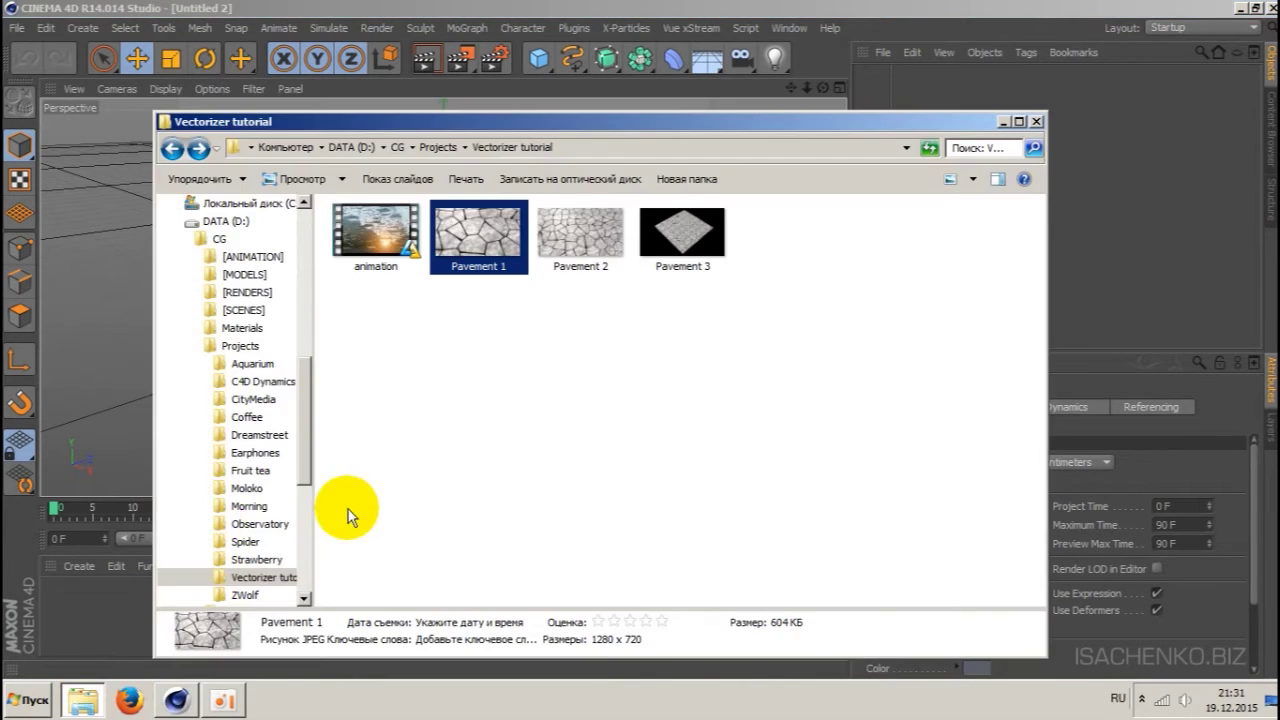
pyautogui.click(425, 368)
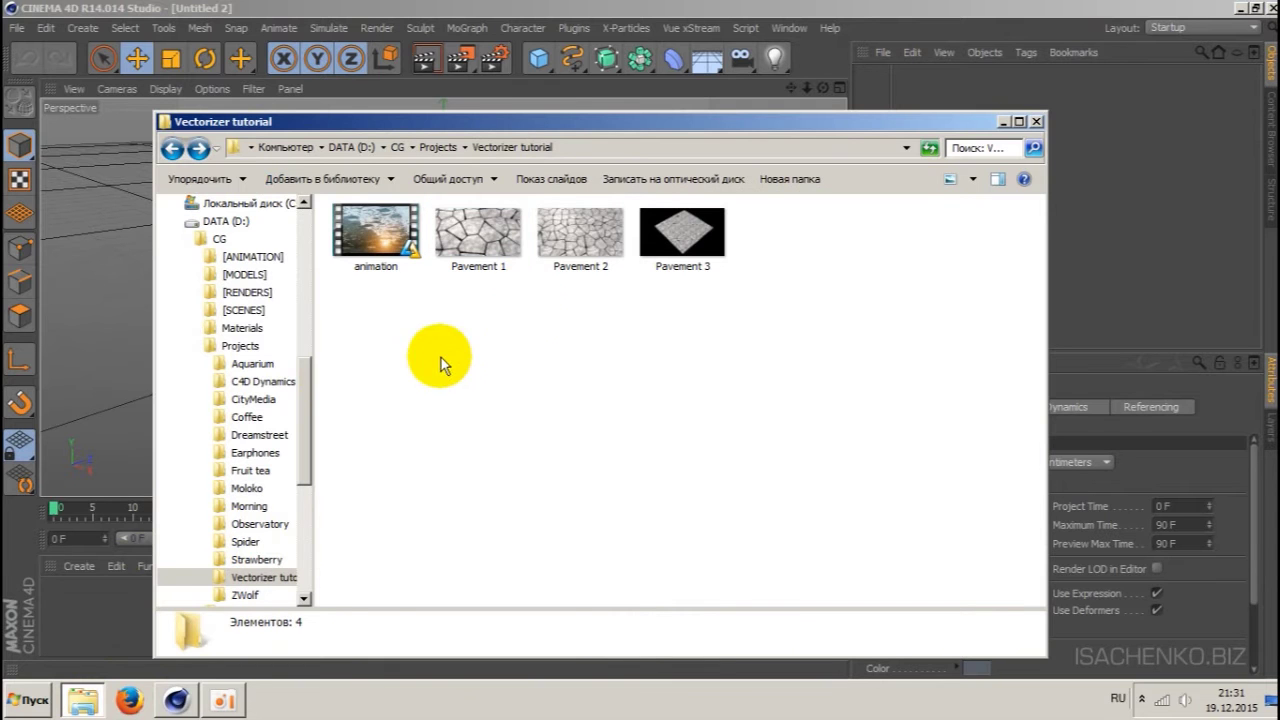
pyautogui.click(565, 225)
pyautogui.click(585, 345)
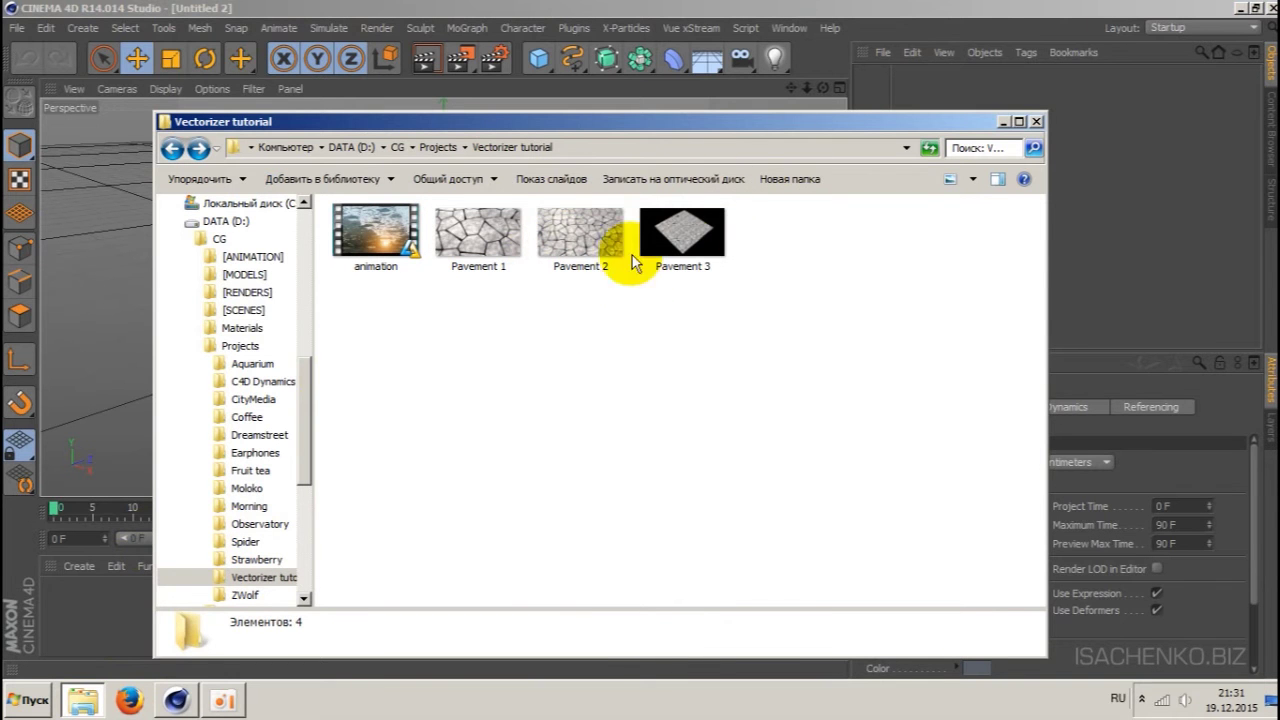
# - Glance at Cinema 4D's spline list, then return to the folder and open Pavement 1
pyautogui.click(855, 8)
pyautogui.click(581, 59)
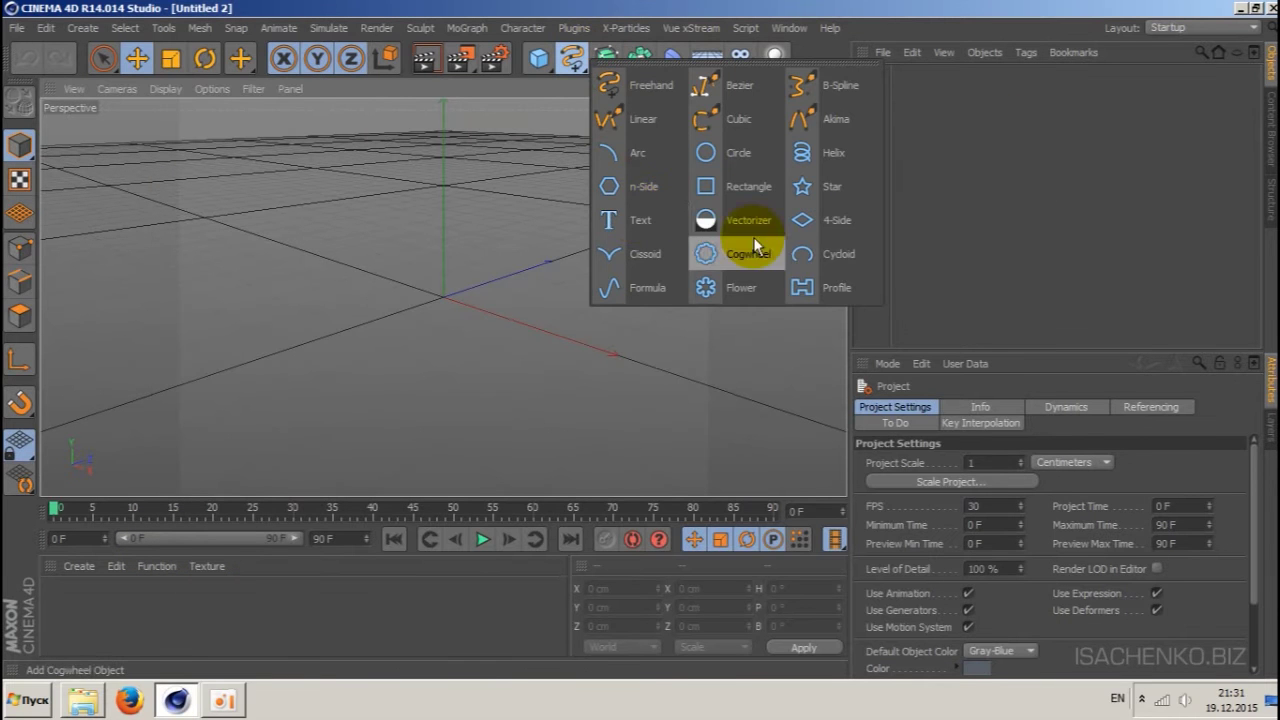
pyautogui.click(88, 697)
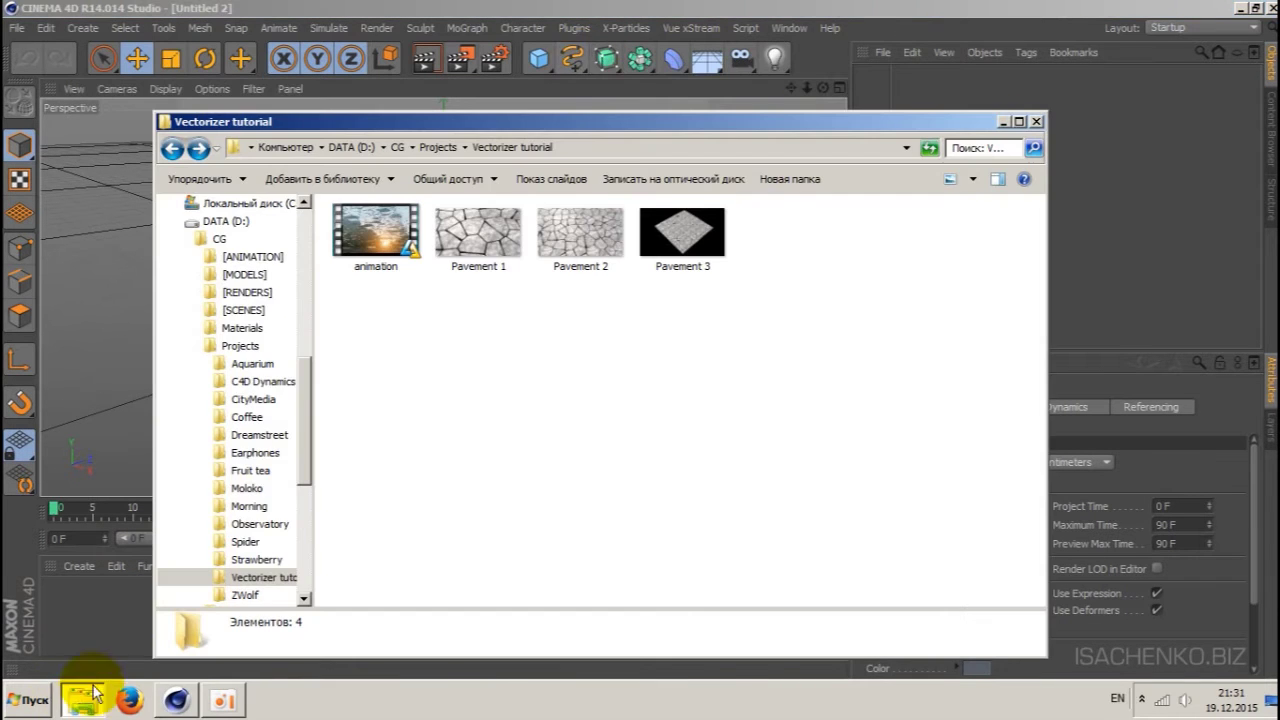
pyautogui.click(680, 232)
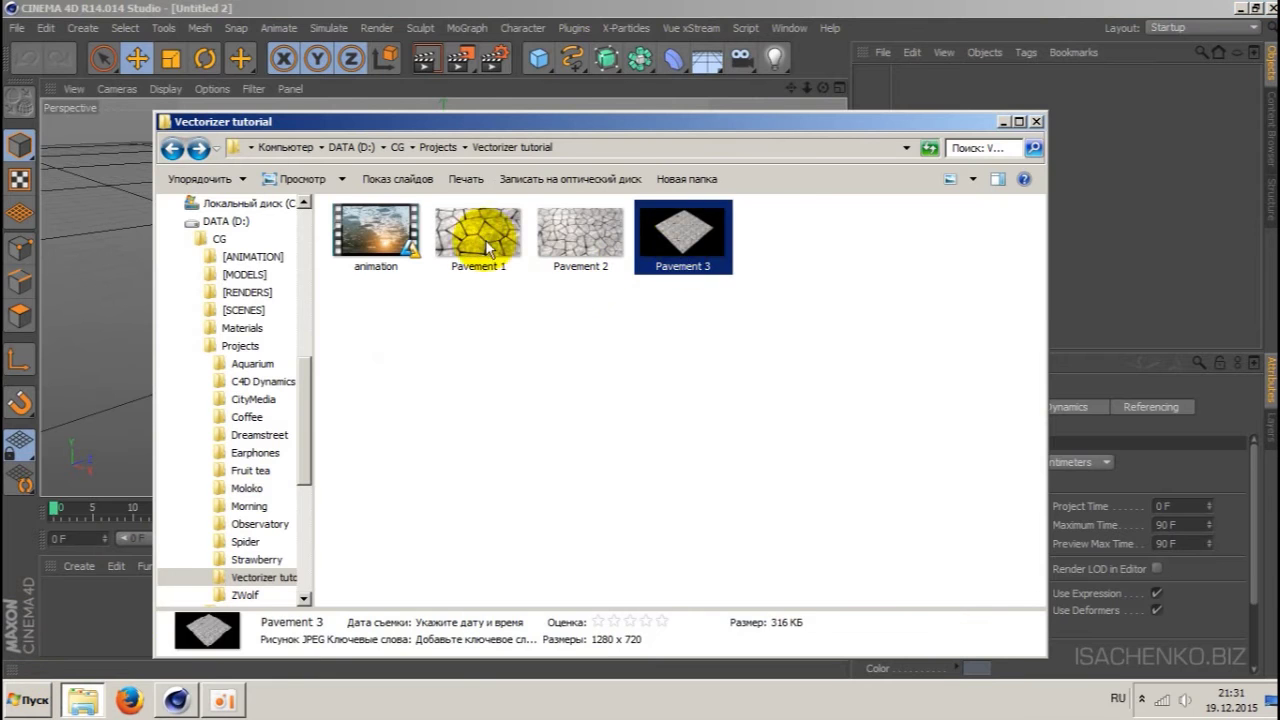
pyautogui.doubleClick(489, 248)
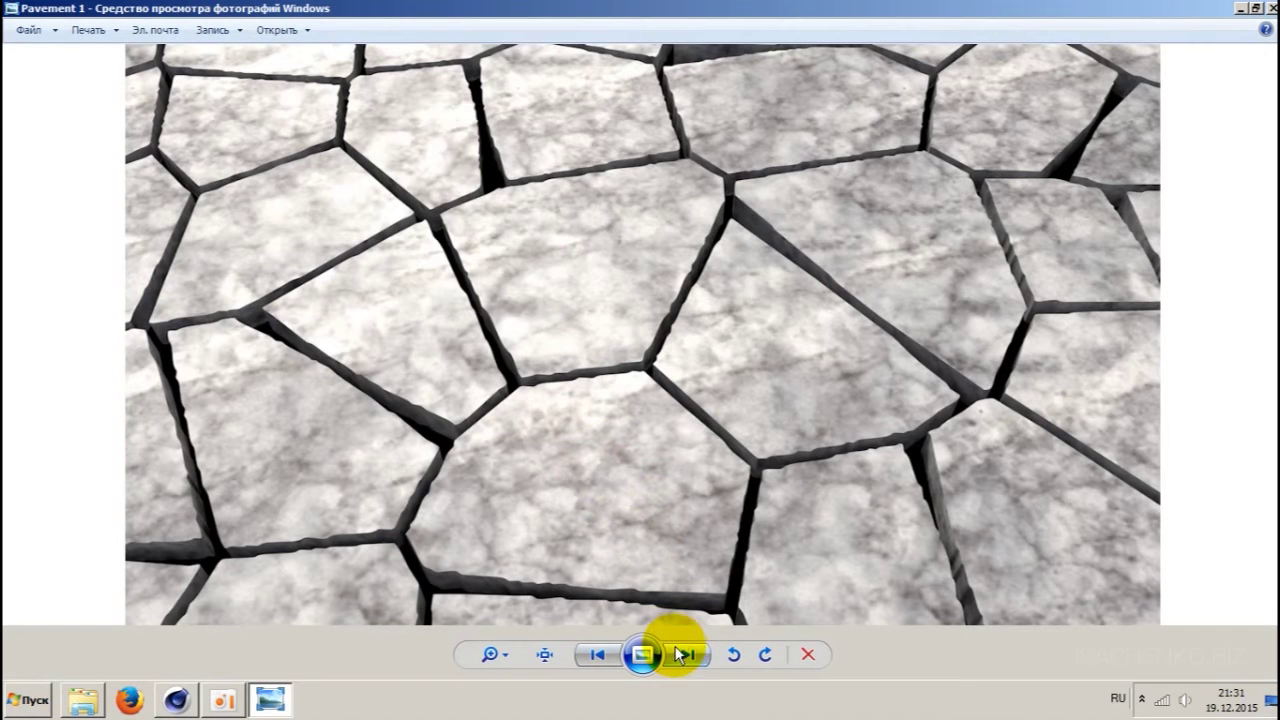
# - Step through Pavement 1, 2 and 3 in the photo viewer, then close it
pyautogui.click(684, 655)
pyautogui.click(690, 654)
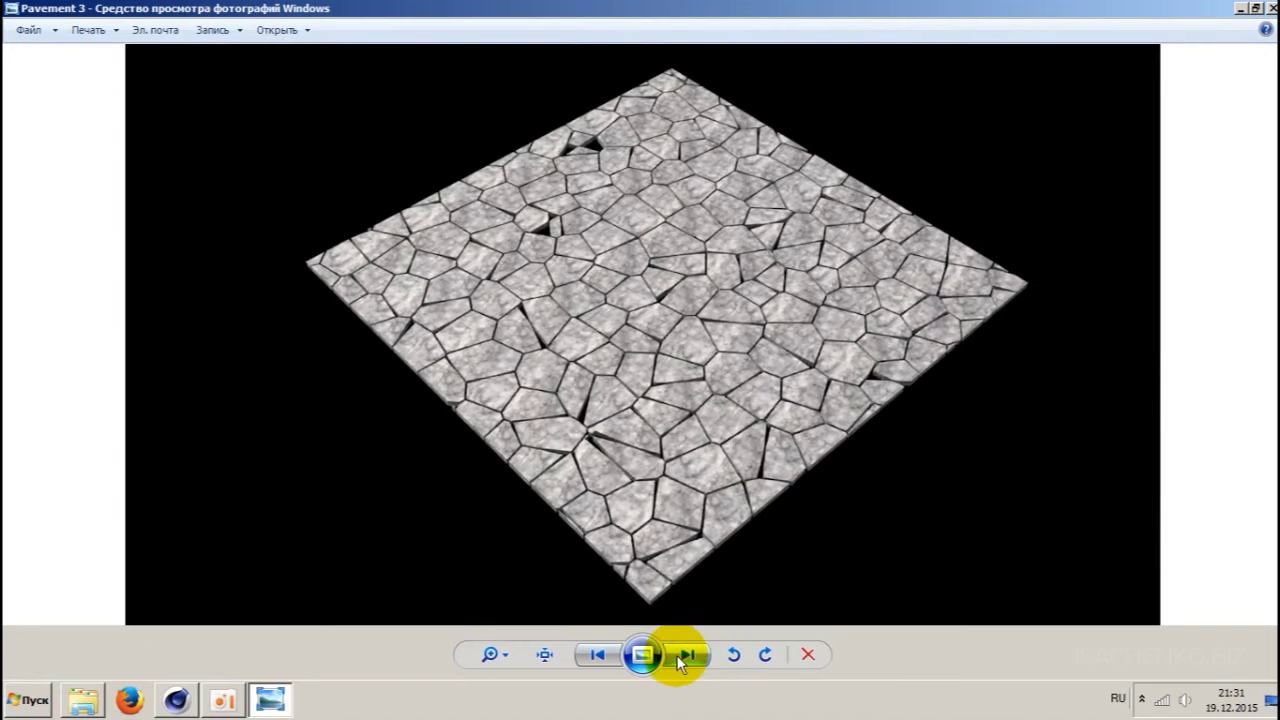
pyautogui.click(600, 655)
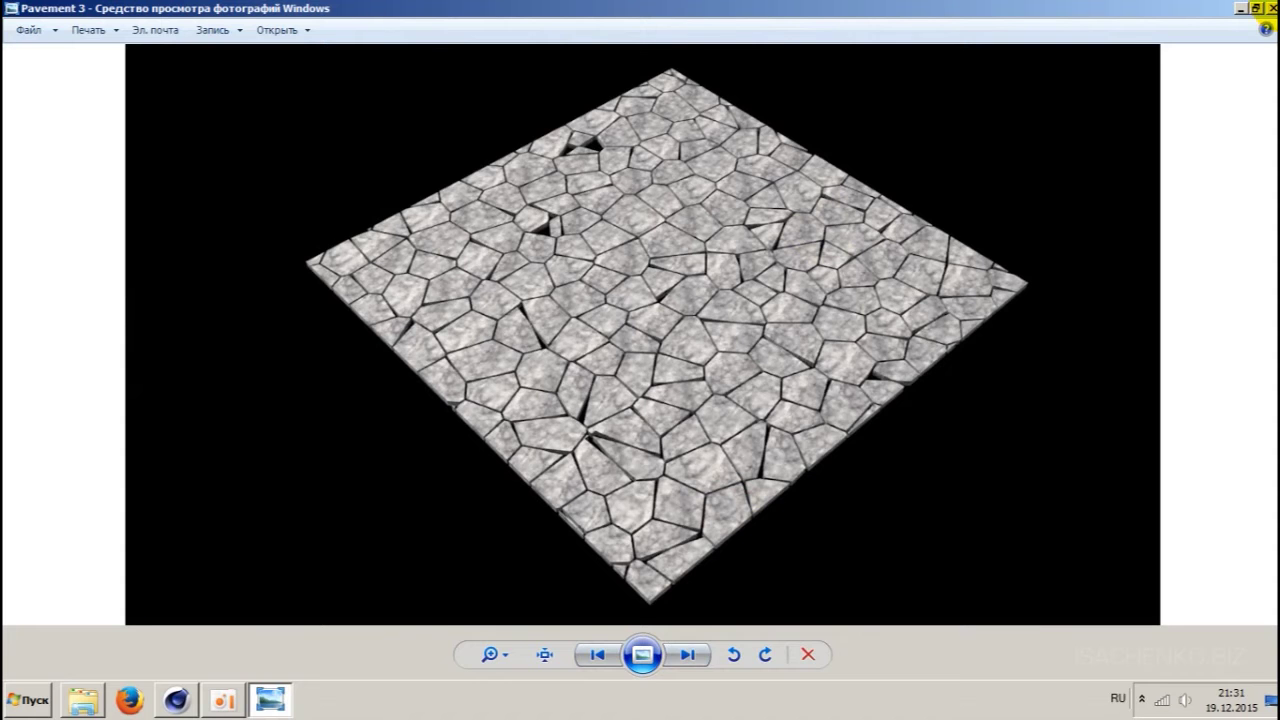
pyautogui.click(1272, 8)
# - Play animation.wmv from the folder and close the player afterwards
pyautogui.click(401, 337)
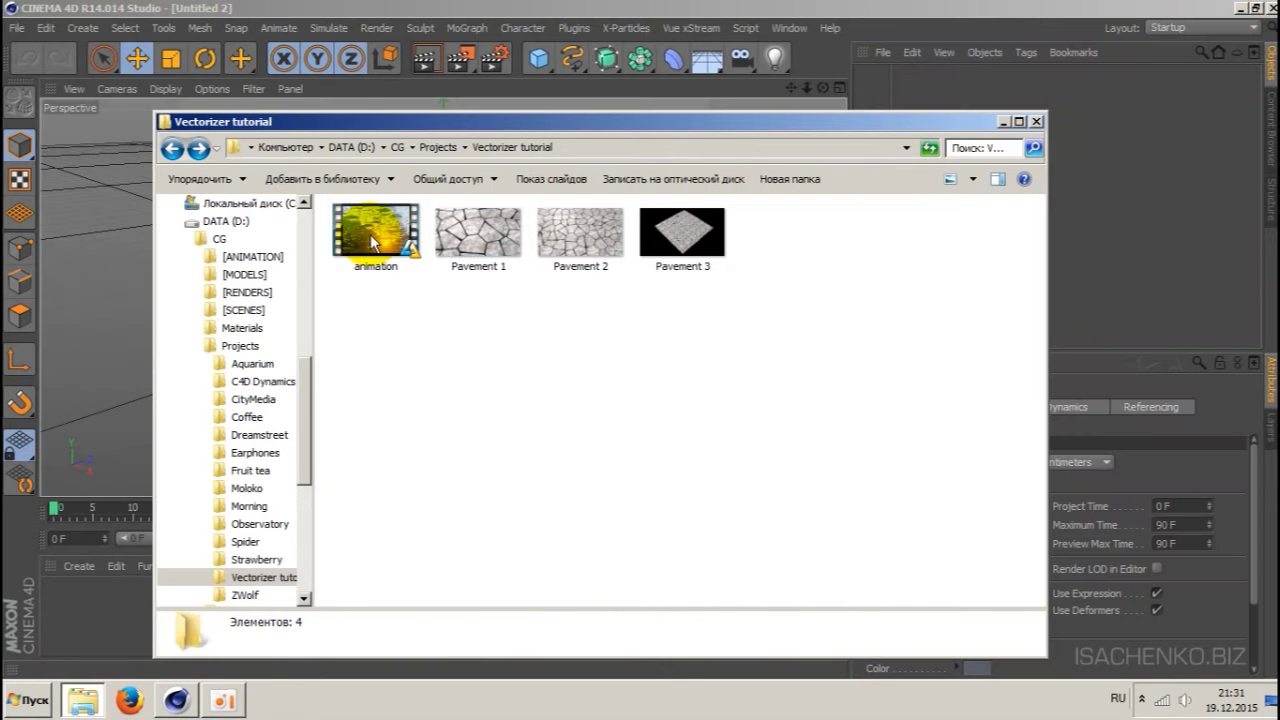
pyautogui.click(370, 234)
pyautogui.doubleClick(370, 234)
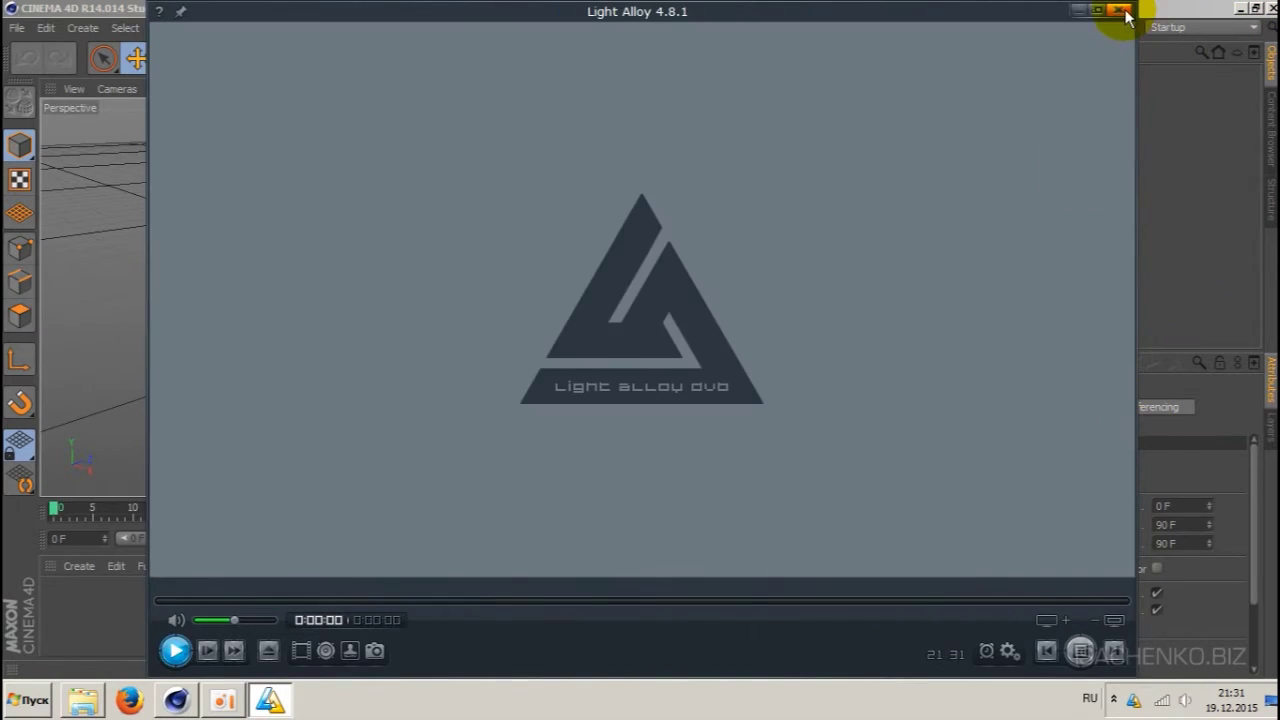
pyautogui.click(1120, 10)
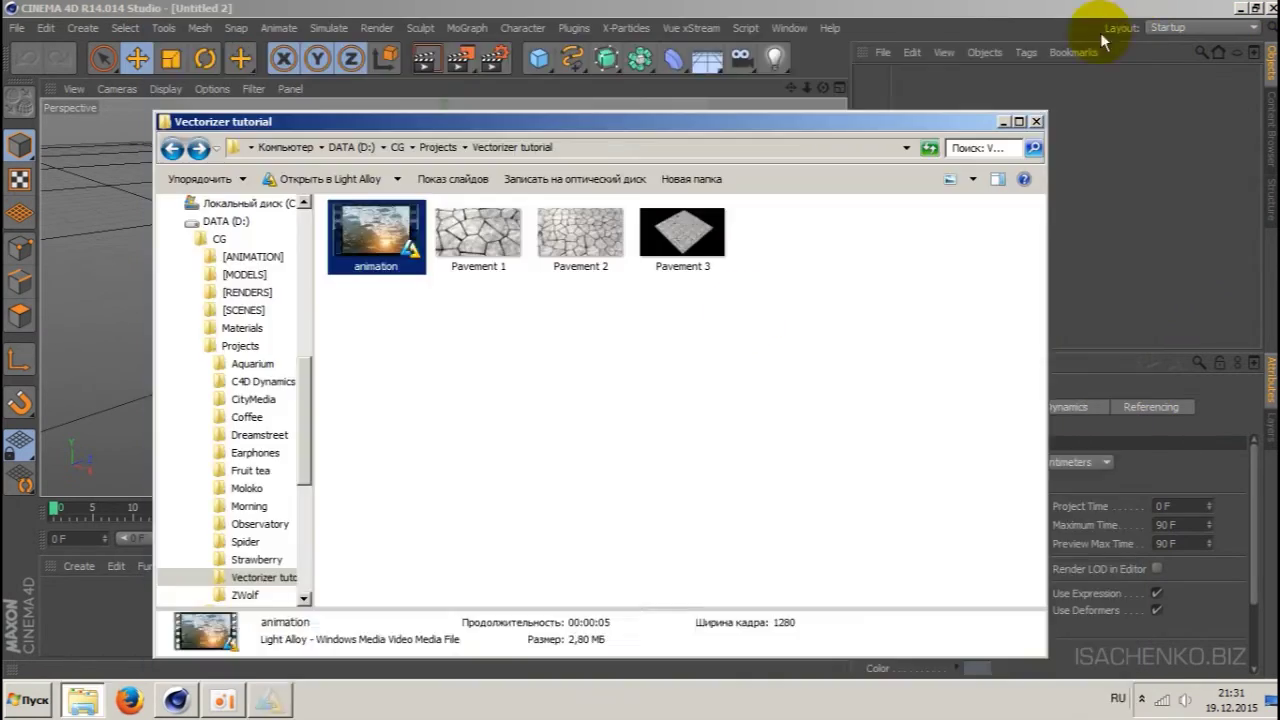
# - Review Pavement 1–3 once more, close the viewer and minimize the folder window
pyautogui.click(527, 388)
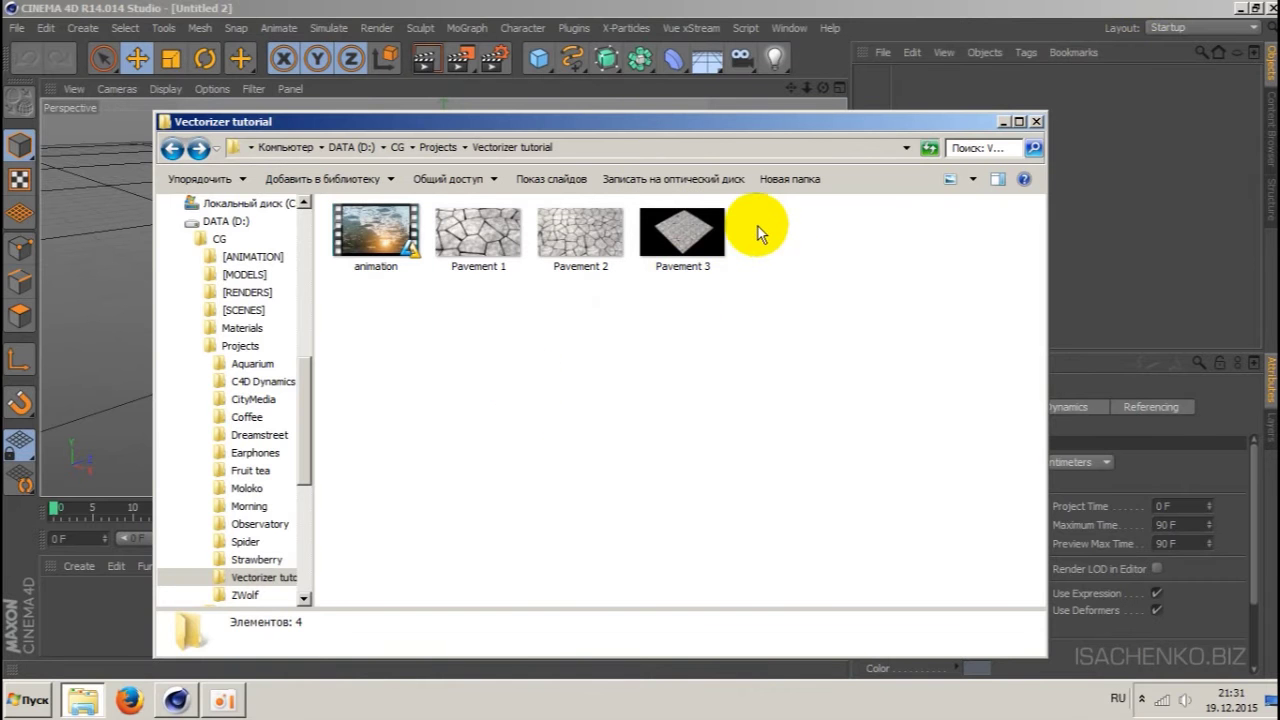
pyautogui.doubleClick(478, 232)
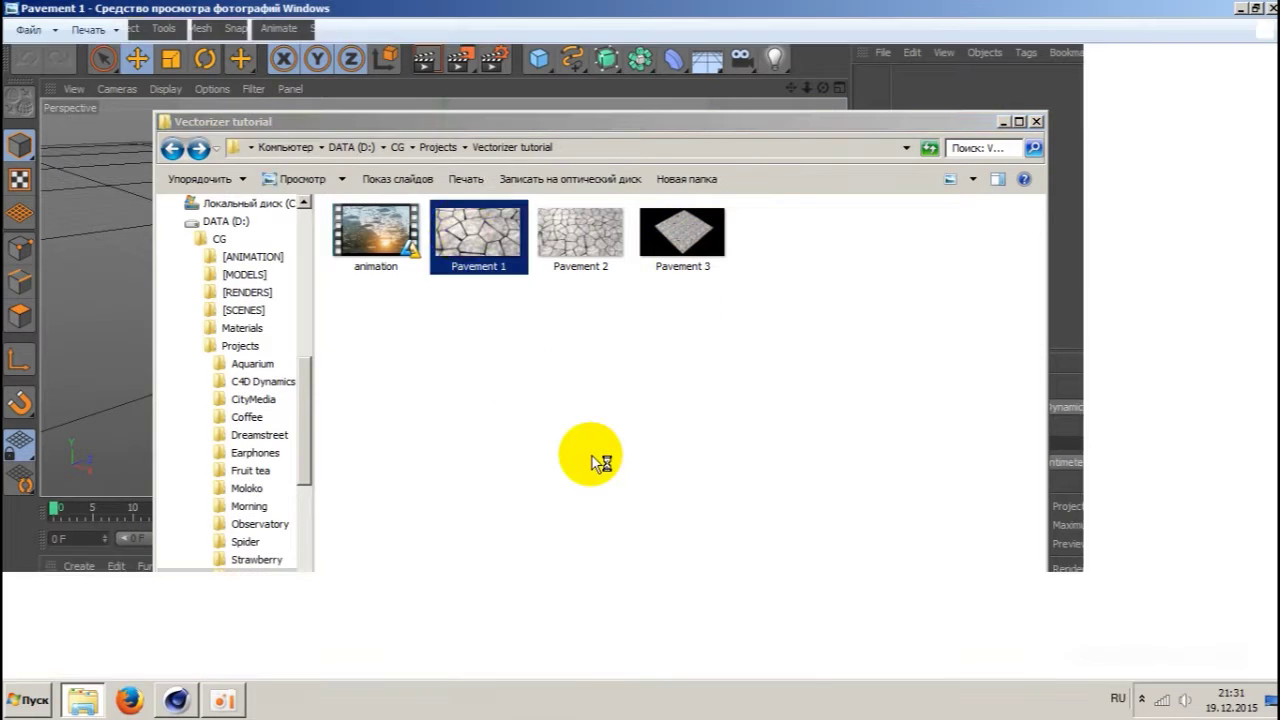
pyautogui.click(685, 659)
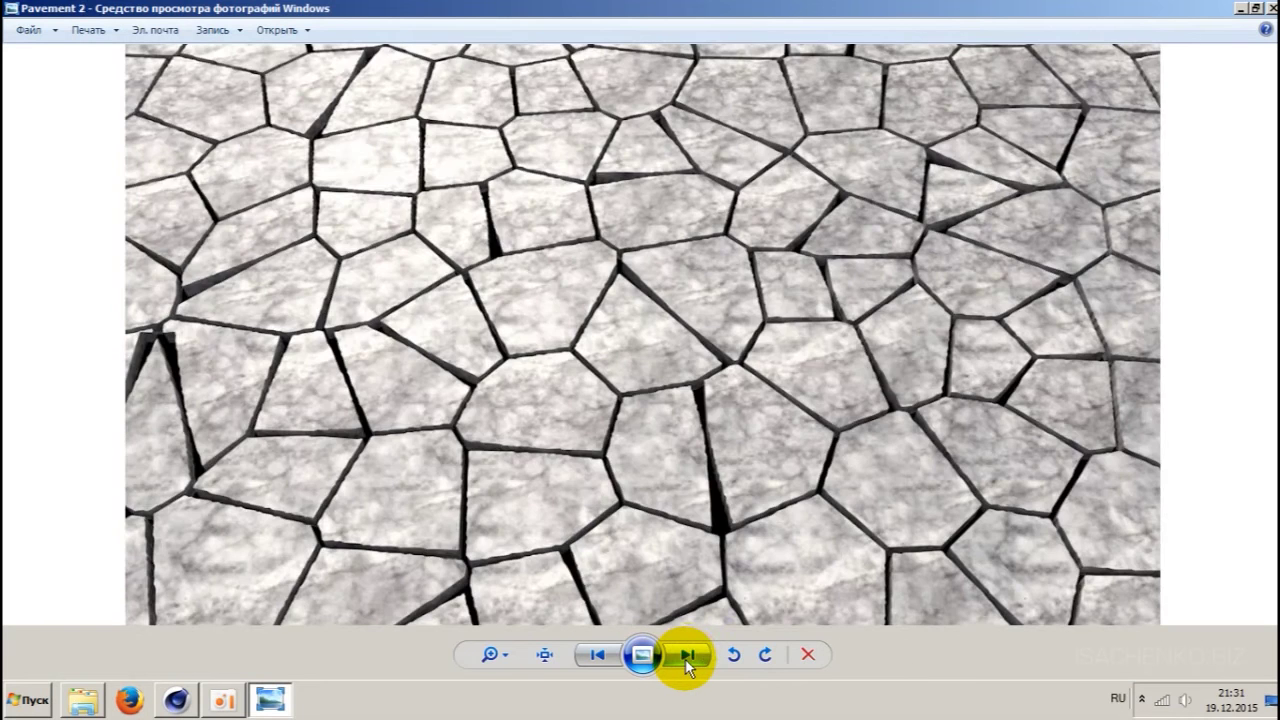
pyautogui.click(688, 656)
pyautogui.click(1265, 8)
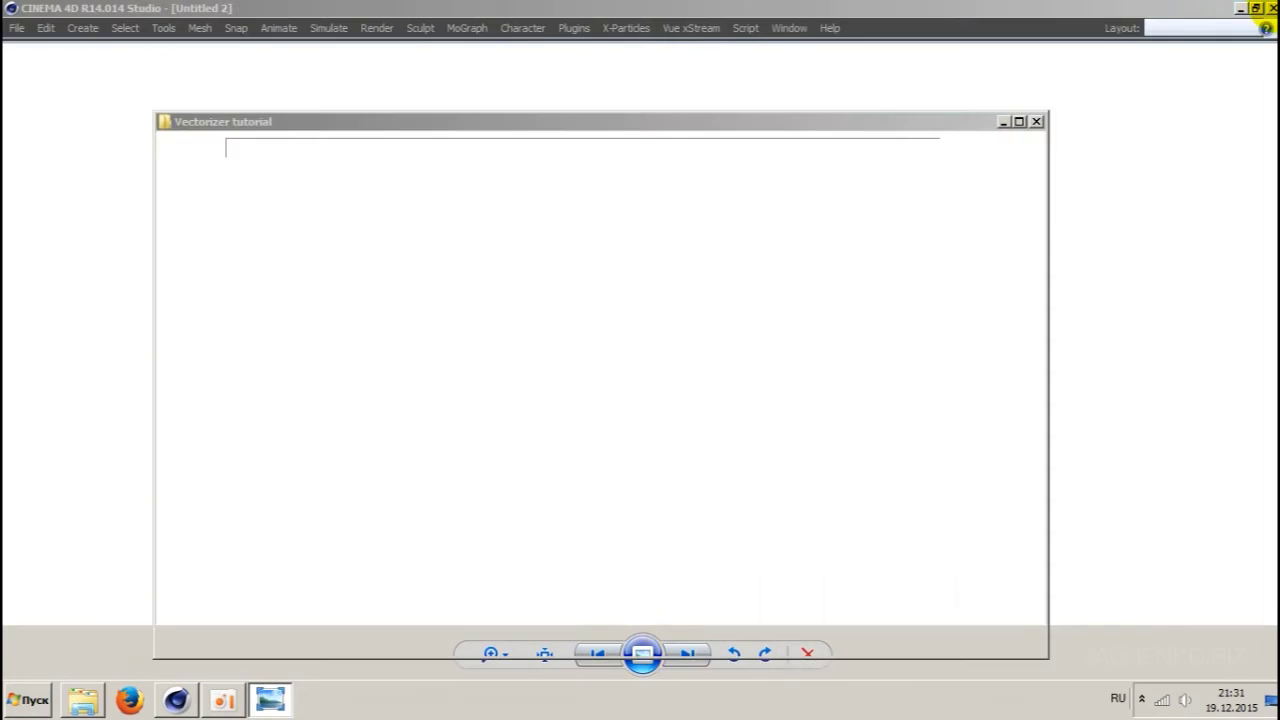
pyautogui.click(1003, 122)
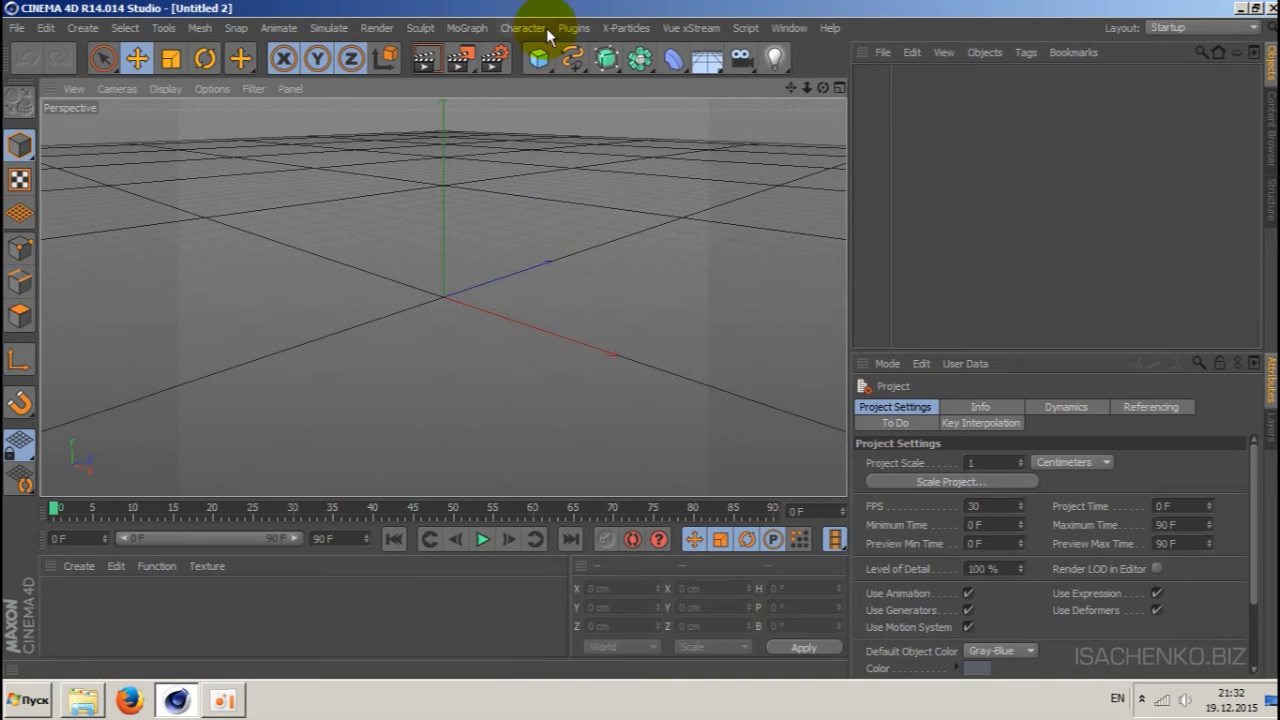
# - Add a 400 × 400 cm Plane with 20 × 20 segments, shown in Gouraud Shading (Lines) and framed
pyautogui.click(538, 58)
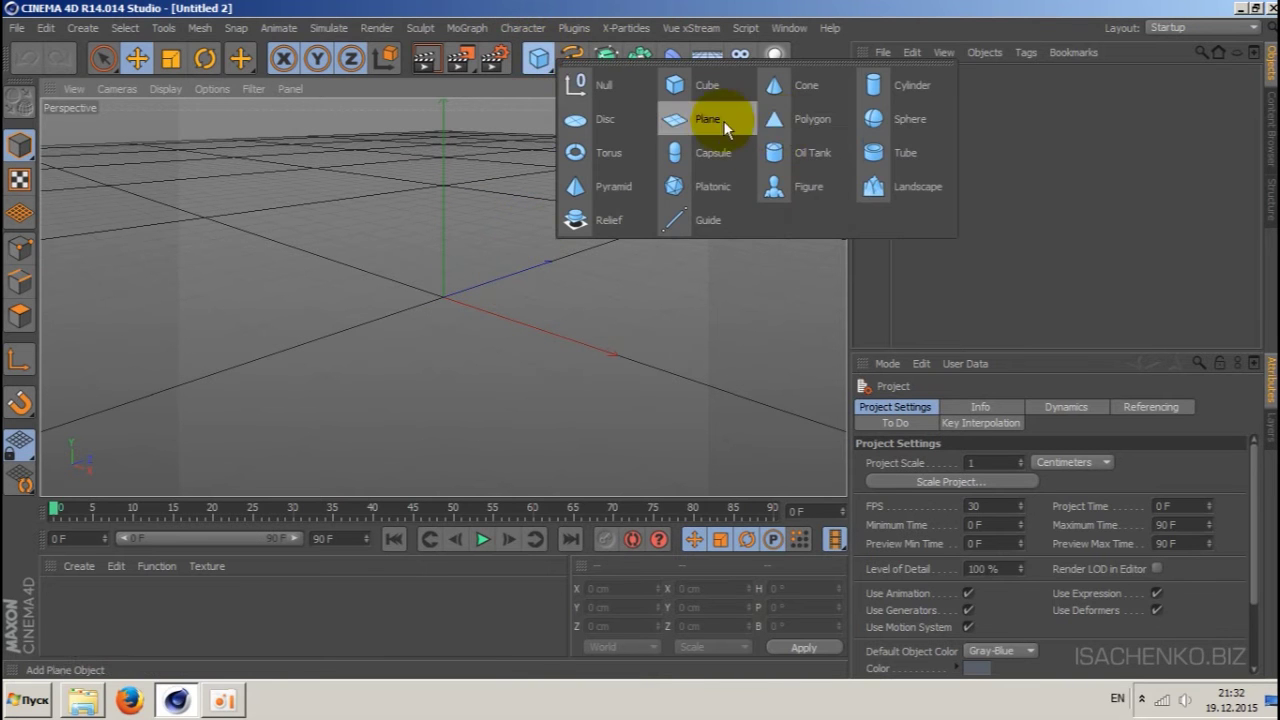
pyautogui.click(718, 120)
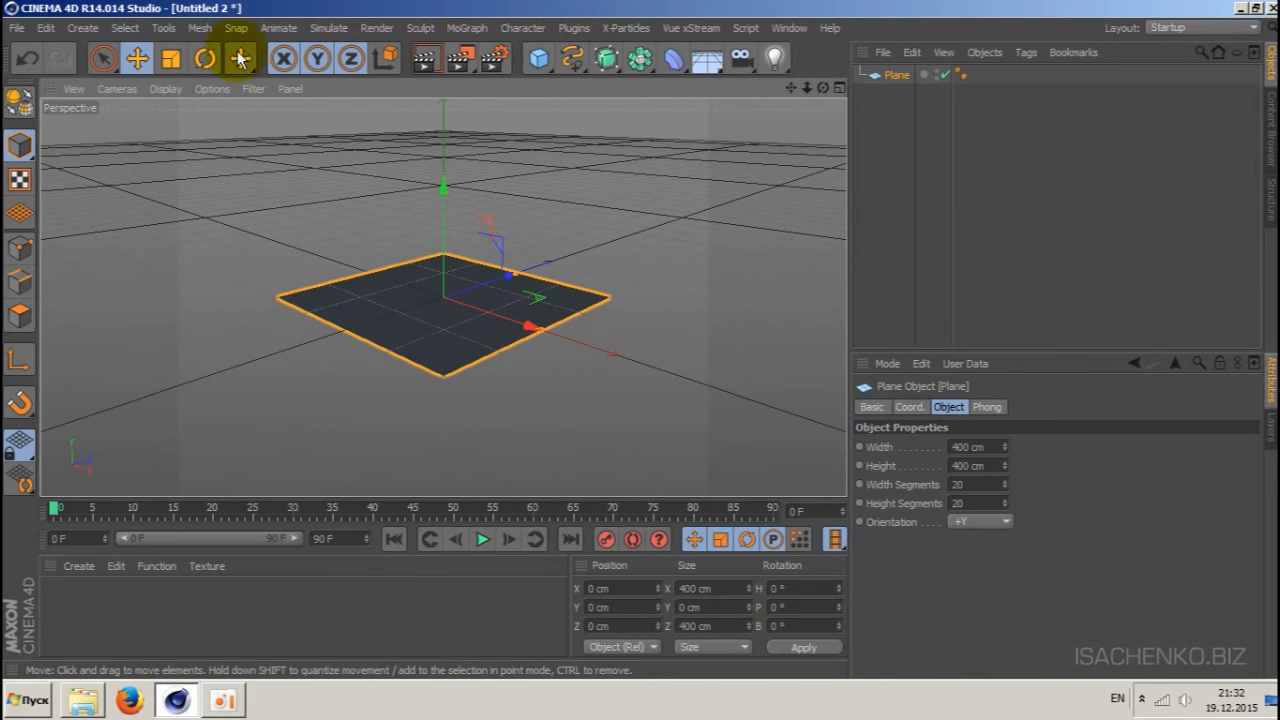
pyautogui.click(164, 89)
pyautogui.click(199, 138)
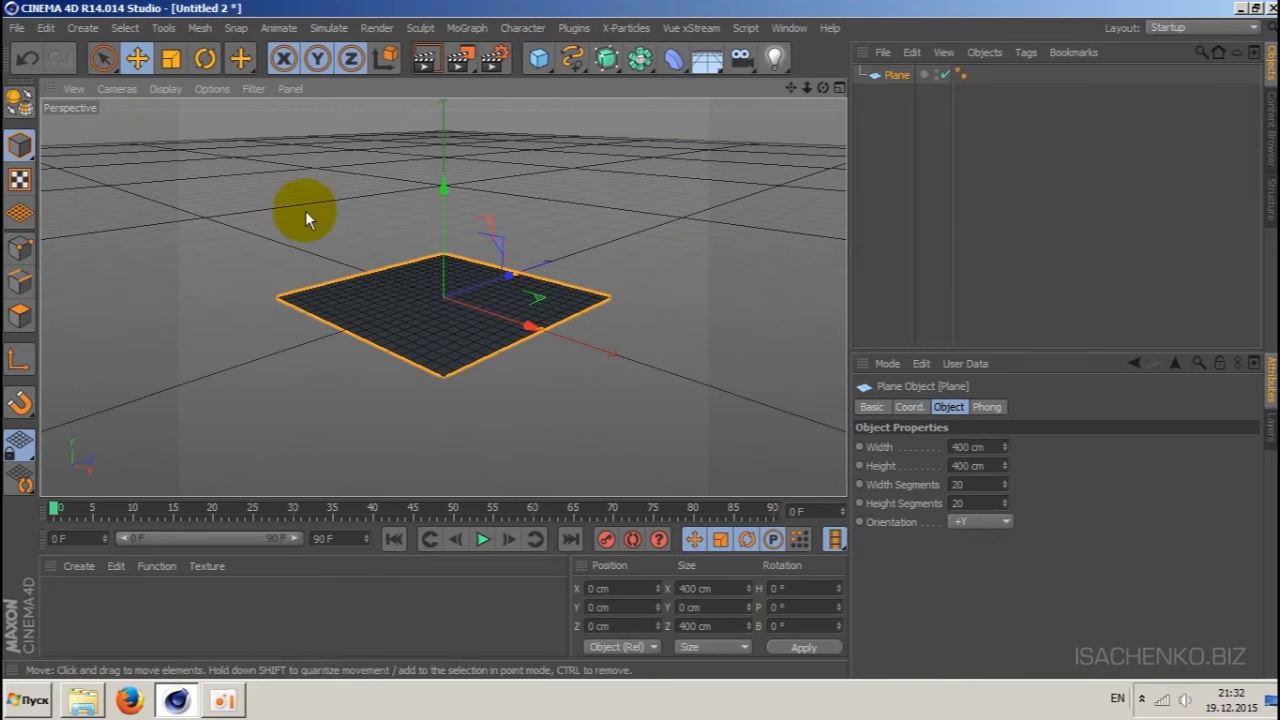
pyautogui.moveTo(806, 90); pyautogui.dragTo(366, 243)
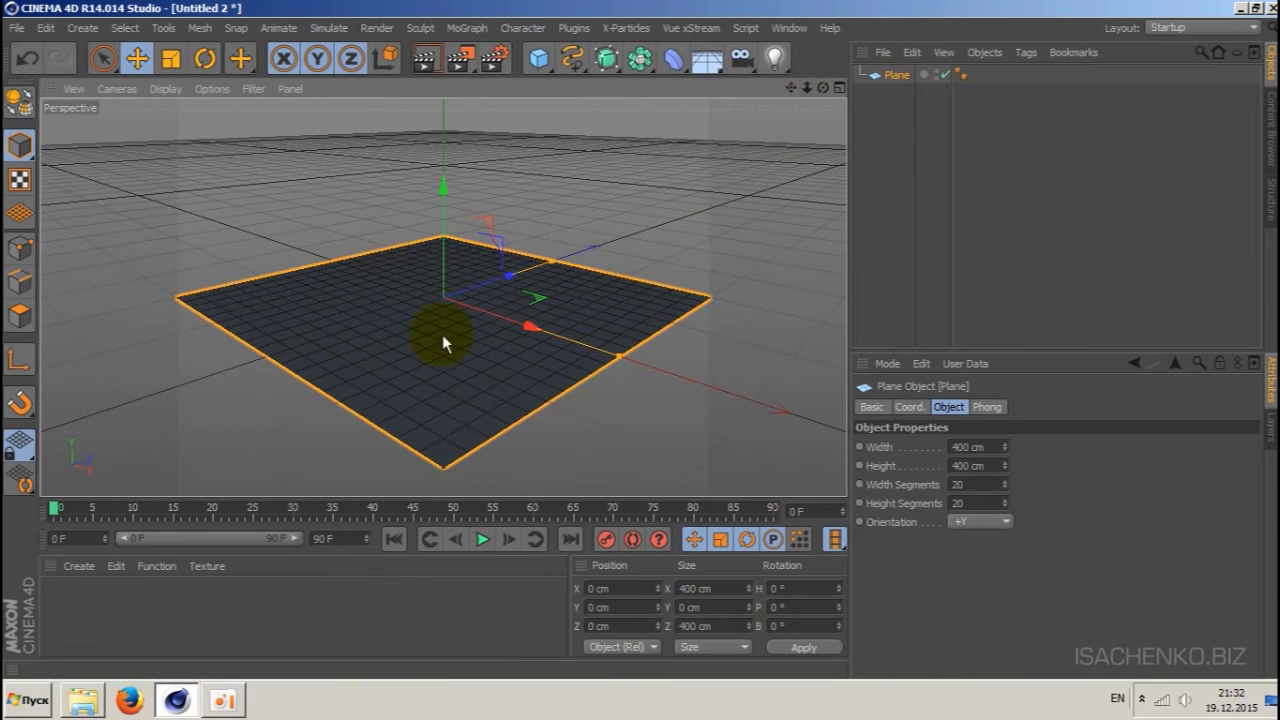
pyautogui.moveTo(804, 88); pyautogui.dragTo(838, 122)
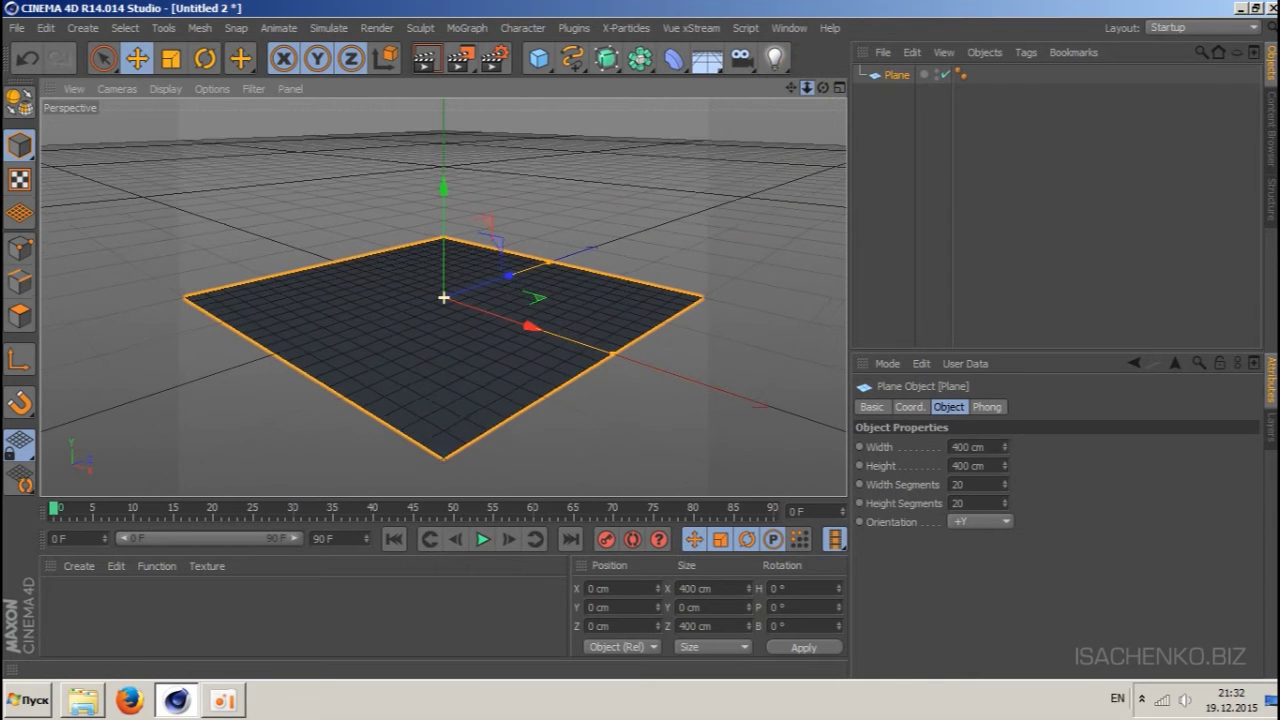
# - Create a new material Mat and turn off its specular highlights
pyautogui.doubleClick(175, 610)
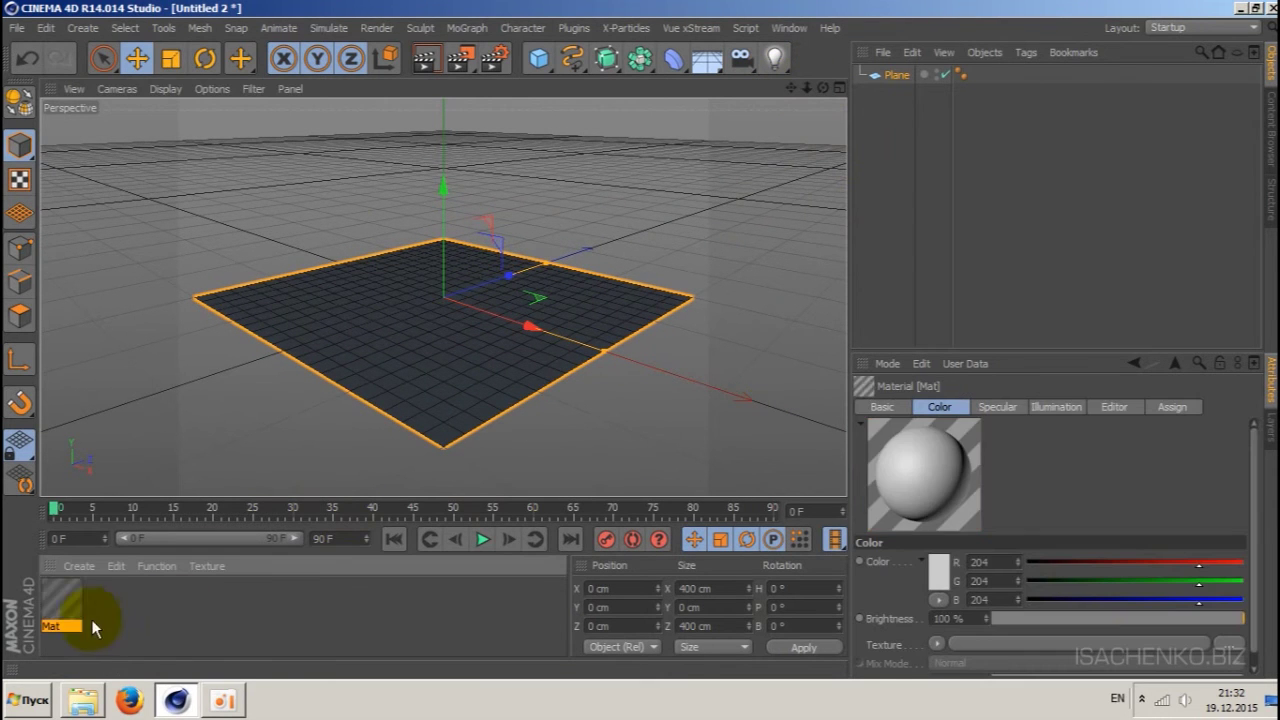
pyautogui.doubleClick(65, 596)
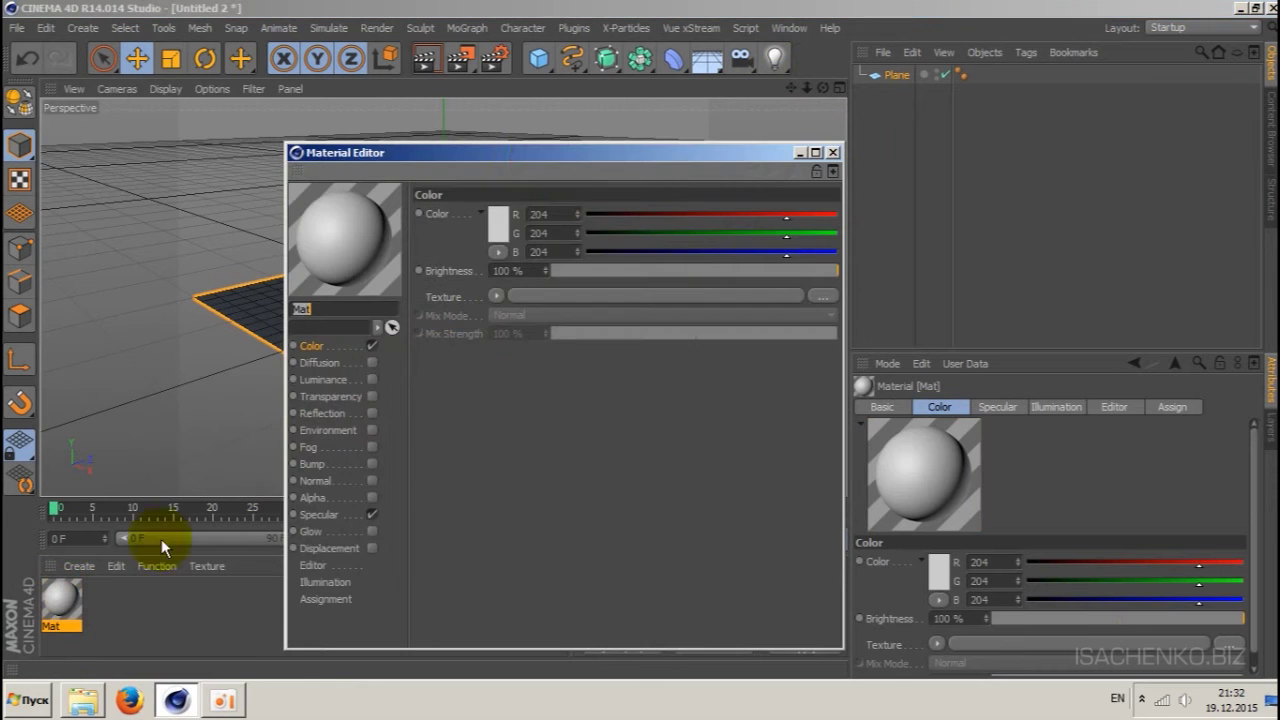
pyautogui.moveTo(546, 152)
pyautogui.mouseDown()
pyautogui.moveTo(781, 123)
pyautogui.moveTo(777, 143)
pyautogui.mouseUp()
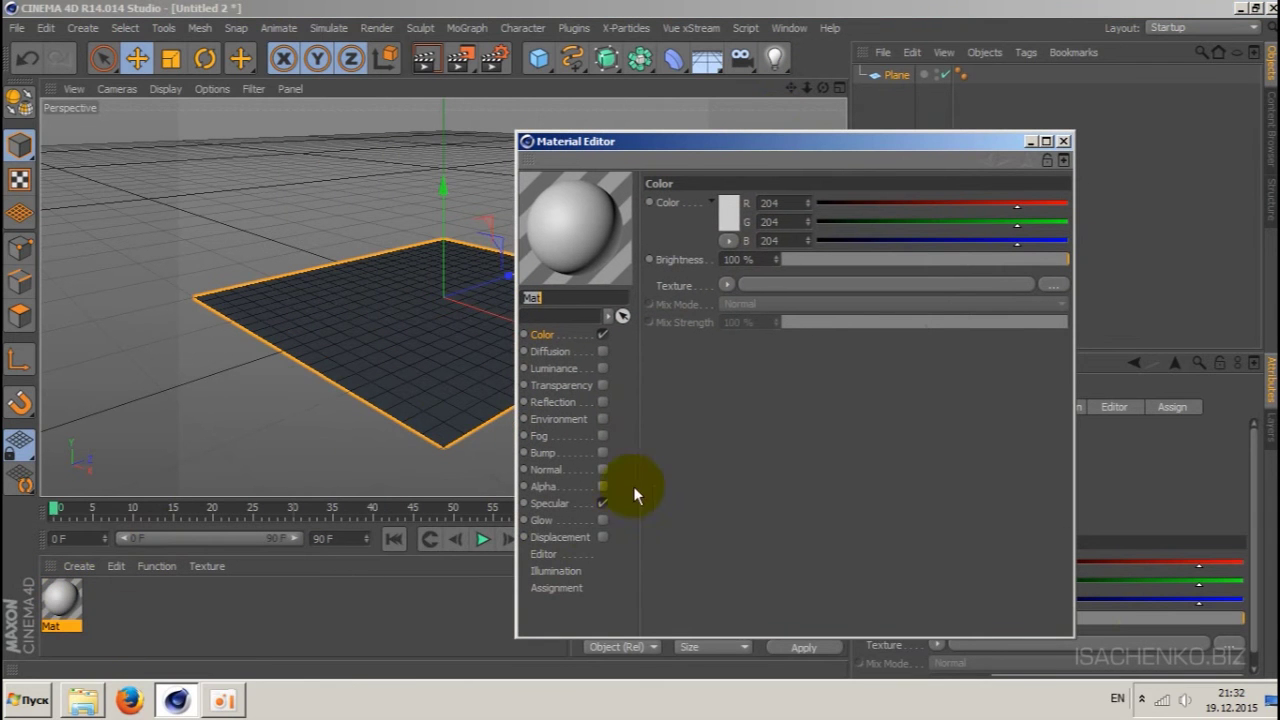
pyautogui.click(603, 502)
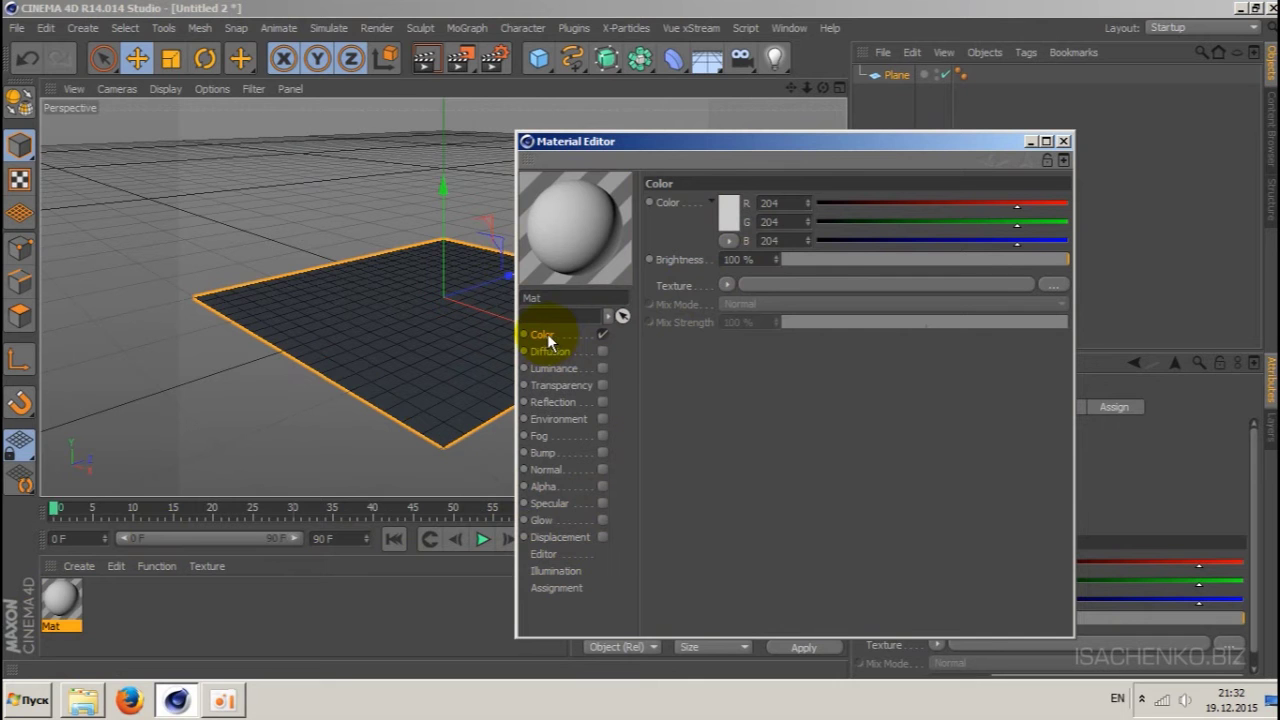
# - Load a Noise shader into Mat's Color channel and show its noise type list
pyautogui.click(726, 285)
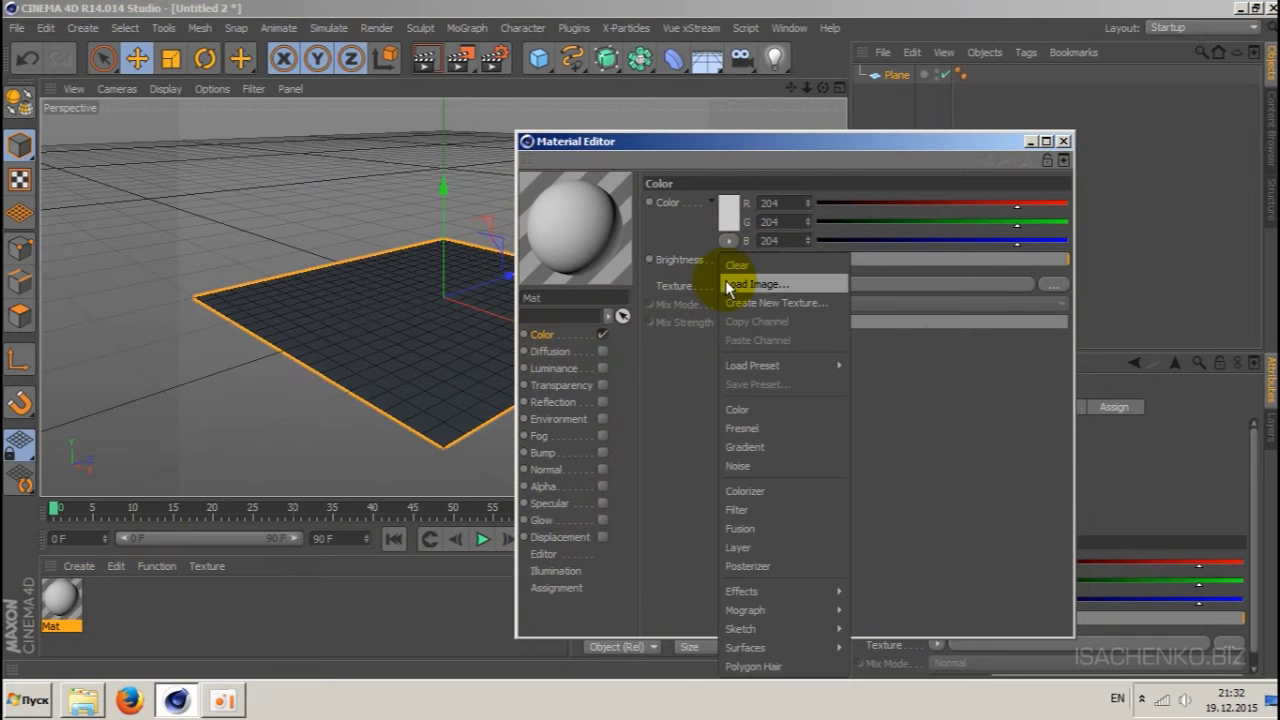
pyautogui.click(770, 468)
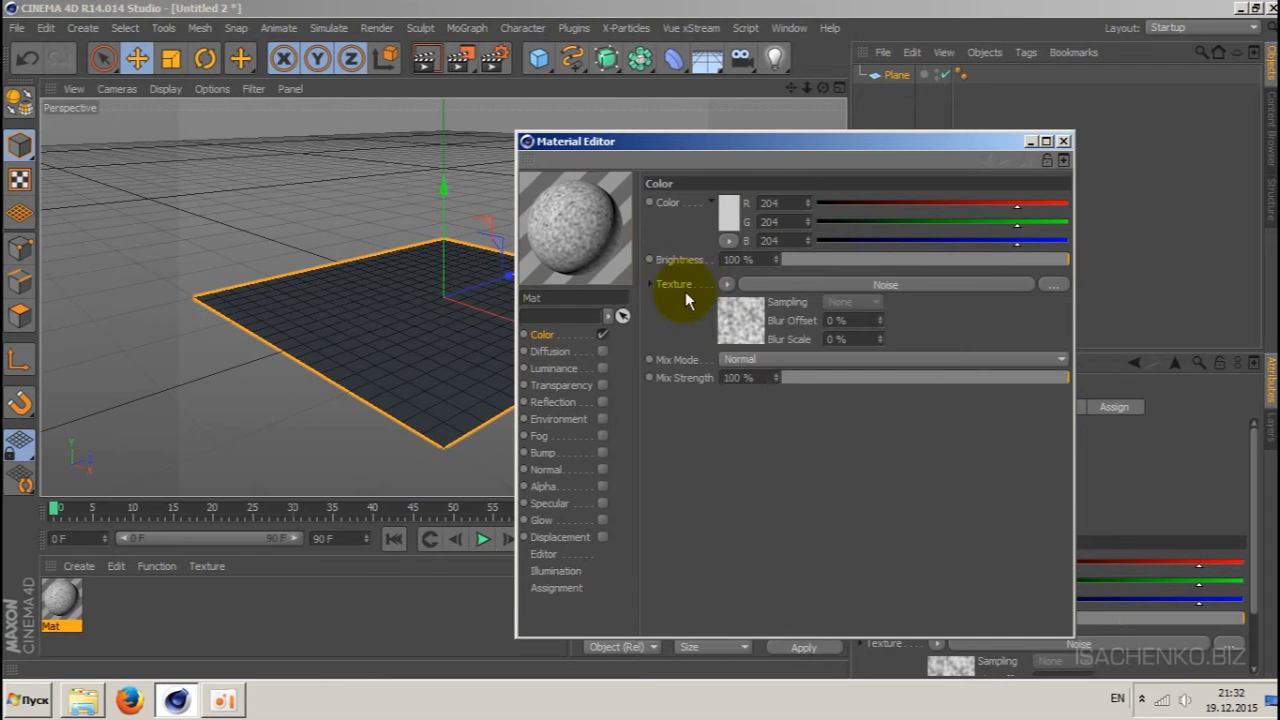
pyautogui.click(740, 321)
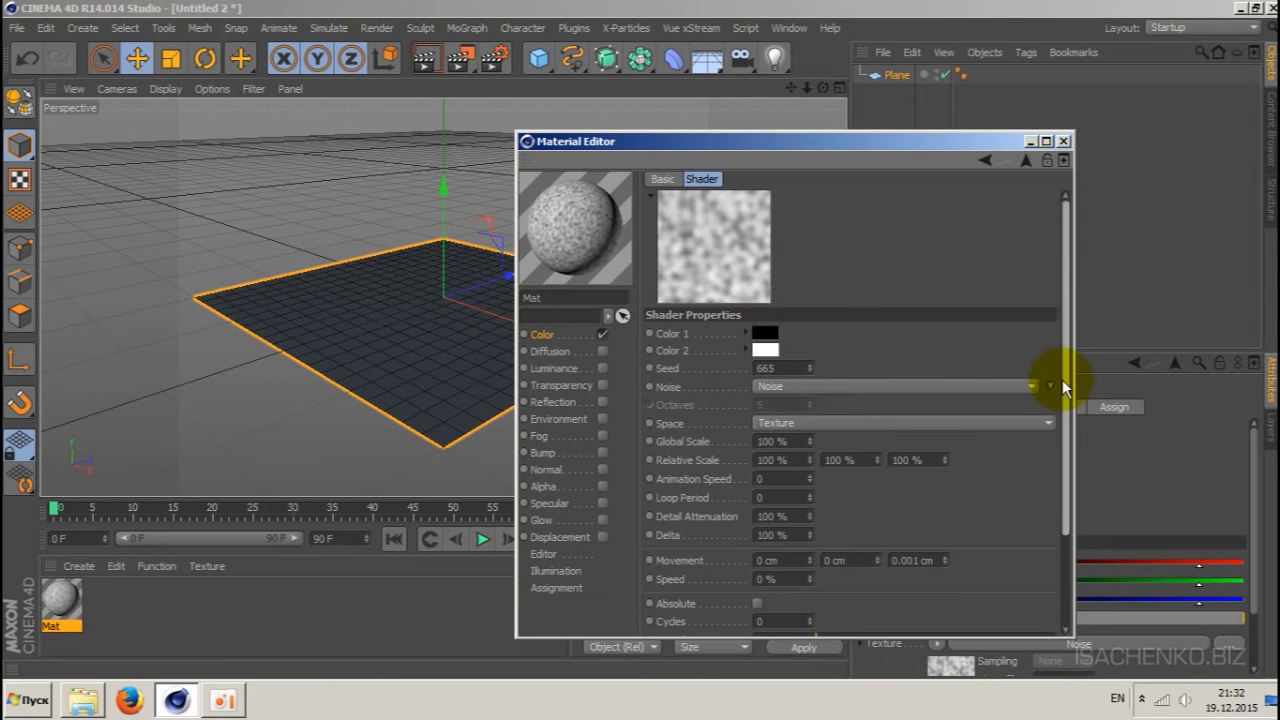
pyautogui.moveTo(1062, 379)
pyautogui.mouseDown()
pyautogui.moveTo(1063, 465)
pyautogui.moveTo(1063, 364)
pyautogui.mouseUp()
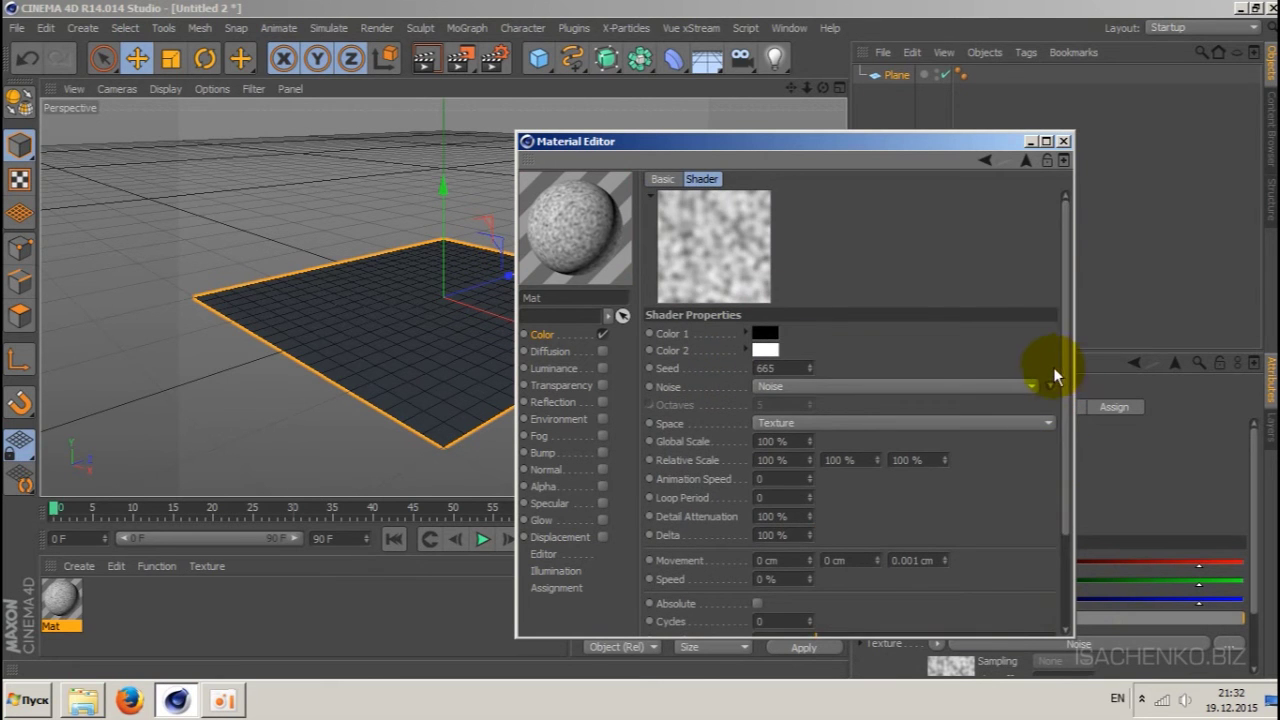
pyautogui.click(1031, 382)
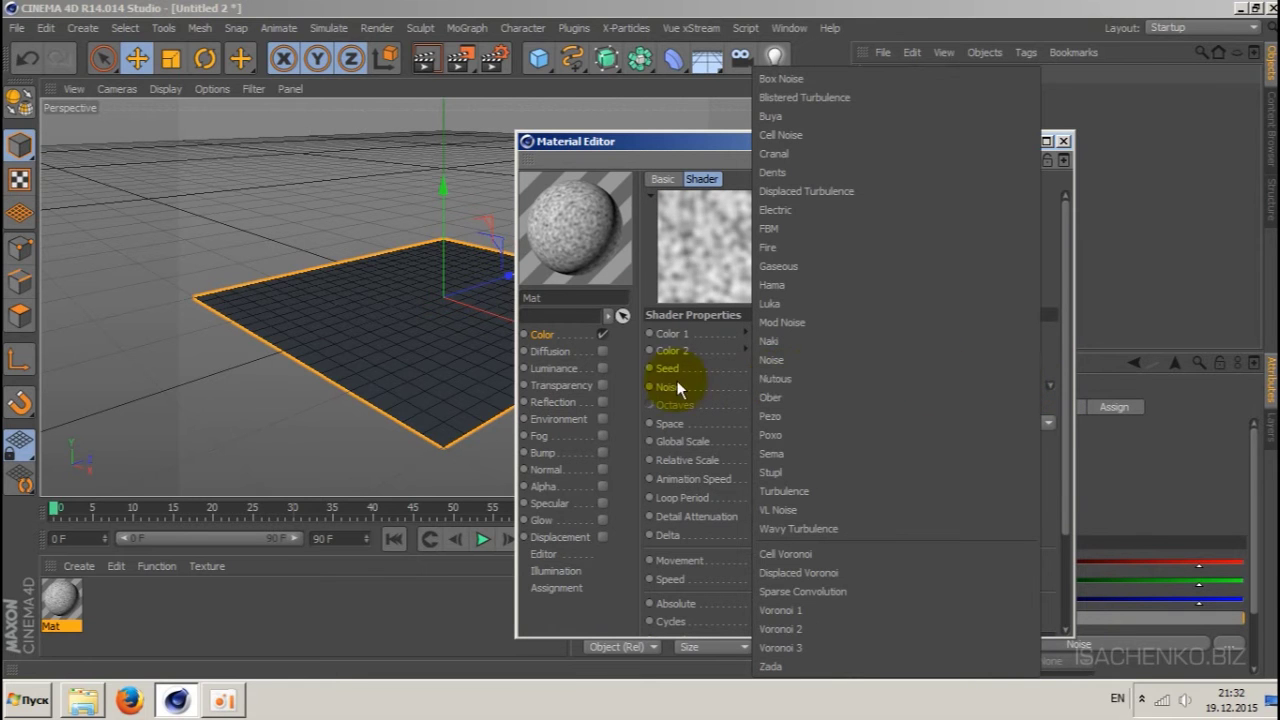
# - Set the noise to Voronoi 3 with Low Clip 5 % and High Clip 7 %
pyautogui.click(827, 648)
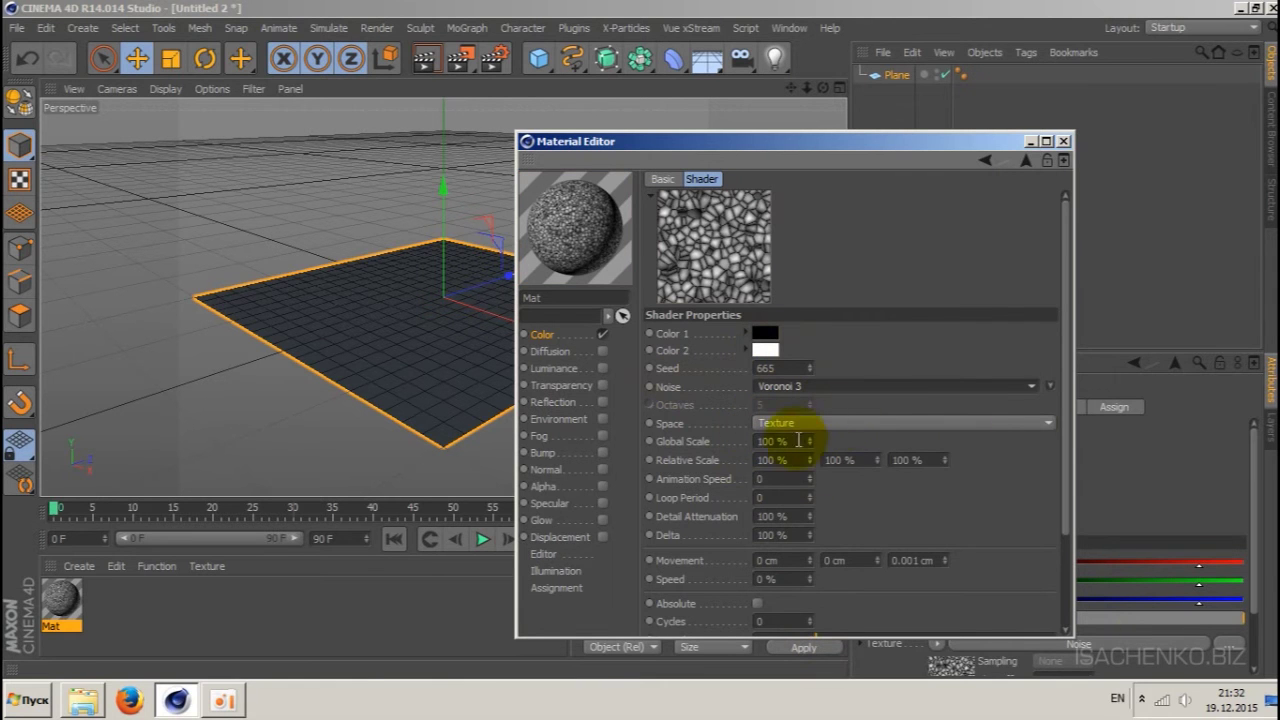
pyautogui.moveTo(1068, 410)
pyautogui.mouseDown()
pyautogui.moveTo(1061, 461)
pyautogui.moveTo(1060, 399)
pyautogui.moveTo(1060, 490)
pyautogui.mouseUp()
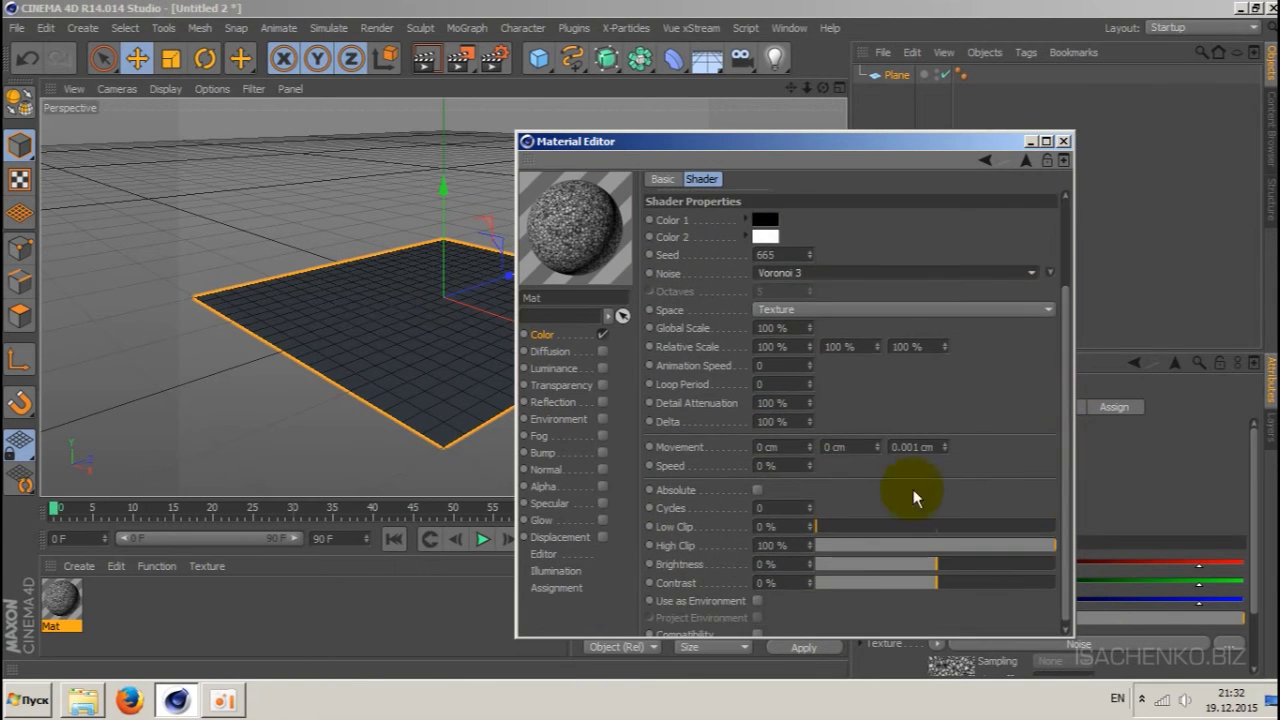
pyautogui.doubleClick(780, 526)
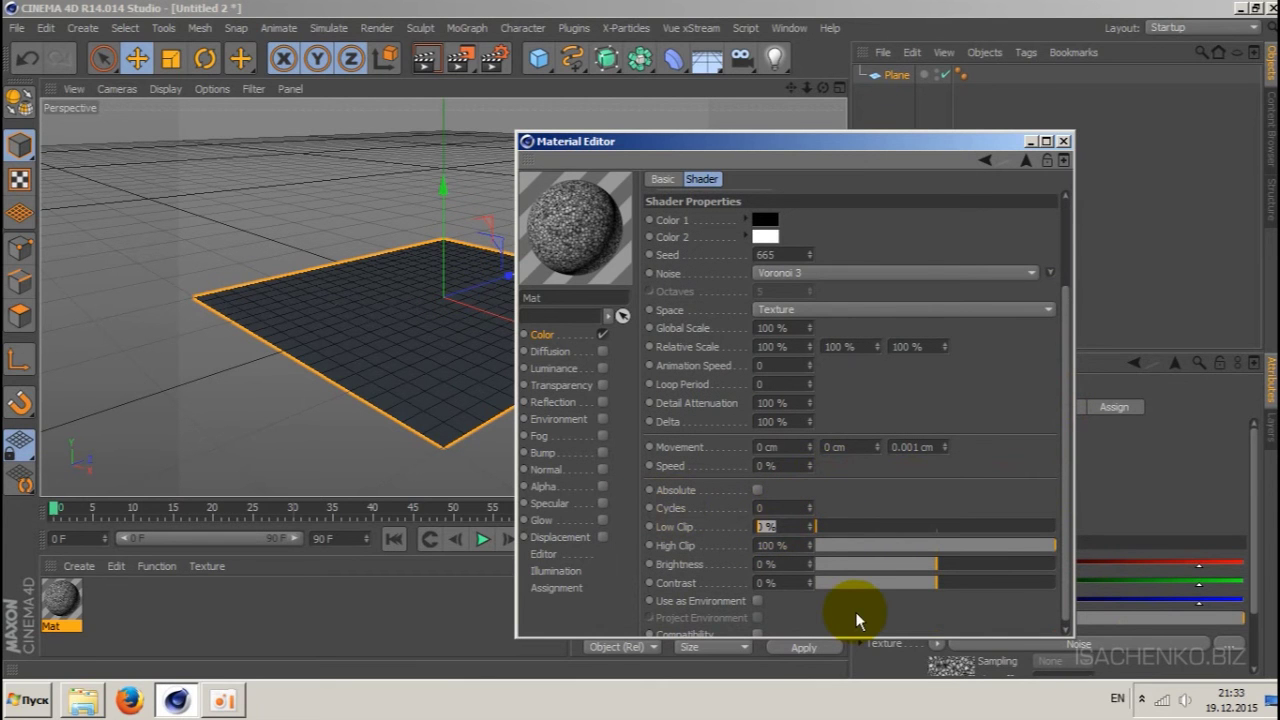
pyautogui.write('5')
pyautogui.press('Tab')
pyautogui.write('7')
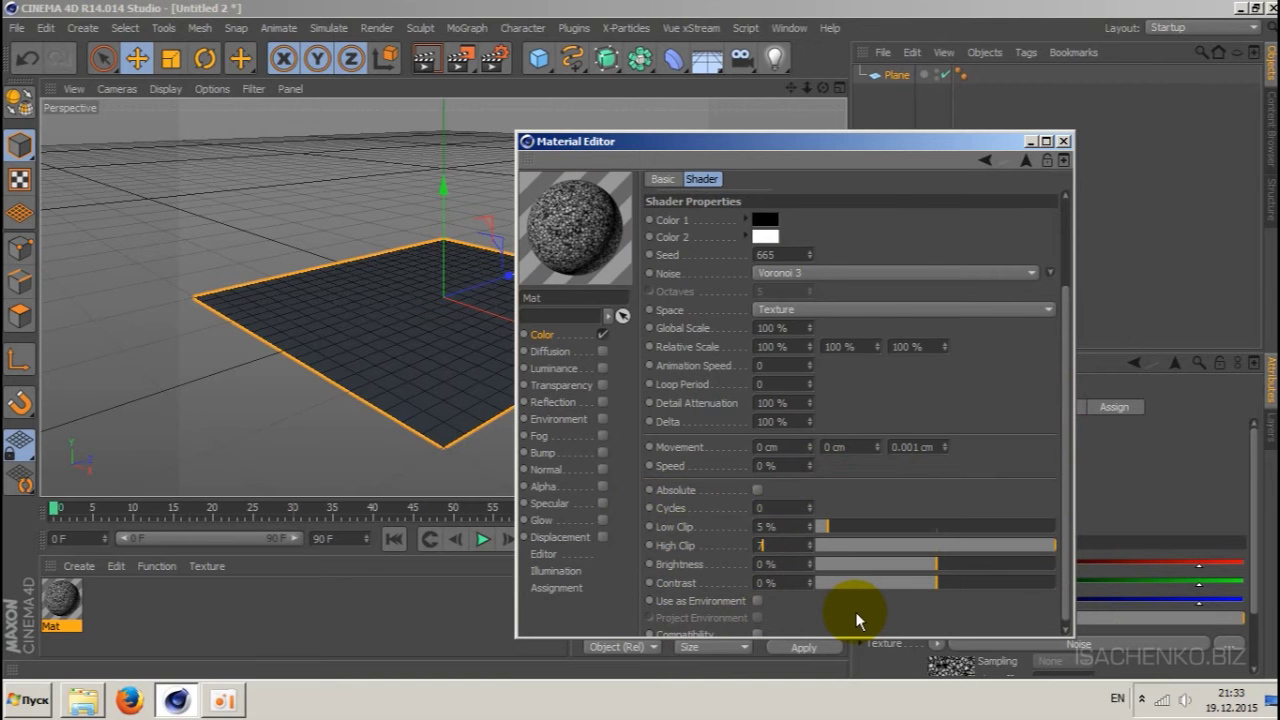
pyautogui.press('Return')
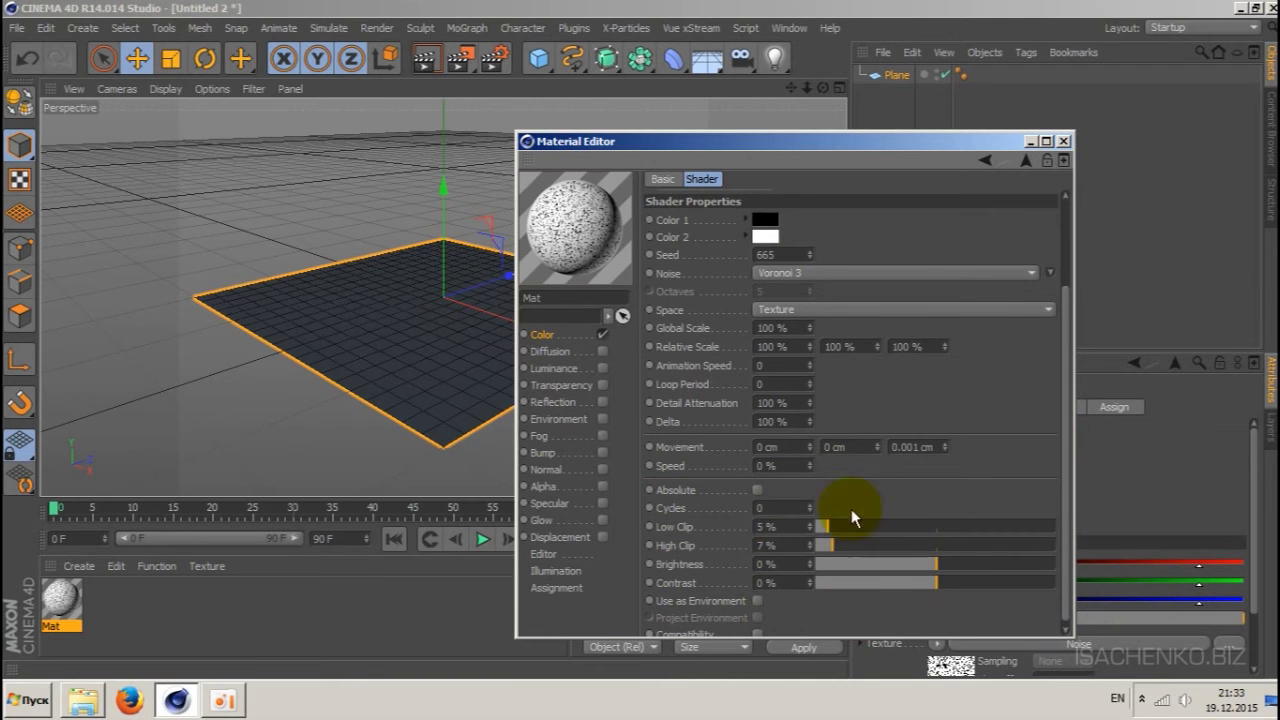
# - Map the noise in UV (2D) space and check the cracks on the preview sphere
pyautogui.moveTo(1064, 452); pyautogui.dragTo(1057, 366)
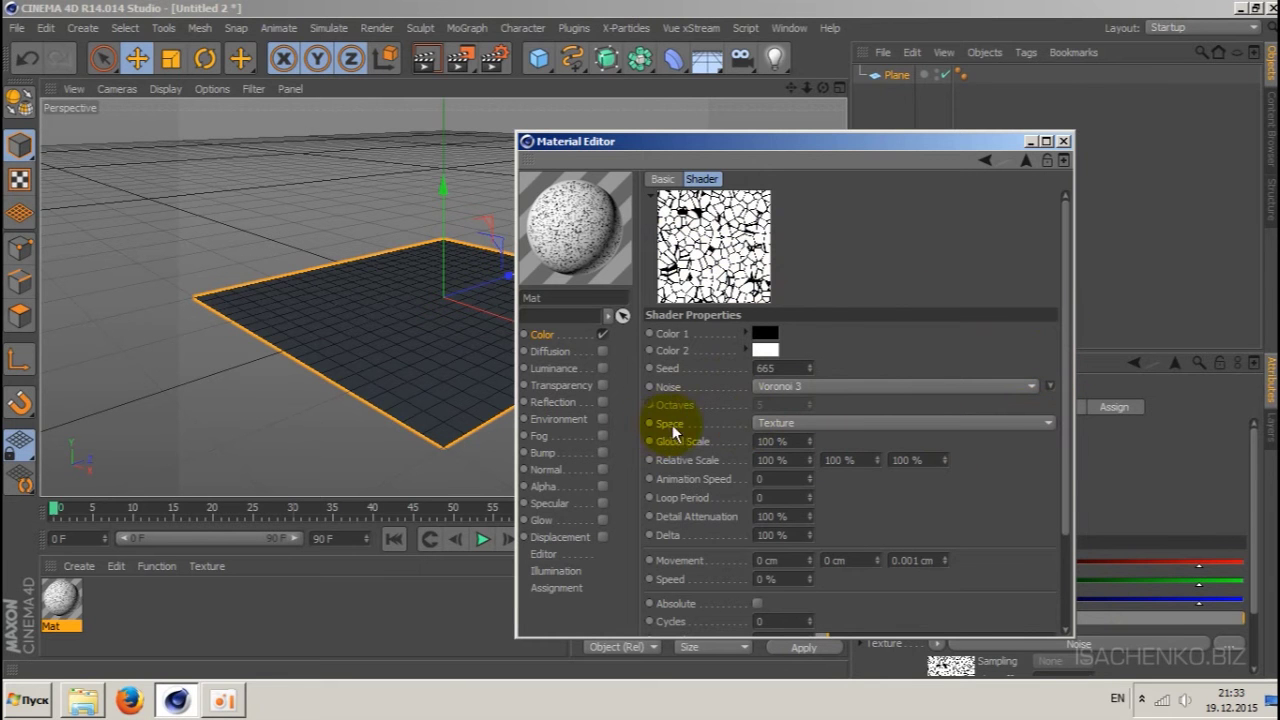
pyautogui.click(862, 424)
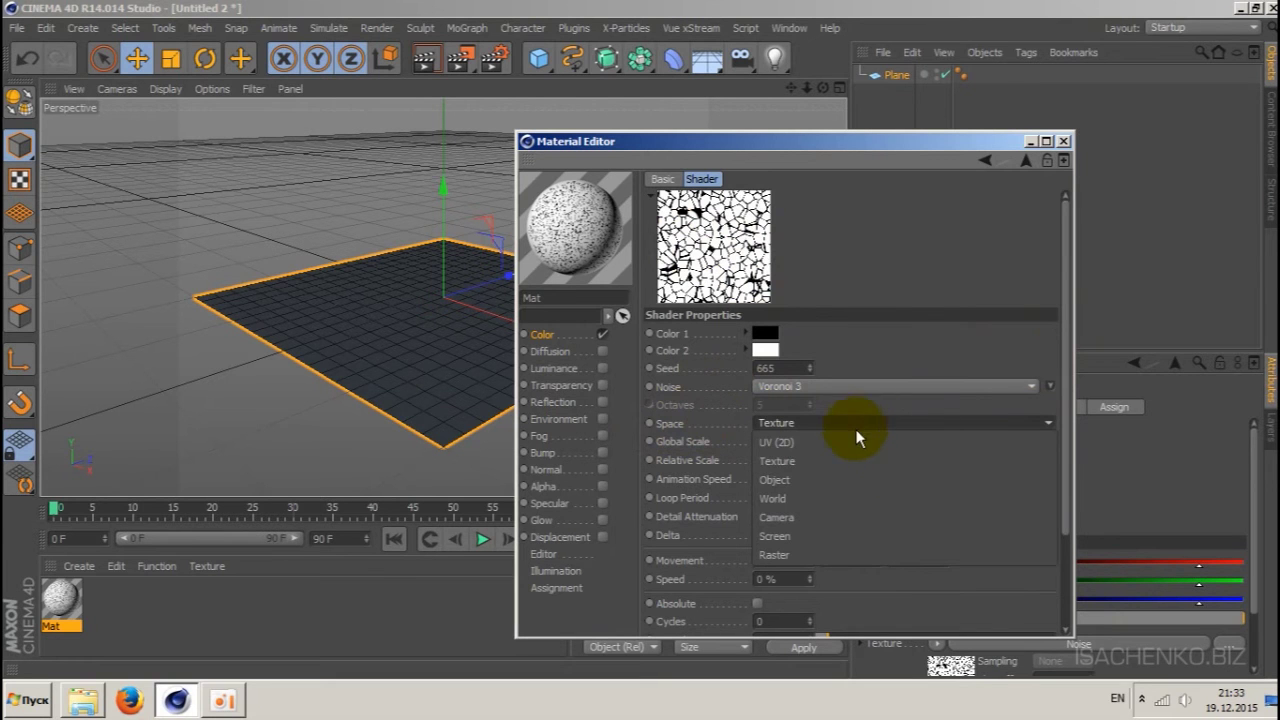
pyautogui.click(824, 441)
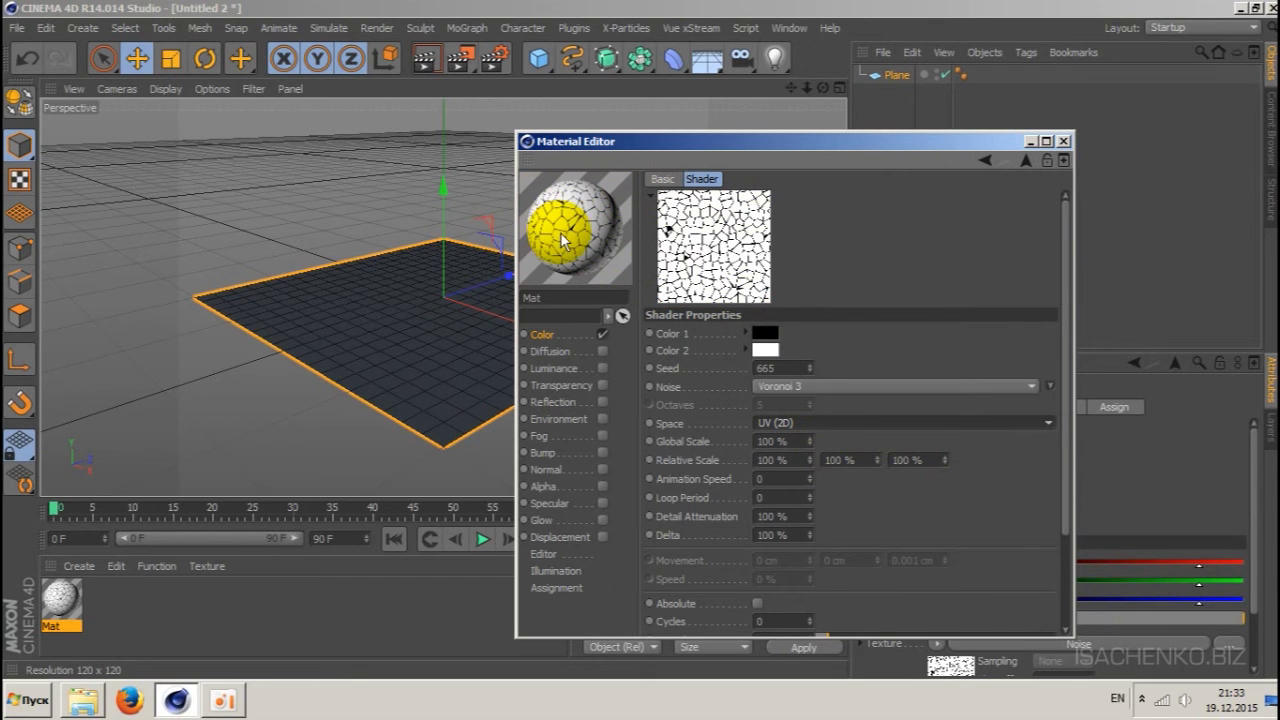
pyautogui.moveTo(562, 240); pyautogui.dragTo(585, 205)
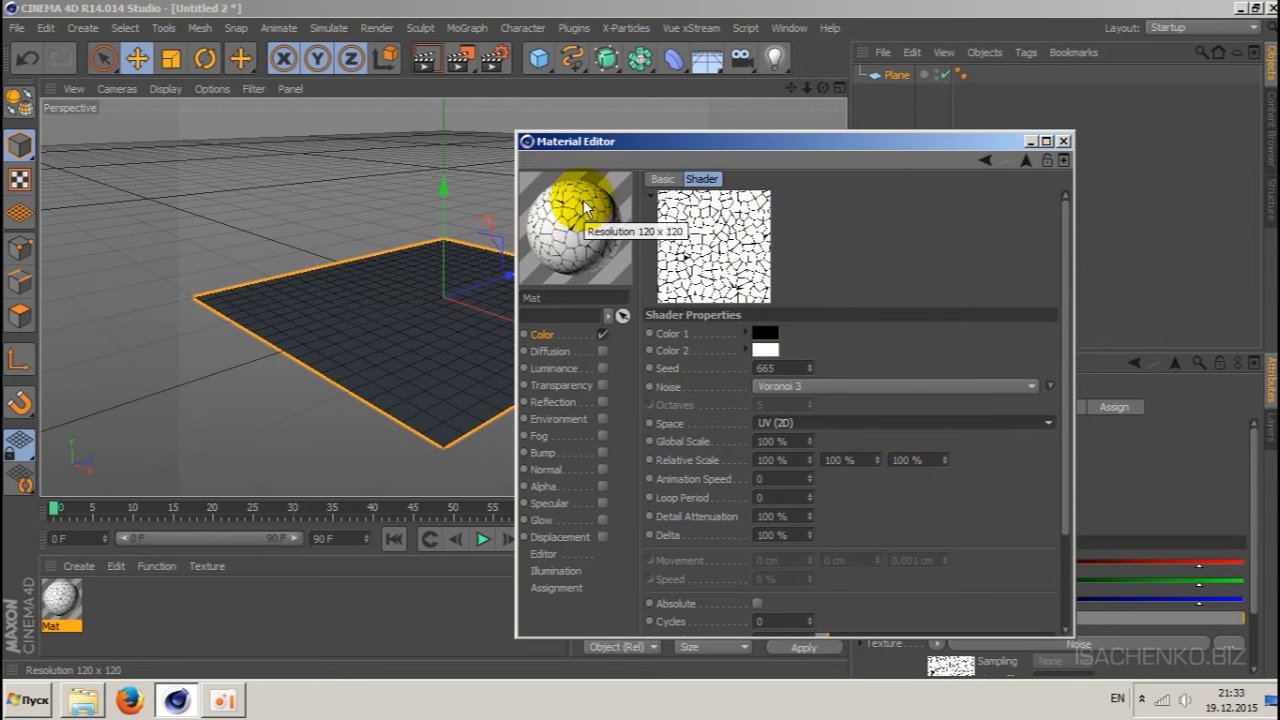
# - Apply the Mat material to the Plane and look down on it
pyautogui.click(1030, 145)
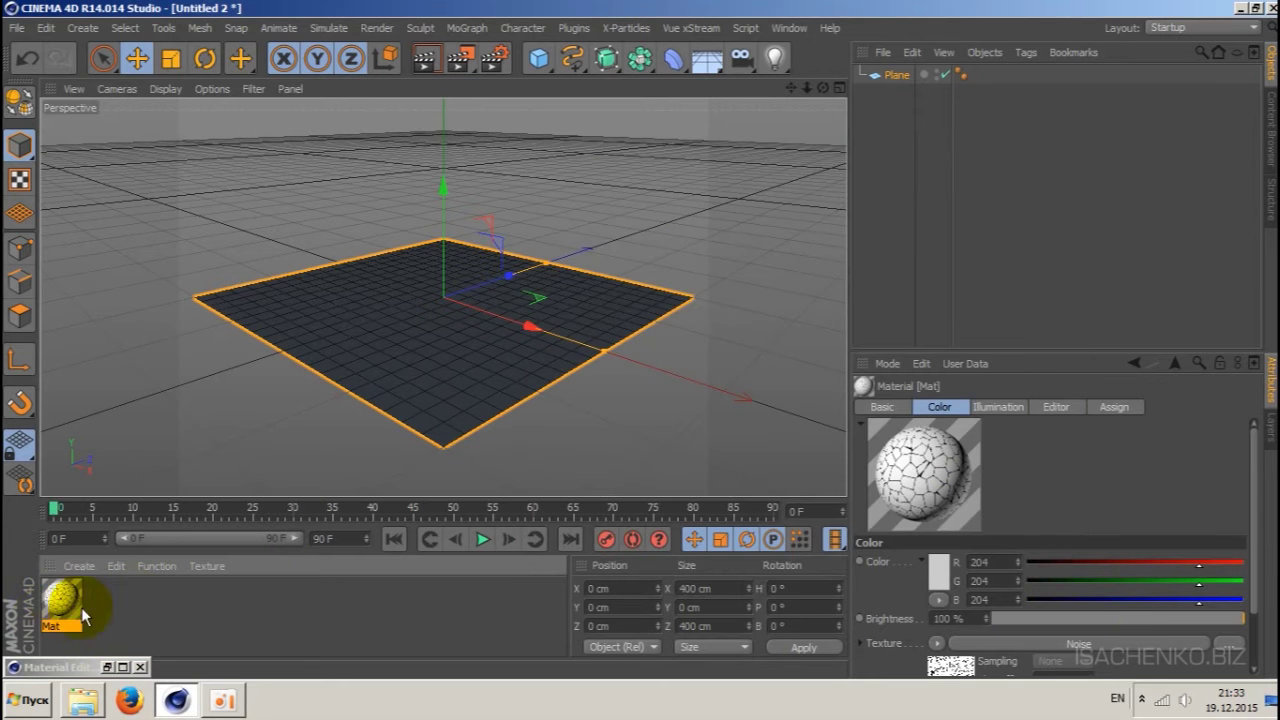
pyautogui.moveTo(60, 600); pyautogui.dragTo(893, 90)
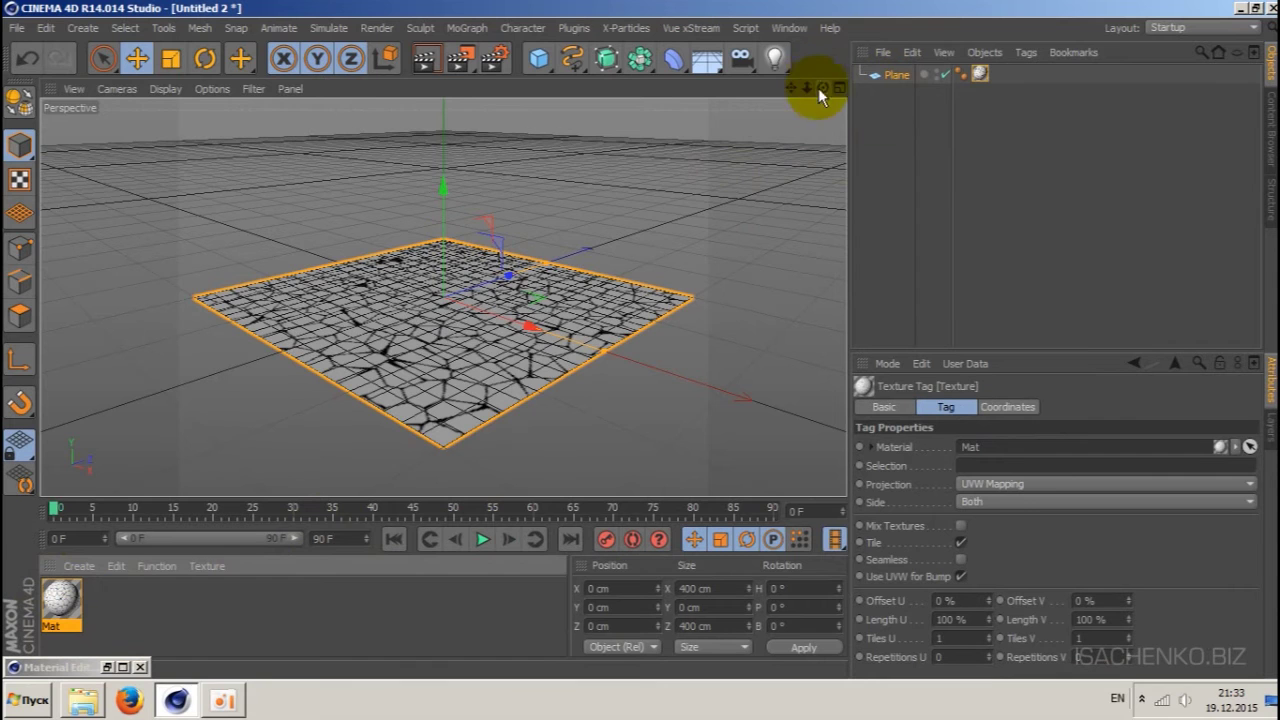
pyautogui.moveTo(823, 88); pyautogui.dragTo(830, 160)
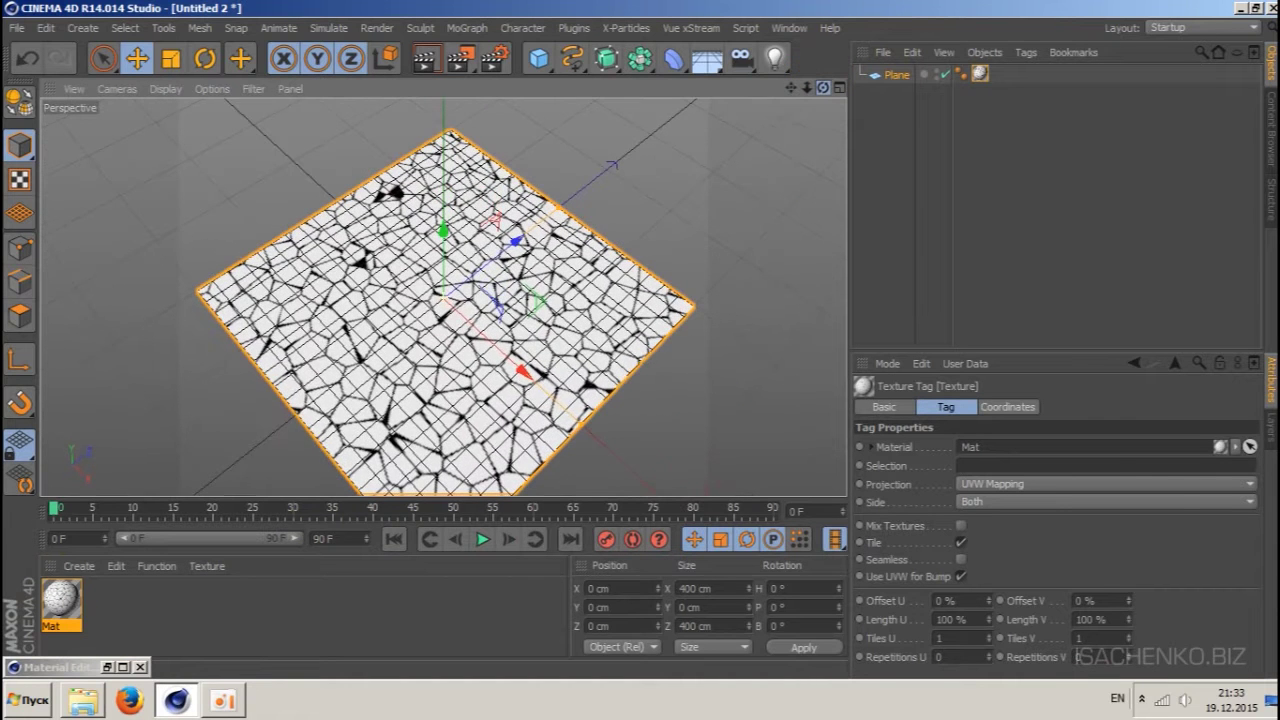
pyautogui.moveTo(794, 87); pyautogui.dragTo(818, 60)
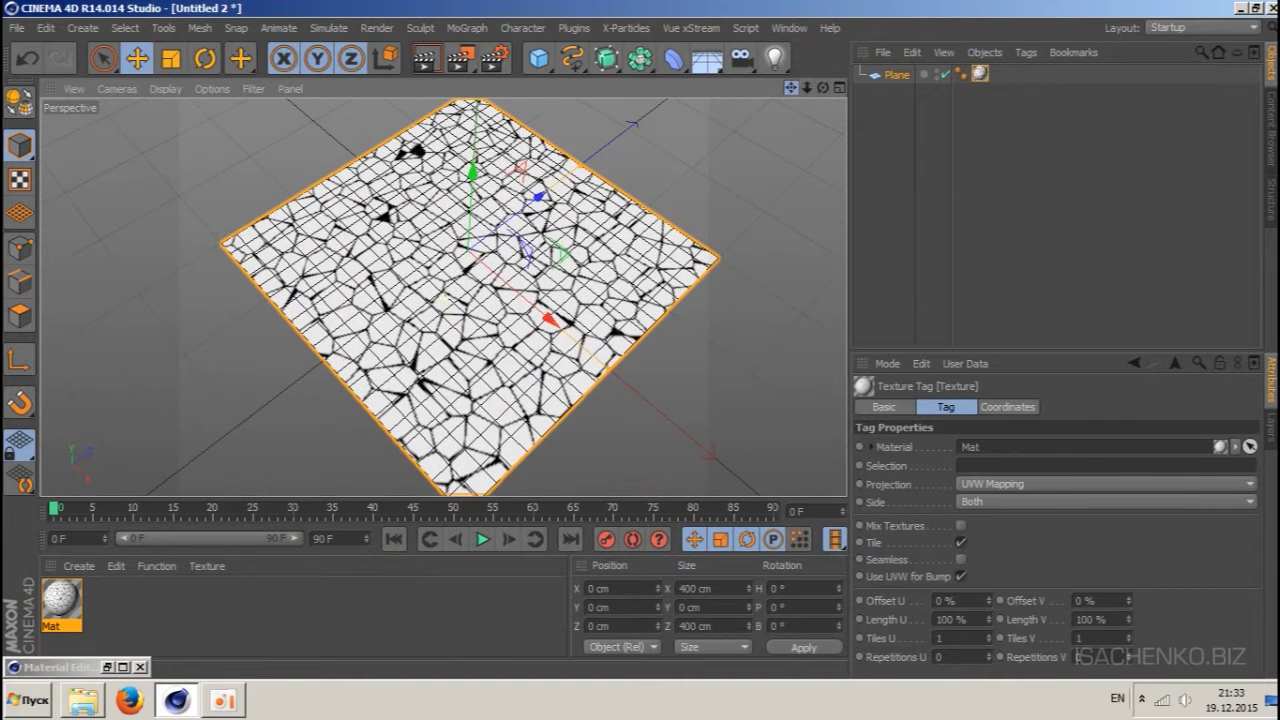
# - Quick-render the plane to check the white tiles and black cracks
pyautogui.click(424, 60)
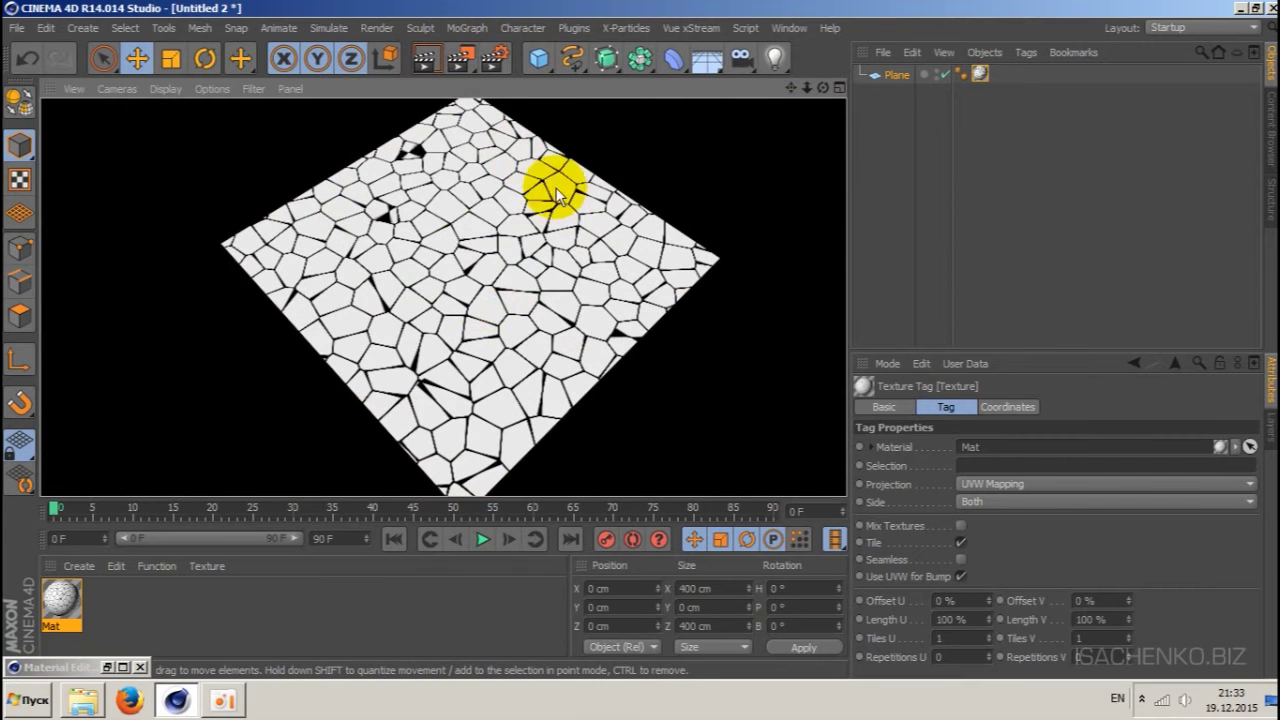
pyautogui.click(625, 358)
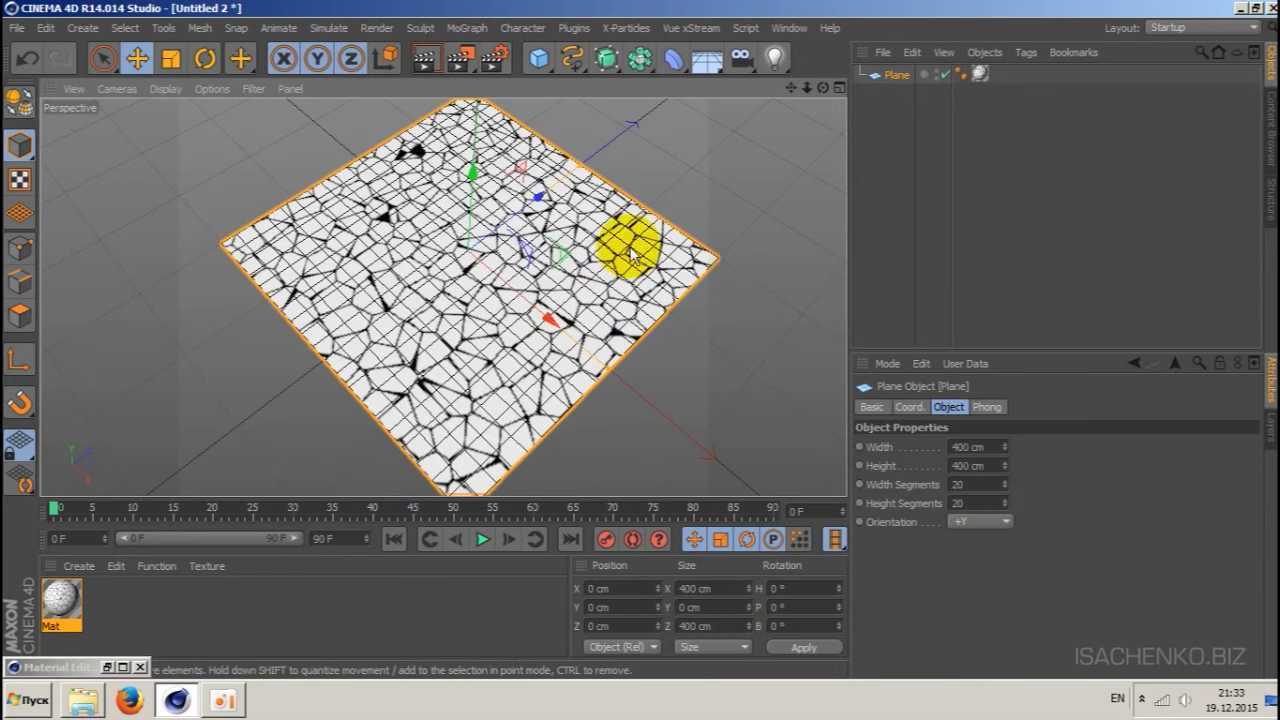
pyautogui.moveTo(824, 89)
pyautogui.mouseDown()
pyautogui.moveTo(826, 120)
pyautogui.moveTo(845, 90)
pyautogui.mouseUp()
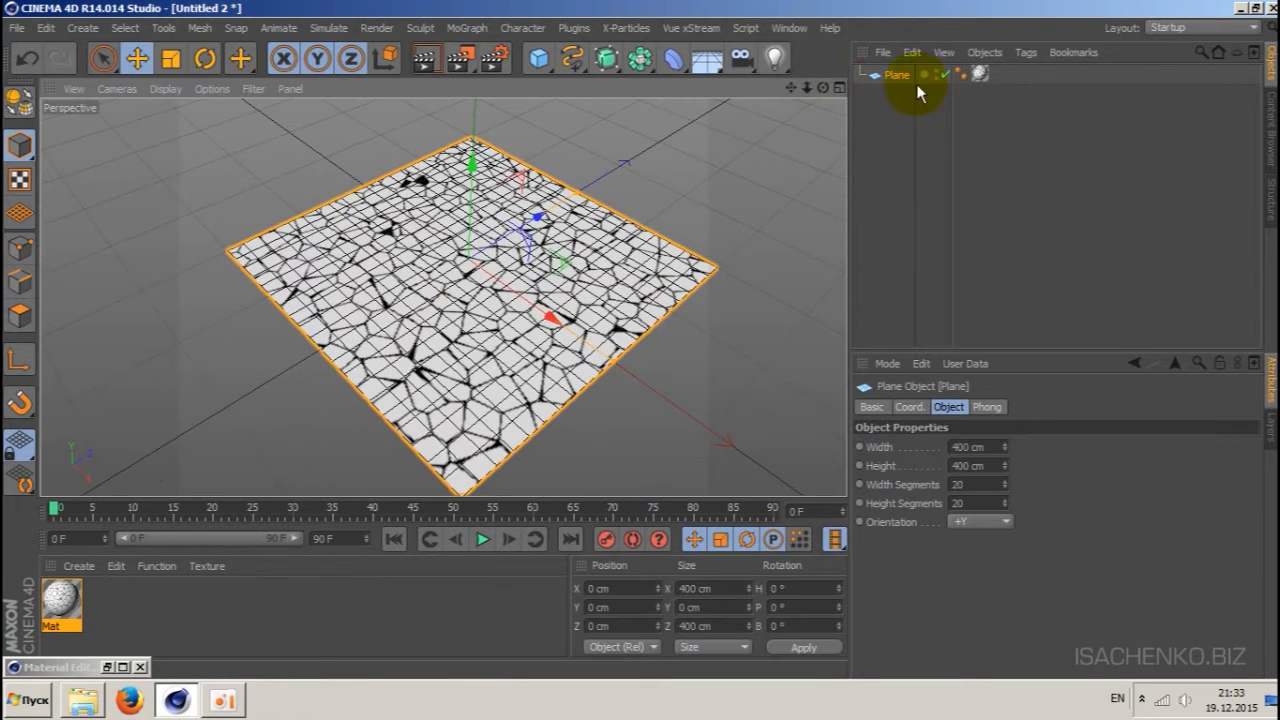
pyautogui.rightClick(891, 78)
pyautogui.moveTo(953, 24)
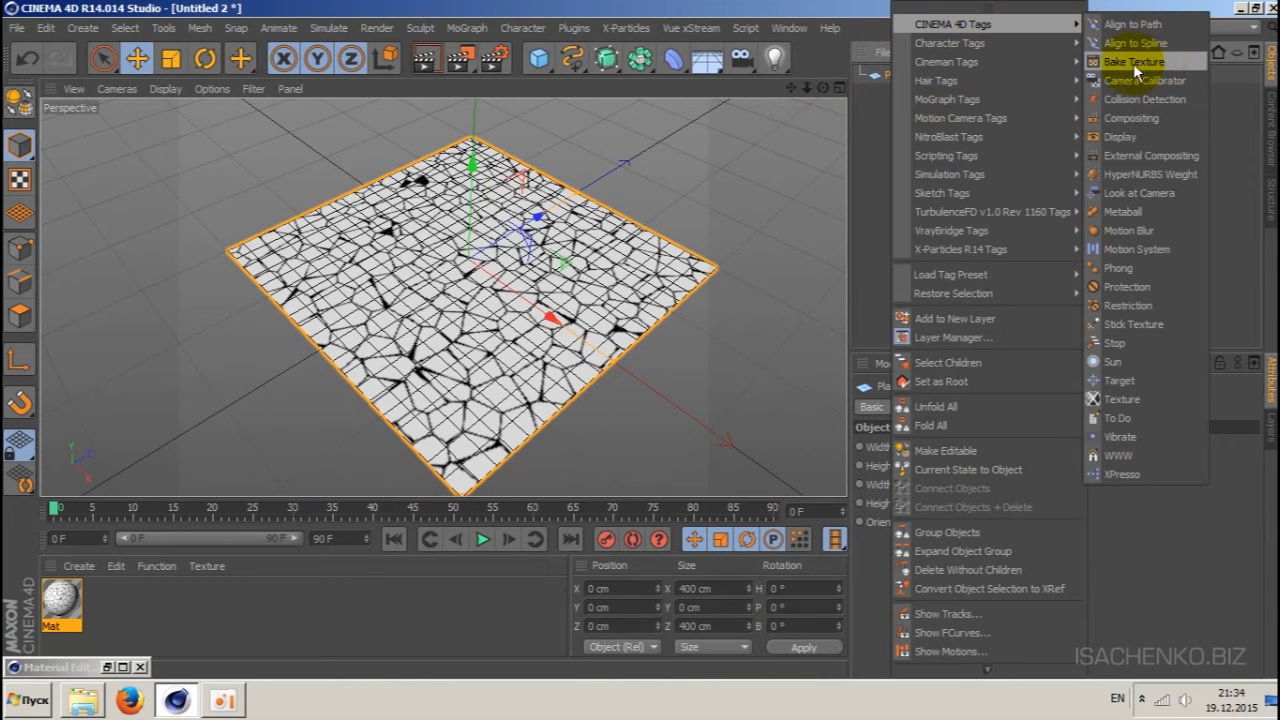
# - Add a Bake Texture tag to the Plane with JPEG output at quality 100
pyautogui.click(1132, 63)
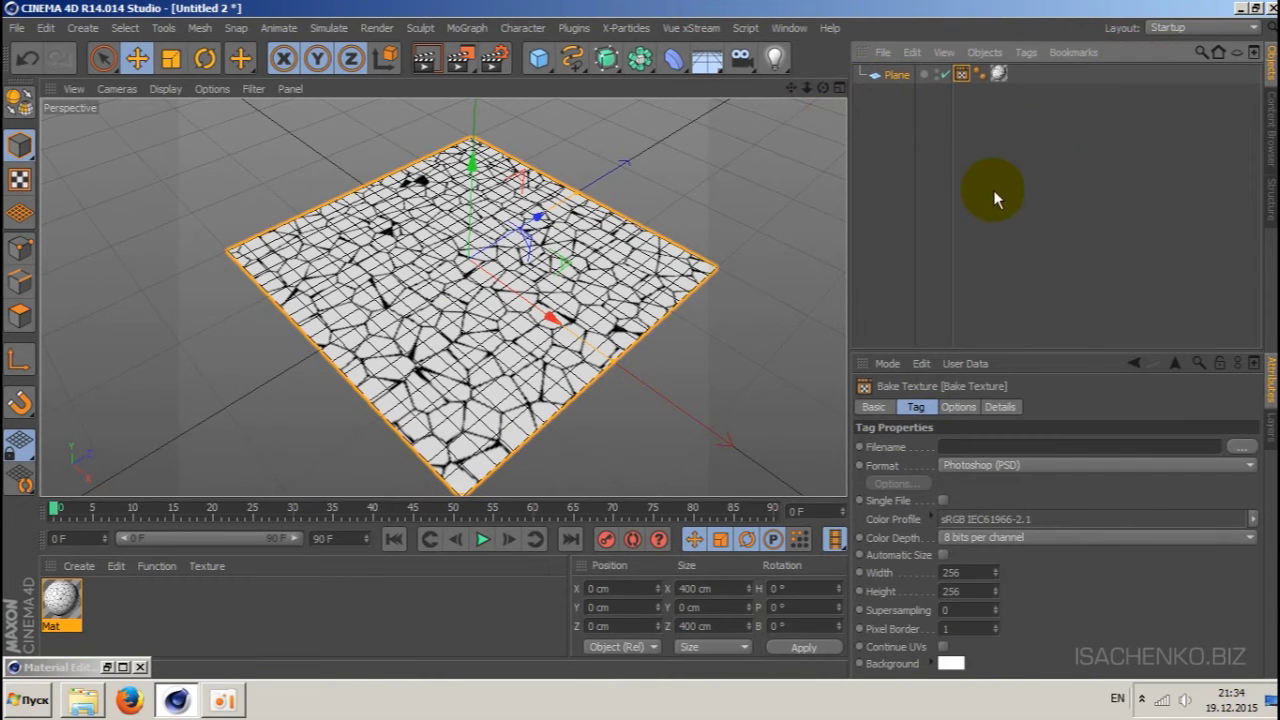
pyautogui.click(1062, 464)
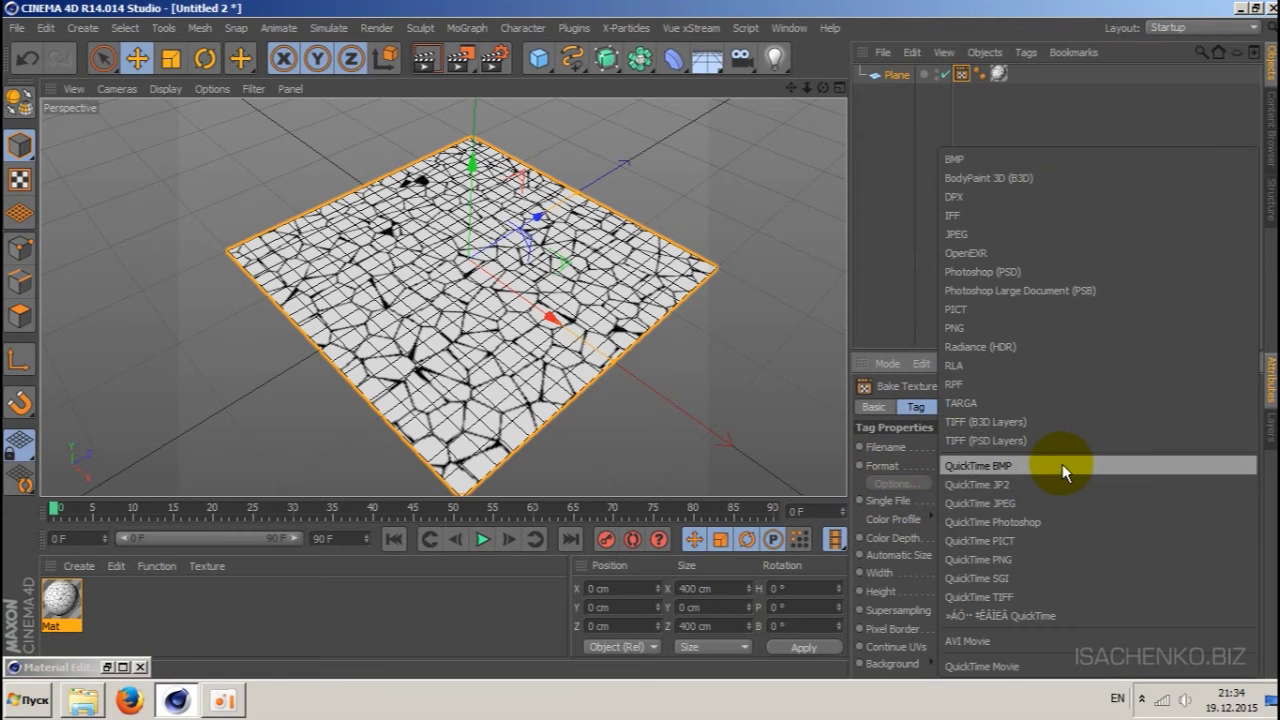
pyautogui.click(1027, 233)
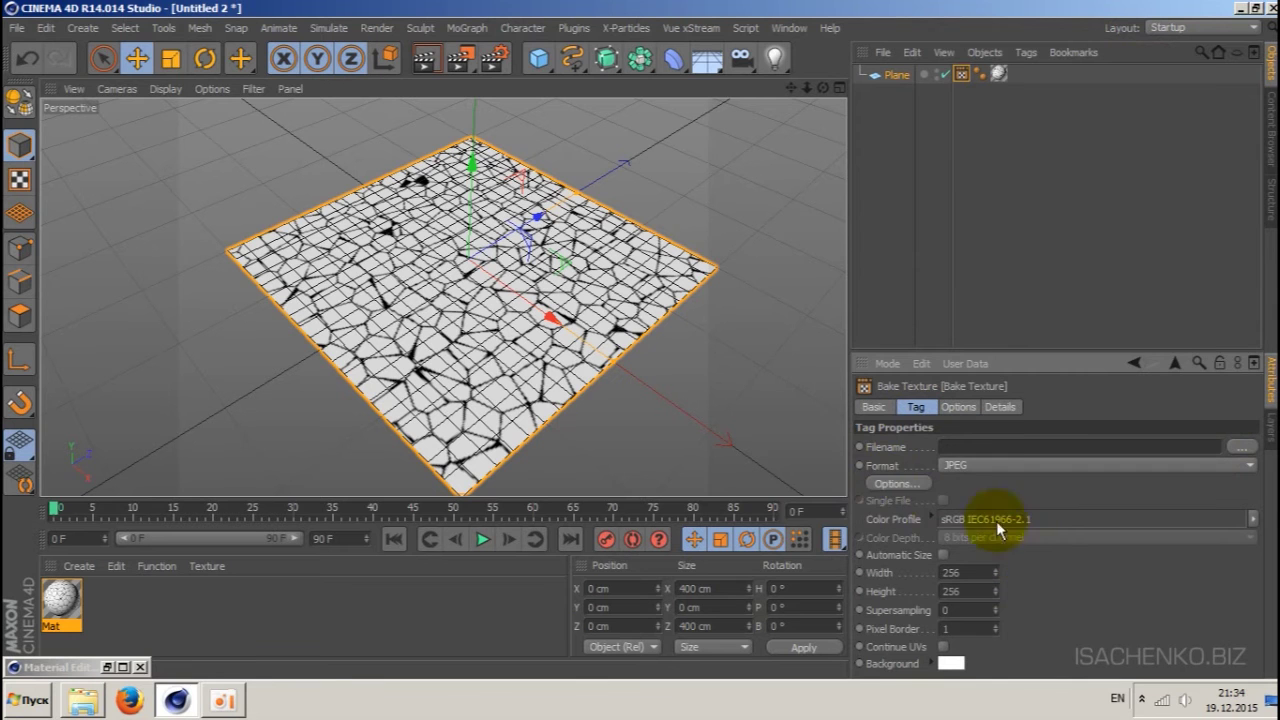
pyautogui.click(895, 484)
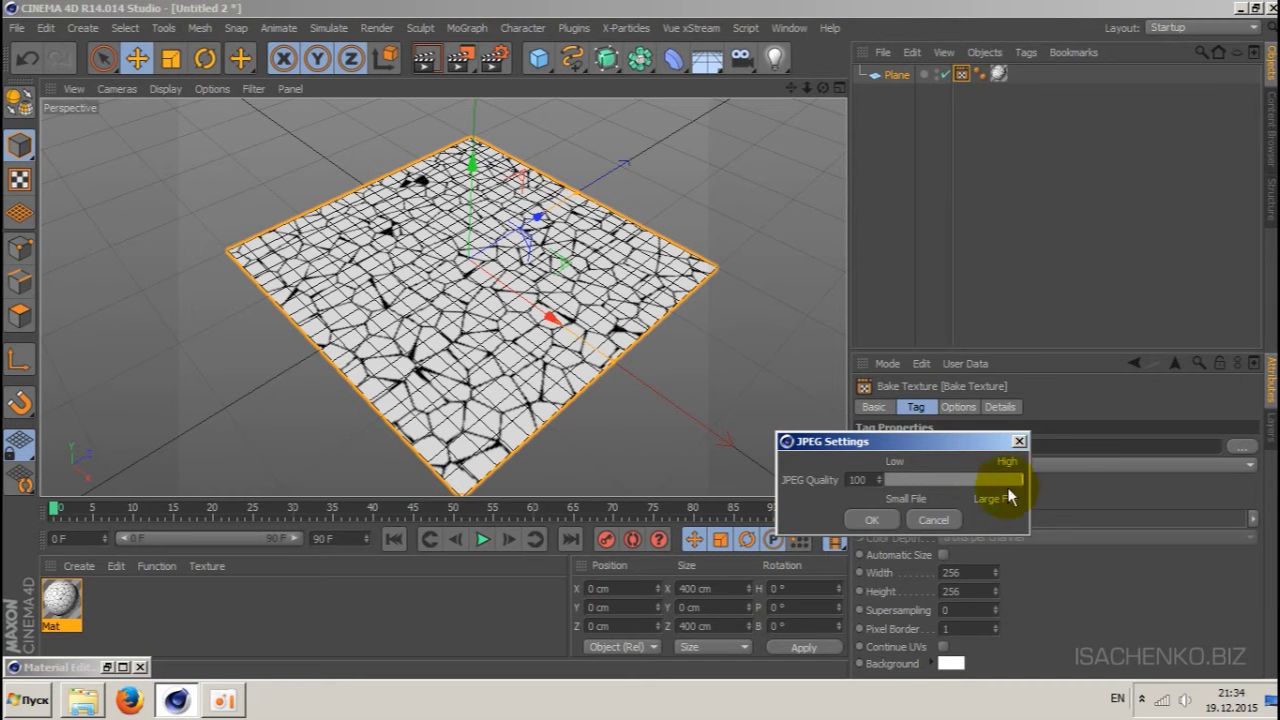
pyautogui.click(871, 519)
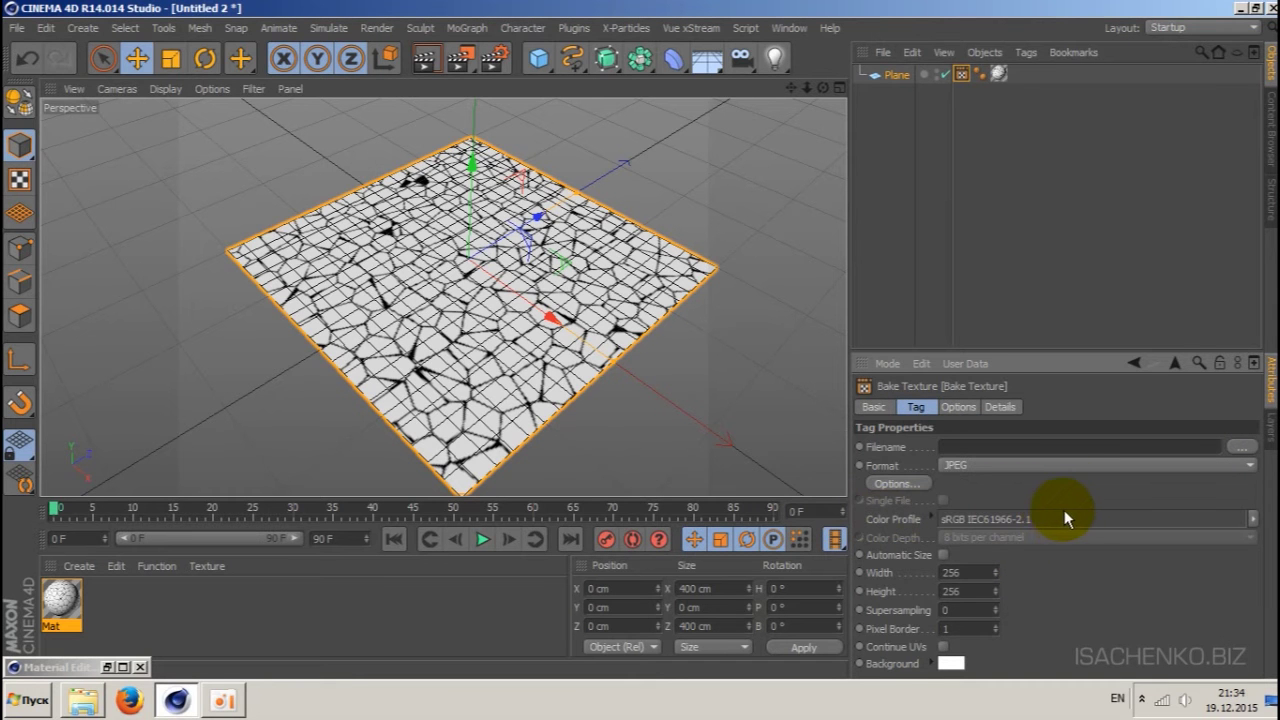
# - Set the bake filename to Texture in the Vectorizer tutorial folder
pyautogui.click(1238, 447)
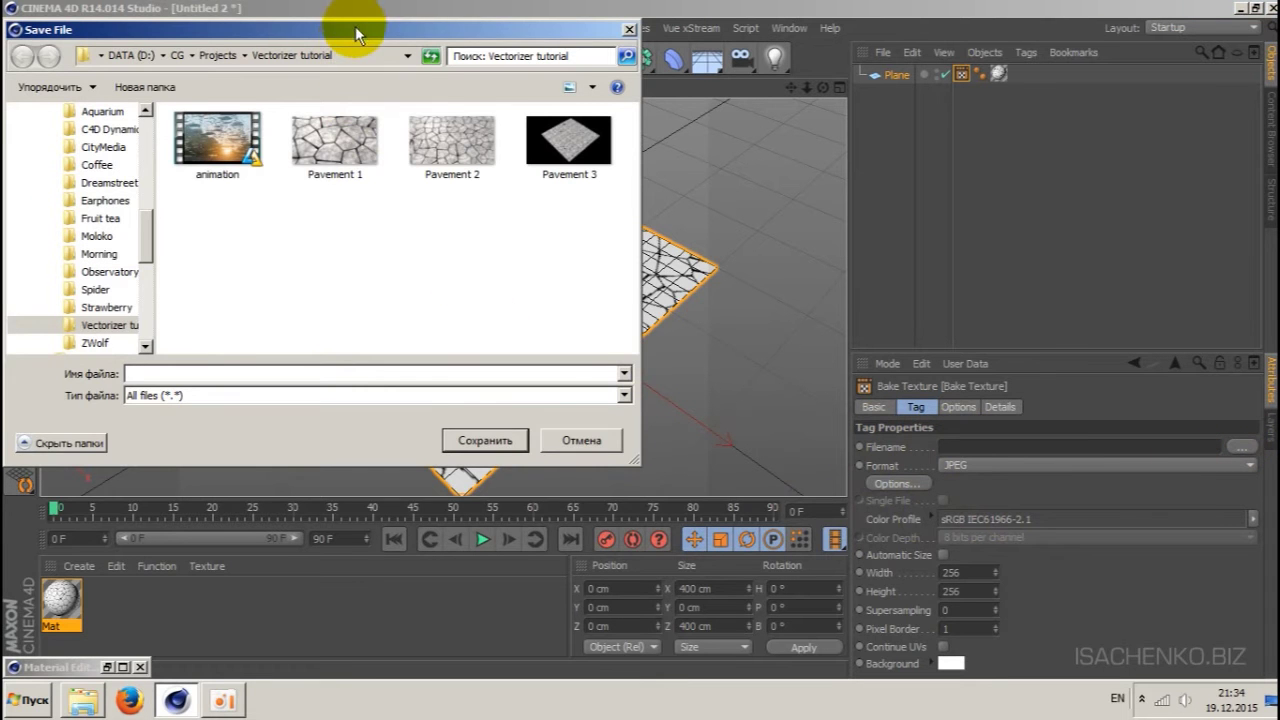
pyautogui.moveTo(357, 35); pyautogui.dragTo(440, 80)
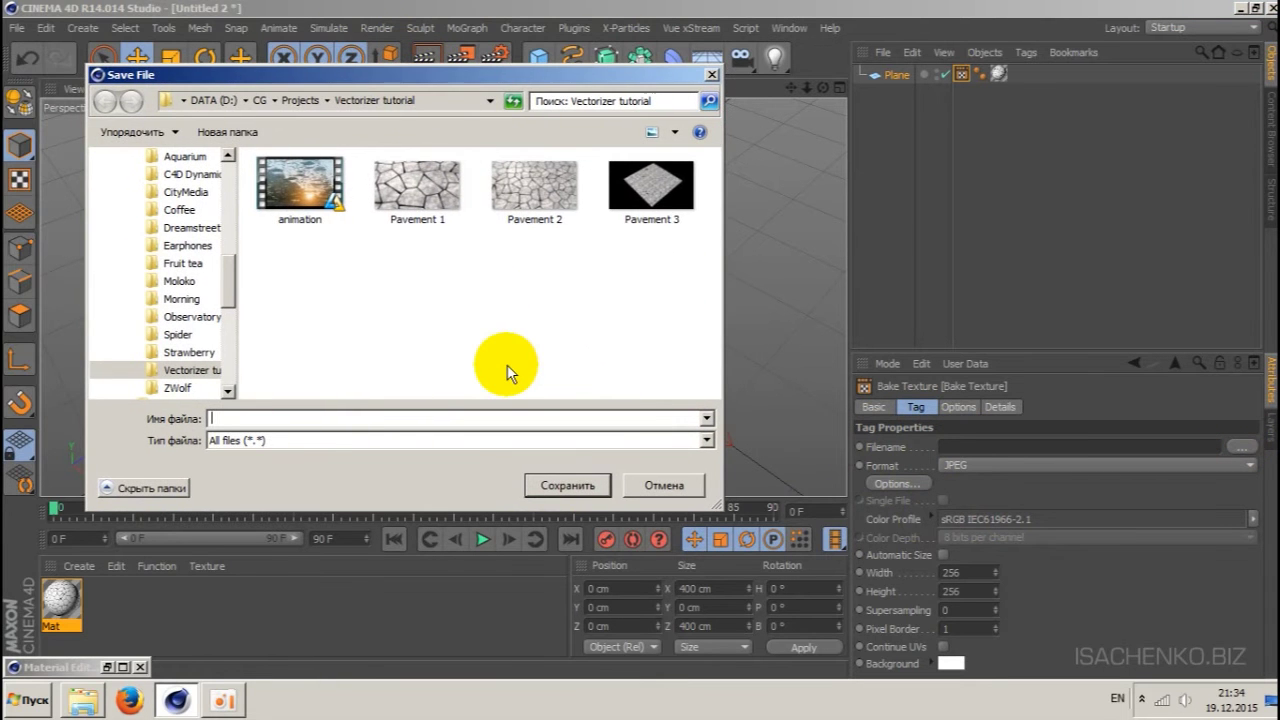
pyautogui.write('Texture')
pyautogui.click(567, 485)
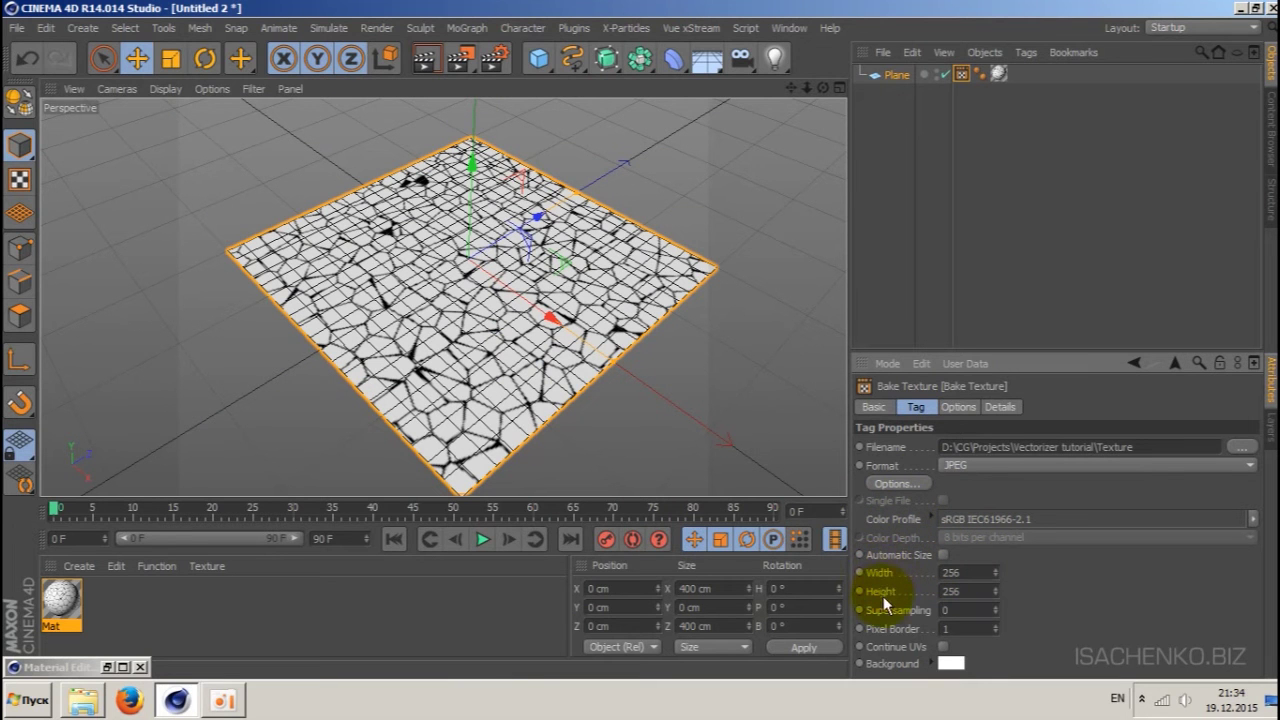
# - Set the bake width and height to 2000
pyautogui.doubleClick(962, 572)
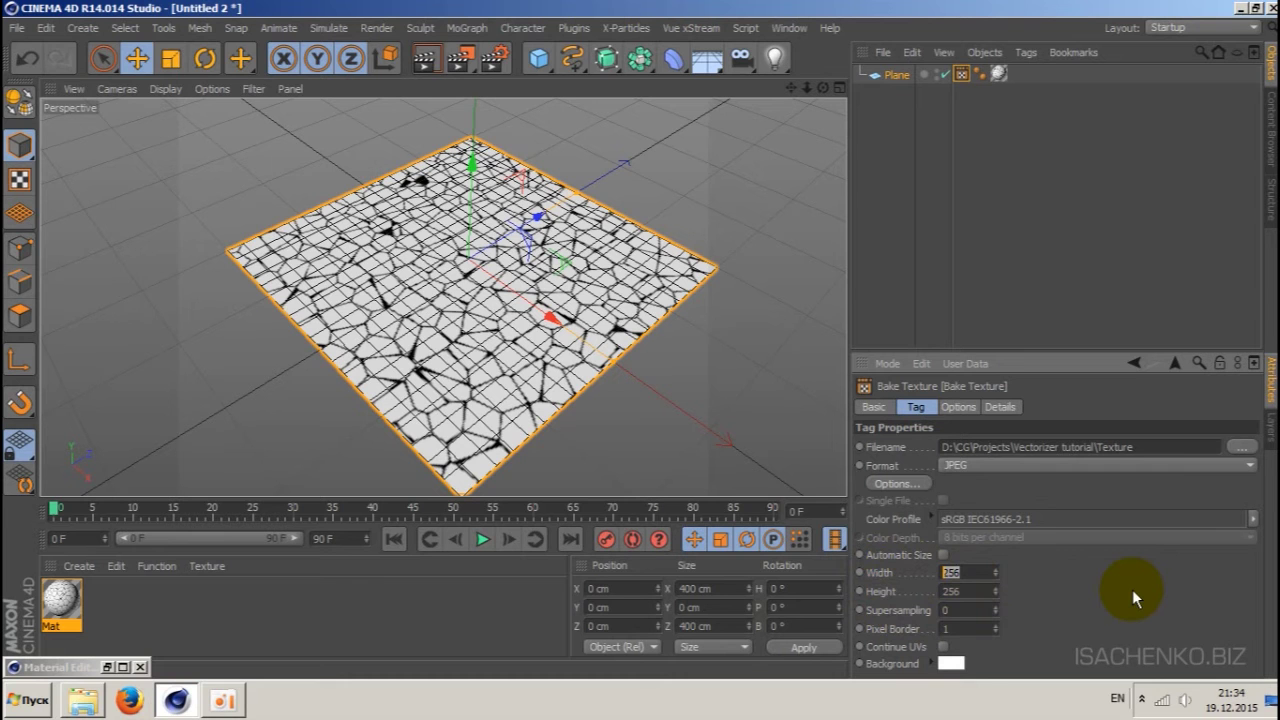
pyautogui.write('2000')
pyautogui.press('Tab')
pyautogui.write('200')
pyautogui.write('0')
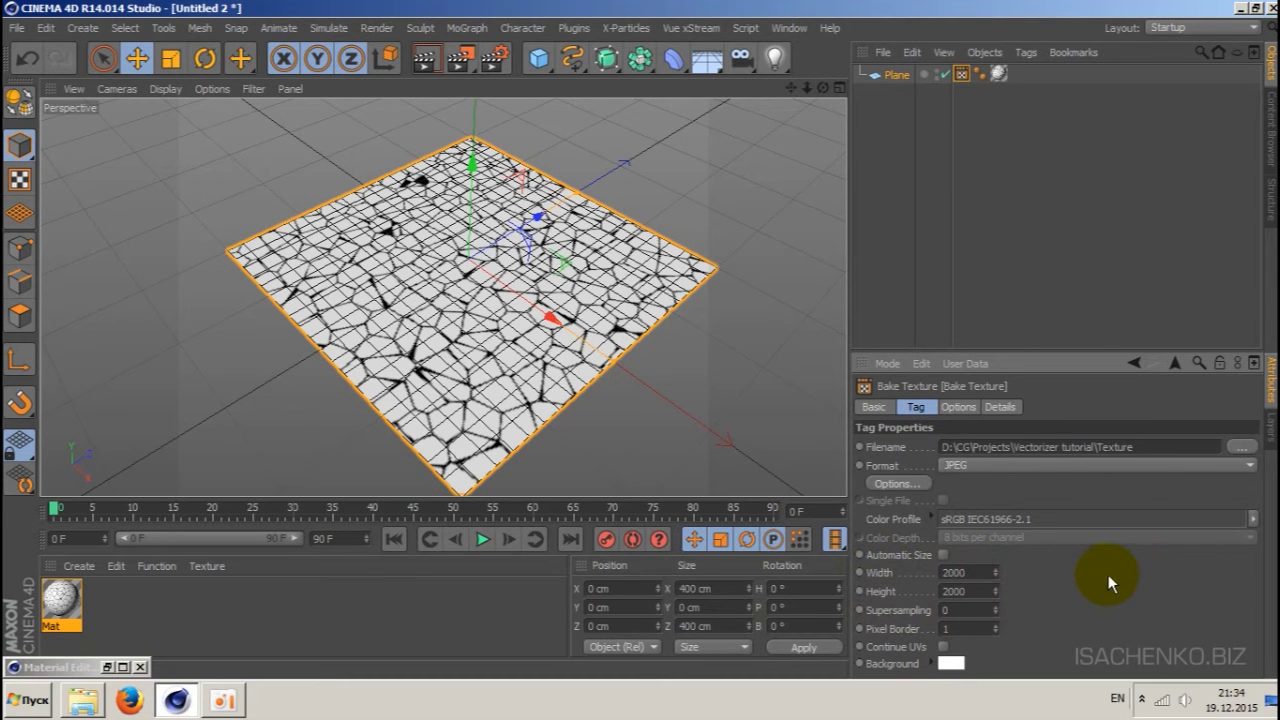
# - Bake the crack texture with the Color channel included
pyautogui.click(959, 408)
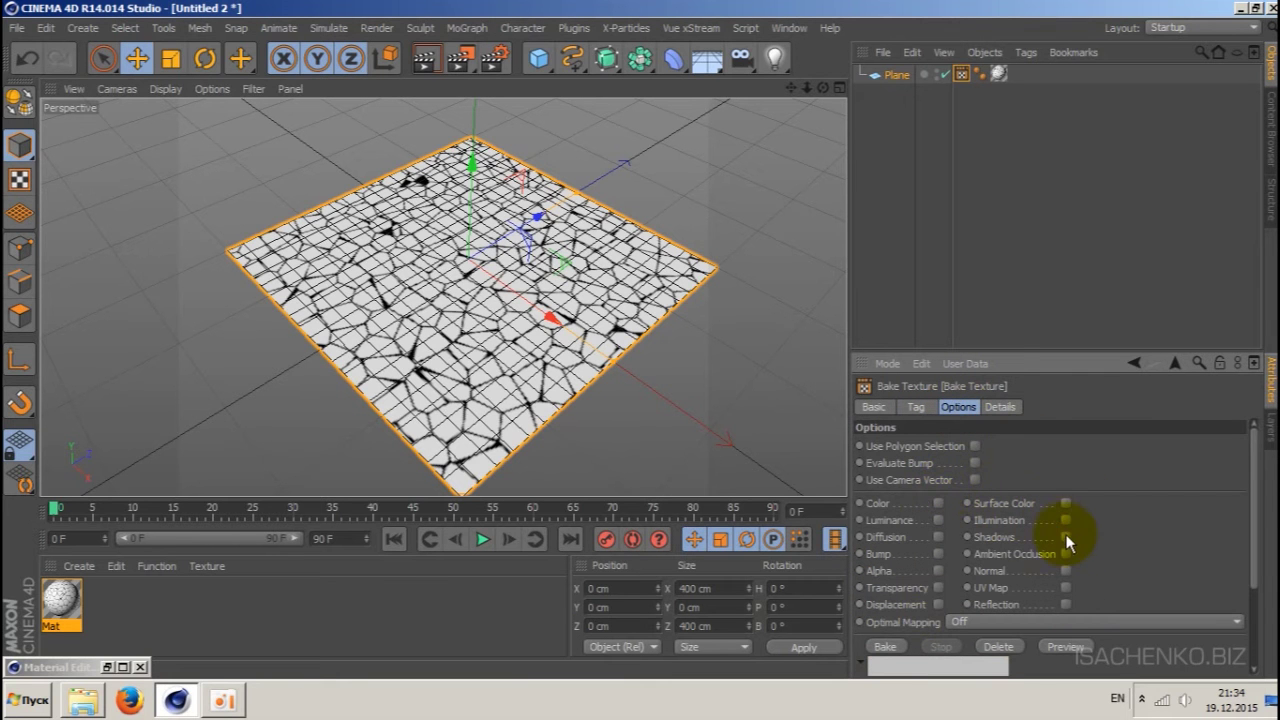
pyautogui.click(938, 503)
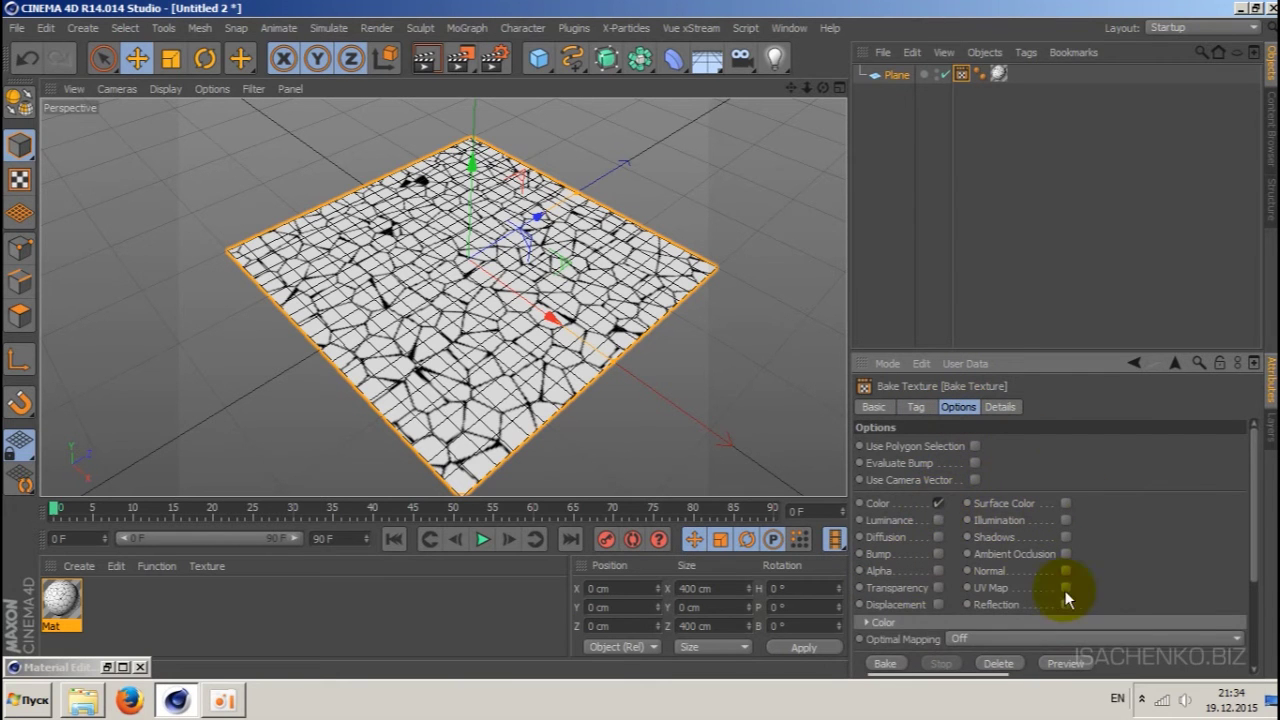
pyautogui.scroll(-3, 1256, 560)
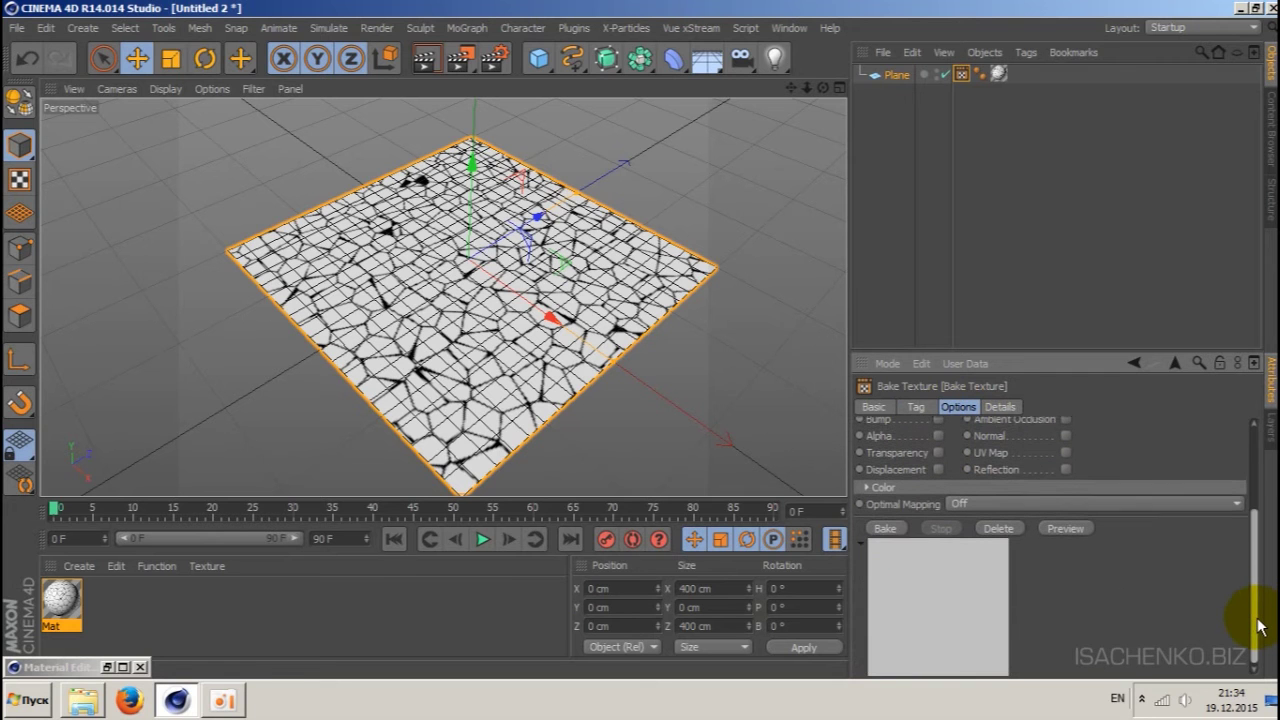
pyautogui.click(885, 525)
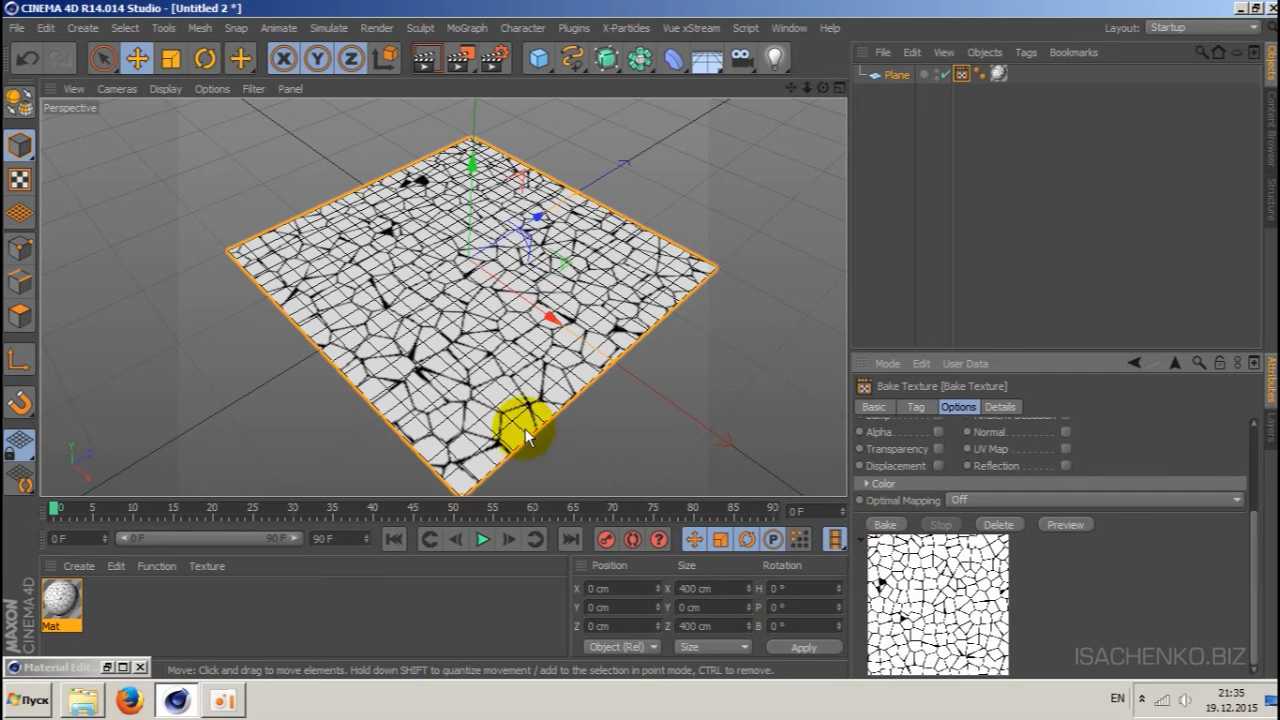
# - Delete the Plane and the Mat material, leaving the scene empty
pyautogui.click(900, 76)
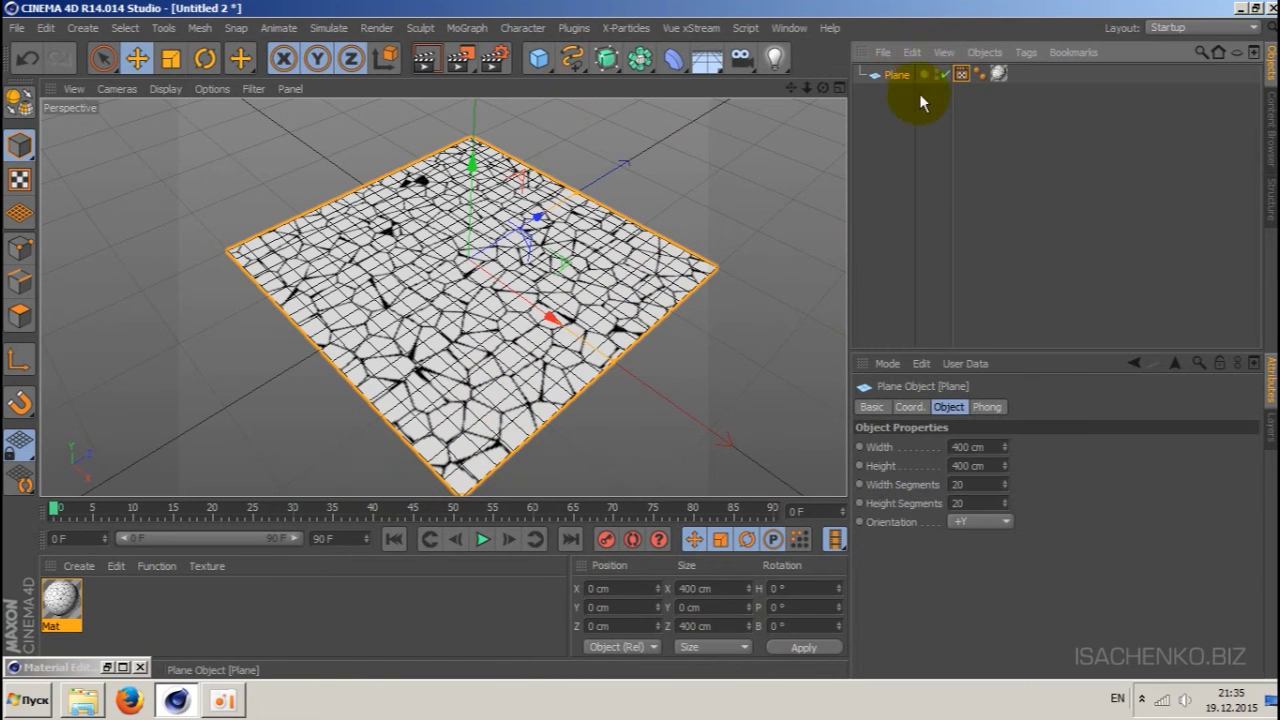
pyautogui.press('Delete')
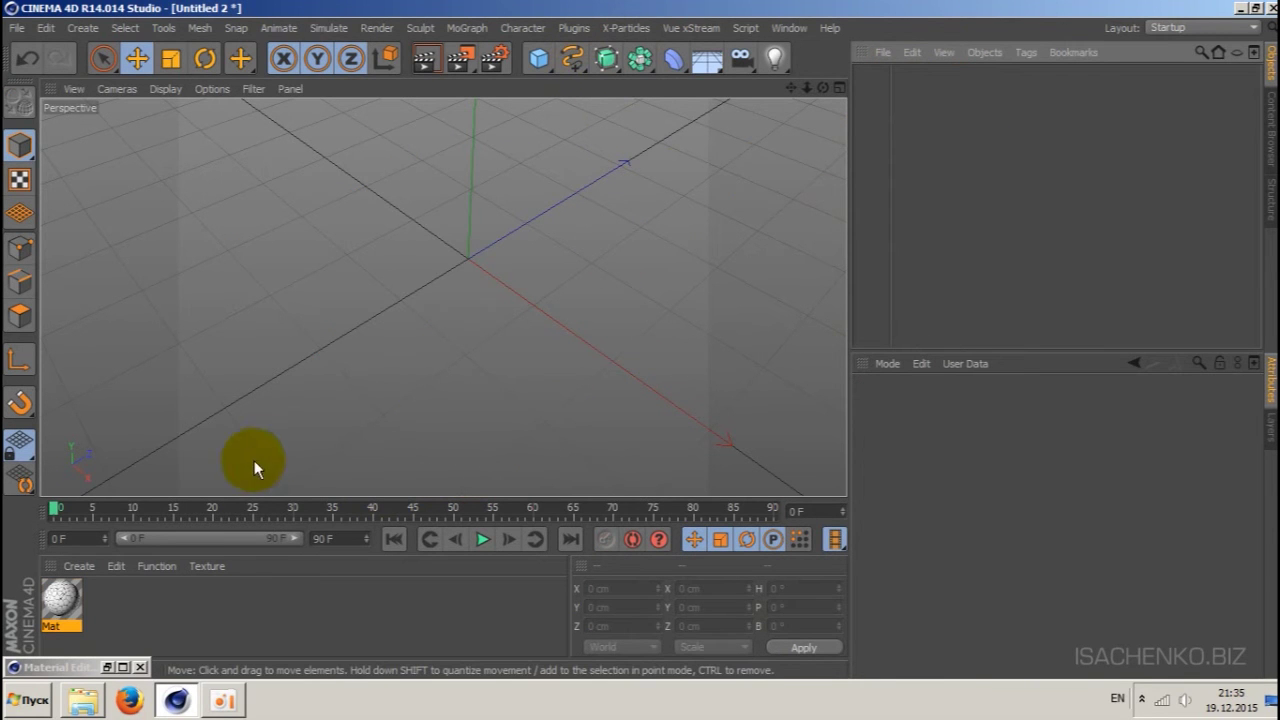
pyautogui.click(60, 600)
pyautogui.click(60, 600)
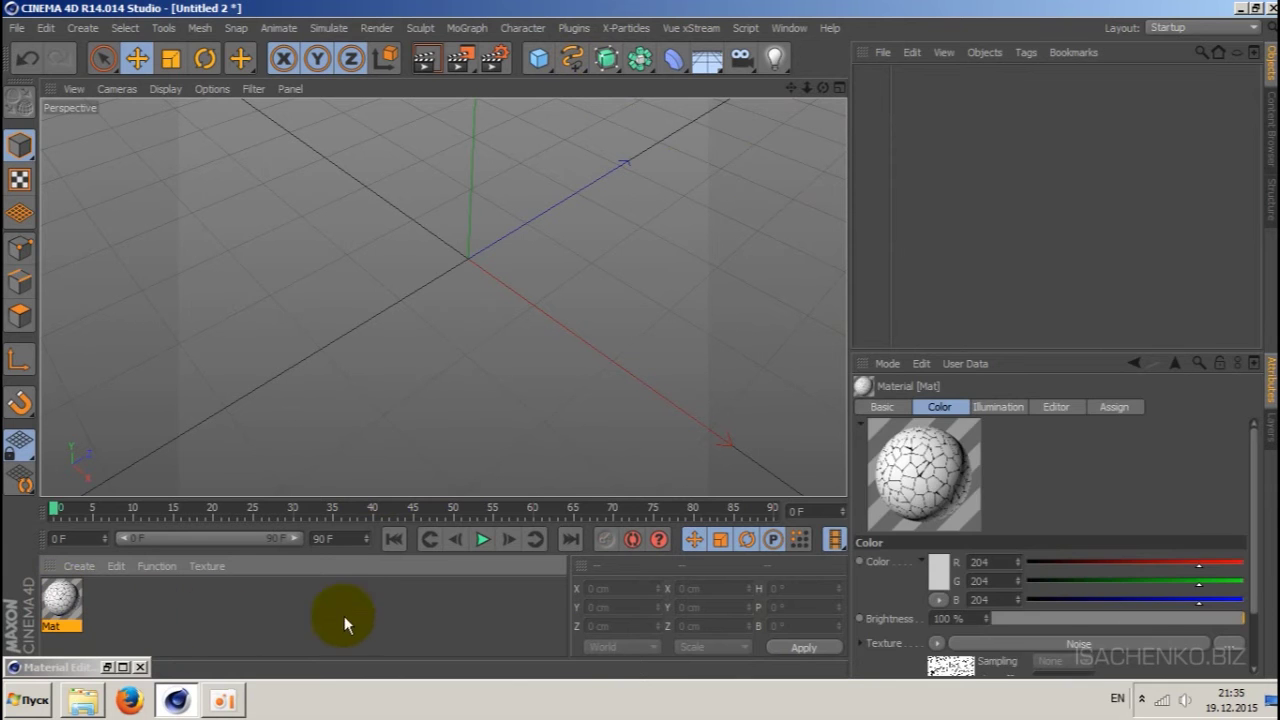
pyautogui.press('Delete')
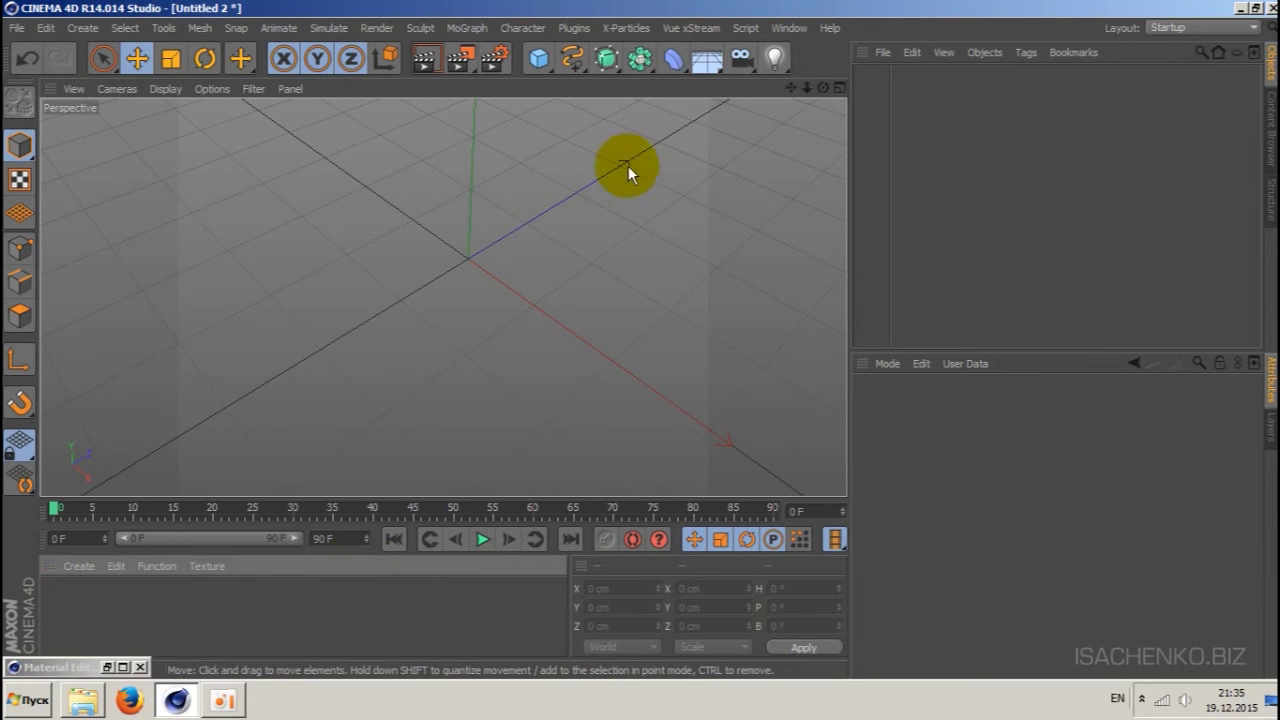
pyautogui.moveTo(823, 87); pyautogui.dragTo(714, 106)
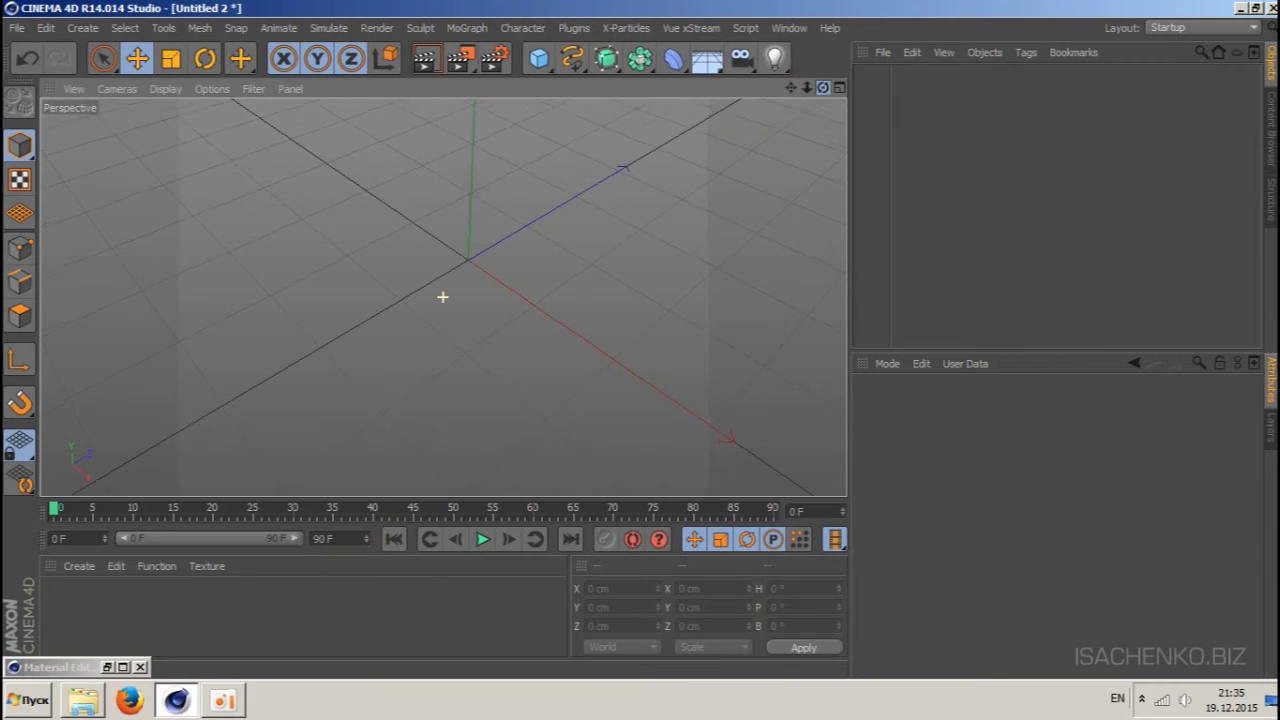
# - Add a Vectorizer spline object and browse for its texture image
pyautogui.click(572, 60)
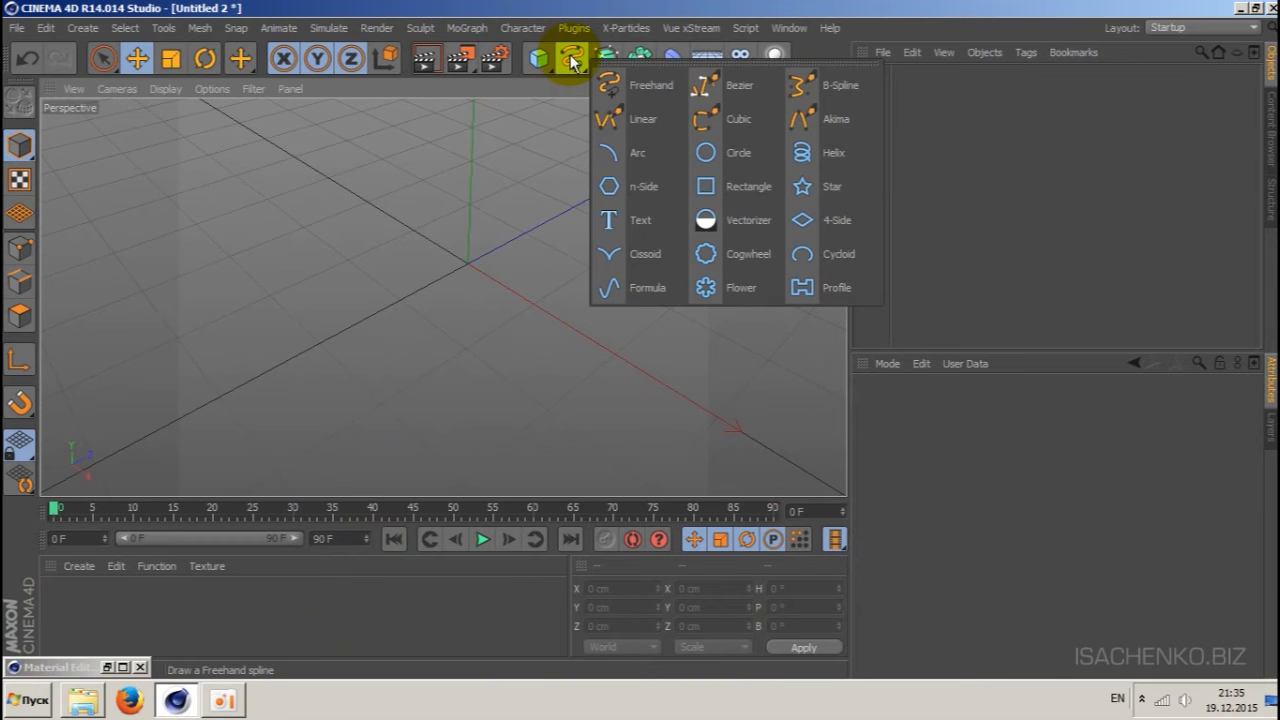
pyautogui.click(745, 222)
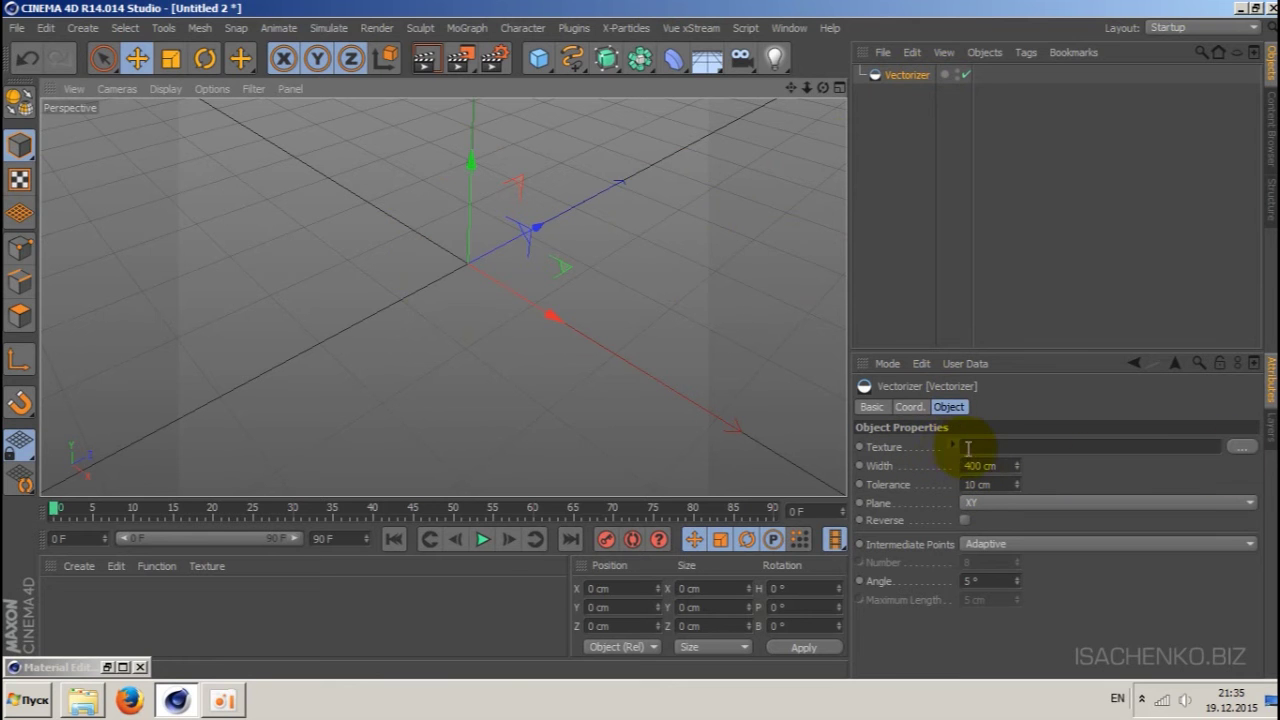
pyautogui.click(1241, 446)
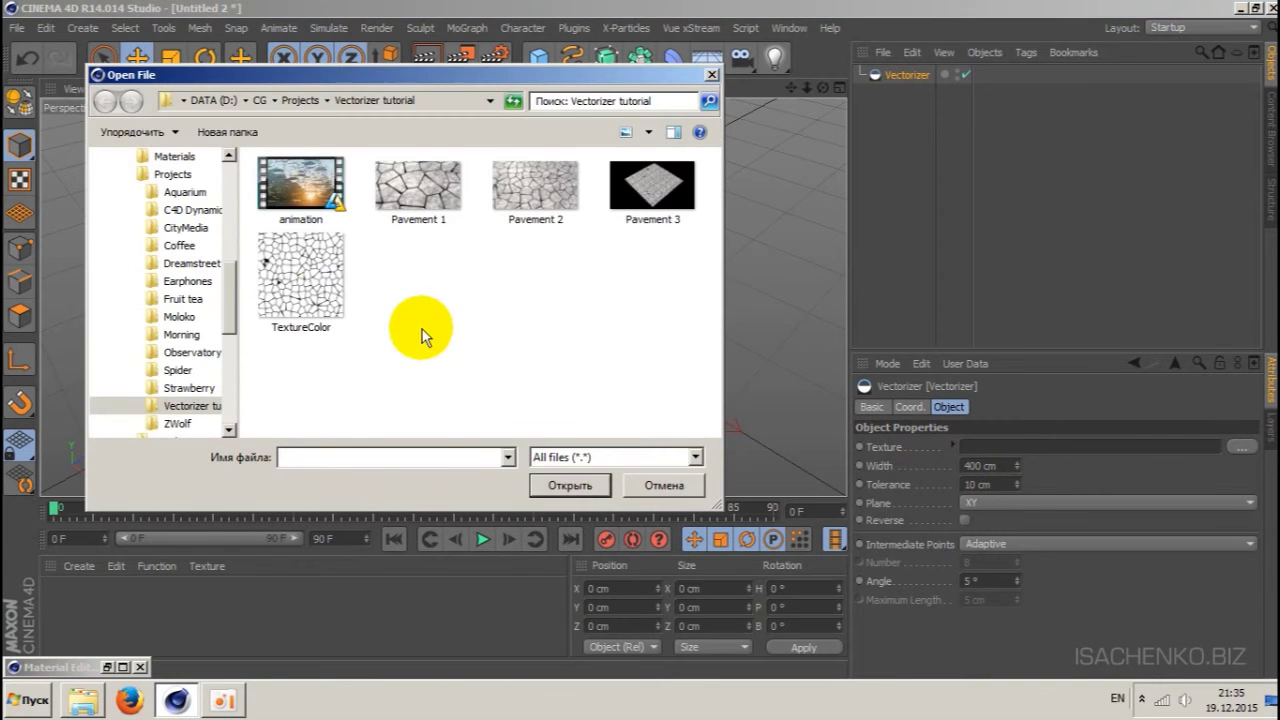
# - Load TextureColor.jpg into the Vectorizer, declining to copy it into the project
pyautogui.click(316, 300)
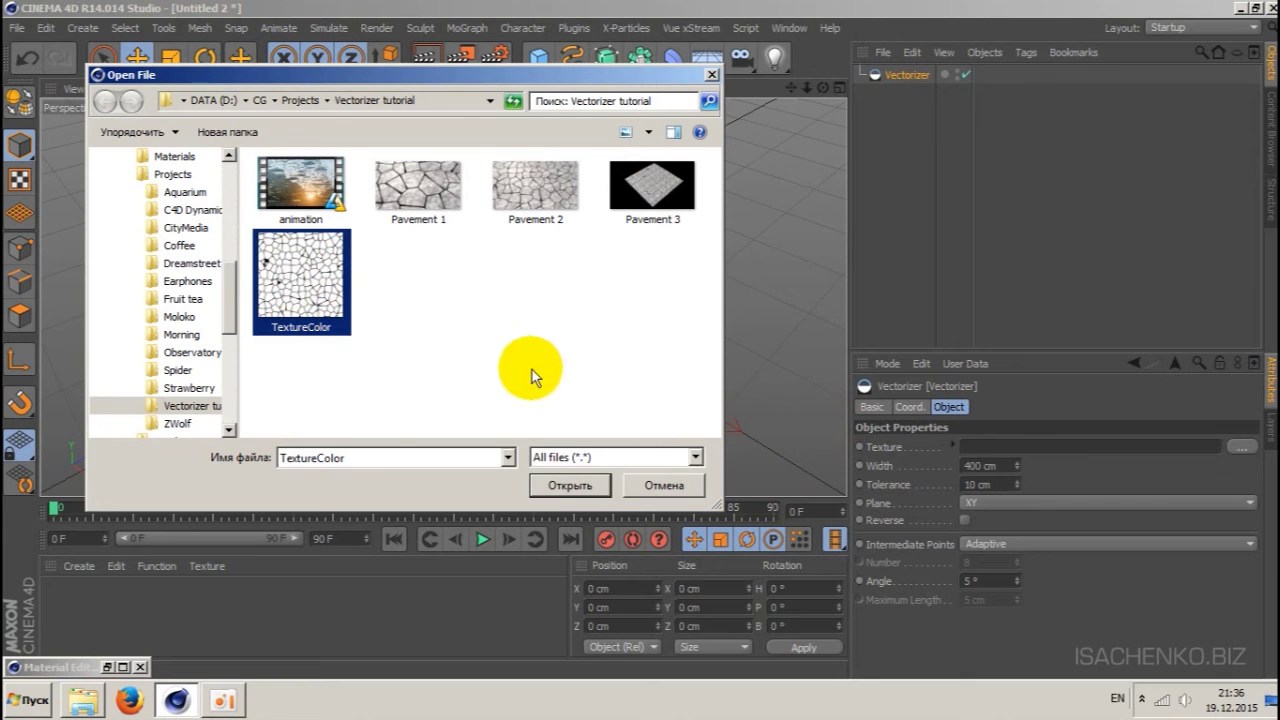
pyautogui.click(574, 488)
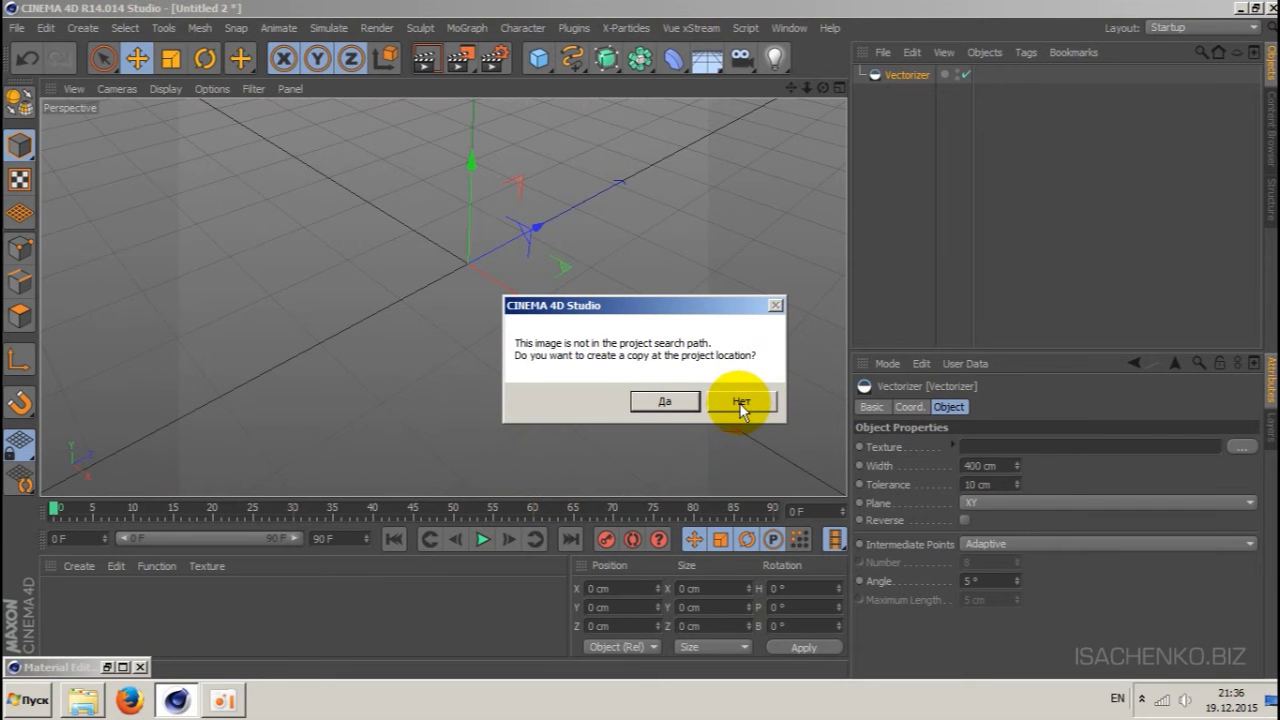
pyautogui.click(662, 405)
pyautogui.moveTo(662, 408); pyautogui.dragTo(730, 408)
pyautogui.click(741, 403)
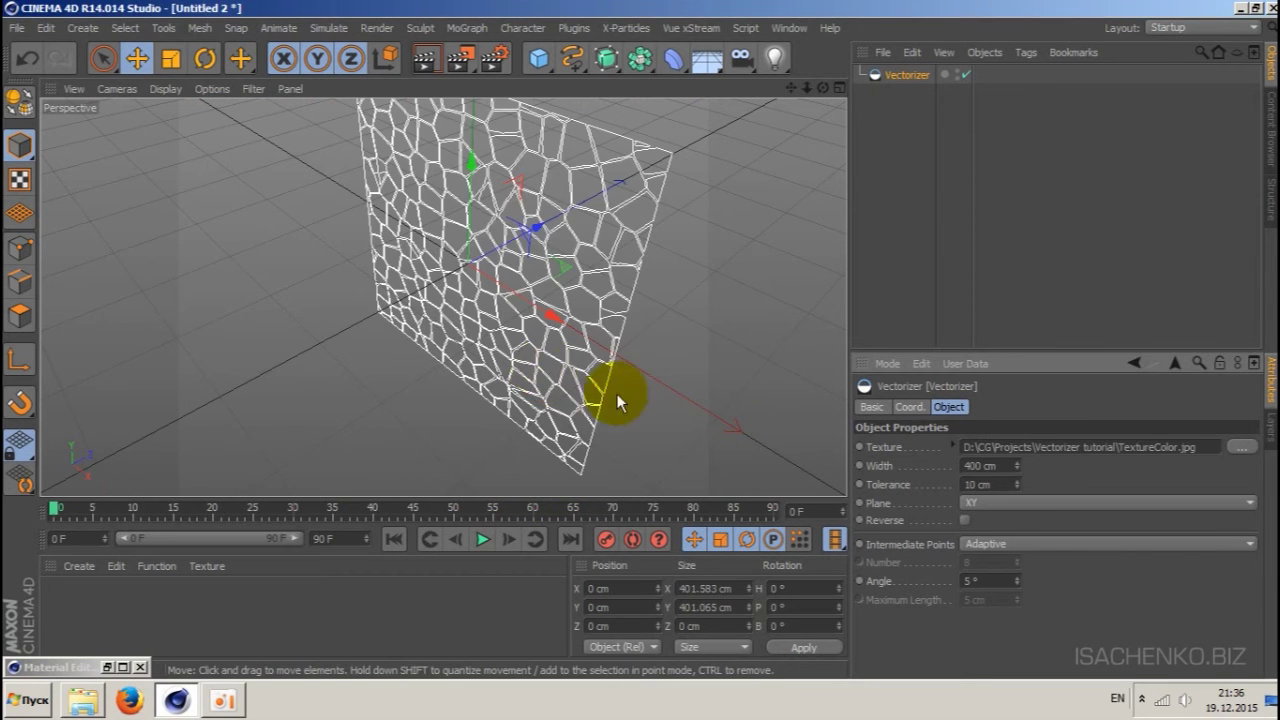
# - Set the Vectorizer's Plane to XZ so the outlines lie flat
pyautogui.moveTo(821, 88); pyautogui.dragTo(800, 90)
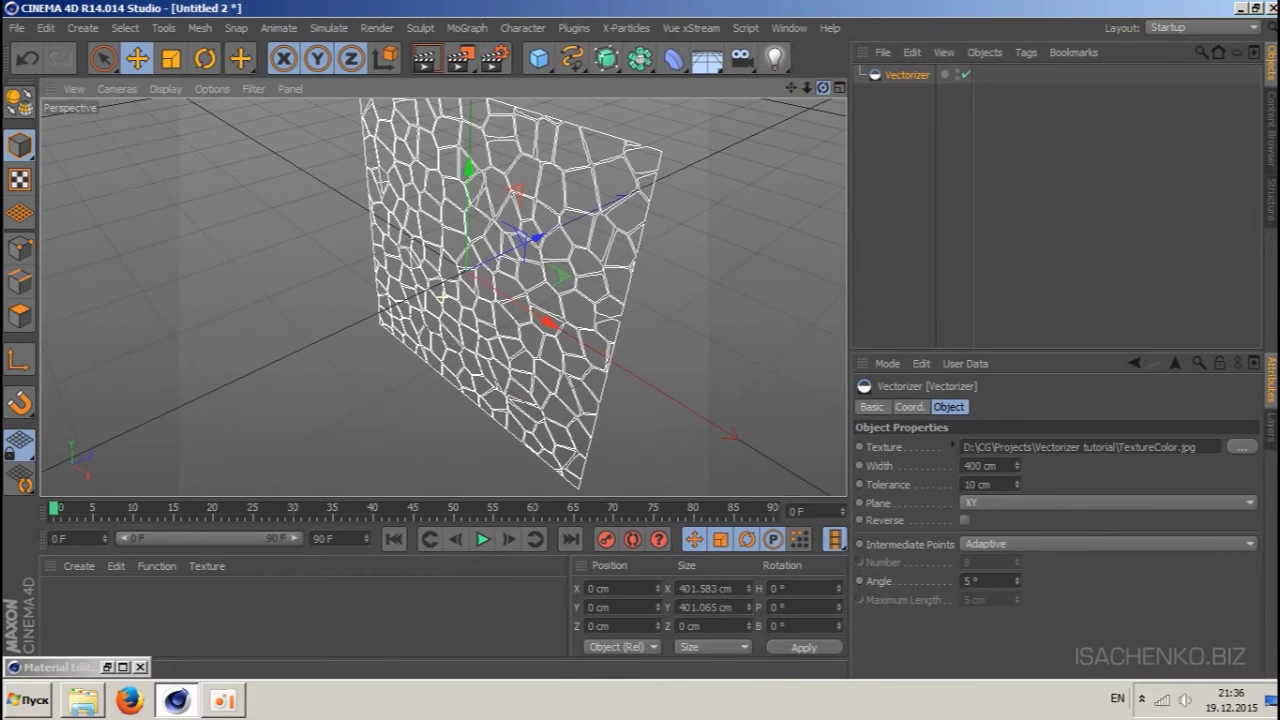
pyautogui.click(1024, 503)
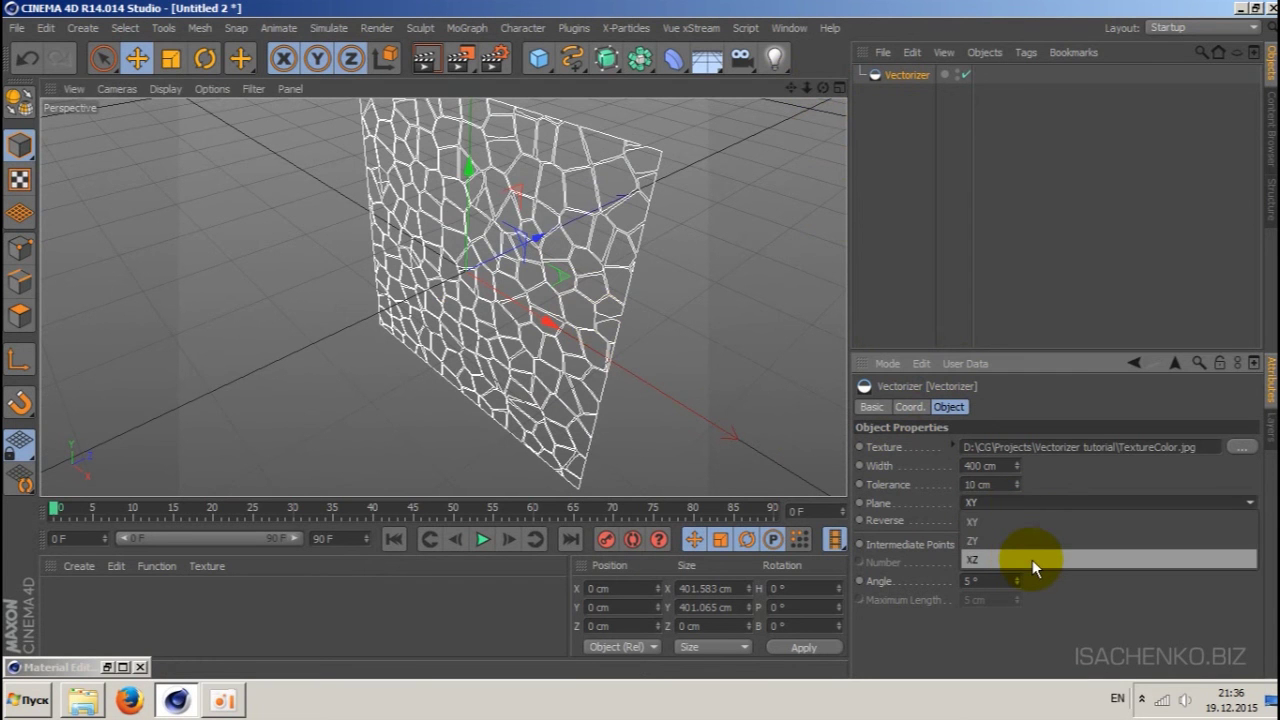
pyautogui.click(1032, 559)
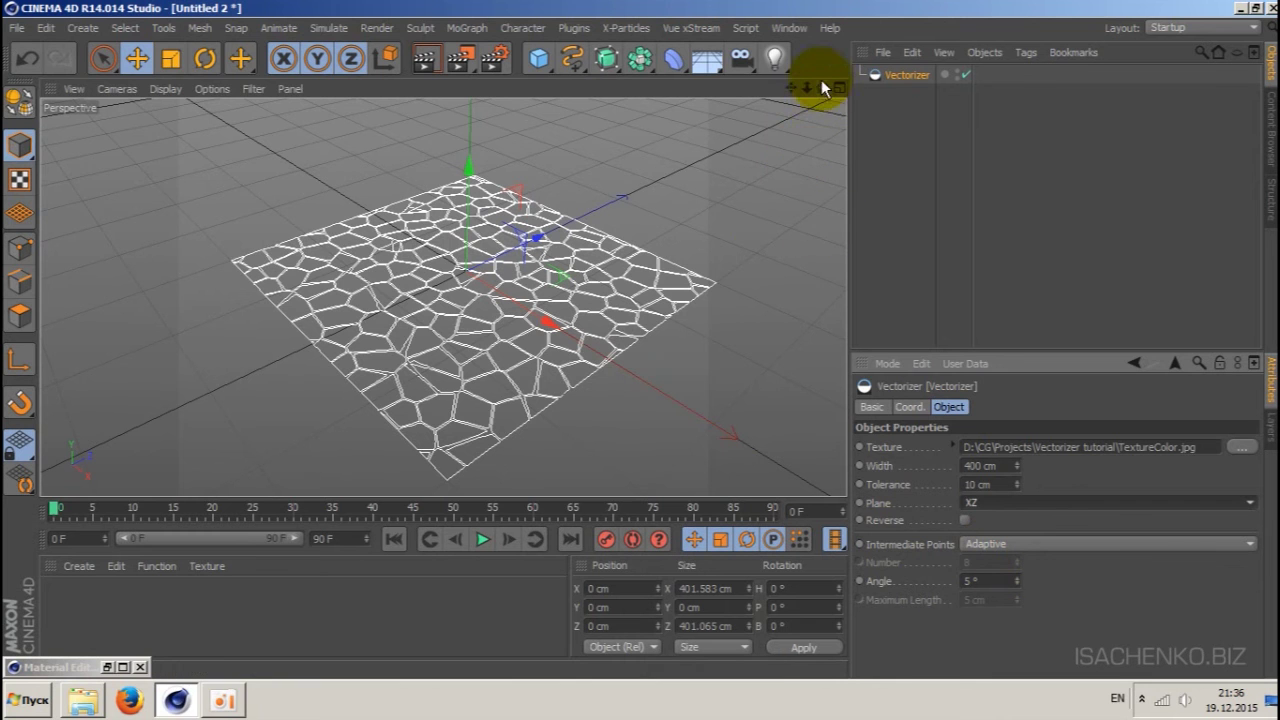
pyautogui.moveTo(822, 88)
pyautogui.mouseDown()
pyautogui.moveTo(795, 92)
pyautogui.moveTo(711, 166)
pyautogui.mouseUp()
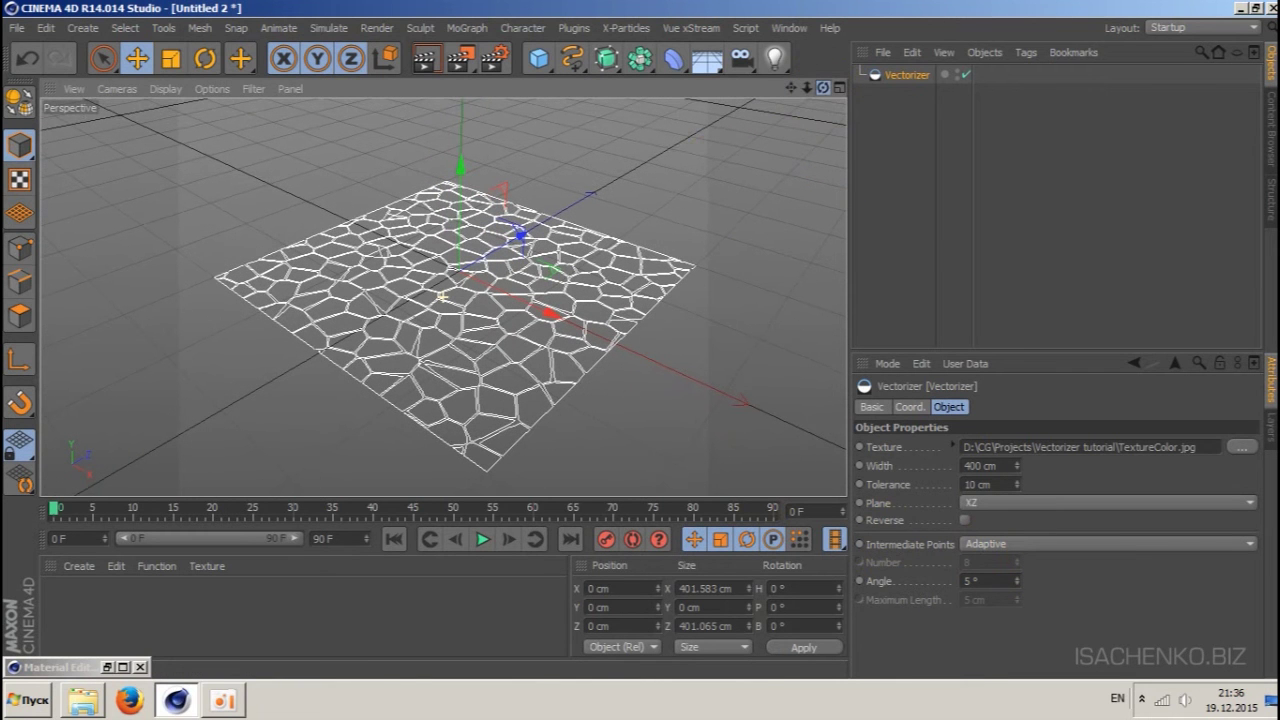
# - Add an Extrude NURBS with the Vectorizer as its child, and select it
pyautogui.click(636, 61)
pyautogui.moveTo(609, 58); pyautogui.dragTo(811, 85)
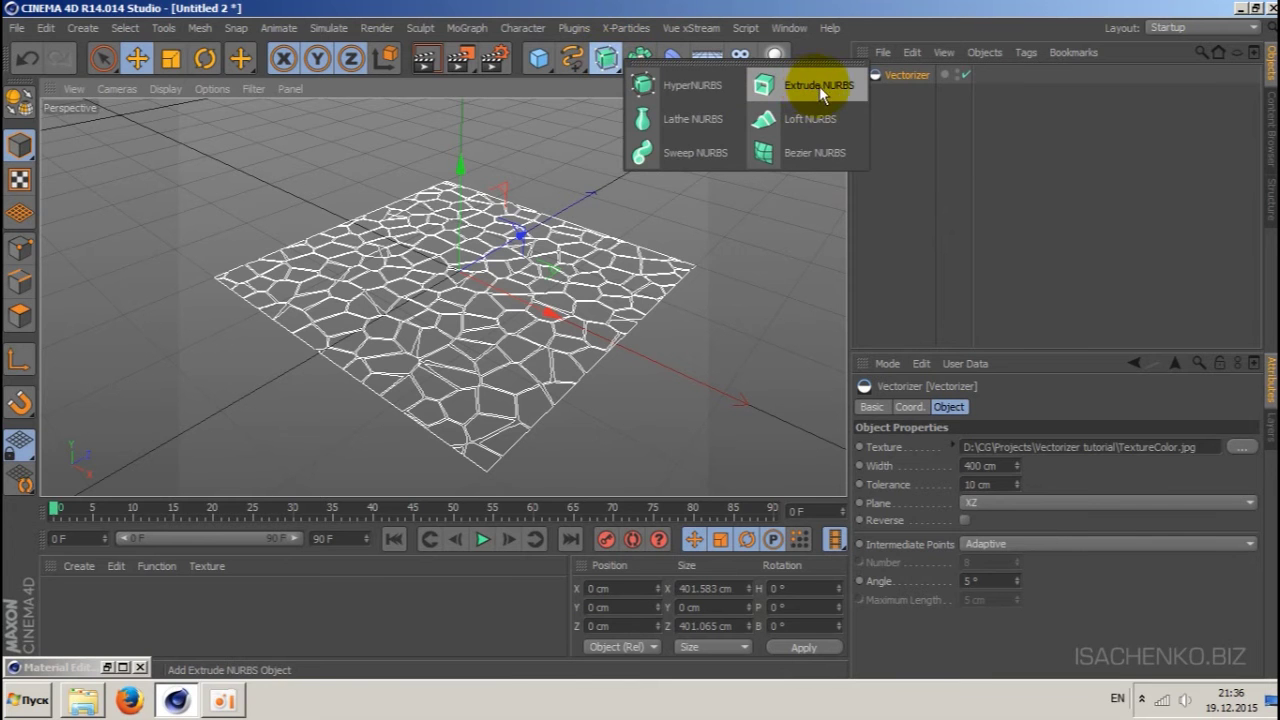
pyautogui.click(819, 86)
pyautogui.moveTo(905, 94); pyautogui.dragTo(933, 77)
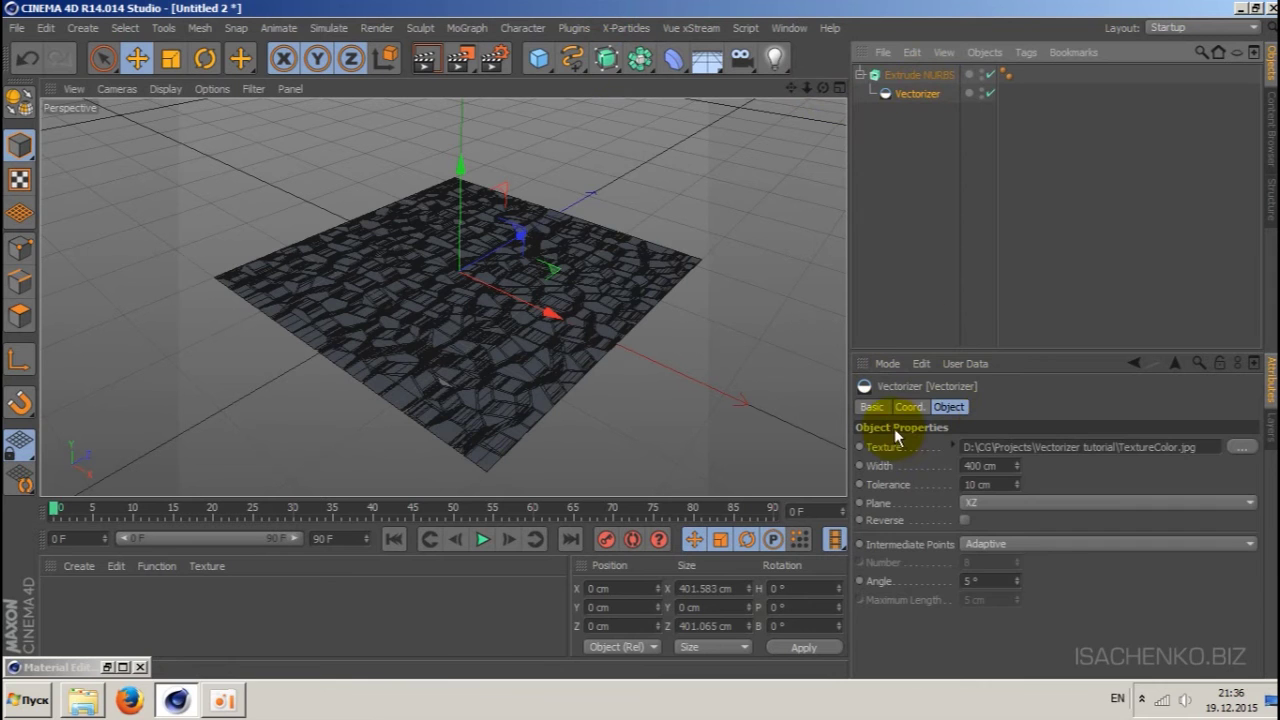
pyautogui.click(905, 75)
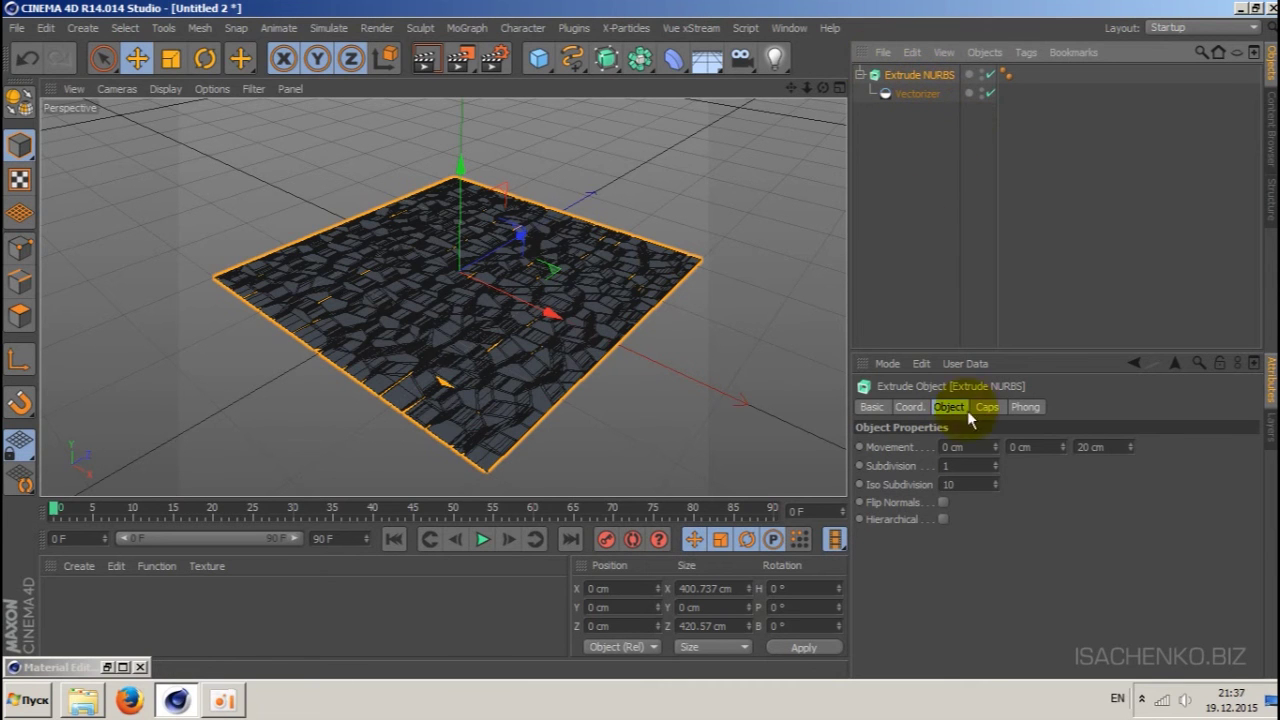
# - Set the Extrude NURBS Z extrusion to 0 cm, edit the Y extrusion, and inspect the plate
pyautogui.doubleClick(1092, 447)
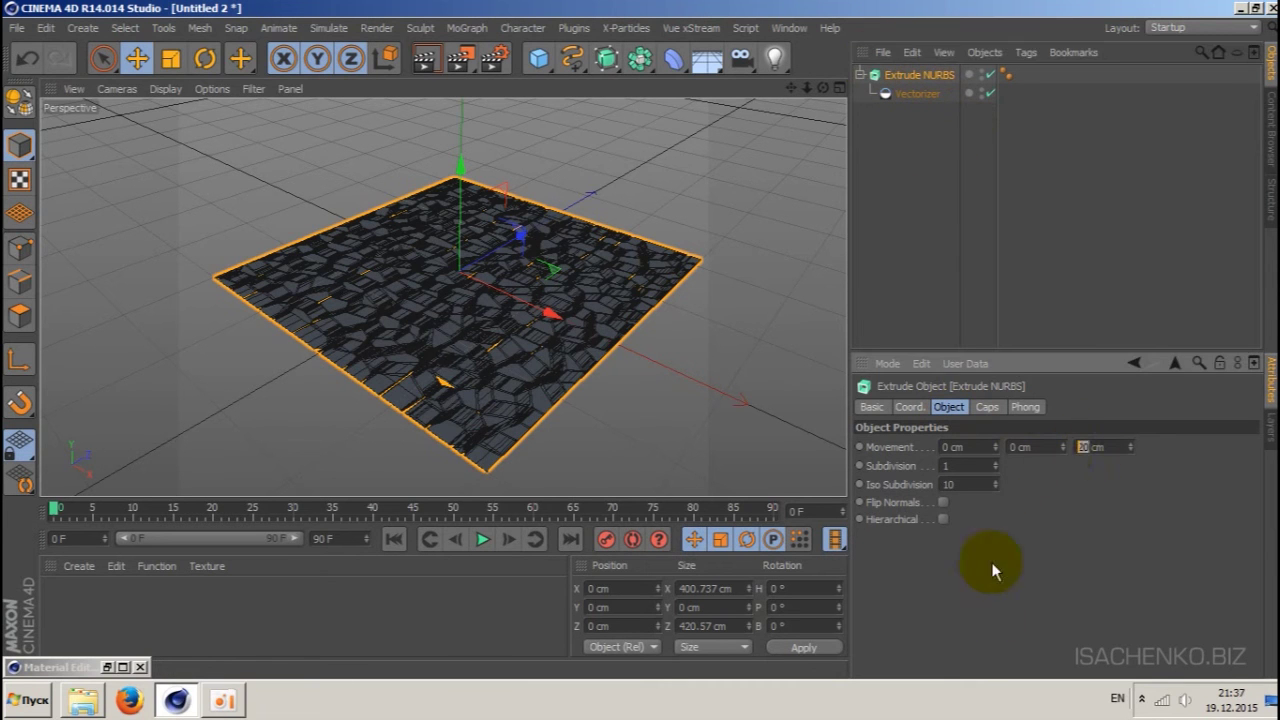
pyautogui.write('0')
pyautogui.press('Return')
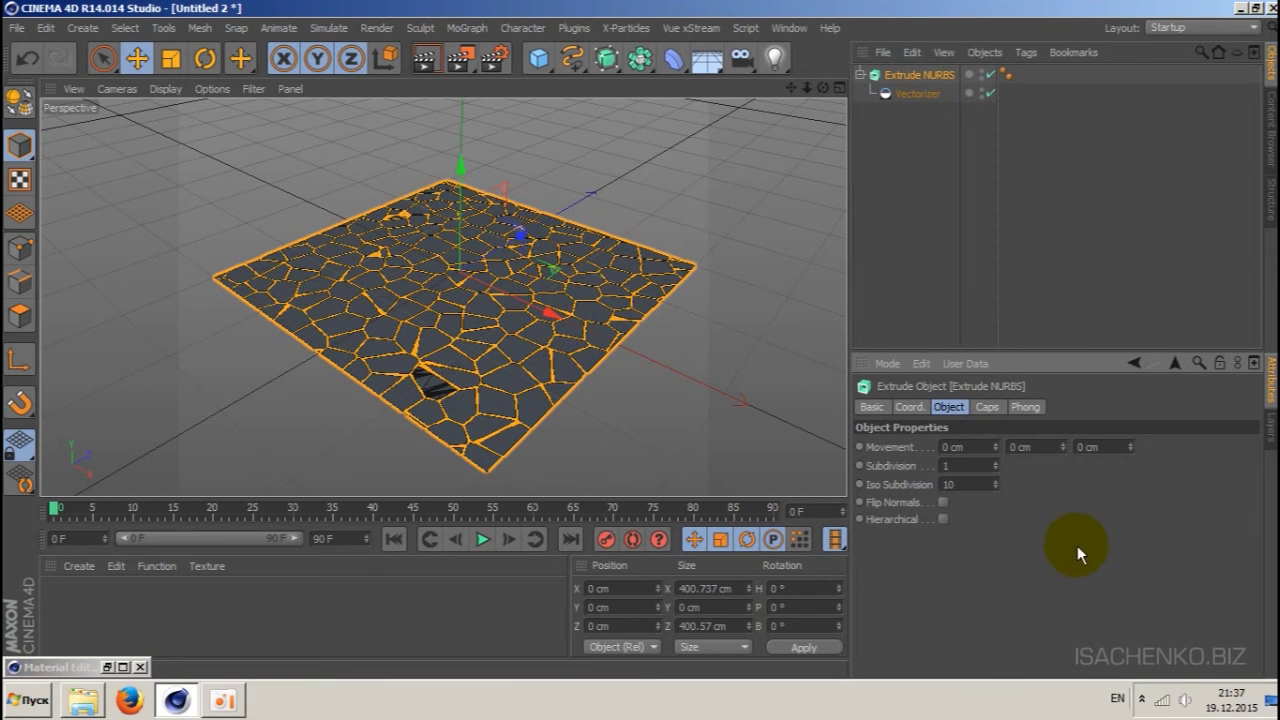
pyautogui.doubleClick(1017, 447)
pyautogui.write('5')
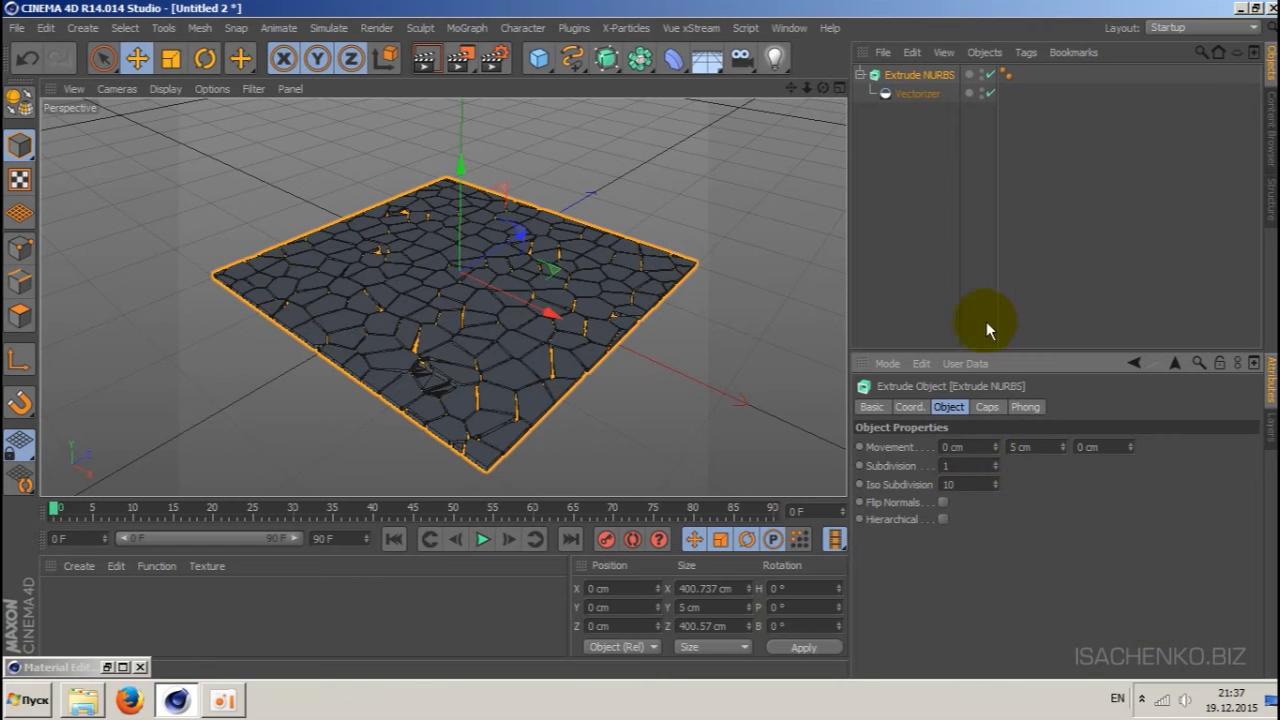
pyautogui.moveTo(825, 89)
pyautogui.mouseDown()
pyautogui.moveTo(805, 95)
pyautogui.moveTo(808, 110)
pyautogui.moveTo(825, 92)
pyautogui.mouseUp()
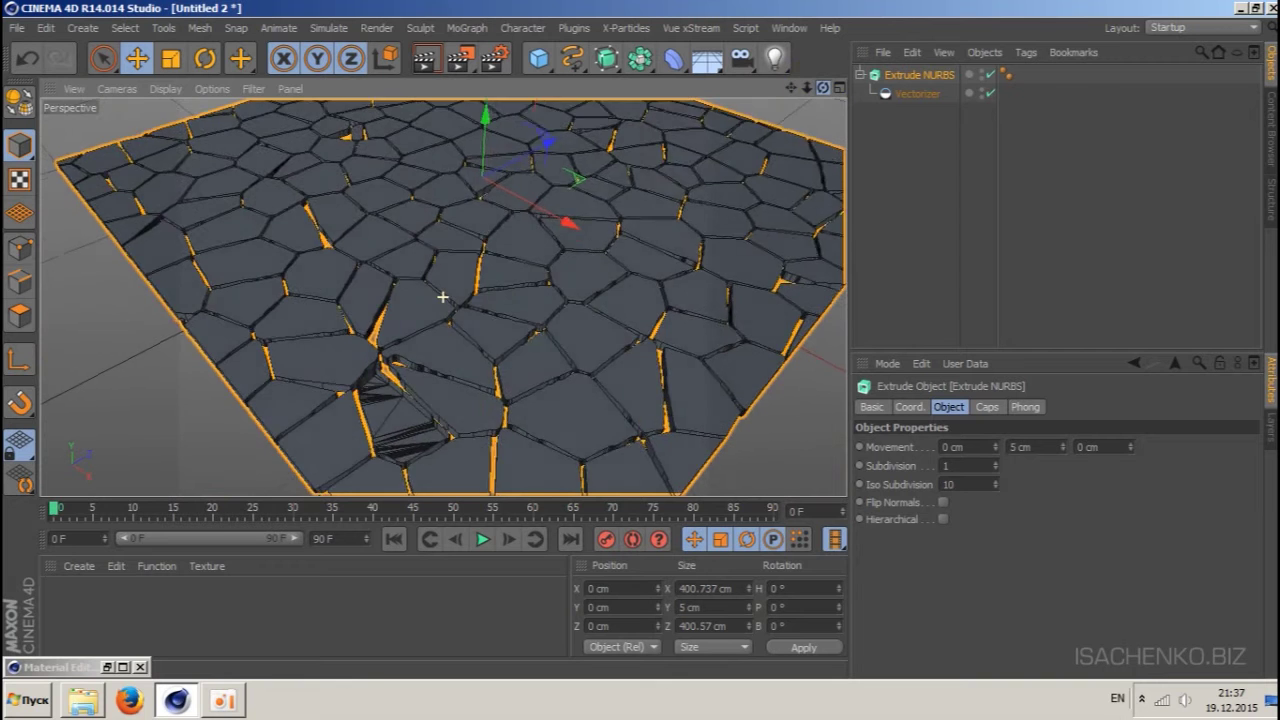
pyautogui.moveTo(442, 297); pyautogui.dragTo(767, 131)
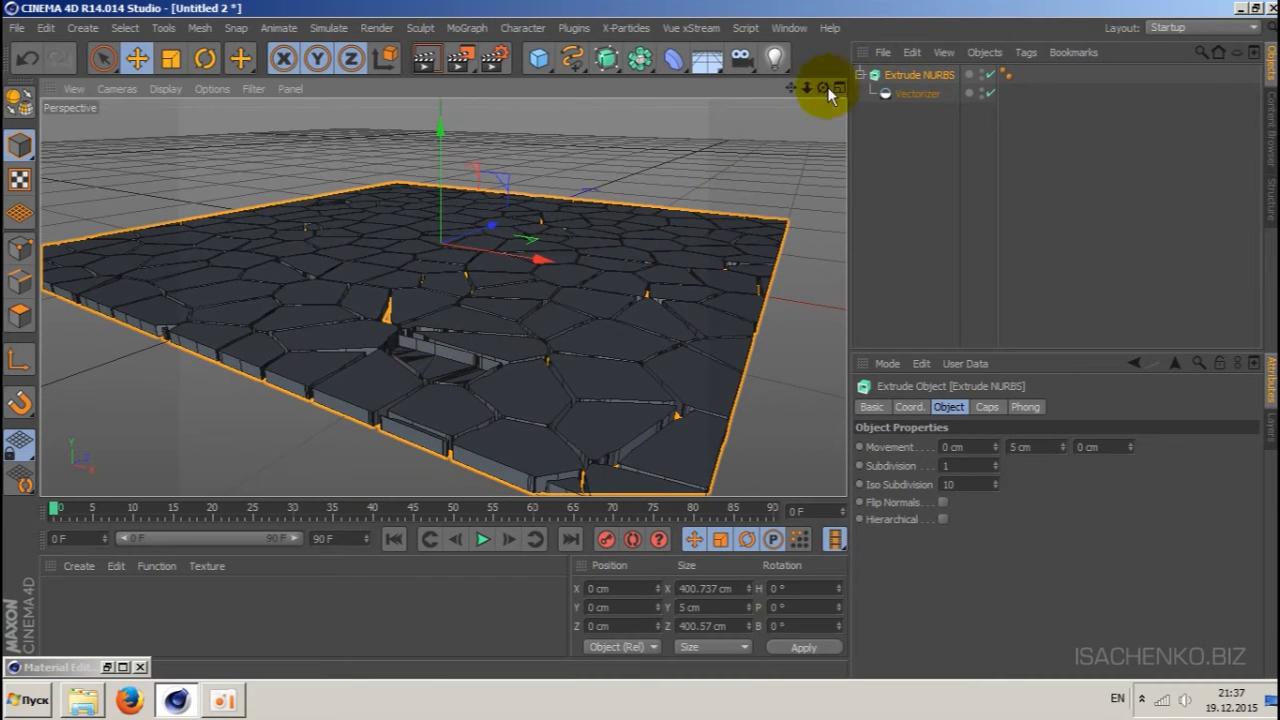
pyautogui.moveTo(822, 88); pyautogui.dragTo(825, 92)
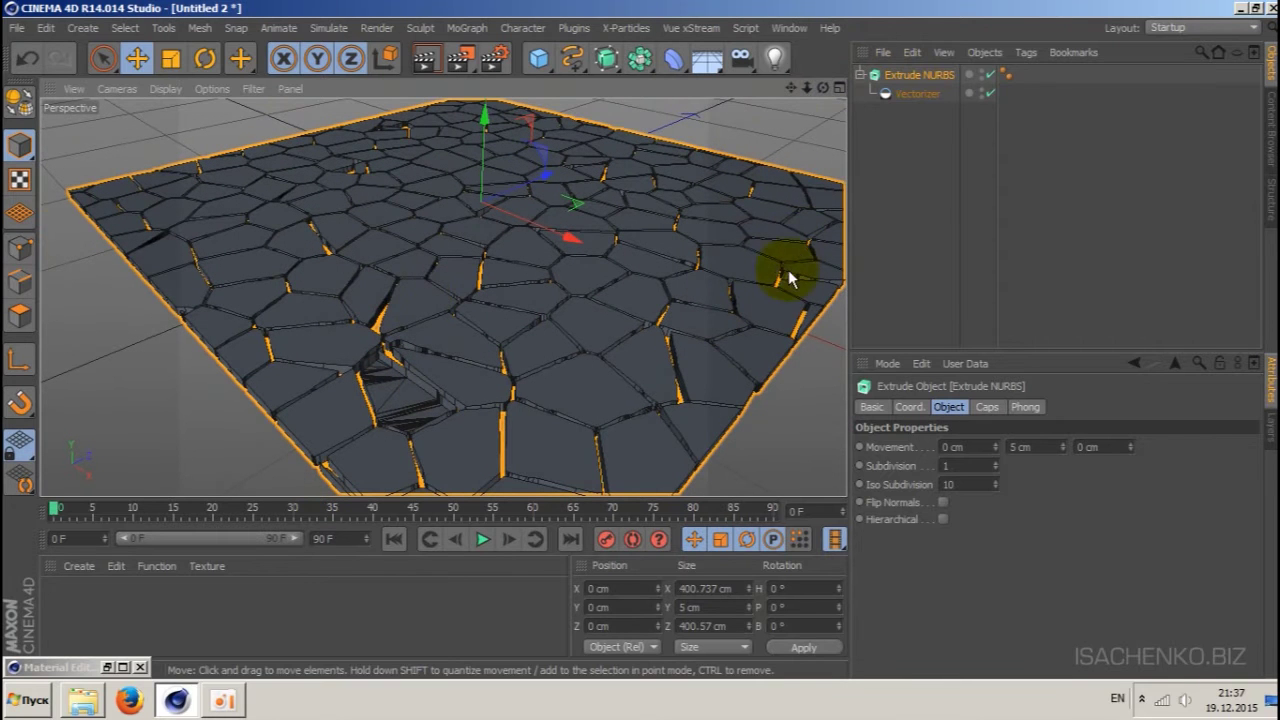
# - Set the Vectorizer tolerance to 2 and inspect the cracked tiles up close
pyautogui.click(918, 95)
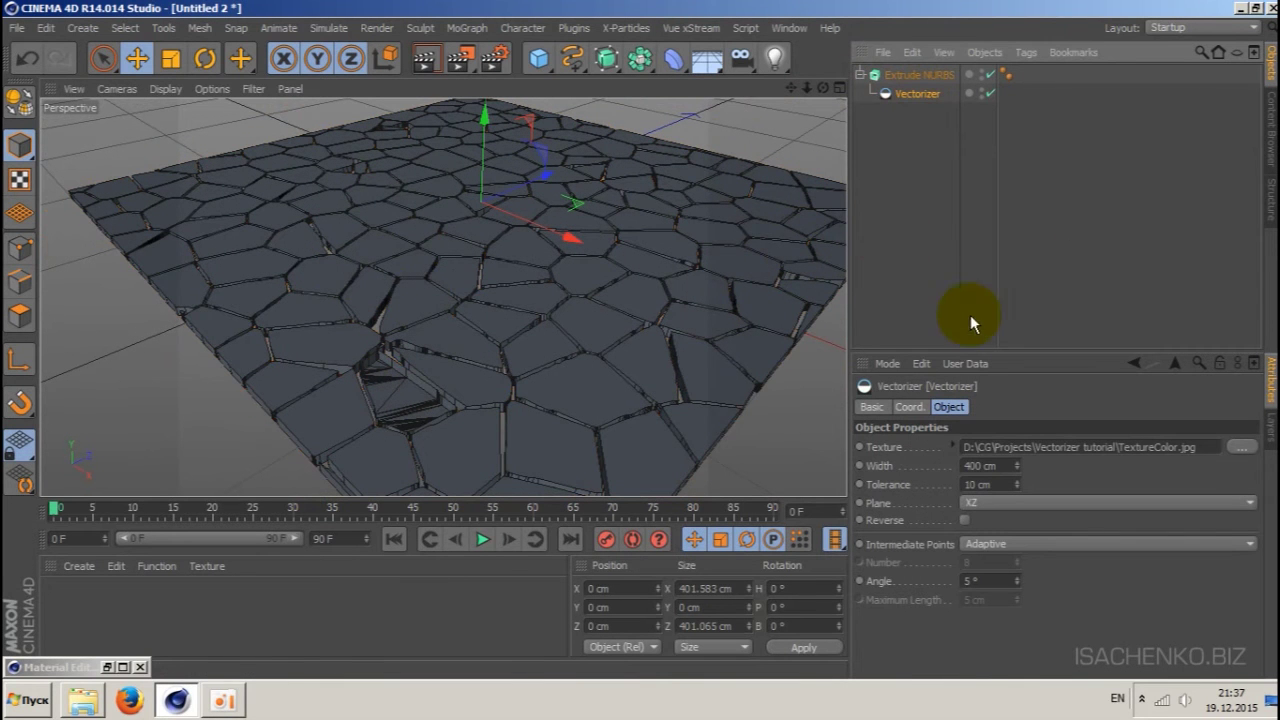
pyautogui.doubleClick(976, 485)
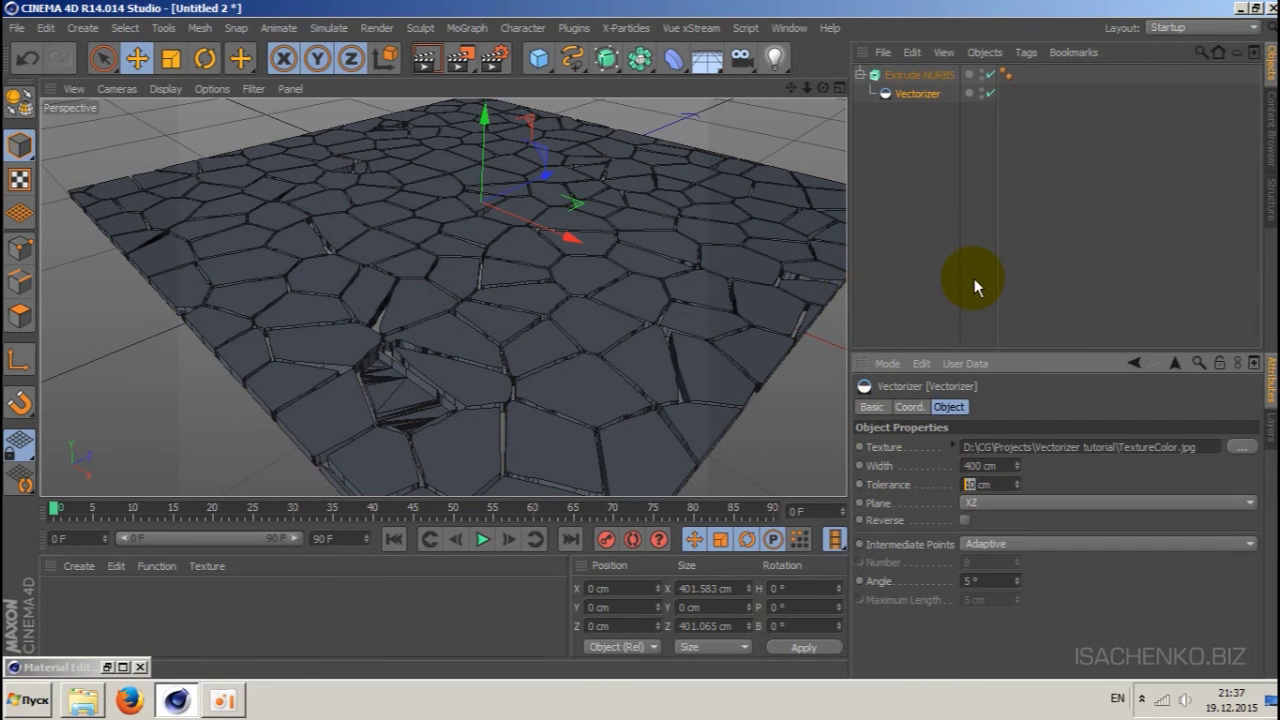
pyautogui.write('2')
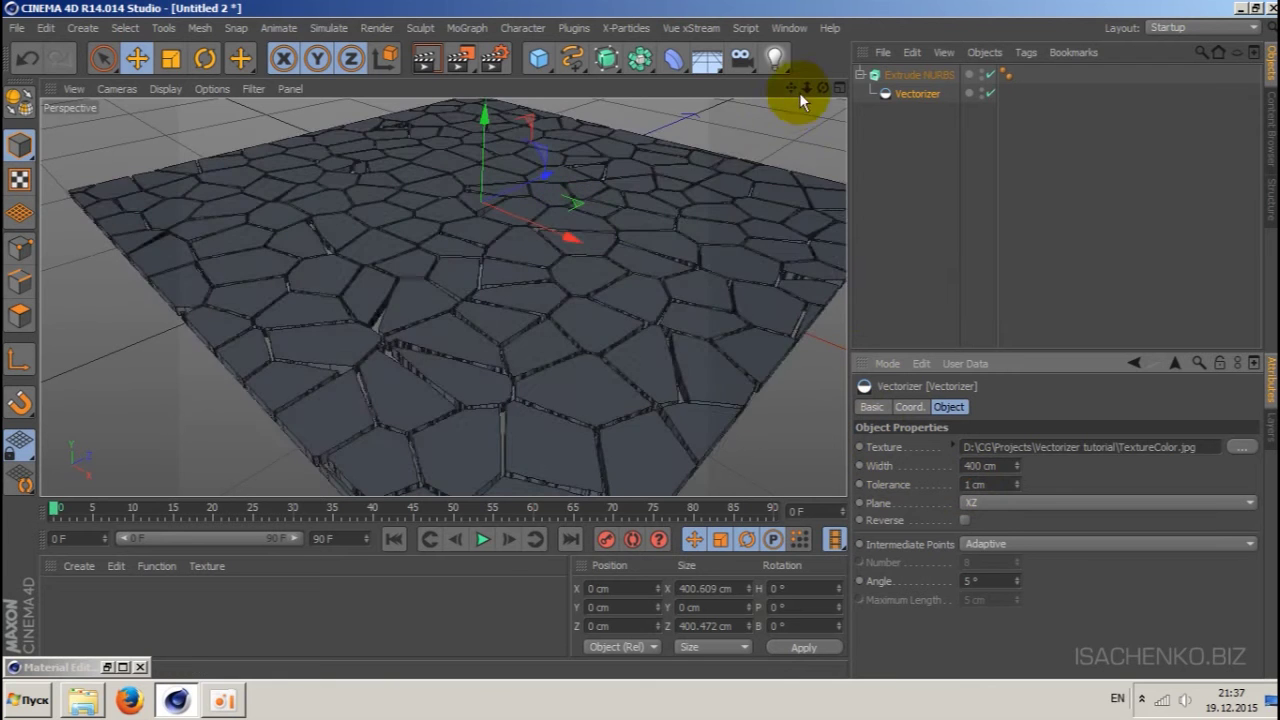
pyautogui.moveTo(806, 88); pyautogui.dragTo(840, 88)
pyautogui.scroll(2, 444, 297)
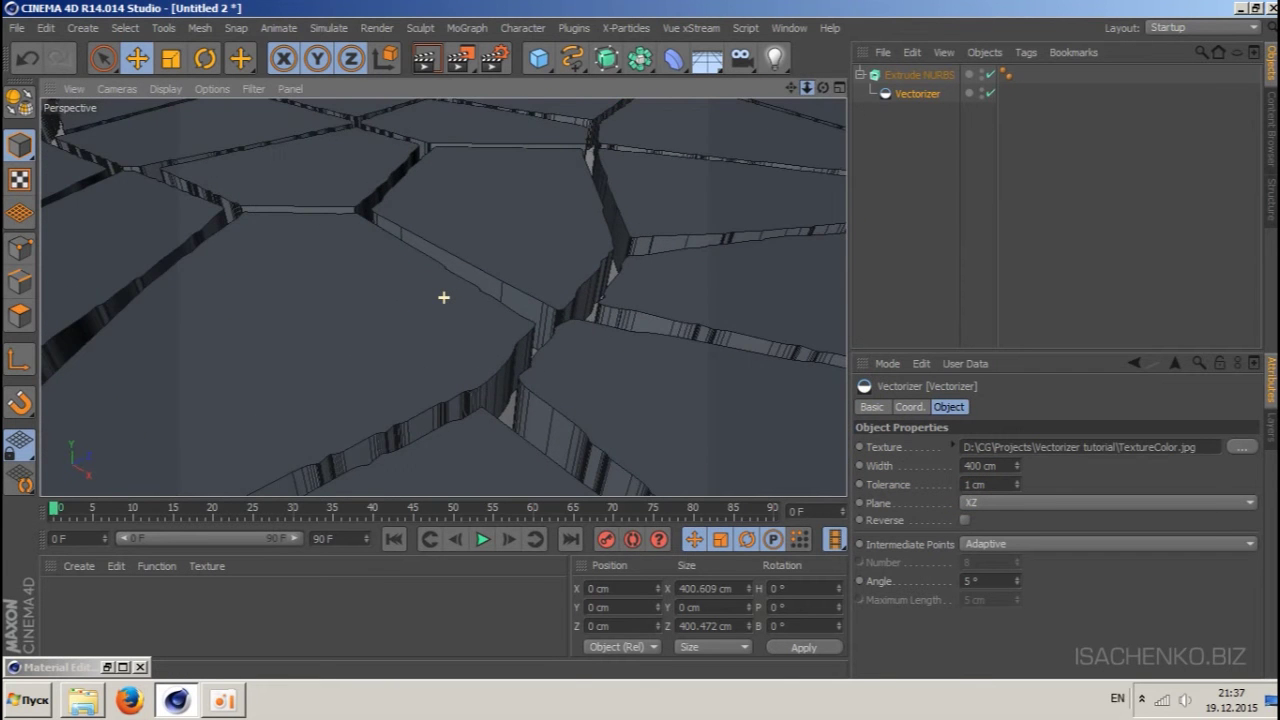
pyautogui.scroll(-2, 444, 297)
pyautogui.scroll(-5, 444, 297)
pyautogui.scroll(2, 444, 297)
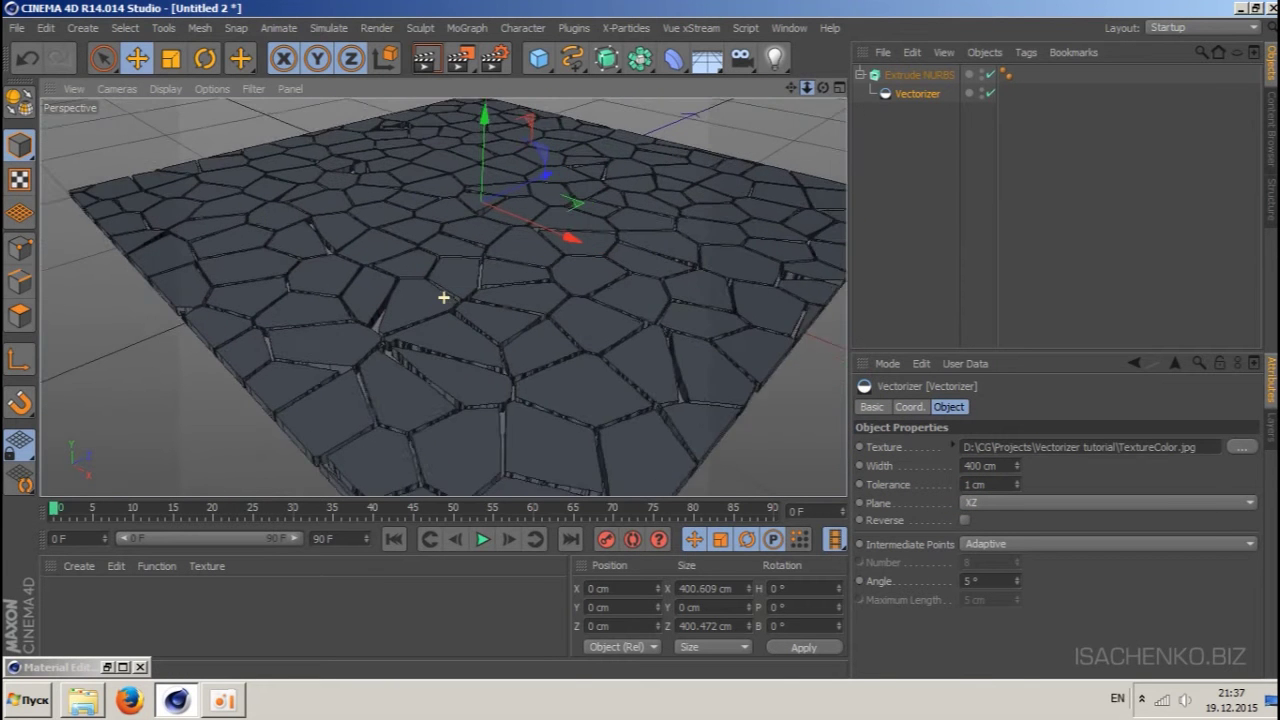
pyautogui.moveTo(823, 88); pyautogui.dragTo(443, 294)
pyautogui.moveTo(793, 88); pyautogui.dragTo(793, 95)
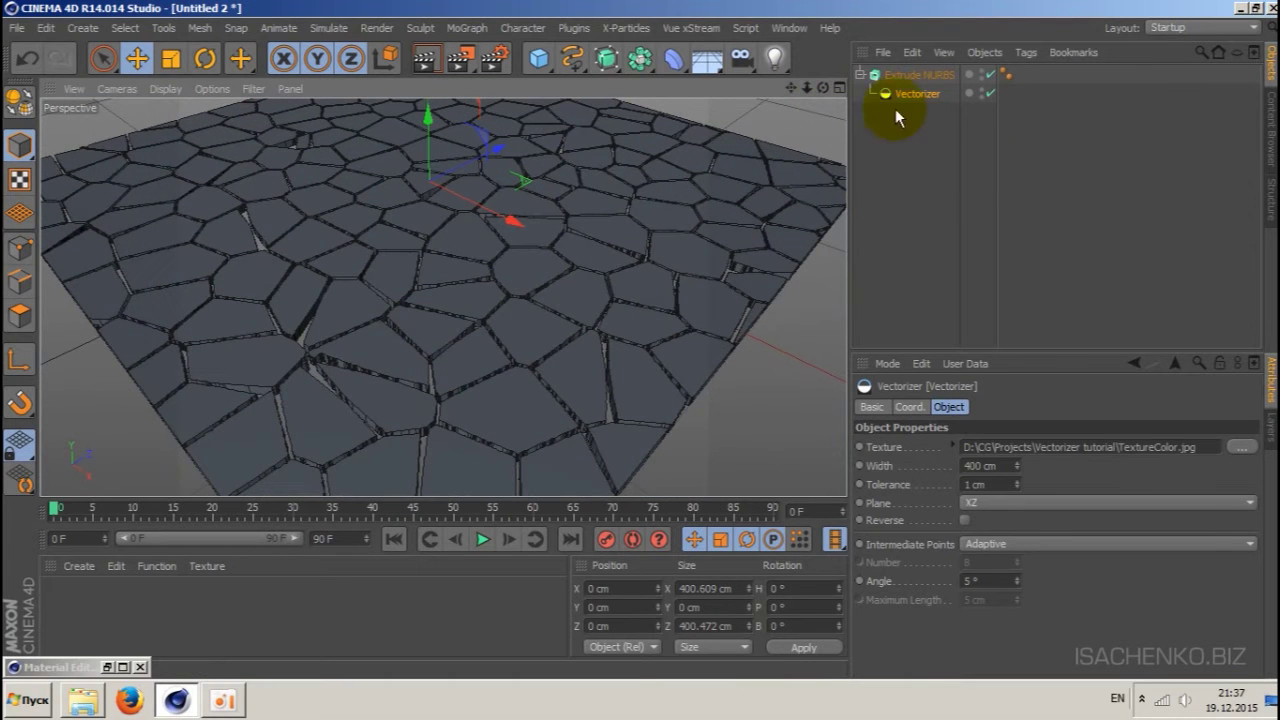
# - Load Marble-06 from the Content Browser's Stone materials and drag it onto Extrude NURBS
pyautogui.click(789, 28)
pyautogui.click(818, 126)
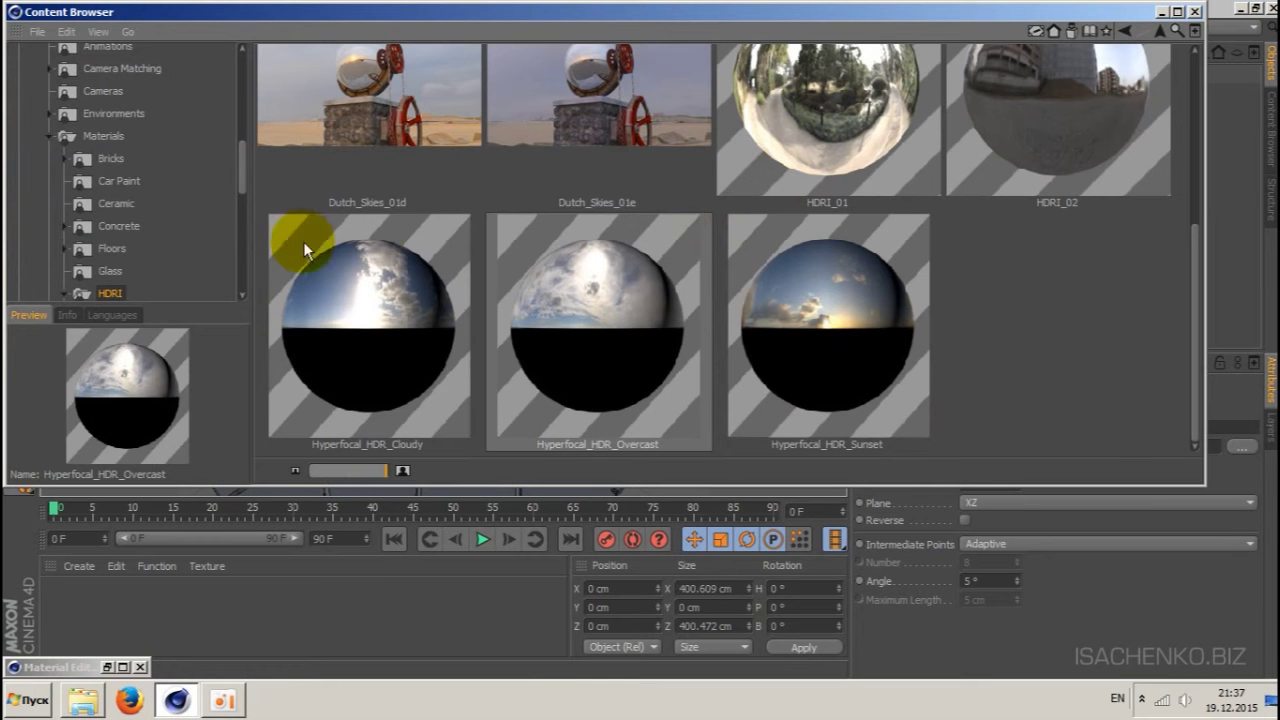
pyautogui.moveTo(242, 170)
pyautogui.mouseDown()
pyautogui.moveTo(245, 143)
pyautogui.moveTo(243, 223)
pyautogui.moveTo(227, 232)
pyautogui.mouseUp()
pyautogui.click(113, 231)
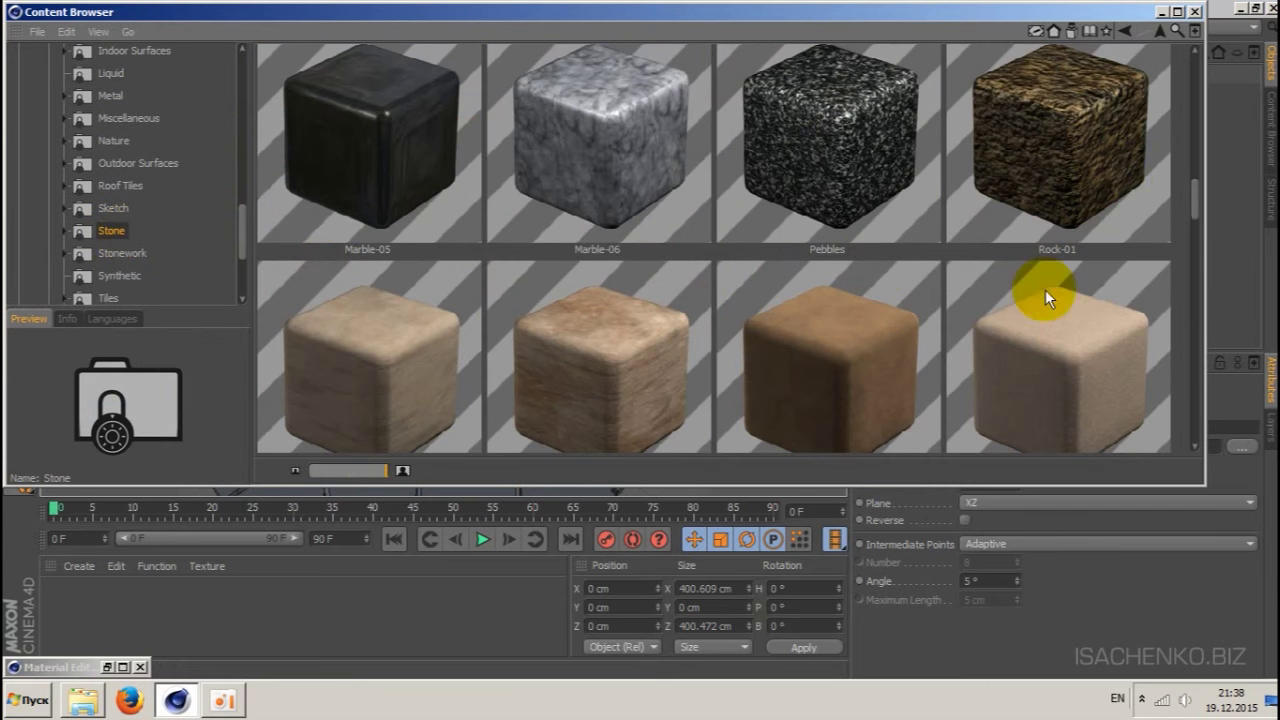
pyautogui.moveTo(1200, 219)
pyautogui.mouseDown()
pyautogui.moveTo(1189, 82)
pyautogui.moveTo(1195, 222)
pyautogui.moveTo(1177, 200)
pyautogui.mouseUp()
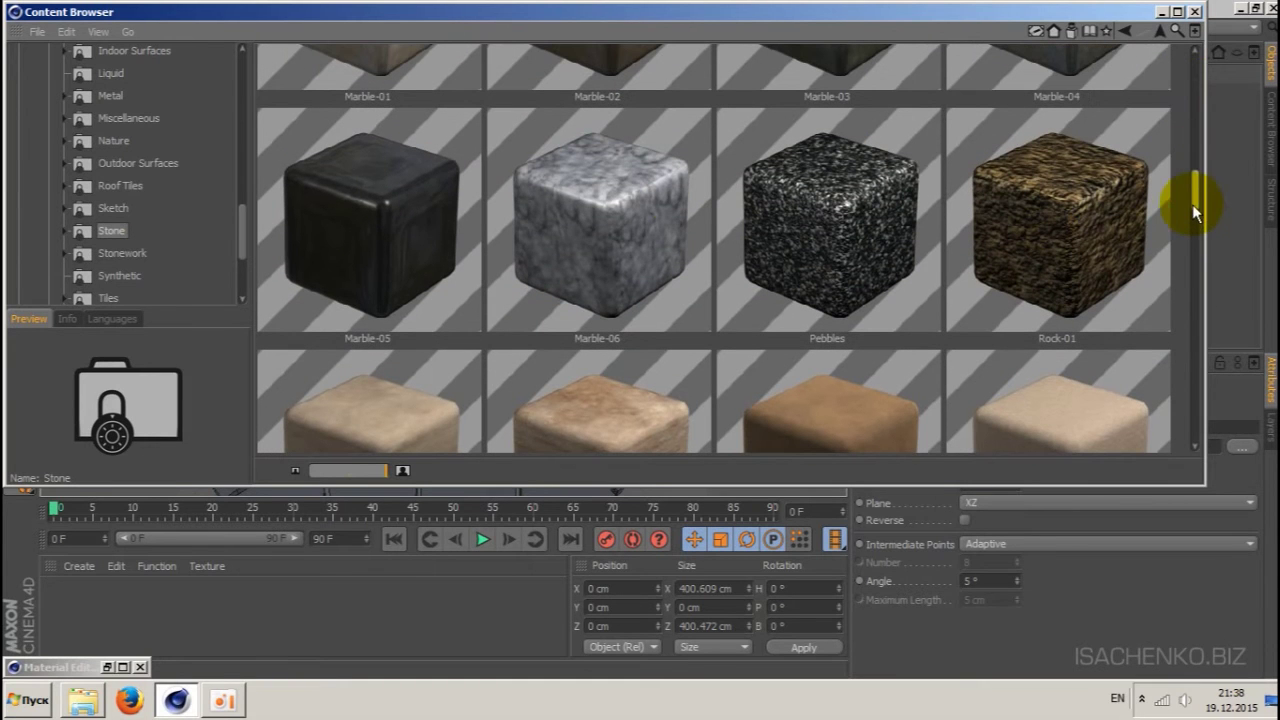
pyautogui.doubleClick(591, 252)
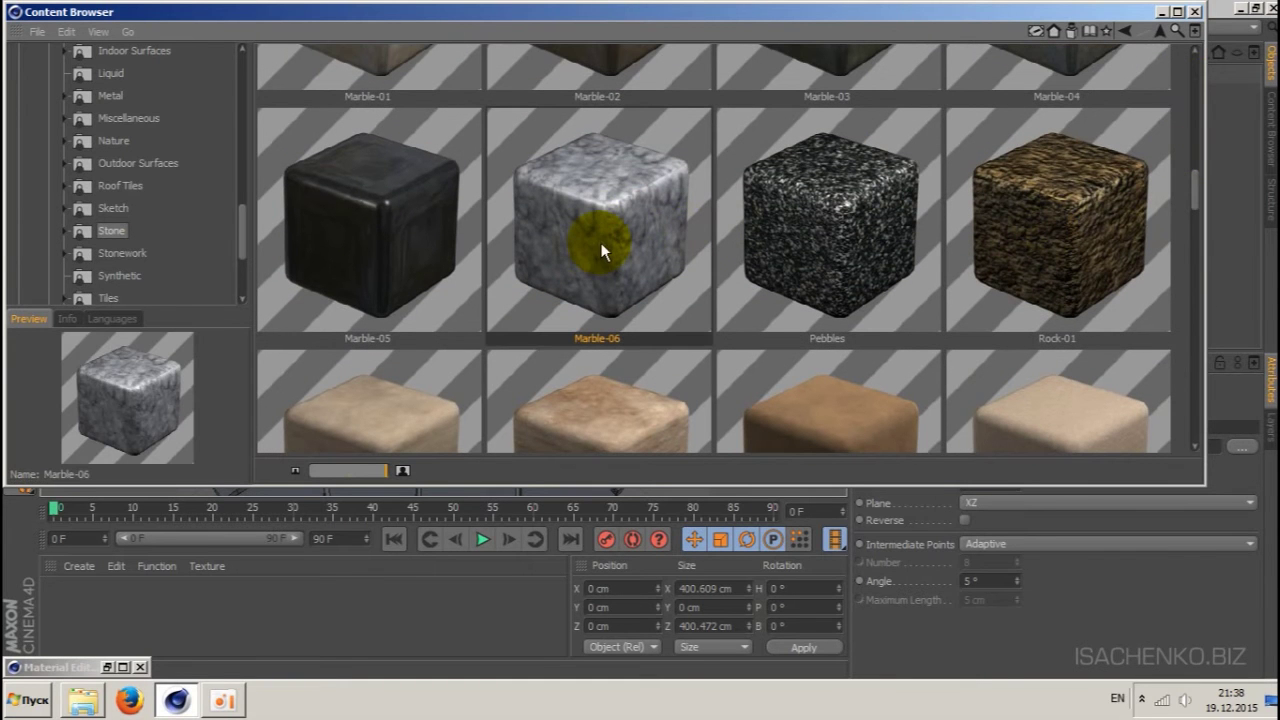
pyautogui.click(1161, 12)
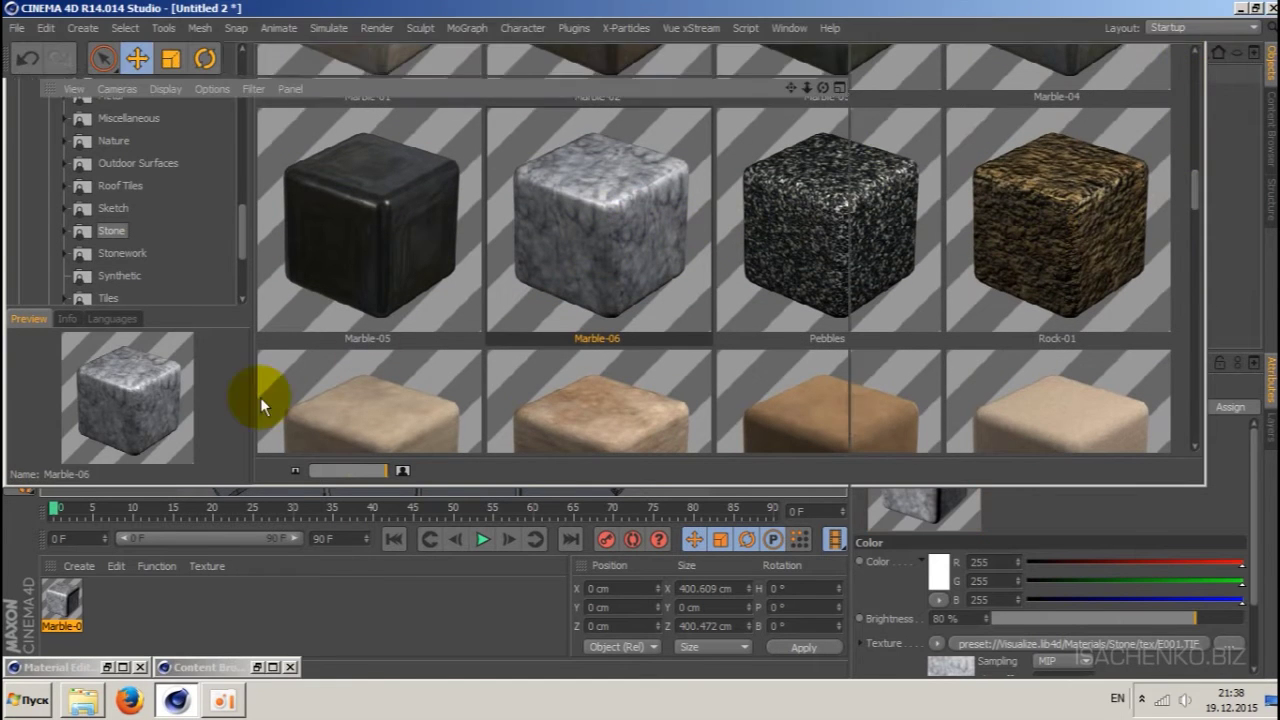
pyautogui.moveTo(62, 600)
pyautogui.mouseDown()
pyautogui.moveTo(976, 173)
pyautogui.moveTo(912, 78)
pyautogui.mouseUp()
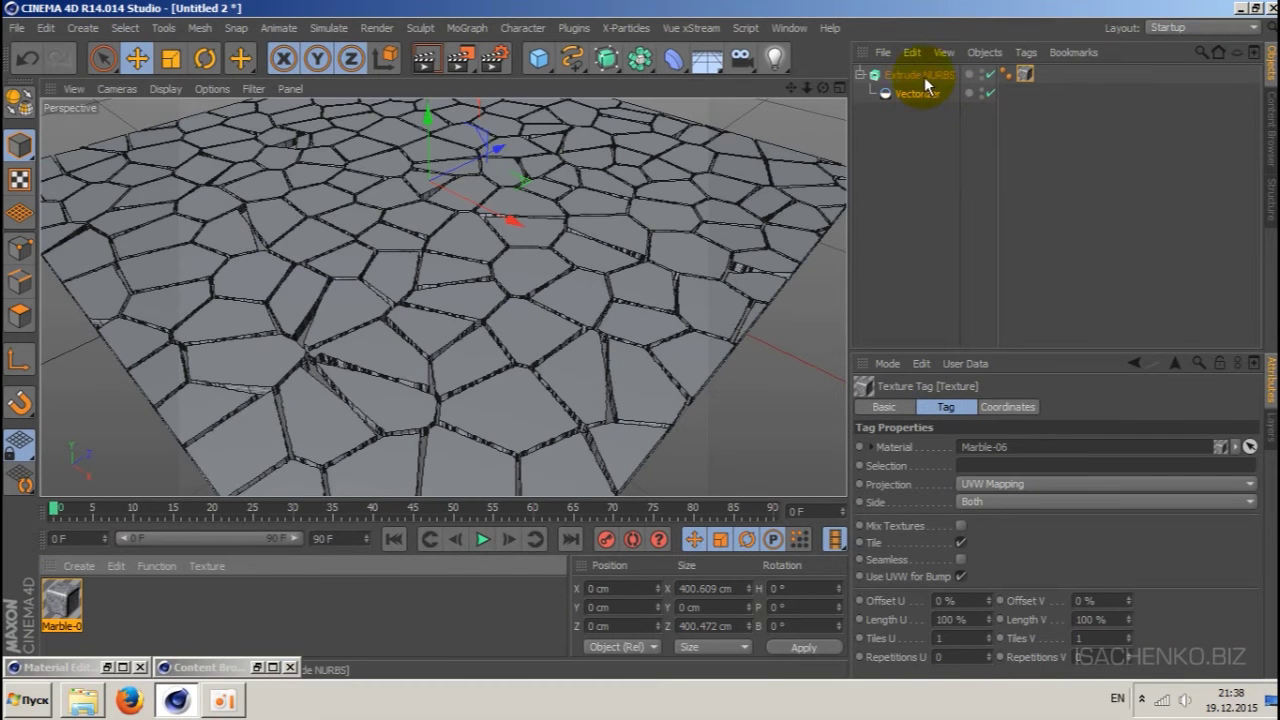
# - Set the Marble-06 texture tag to Cubic projection with tiling of 2
pyautogui.click(925, 75)
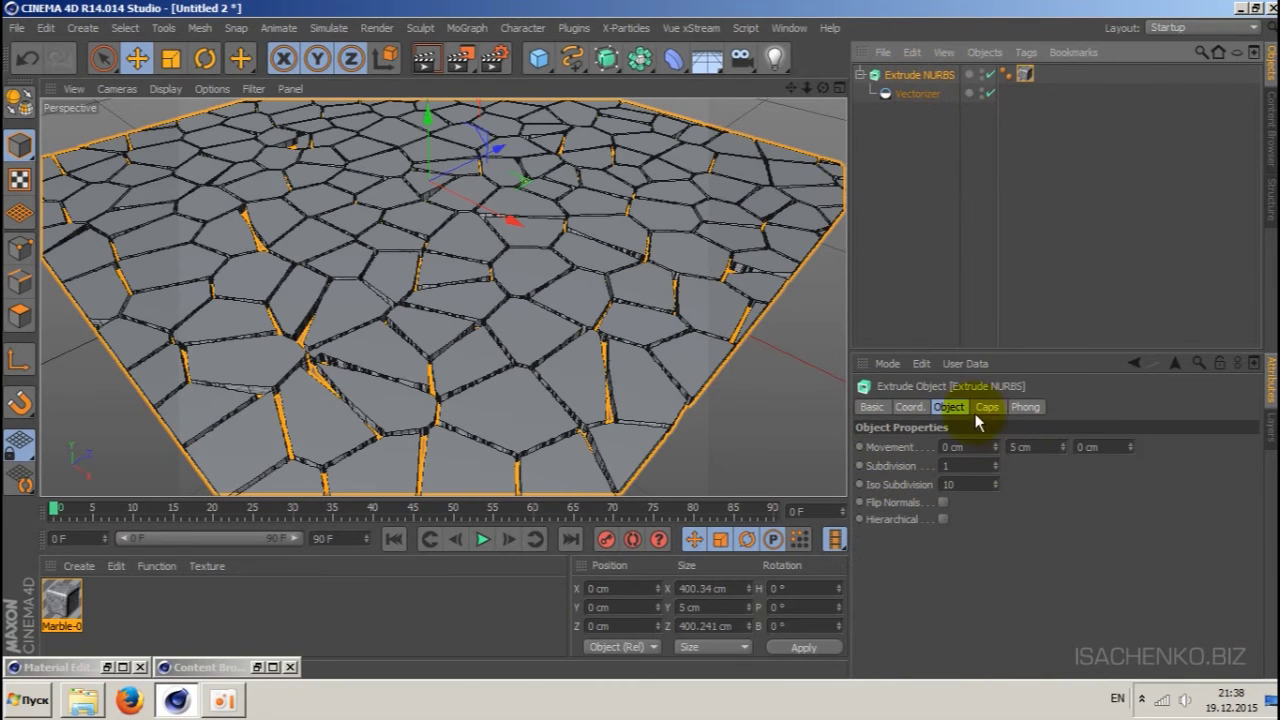
pyautogui.click(1024, 74)
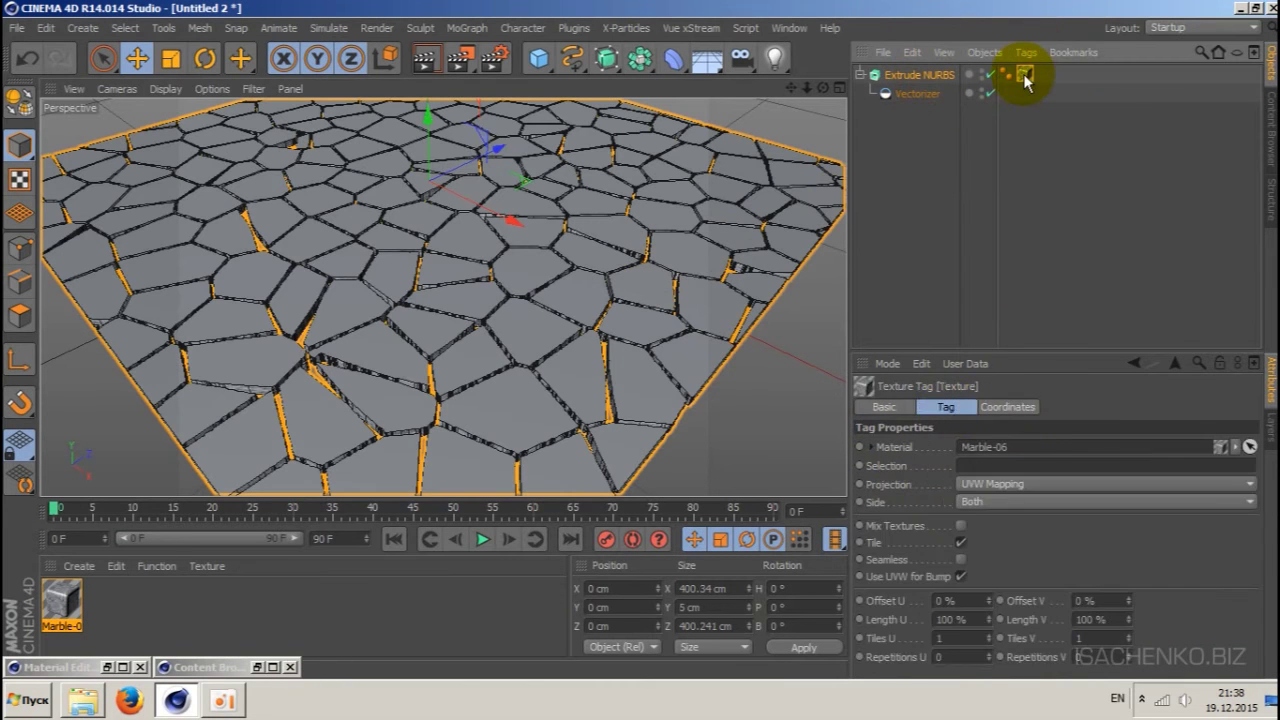
pyautogui.click(1037, 484)
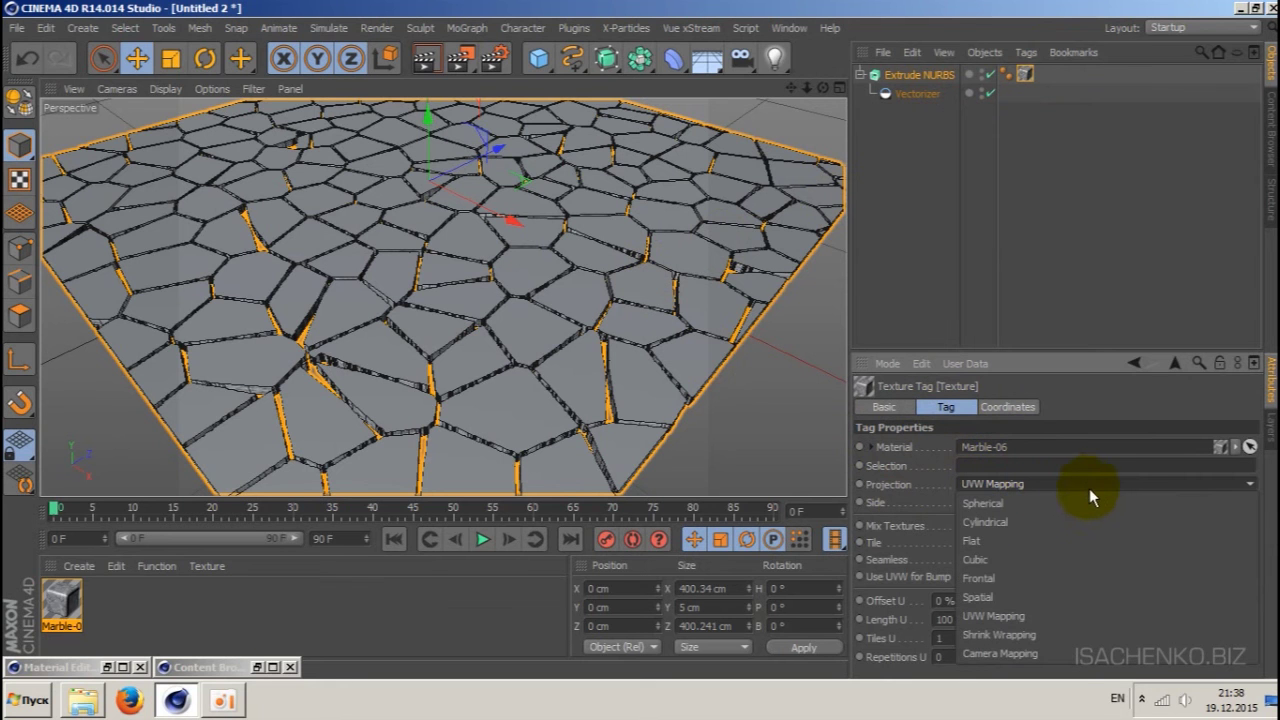
pyautogui.click(1062, 557)
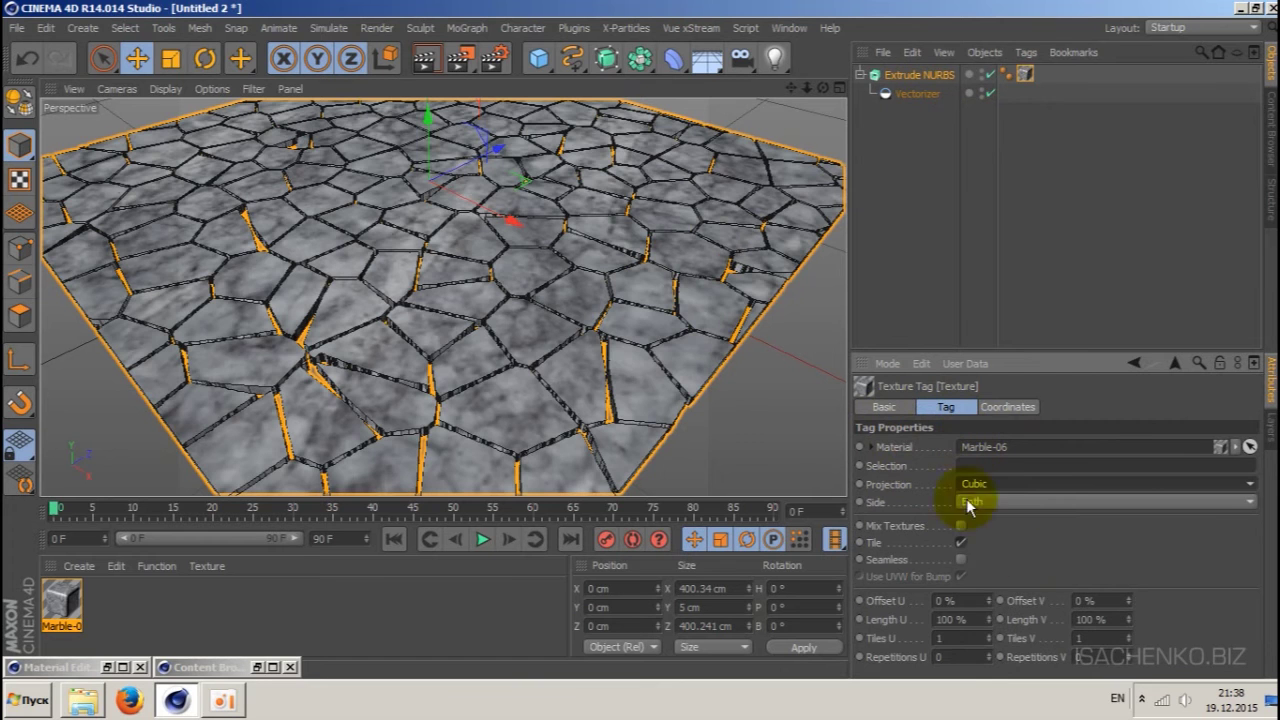
pyautogui.doubleClick(955, 637)
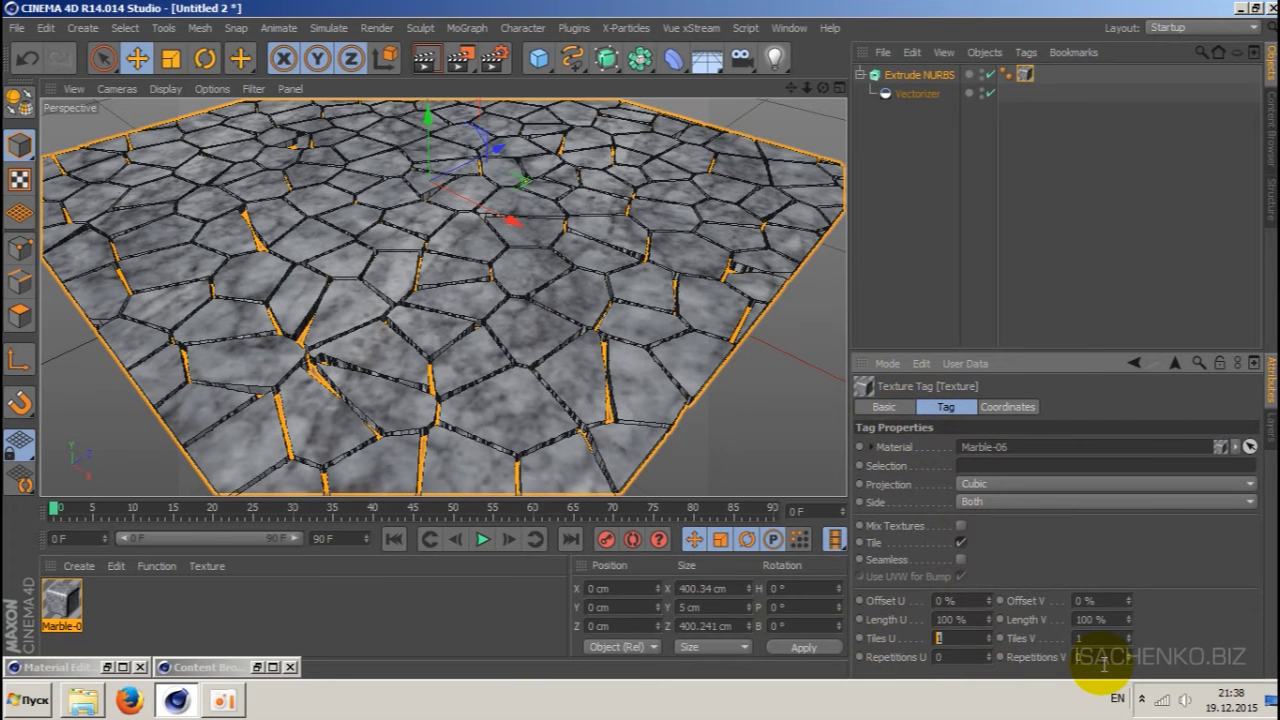
pyautogui.write('2')
pyautogui.press('Return')
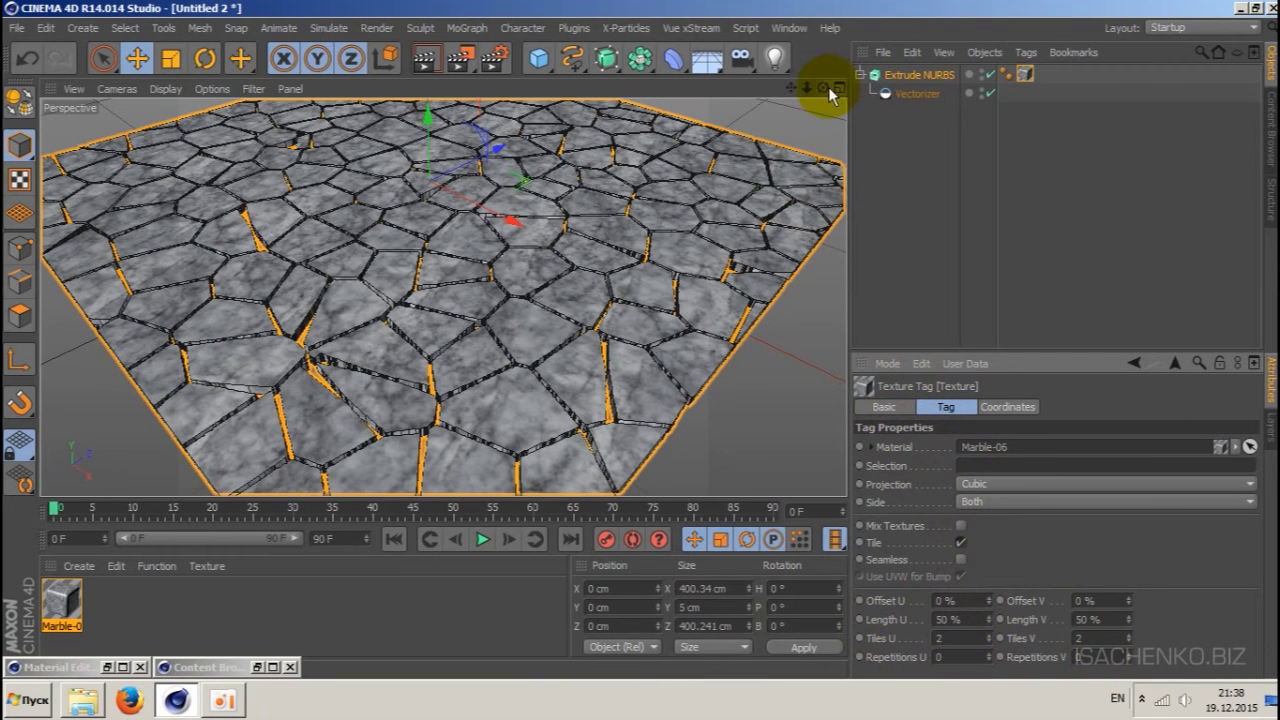
pyautogui.moveTo(822, 88)
pyautogui.mouseDown()
pyautogui.moveTo(442, 297)
pyautogui.moveTo(808, 93)
pyautogui.moveTo(491, 108)
pyautogui.mouseUp()
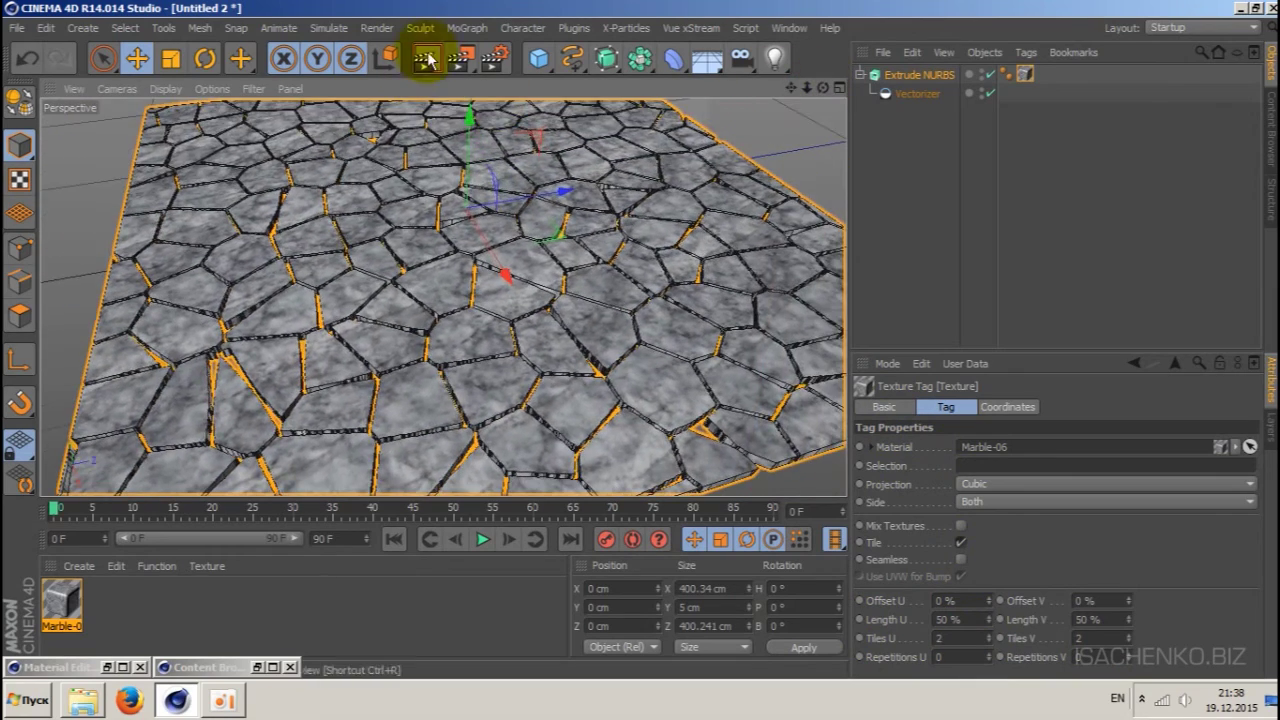
# - Render the textured plane, then render a close-up region of the marble tiles
pyautogui.click(427, 60)
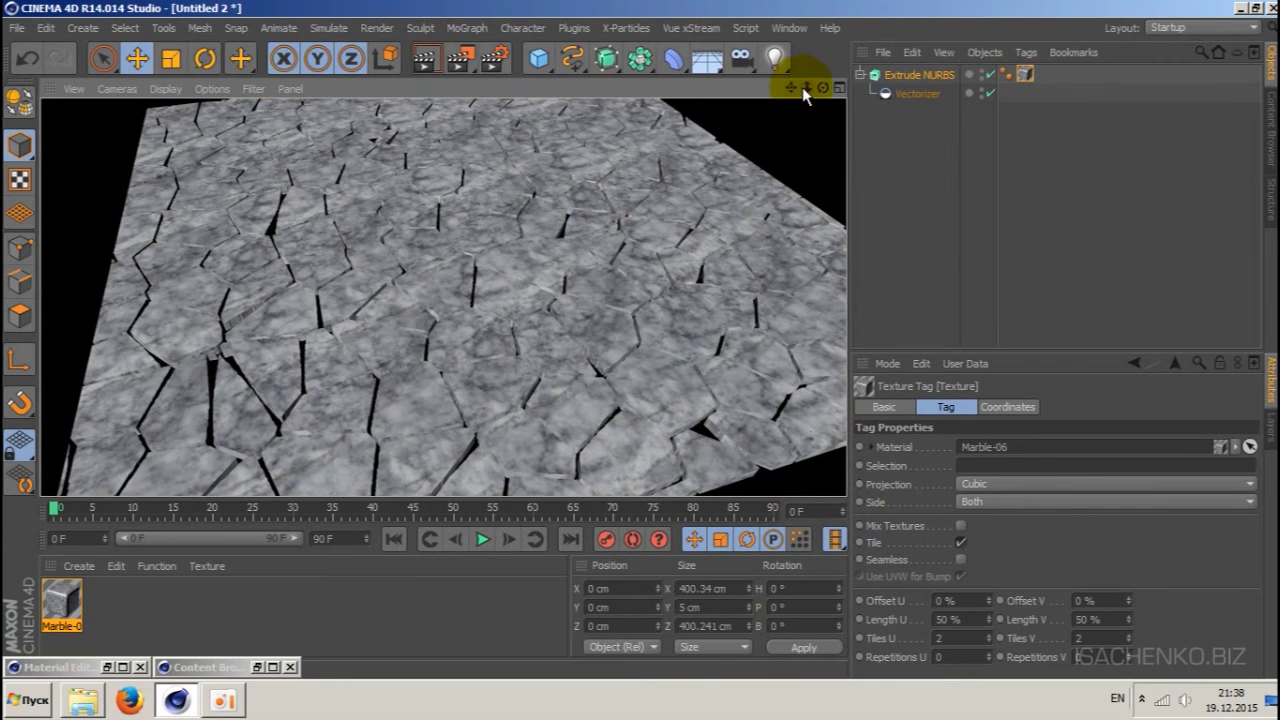
pyautogui.moveTo(802, 87); pyautogui.dragTo(750, 88)
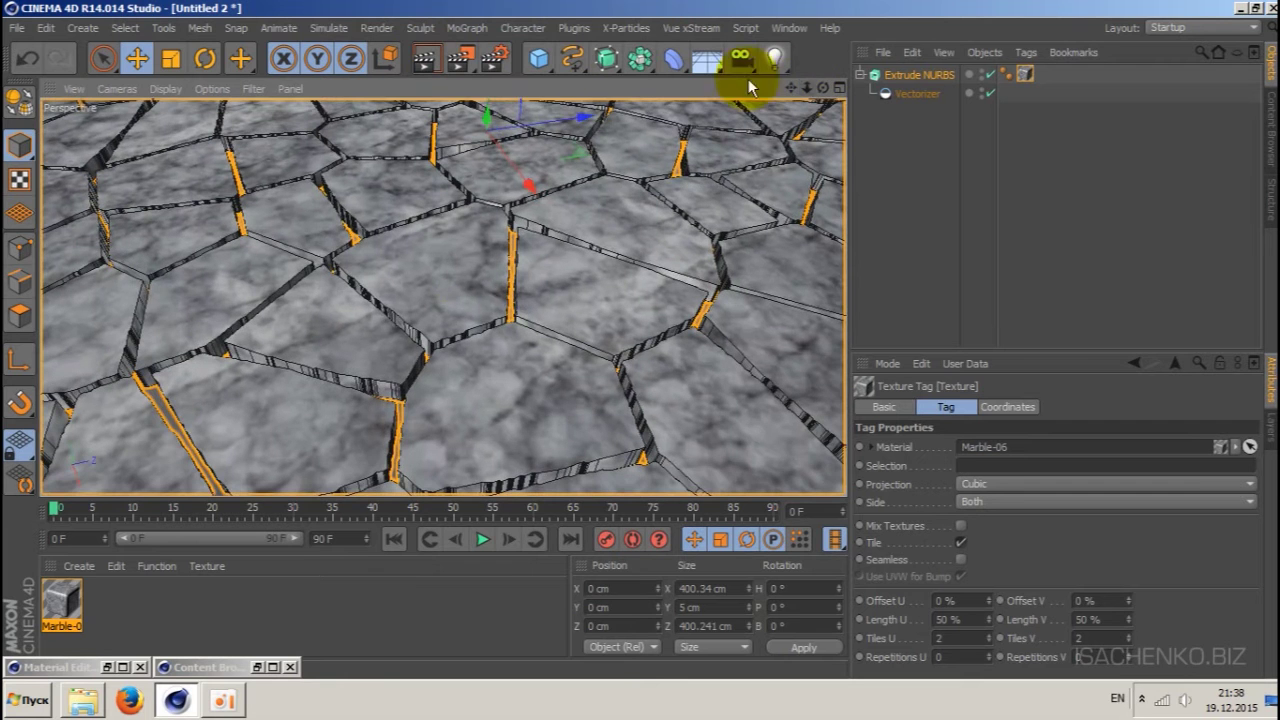
pyautogui.click(425, 58)
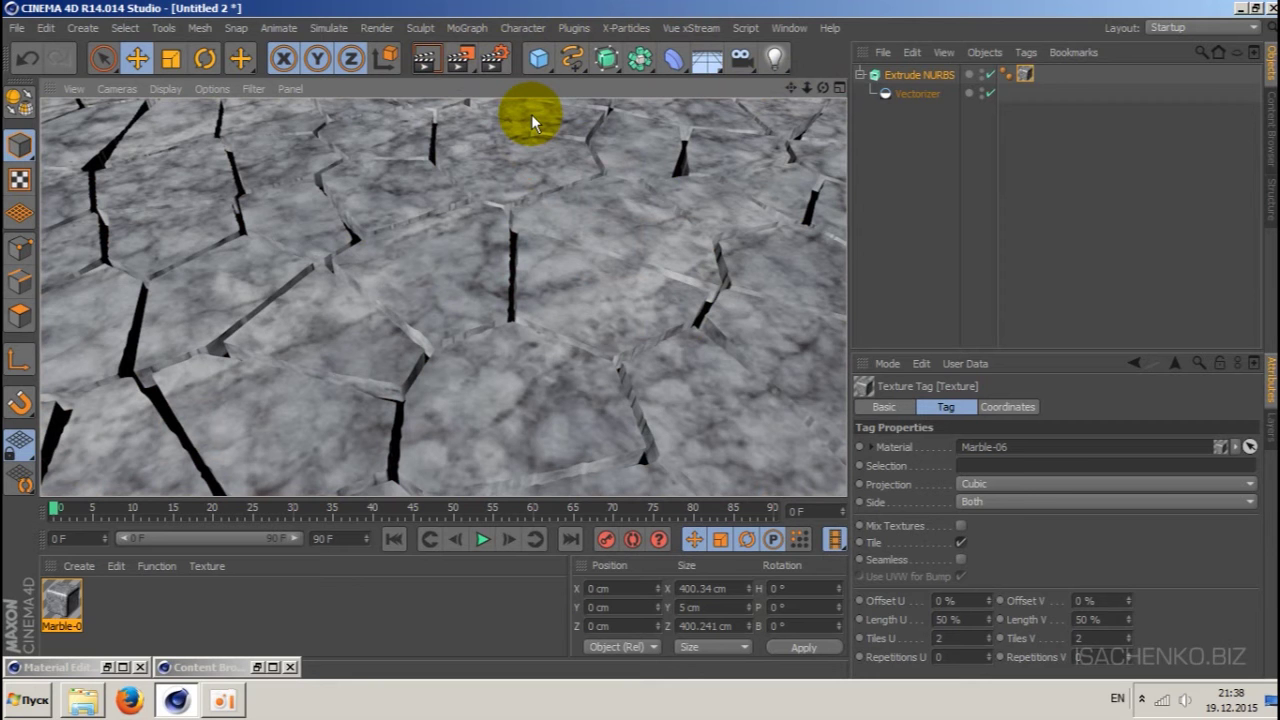
# - Review the tile scene from a new angle, then start a new empty scene
pyautogui.click(928, 95)
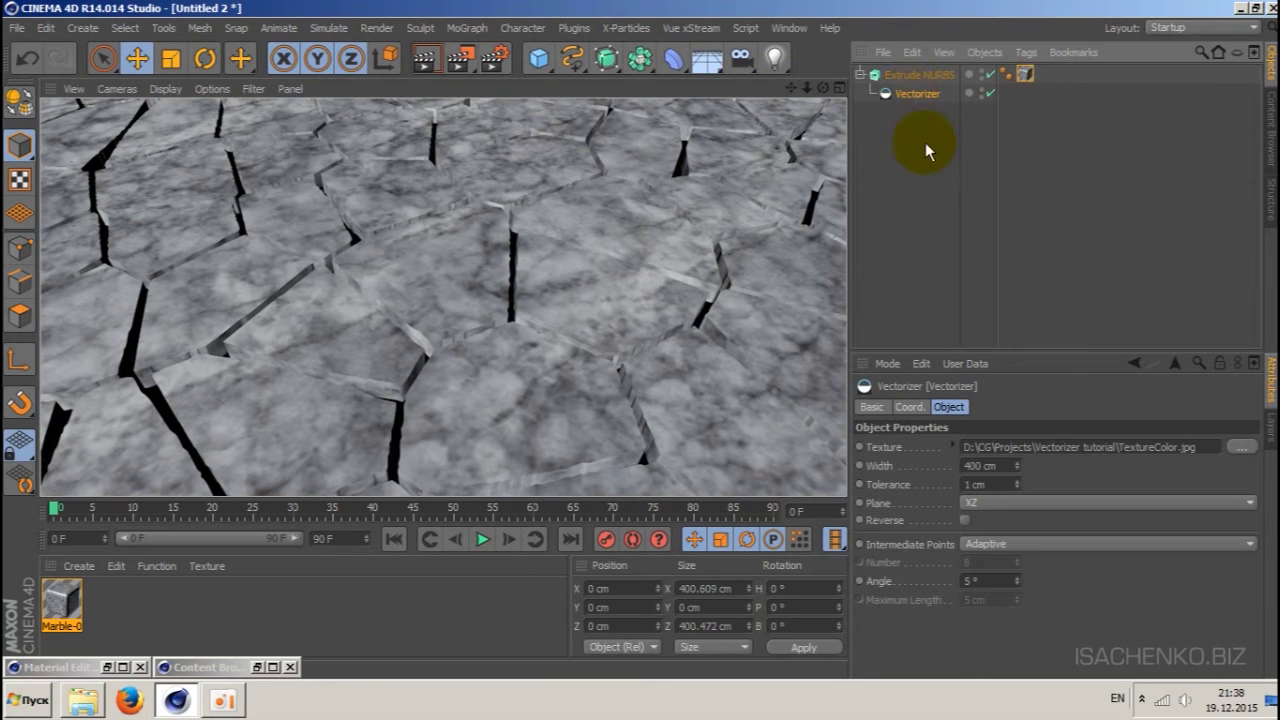
pyautogui.moveTo(804, 89); pyautogui.dragTo(809, 87)
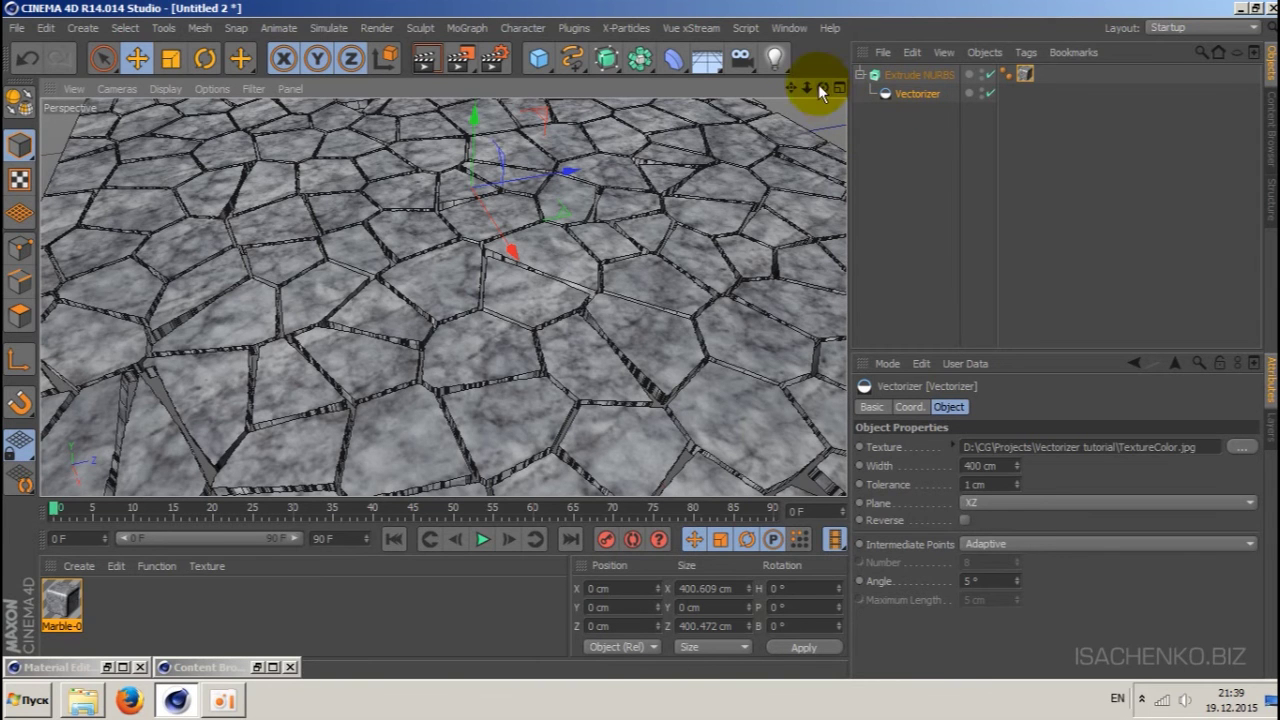
pyautogui.moveTo(818, 84); pyautogui.dragTo(780, 100)
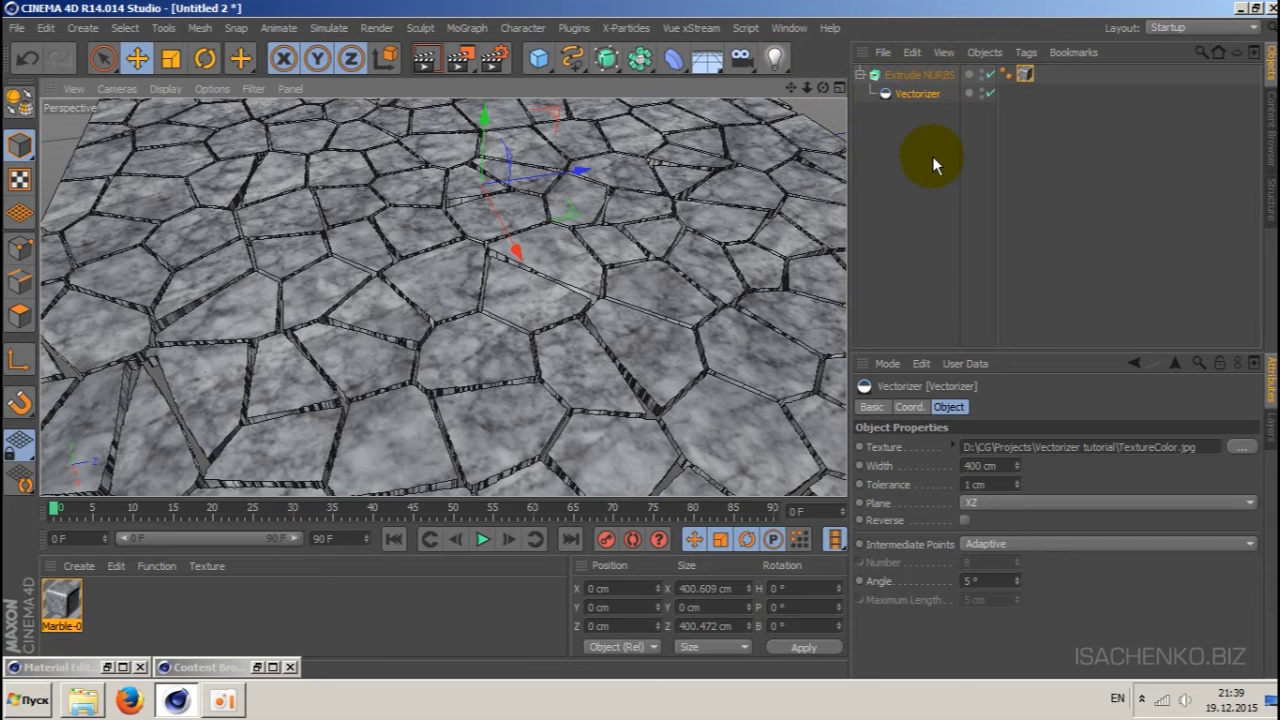
pyautogui.click(908, 76)
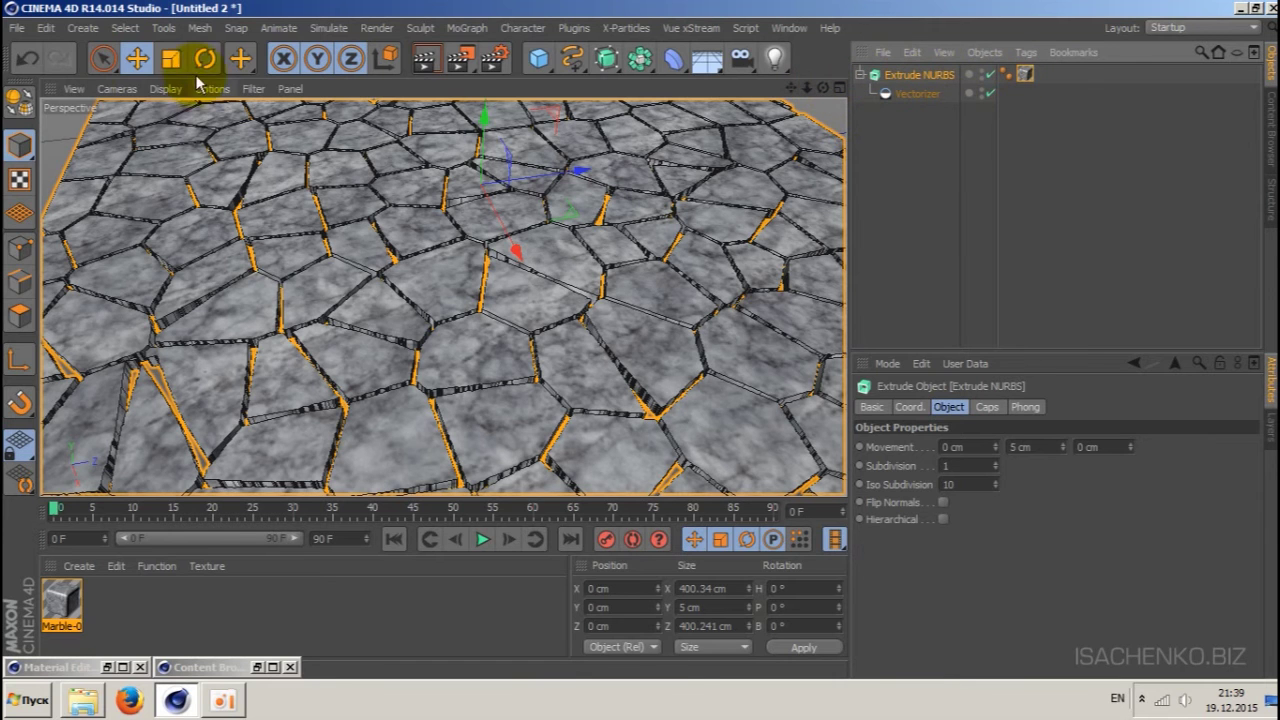
pyautogui.click(10, 28)
pyautogui.click(24, 37)
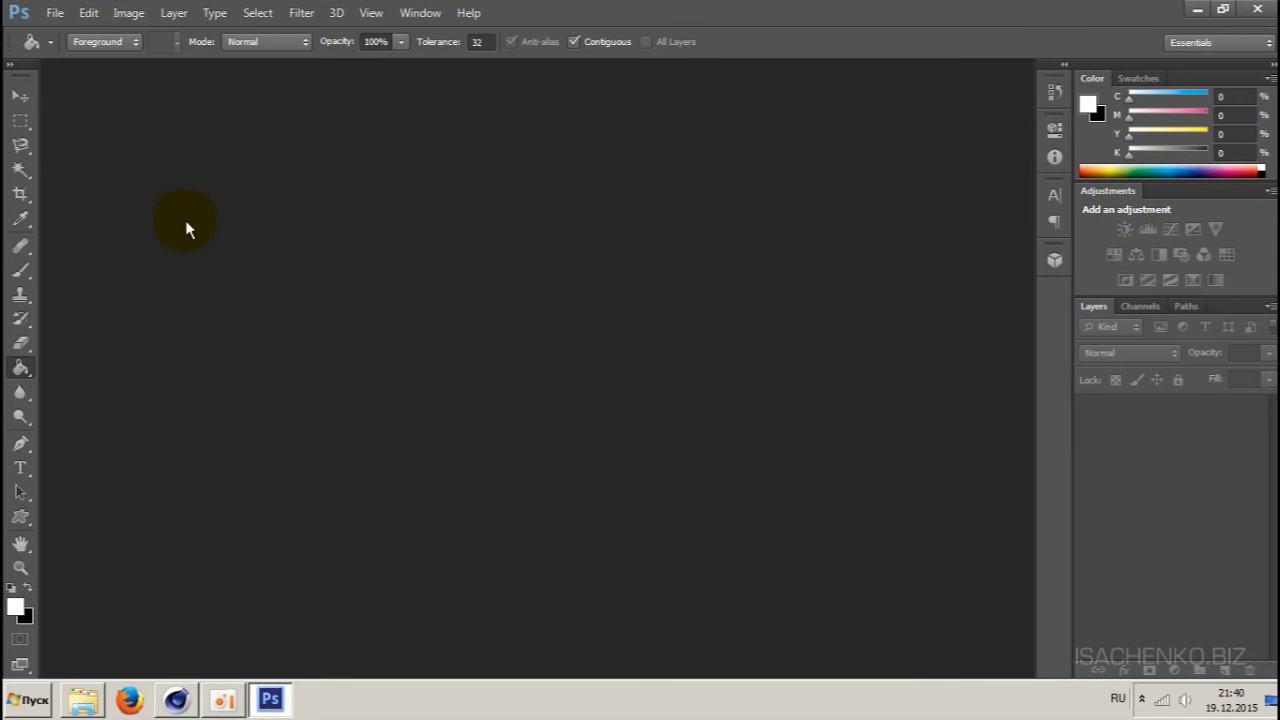
# - Create a new 2000 × 2000 px, 72 ppi document with a White background
pyautogui.click(55, 12)
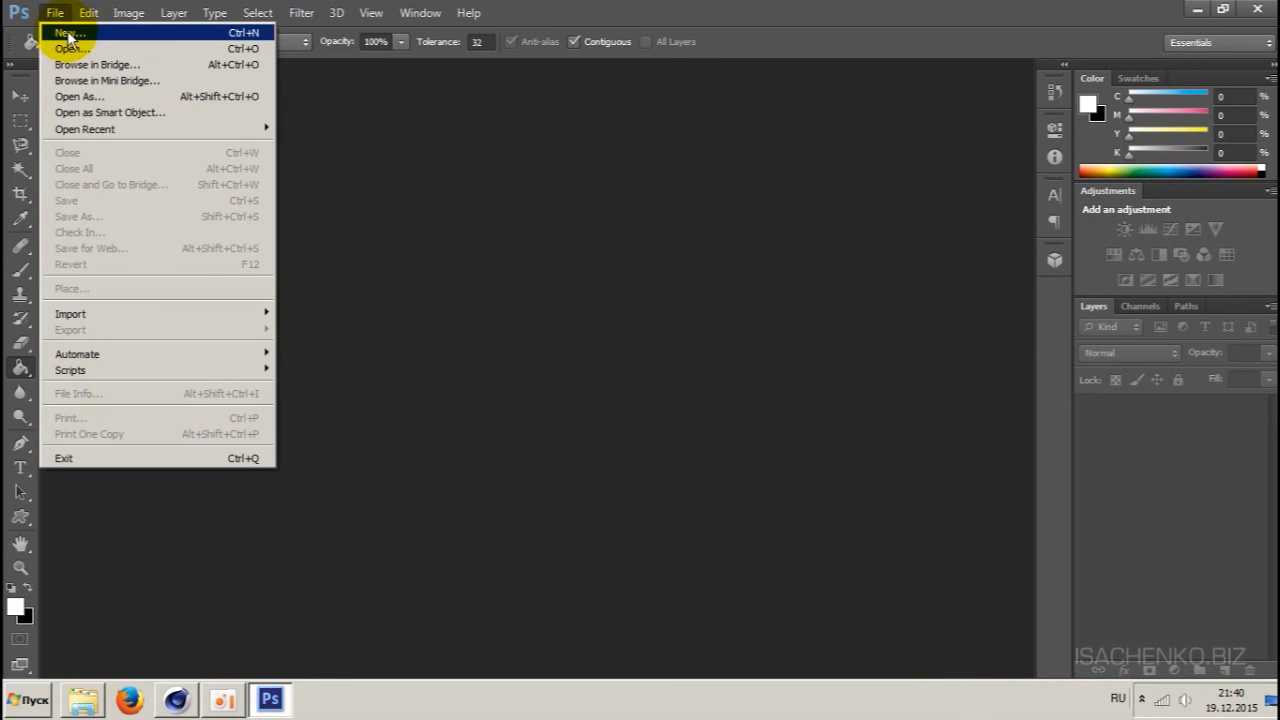
pyautogui.click(67, 33)
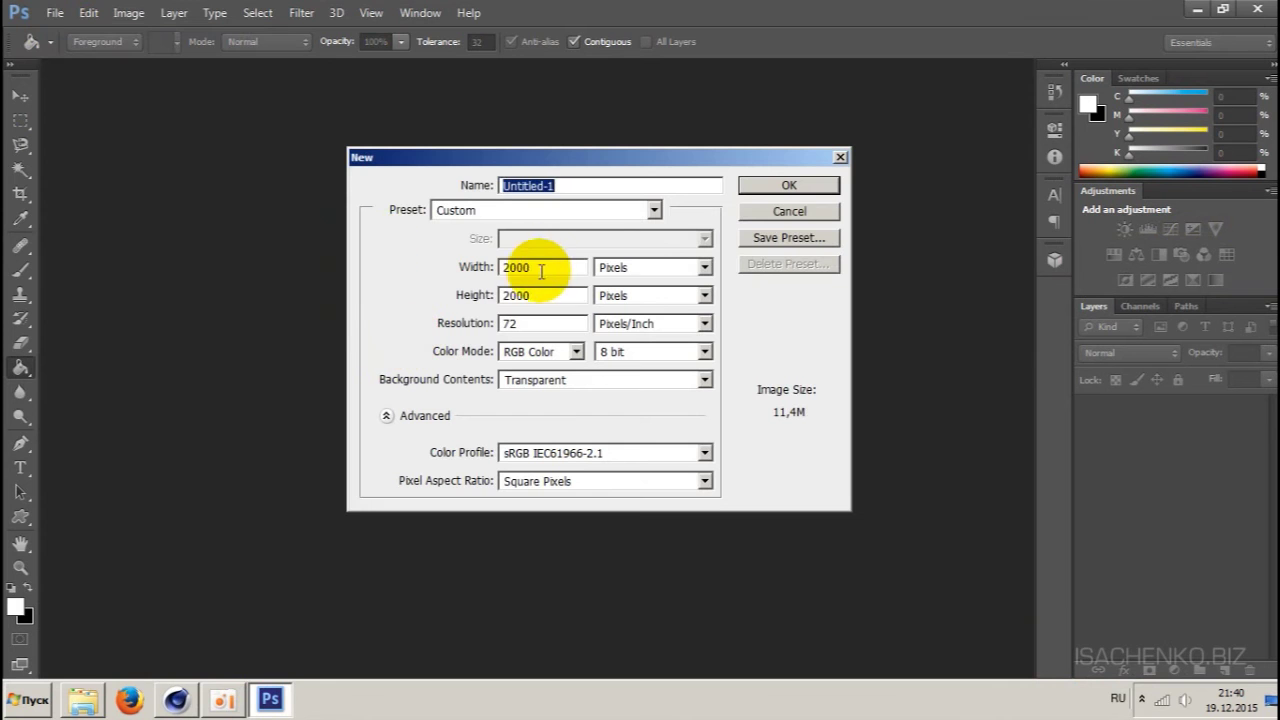
pyautogui.click(472, 267)
pyautogui.click(466, 295)
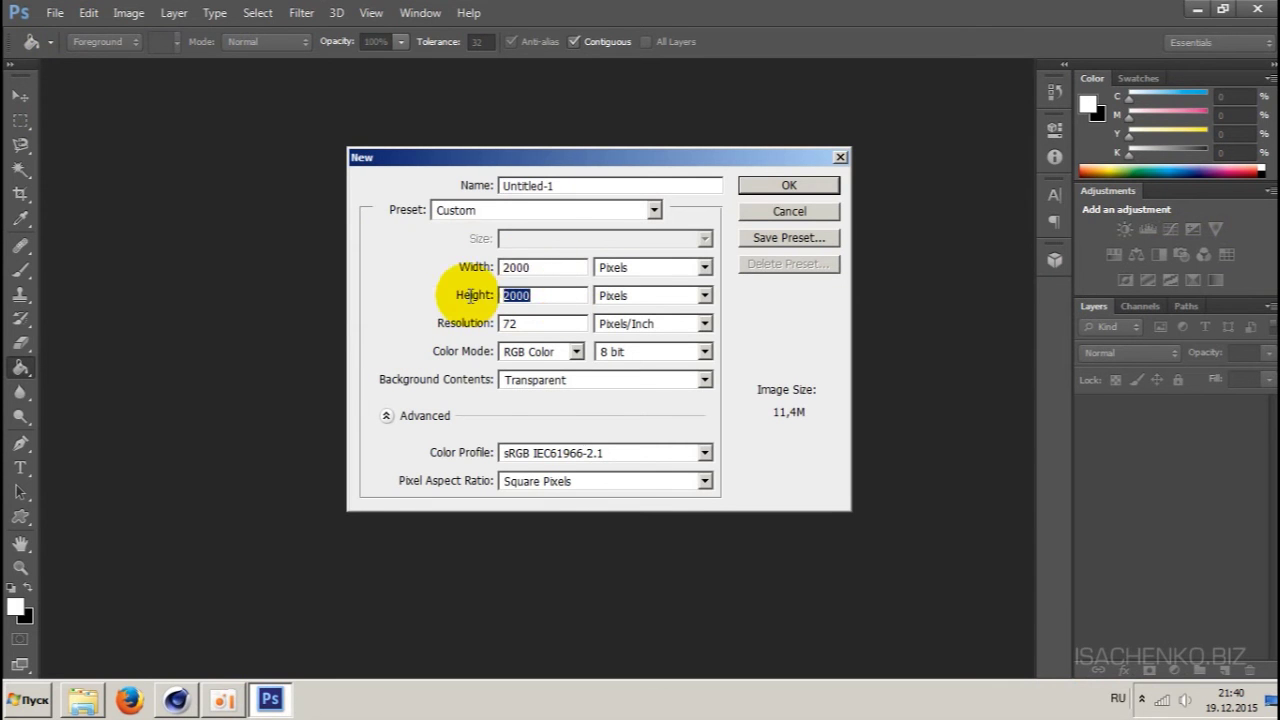
pyautogui.click(472, 267)
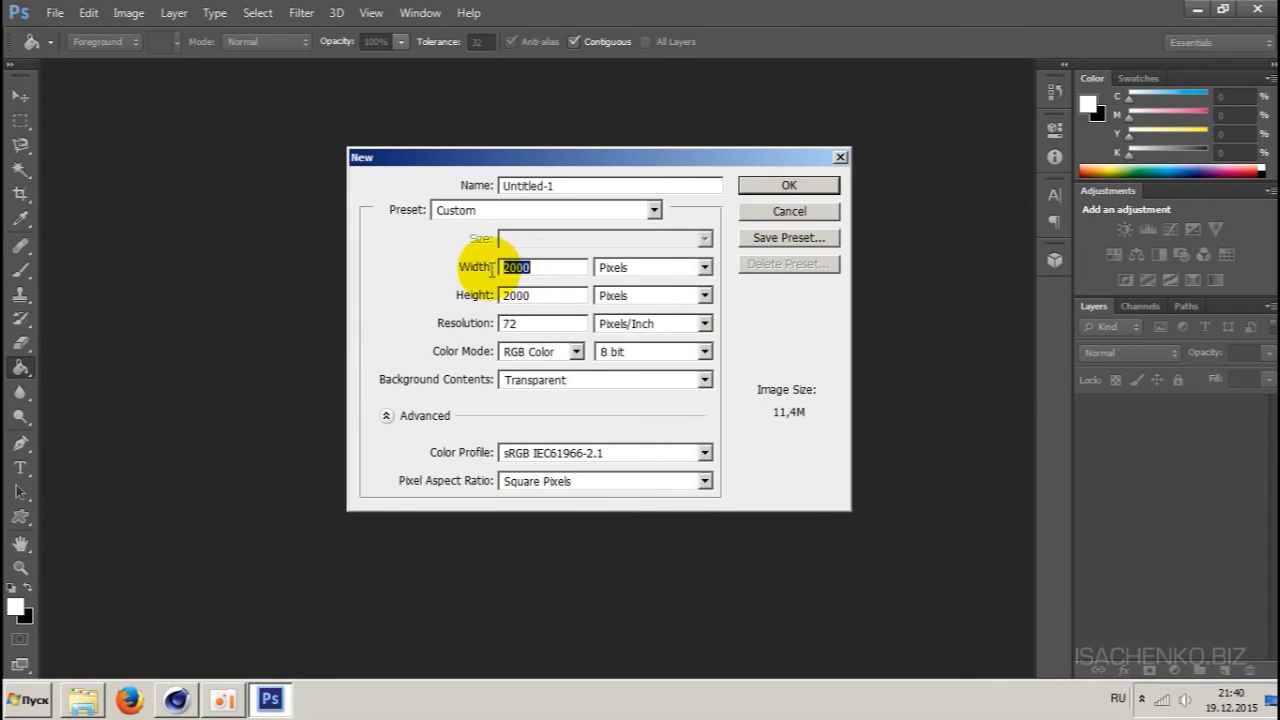
pyautogui.doubleClick(537, 294)
pyautogui.click(552, 272)
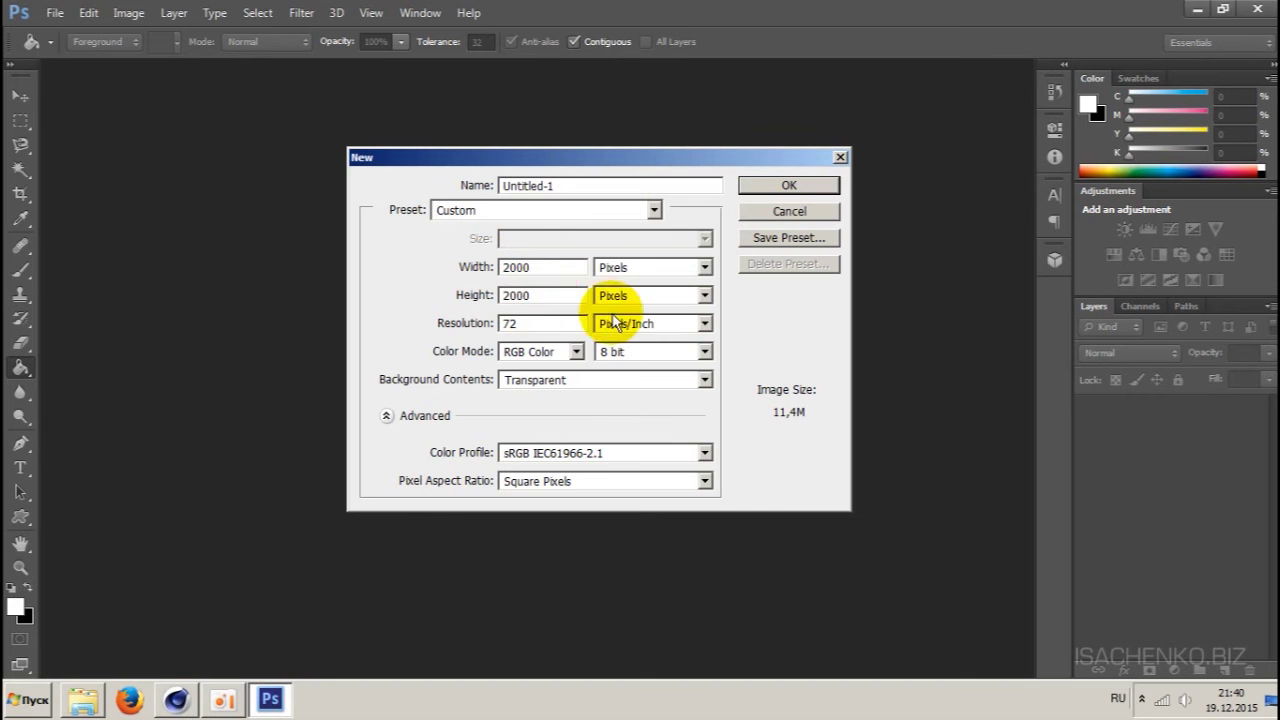
pyautogui.doubleClick(525, 323)
pyautogui.click(525, 323)
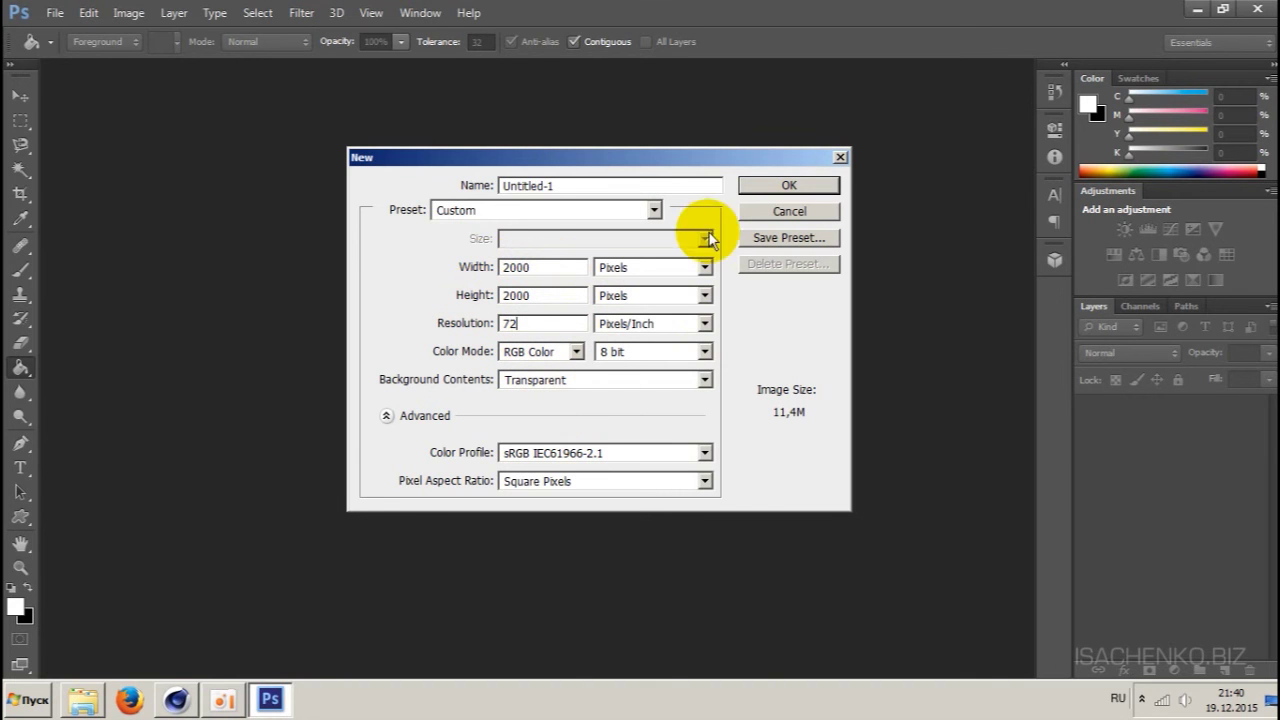
pyautogui.click(591, 388)
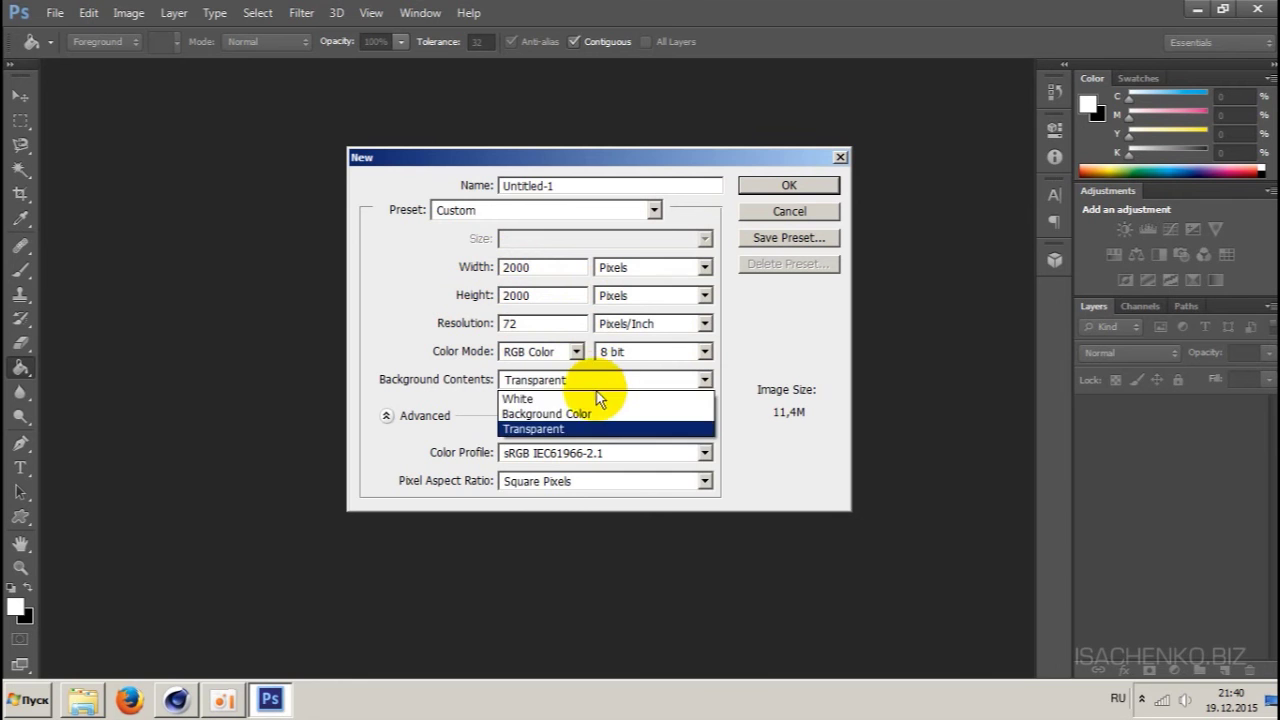
pyautogui.click(566, 400)
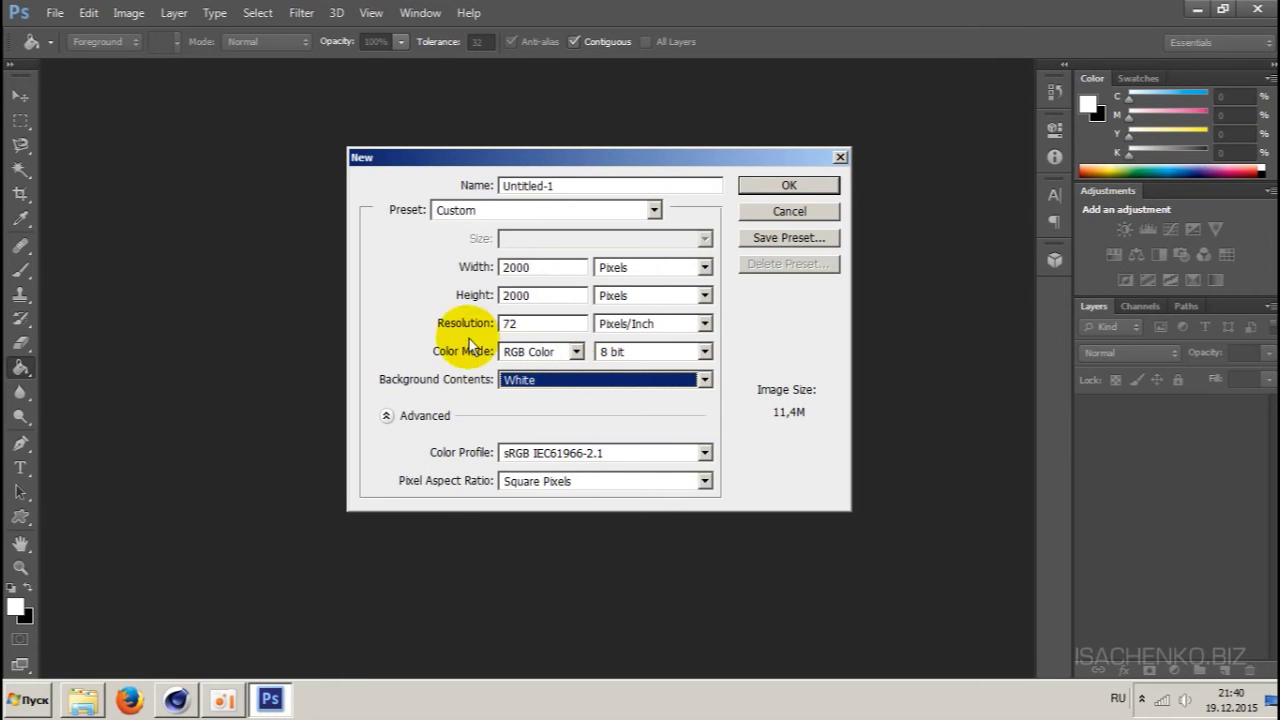
pyautogui.click(792, 184)
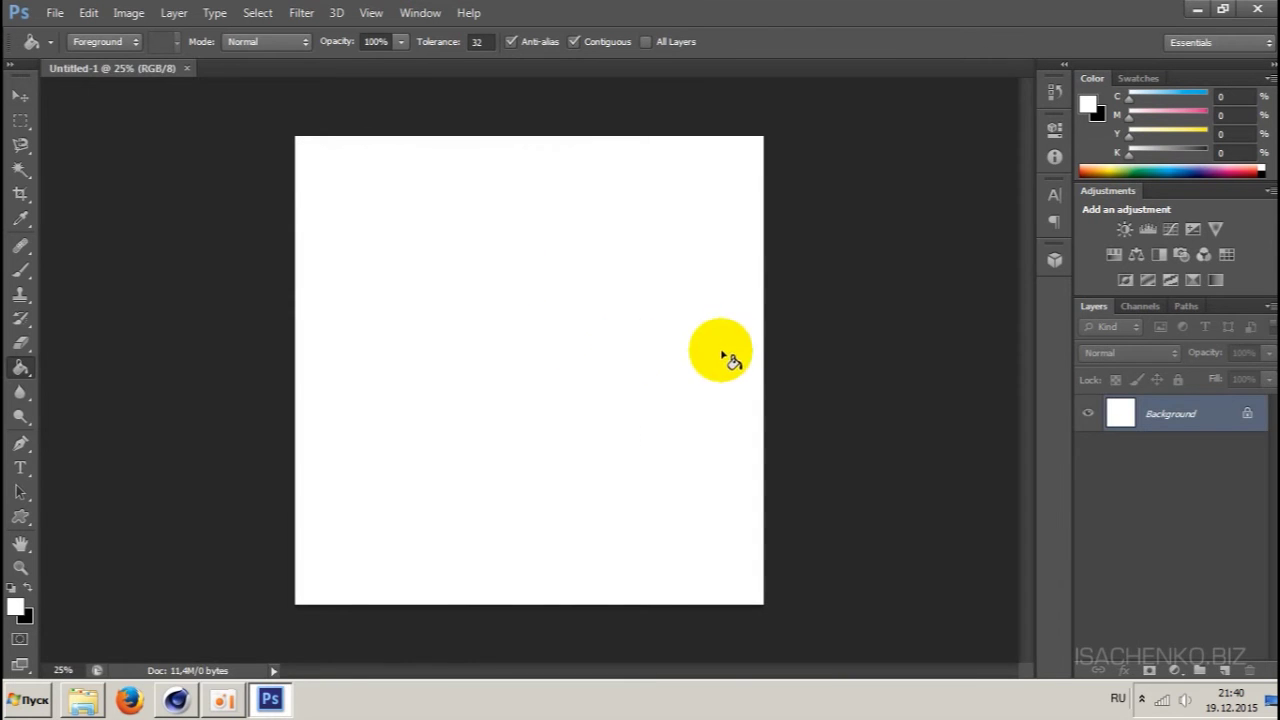
# - Draw the flower custom shape as a path outline across the canvas
pyautogui.click(21, 522)
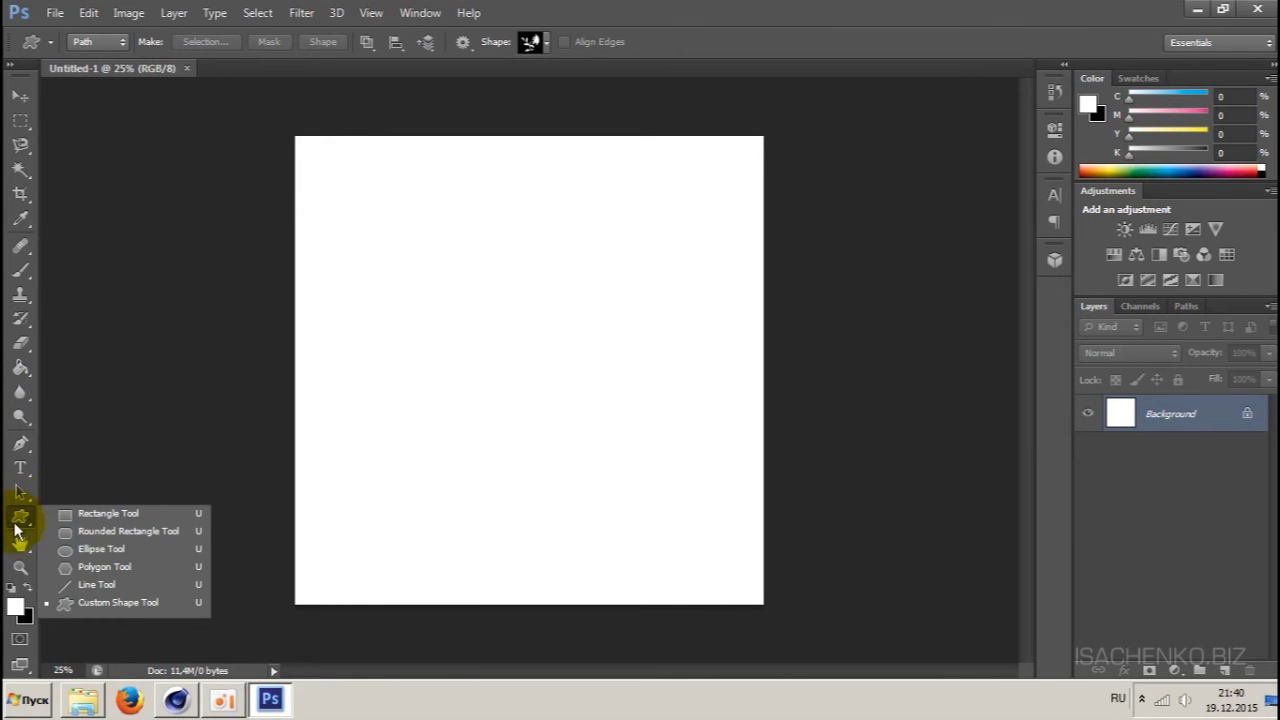
pyautogui.click(95, 603)
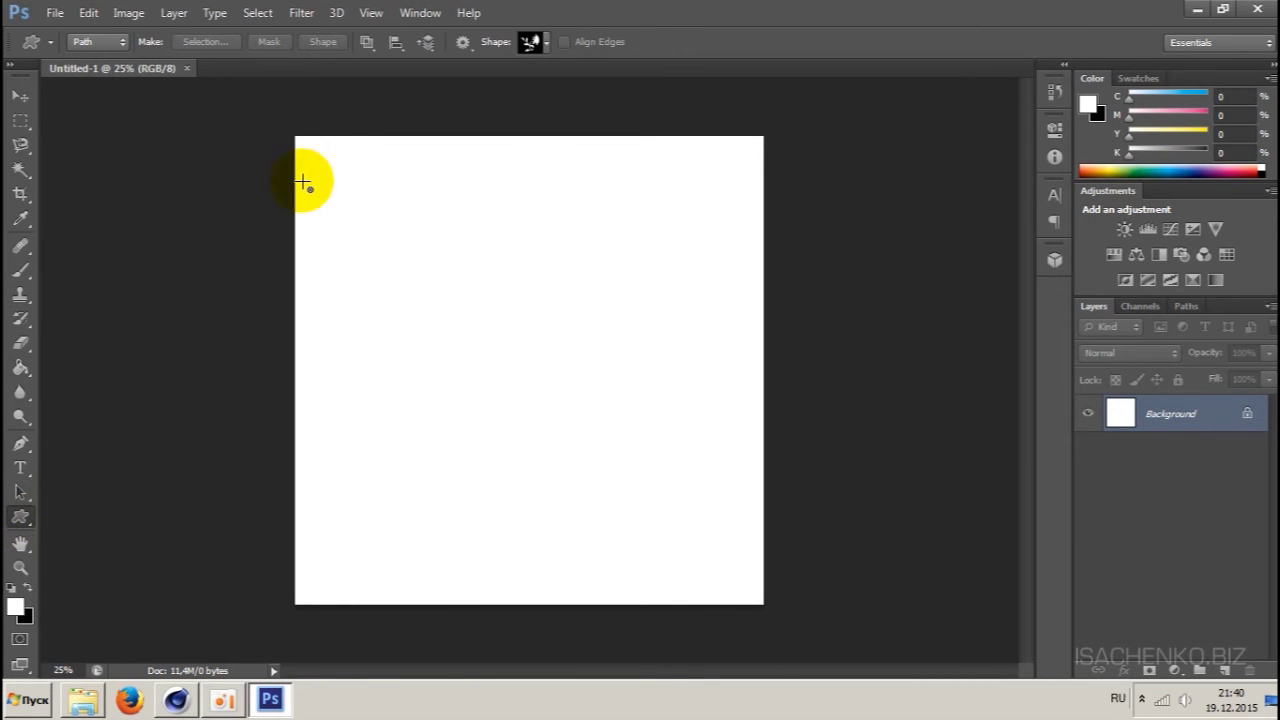
pyautogui.click(547, 43)
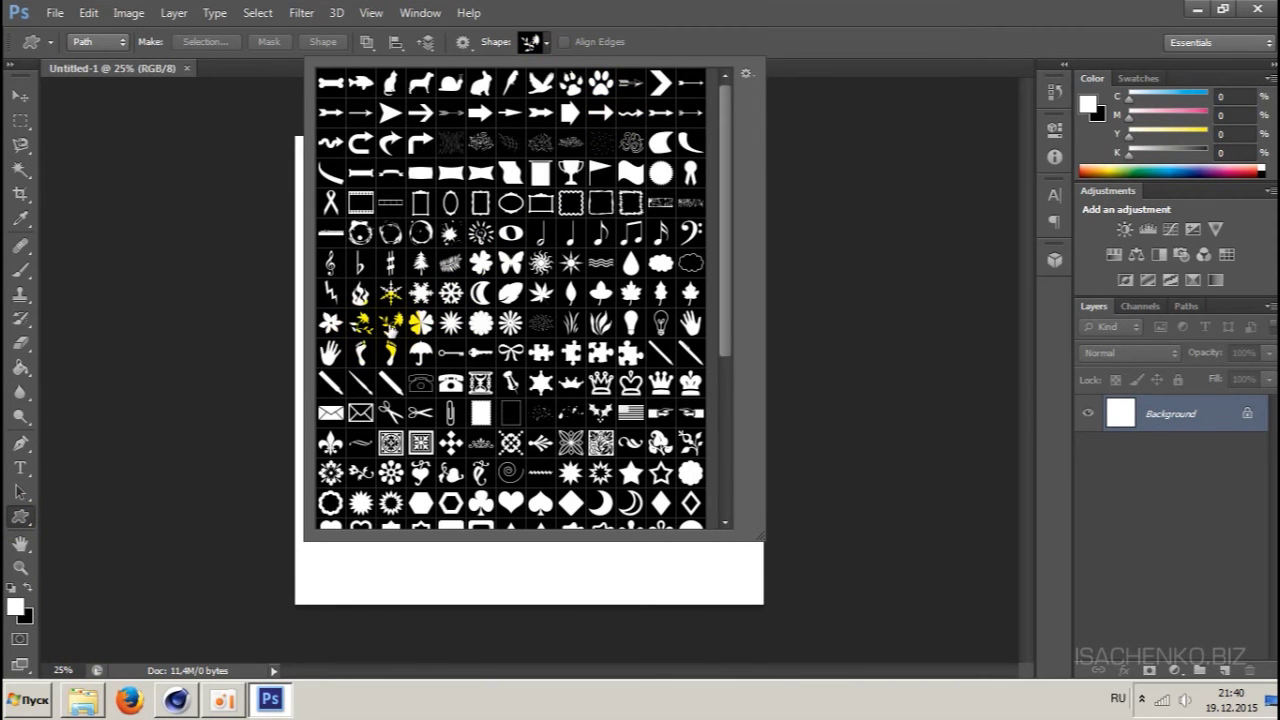
pyautogui.click(540, 40)
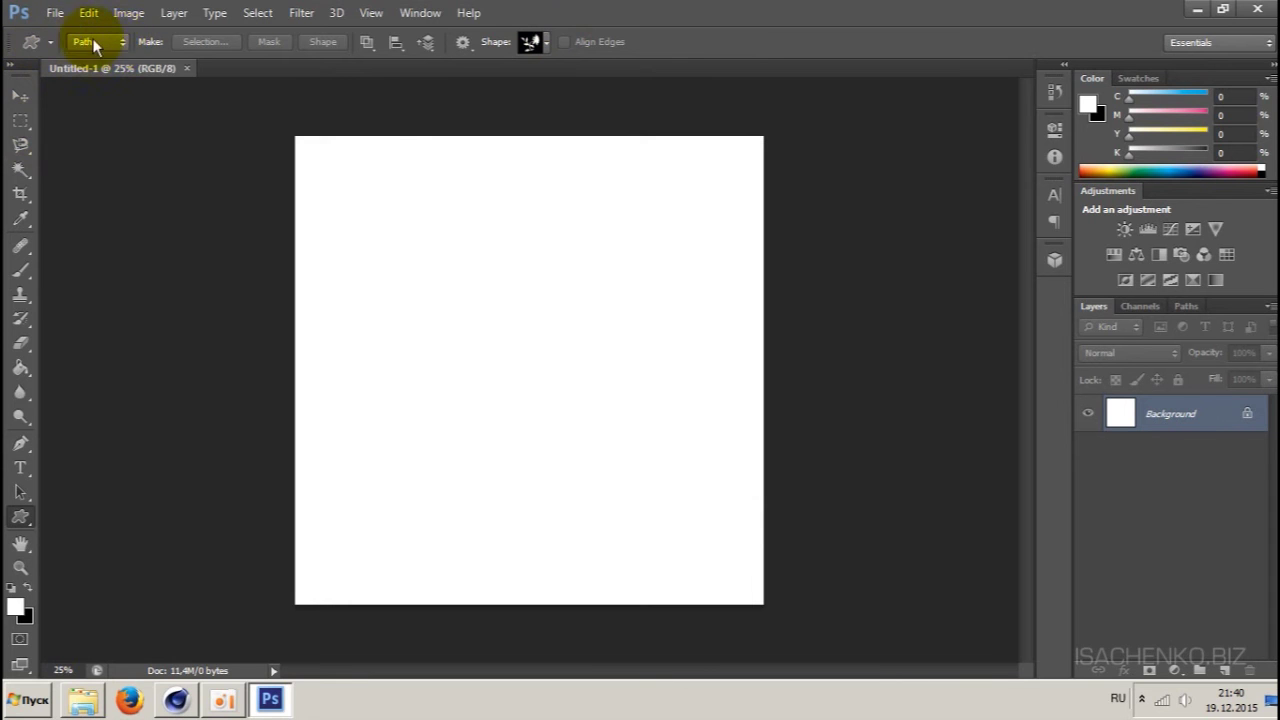
pyautogui.click(120, 44)
pyautogui.click(89, 76)
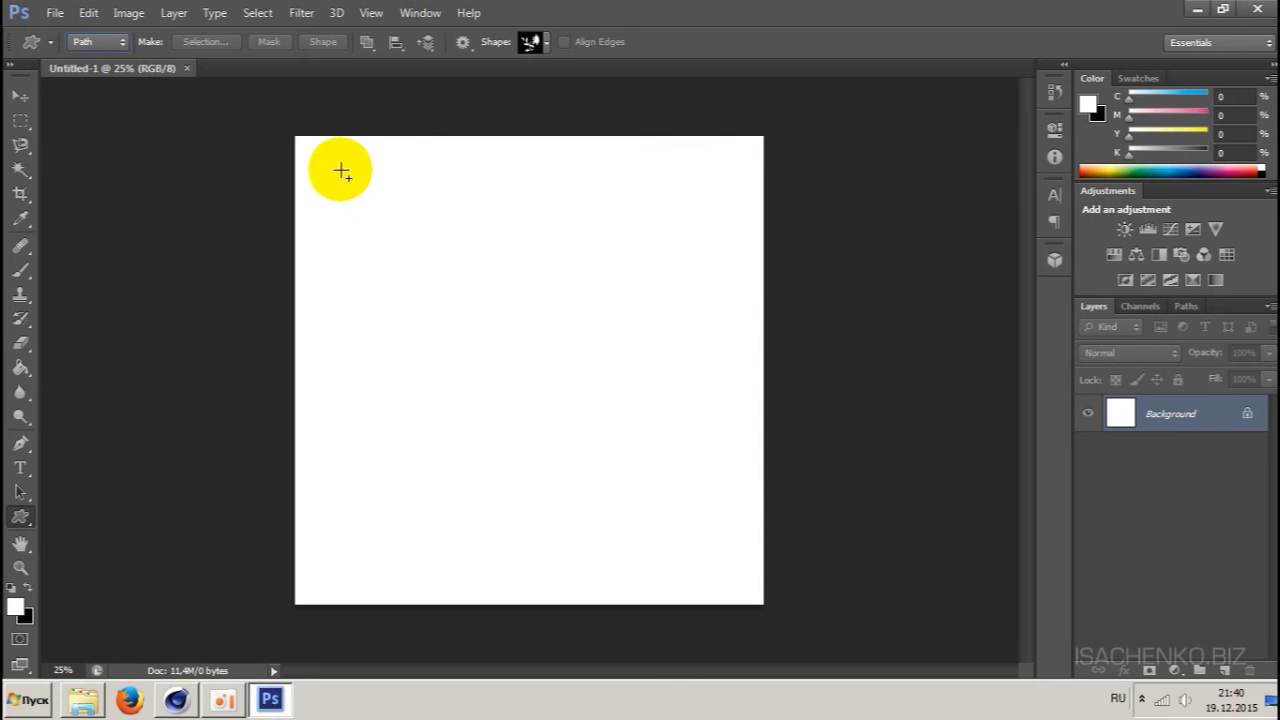
pyautogui.moveTo(340, 168)
pyautogui.mouseDown()
pyautogui.moveTo(777, 562)
pyautogui.moveTo(752, 552)
pyautogui.mouseUp()
# - Free Transform the flower path larger so it nearly fills the canvas
pyautogui.click(1188, 306)
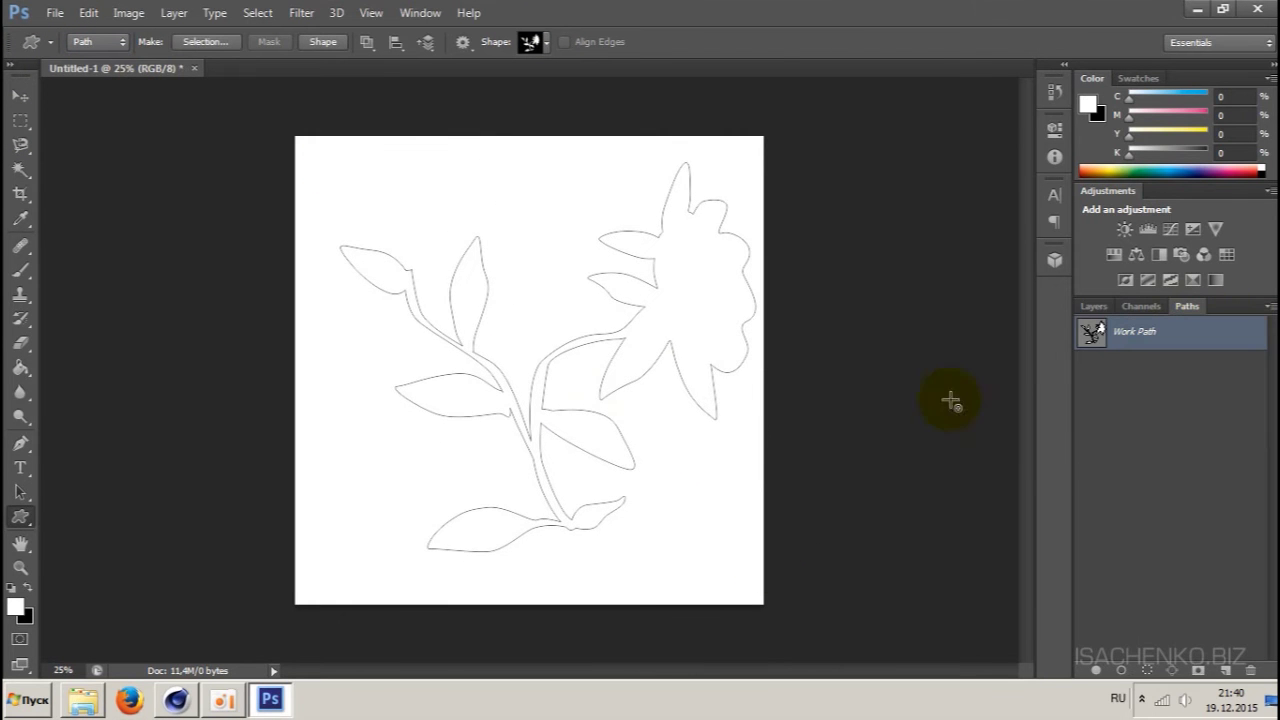
pyautogui.hotkey('ctrl', 't')
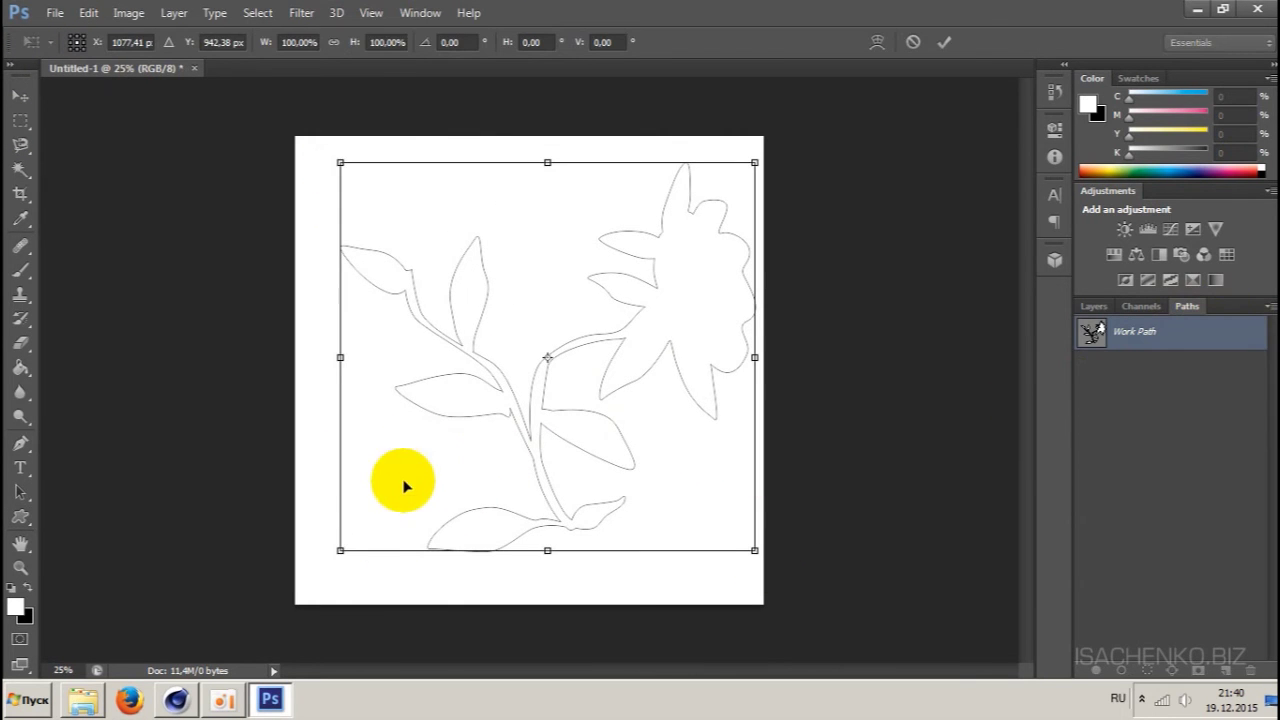
pyautogui.moveTo(340, 550); pyautogui.dragTo(300, 588)
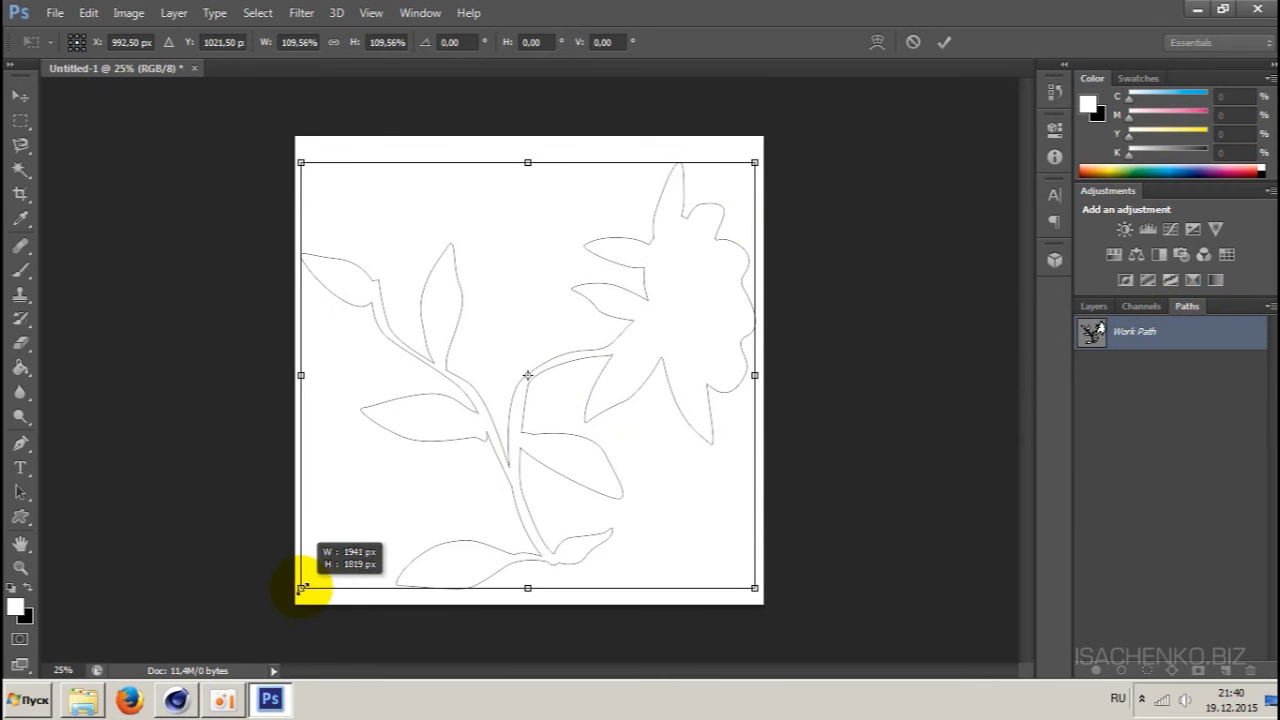
pyautogui.moveTo(755, 162); pyautogui.dragTo(758, 158)
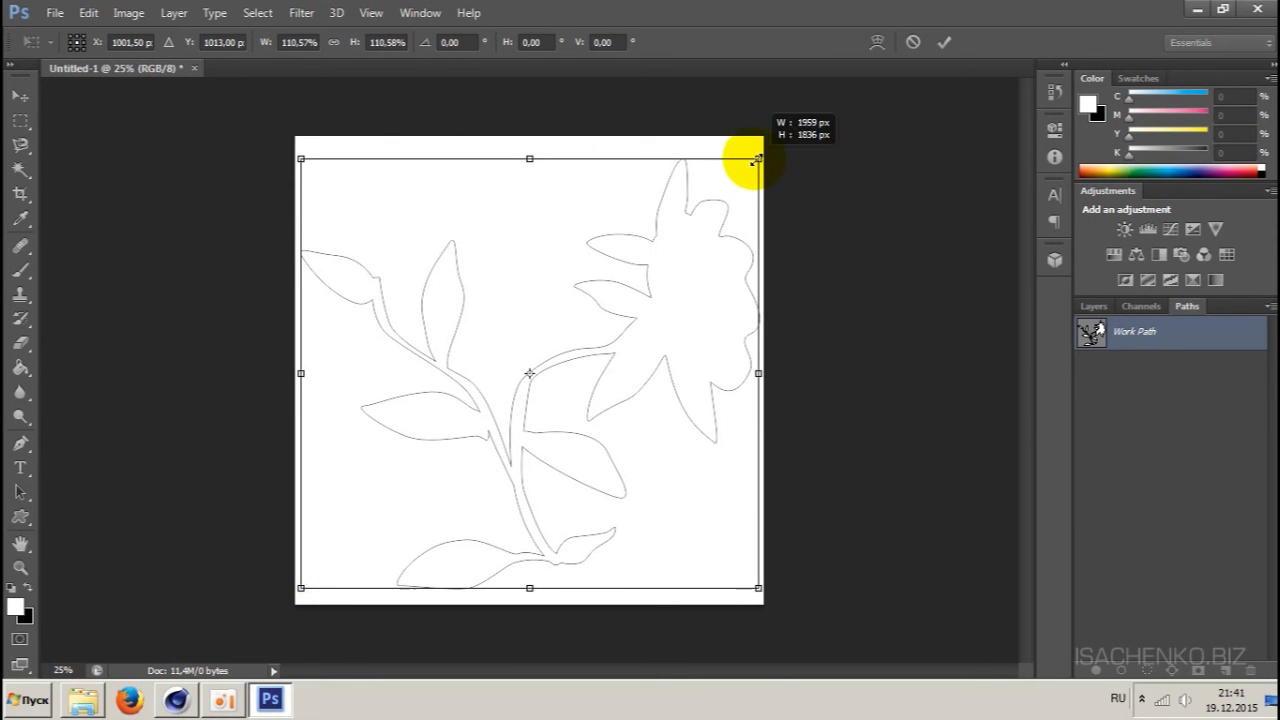
pyautogui.press('Return')
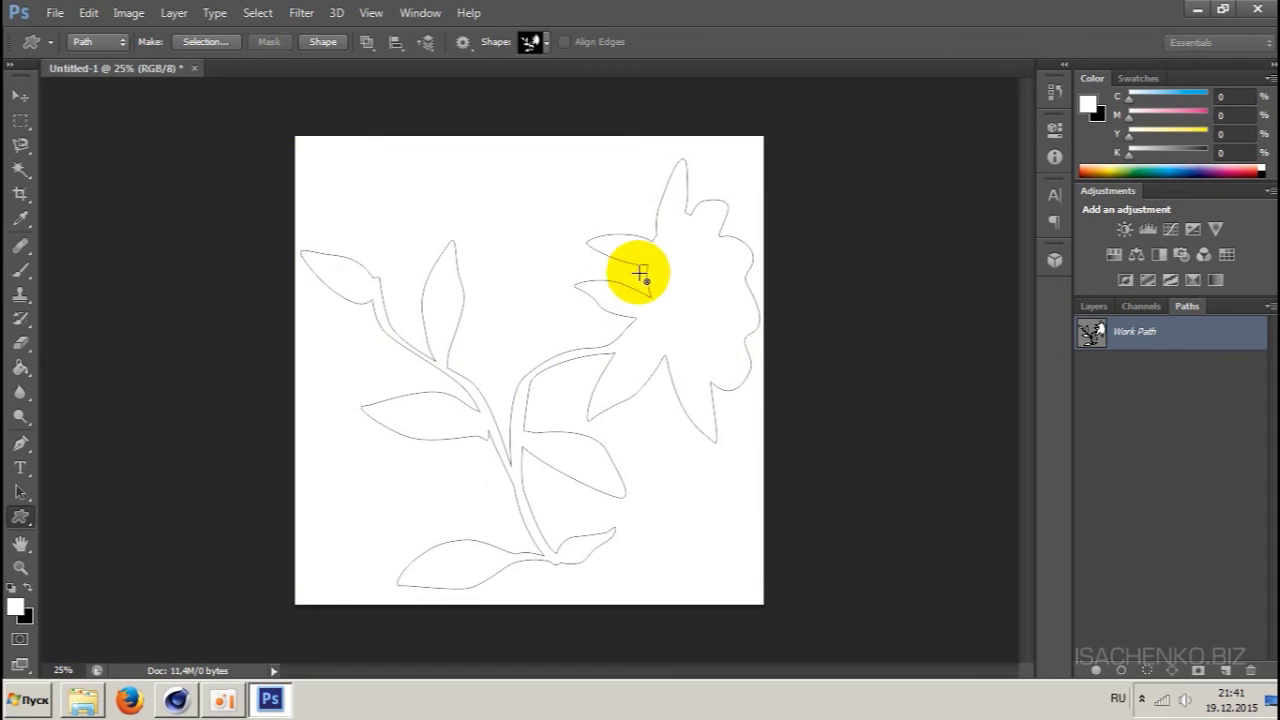
# - Fill the Work Path using the Background Color, giving a solid black flower
pyautogui.rightClick(1144, 340)
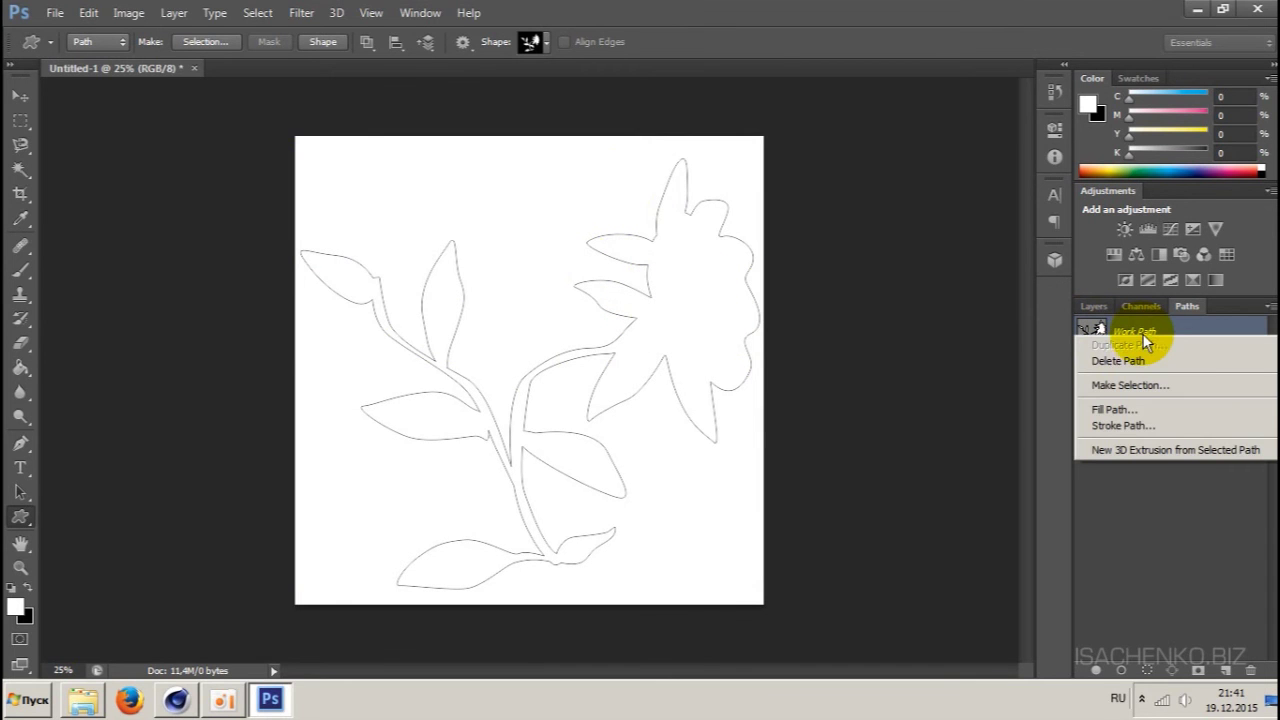
pyautogui.click(1150, 410)
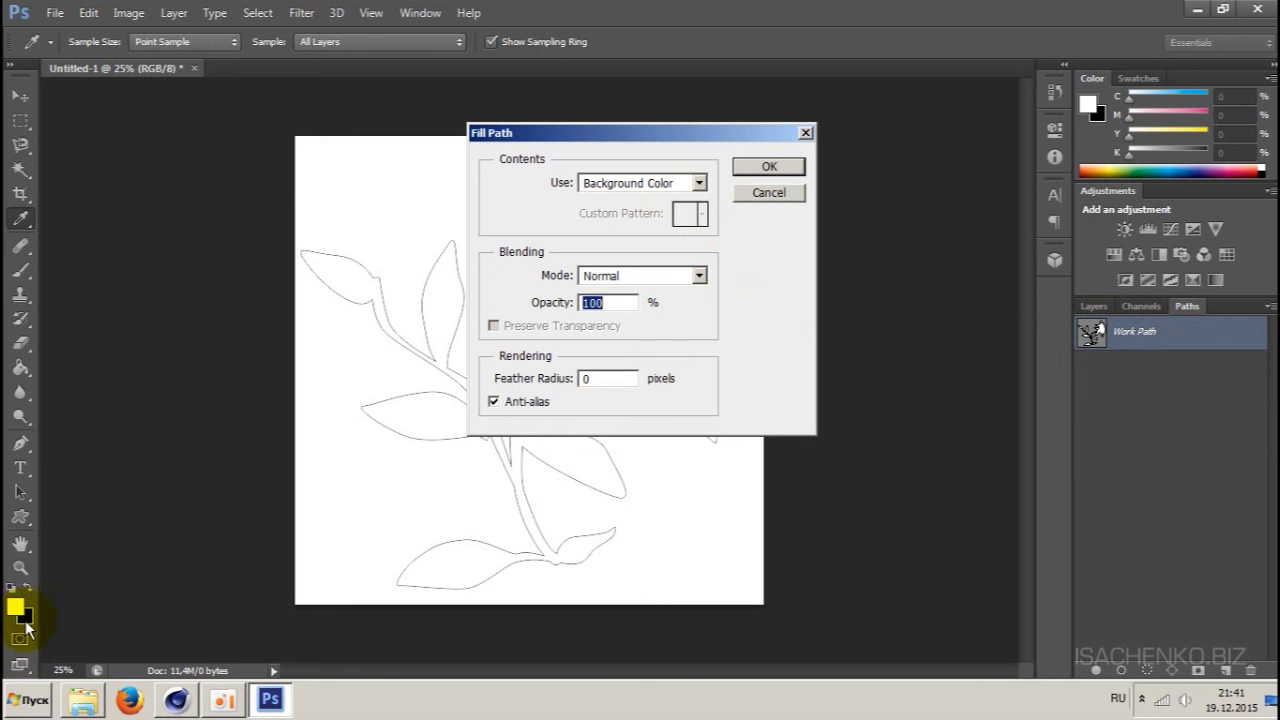
pyautogui.click(637, 180)
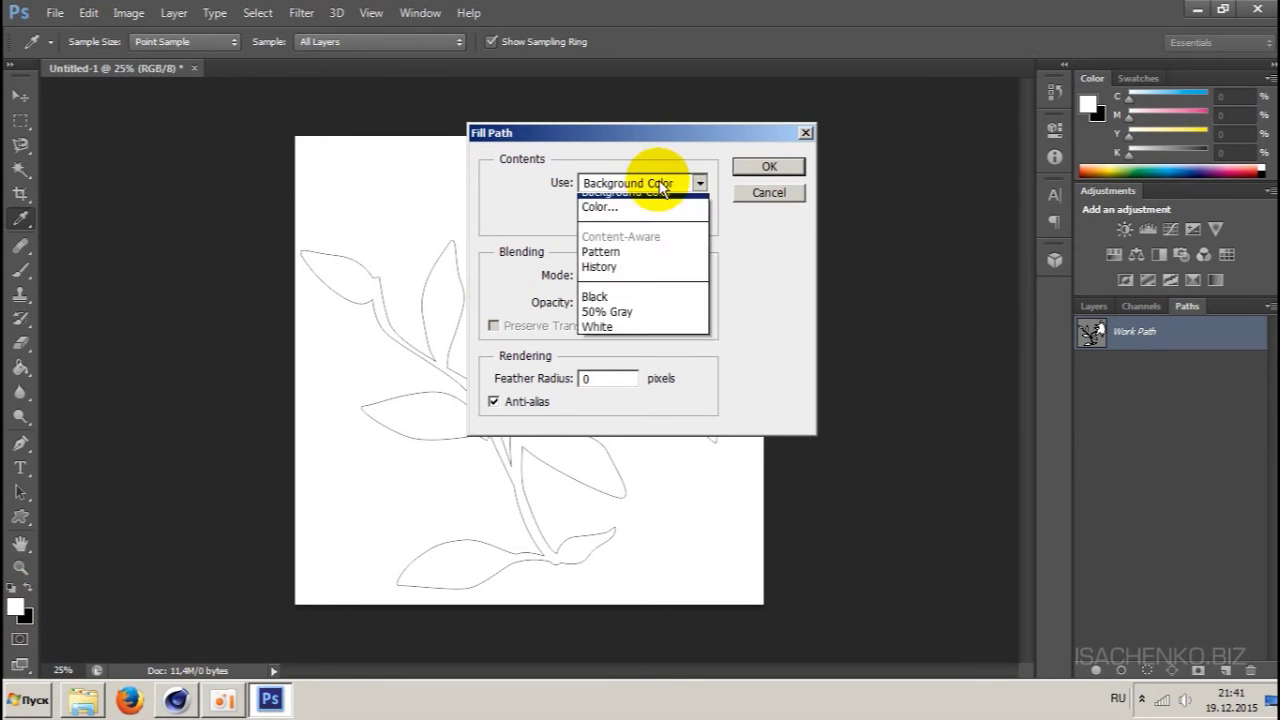
pyautogui.click(645, 183)
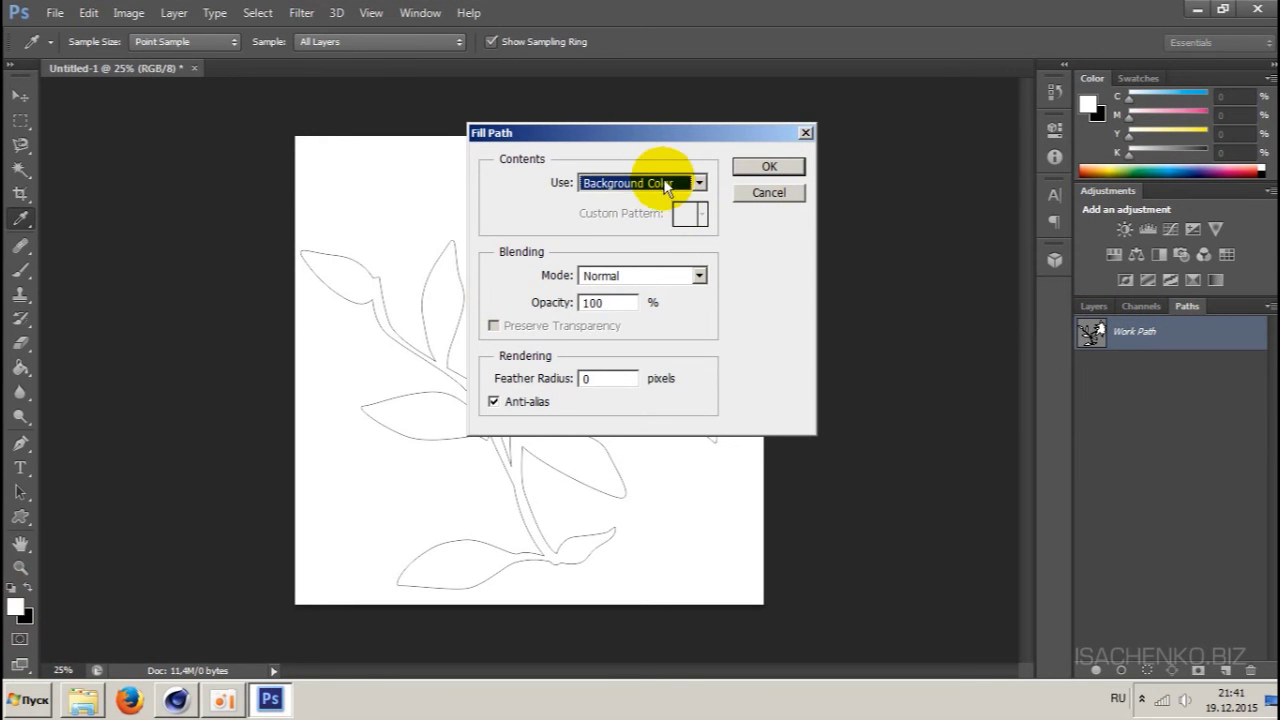
pyautogui.click(770, 167)
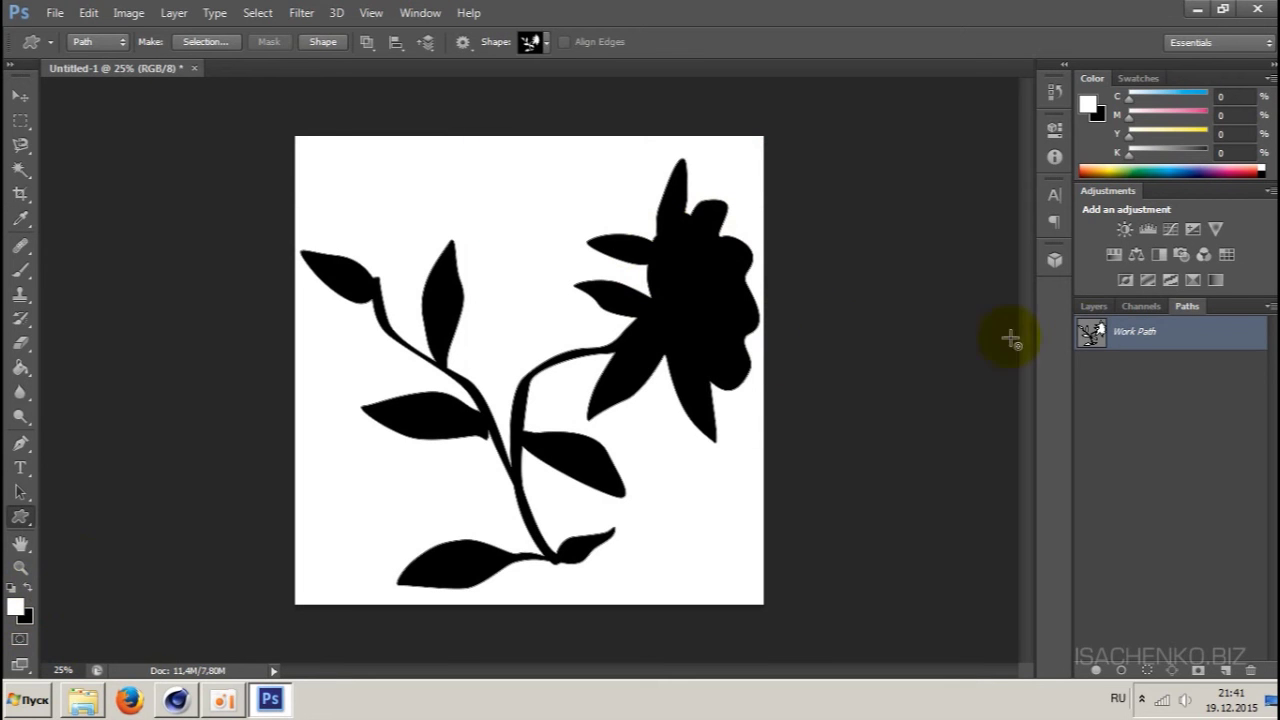
pyautogui.click(1133, 337)
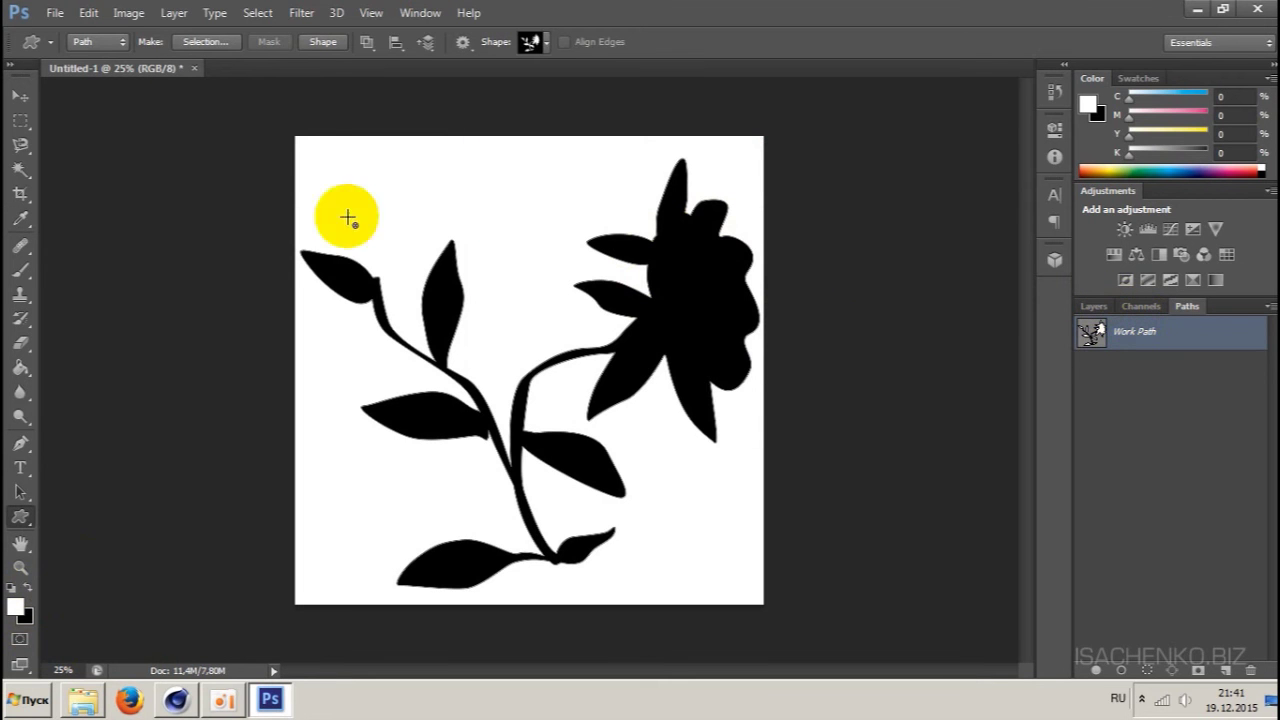
pyautogui.click(55, 14)
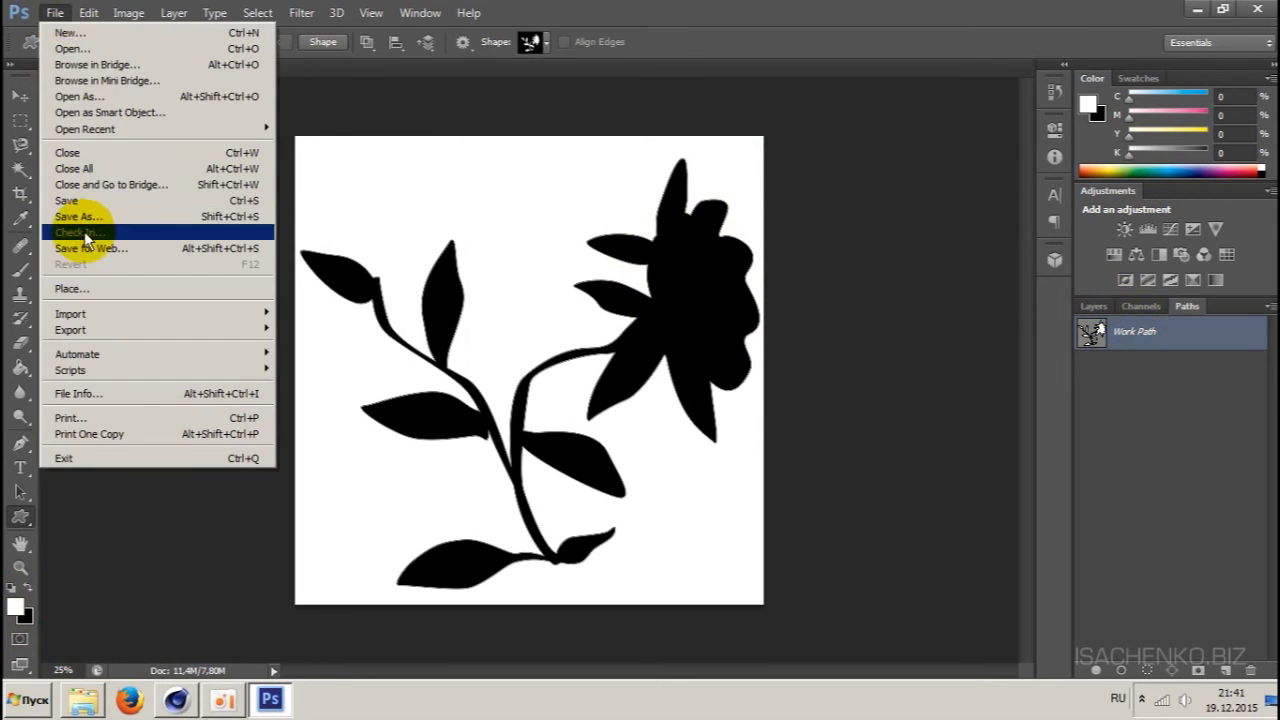
# - Save the image as Flower.jpg with default JPEG options, then close Photoshop
pyautogui.click(86, 214)
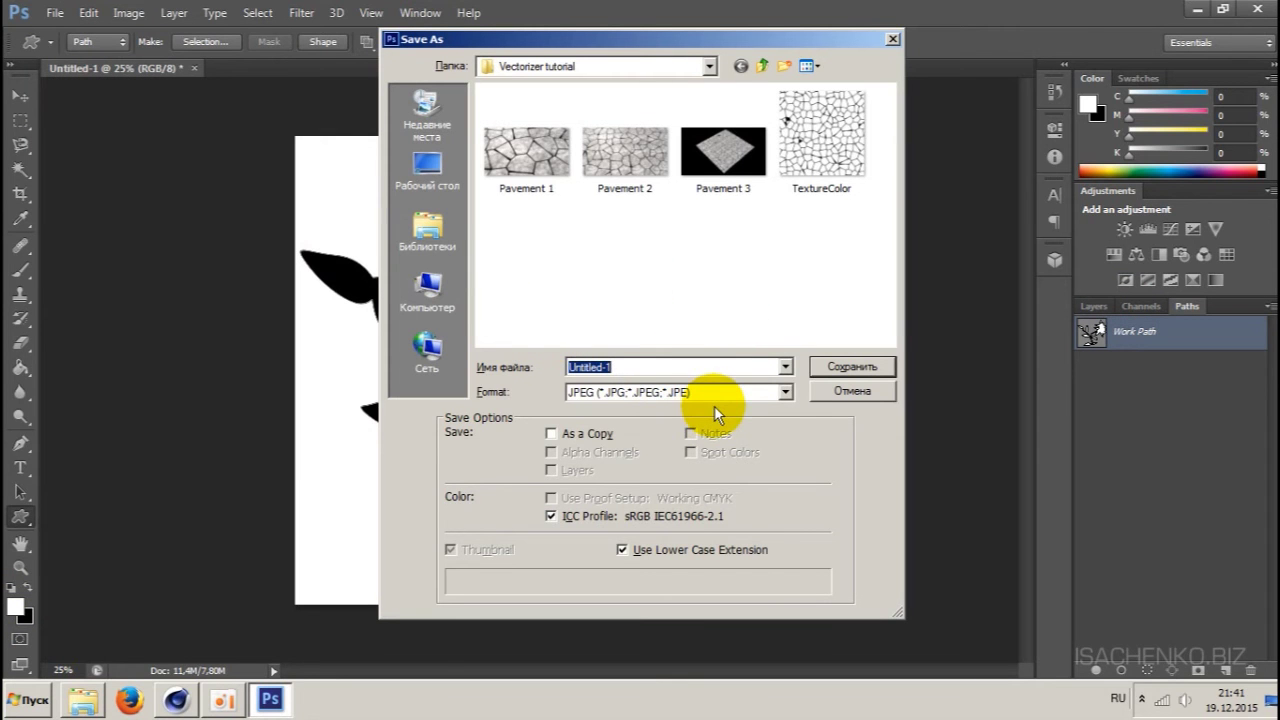
pyautogui.hotkey('alt', 'shift')
pyautogui.write('Flower')
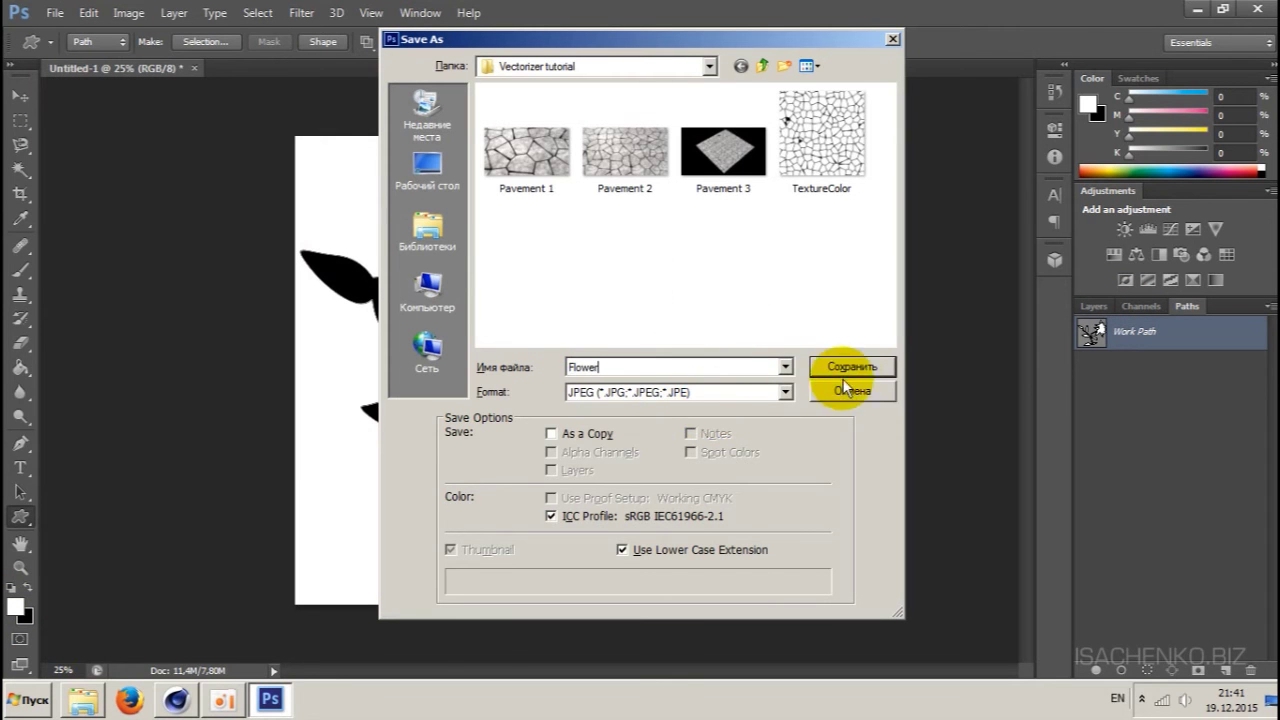
pyautogui.click(850, 367)
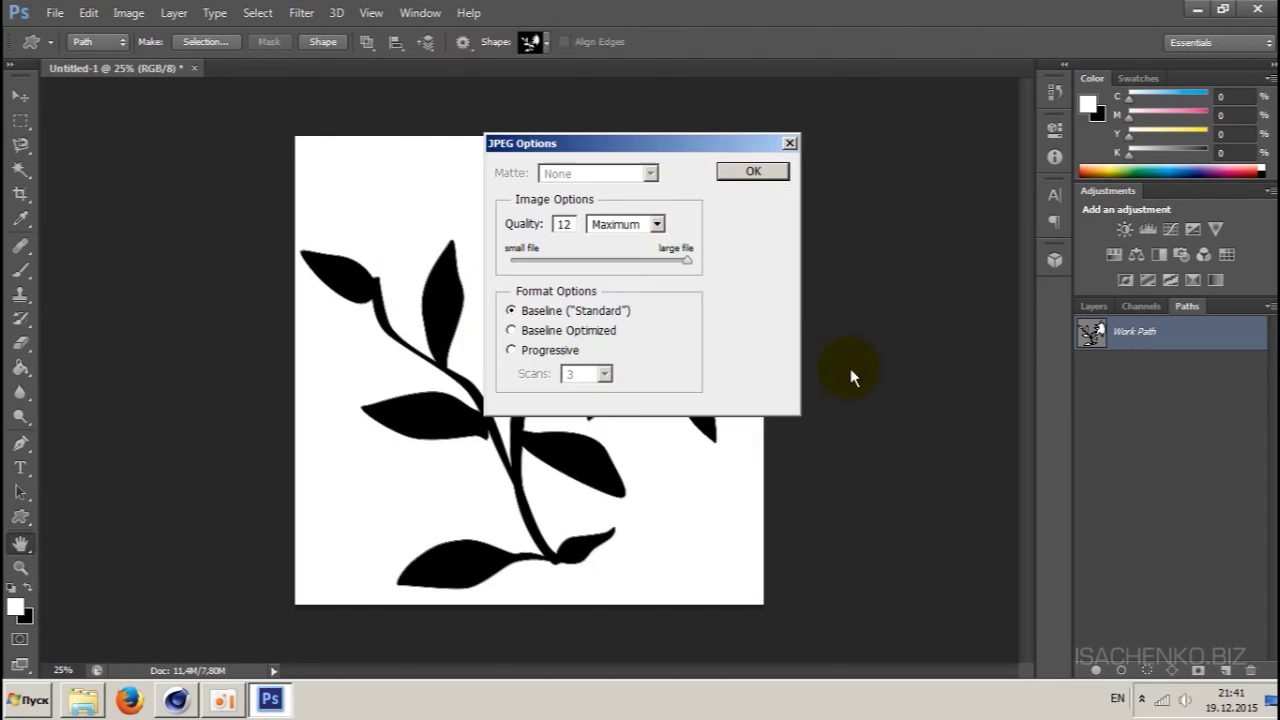
pyautogui.click(753, 172)
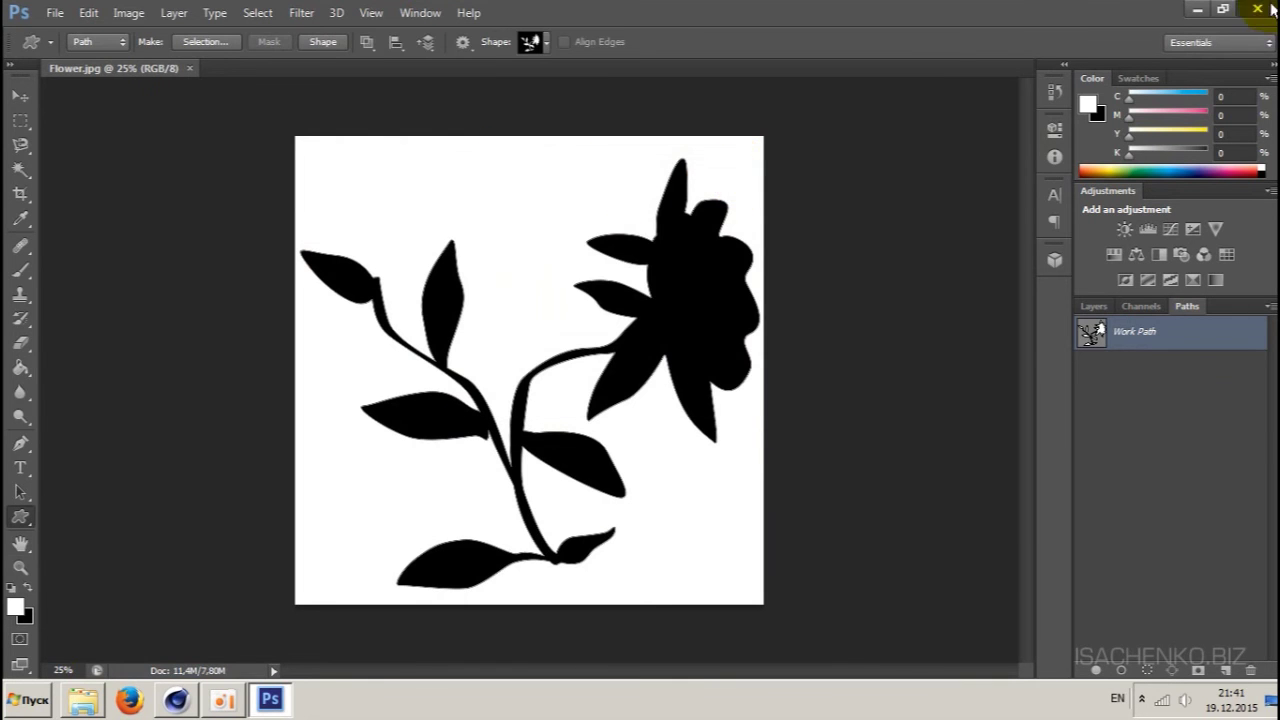
pyautogui.click(1257, 9)
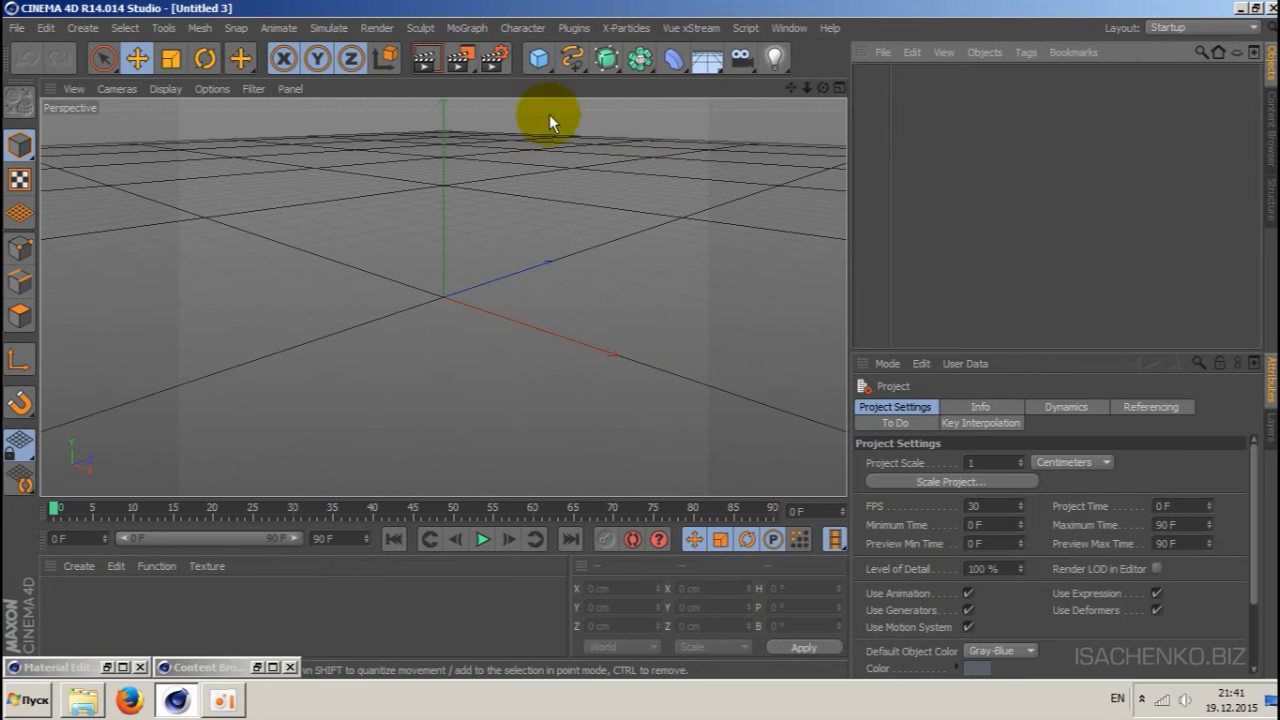
# - Add a Vectorizer using Flower.jpg as its texture, declining to copy the file
pyautogui.click(568, 58)
pyautogui.click(722, 221)
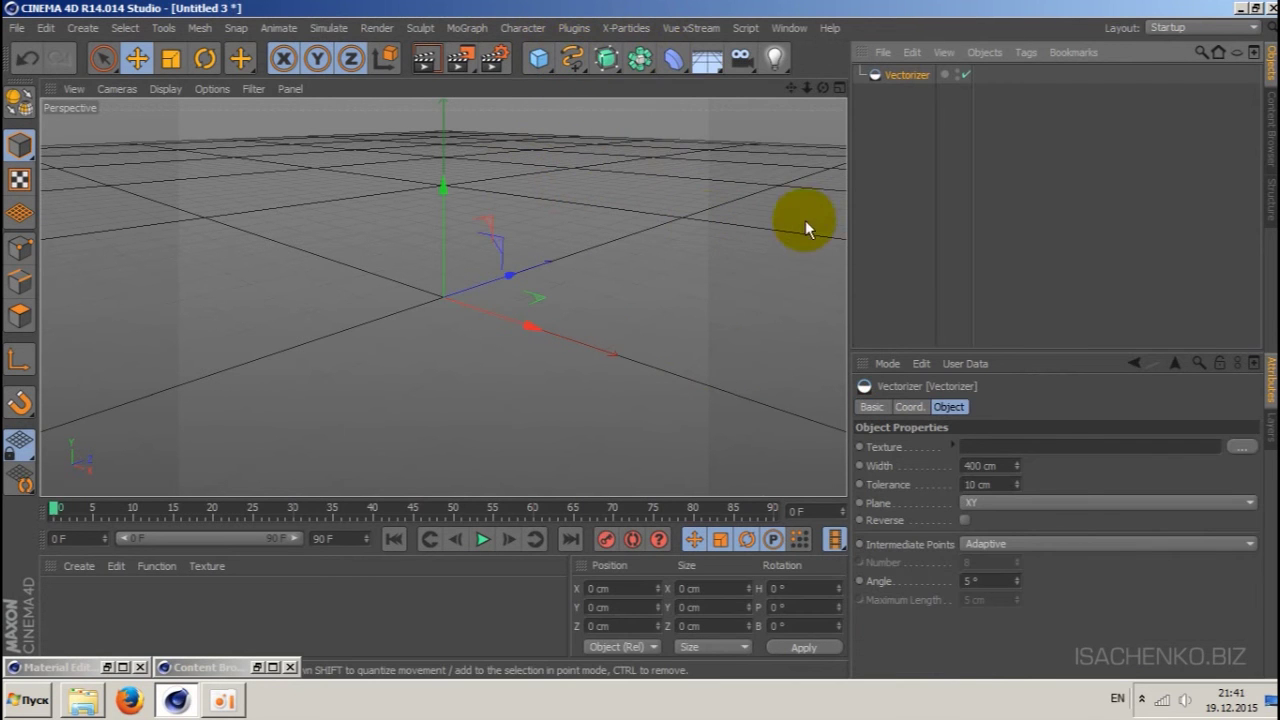
pyautogui.click(1241, 446)
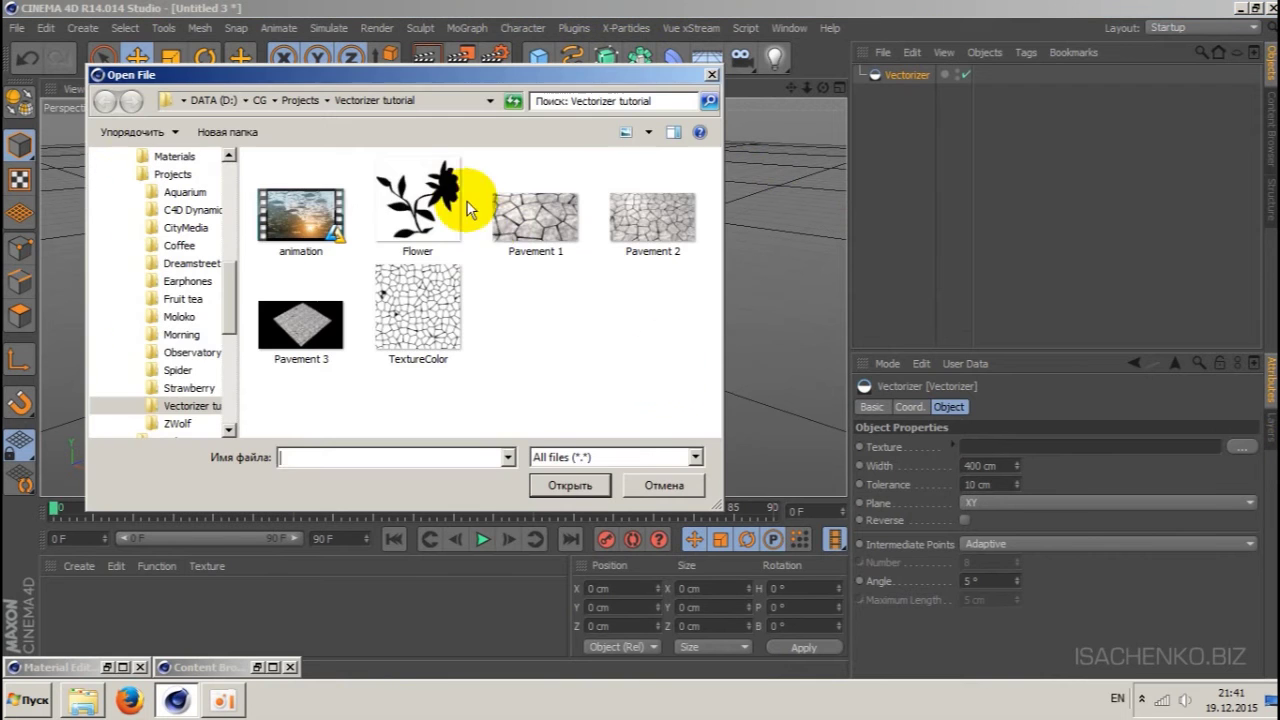
pyautogui.click(425, 210)
pyautogui.click(584, 488)
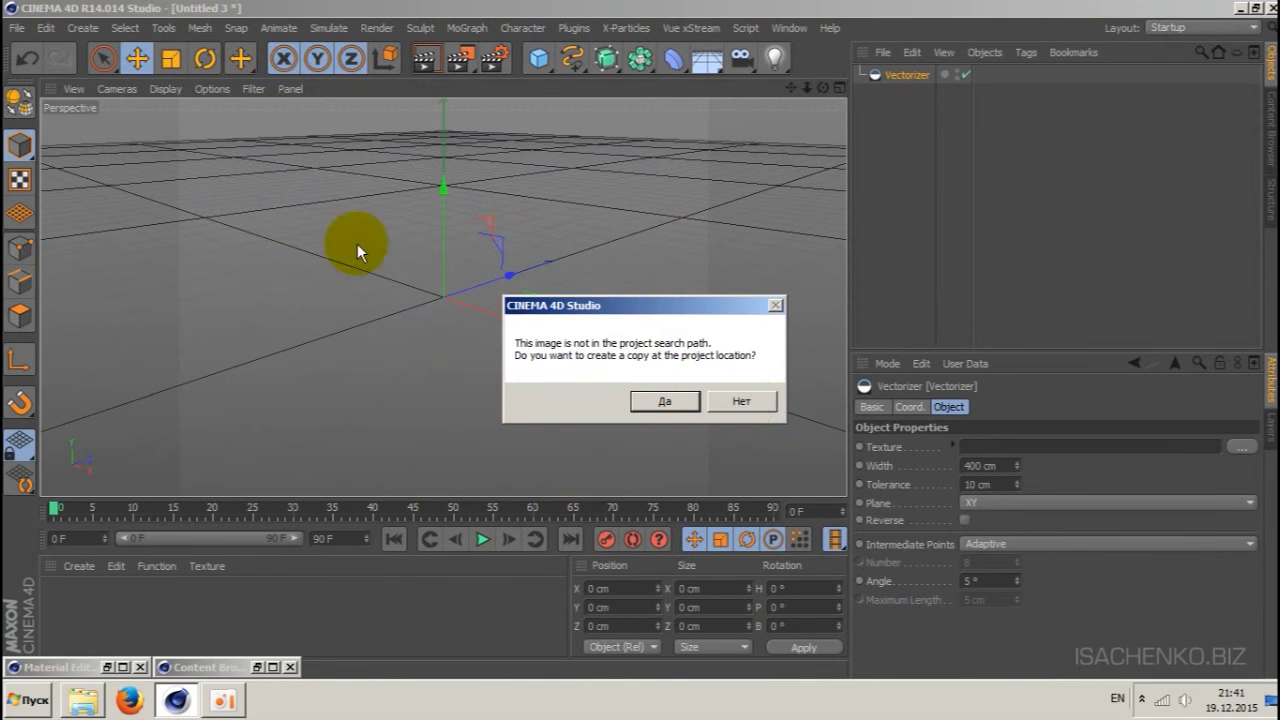
pyautogui.click(741, 401)
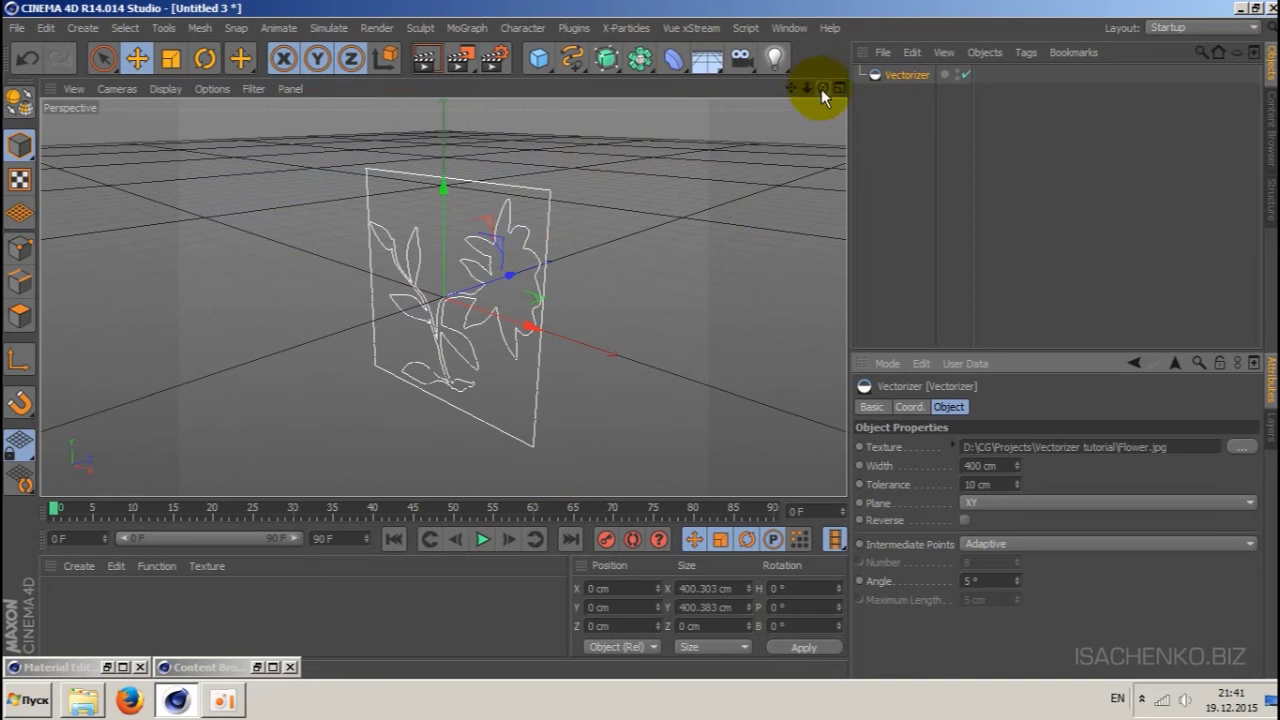
pyautogui.moveTo(822, 88); pyautogui.dragTo(822, 93)
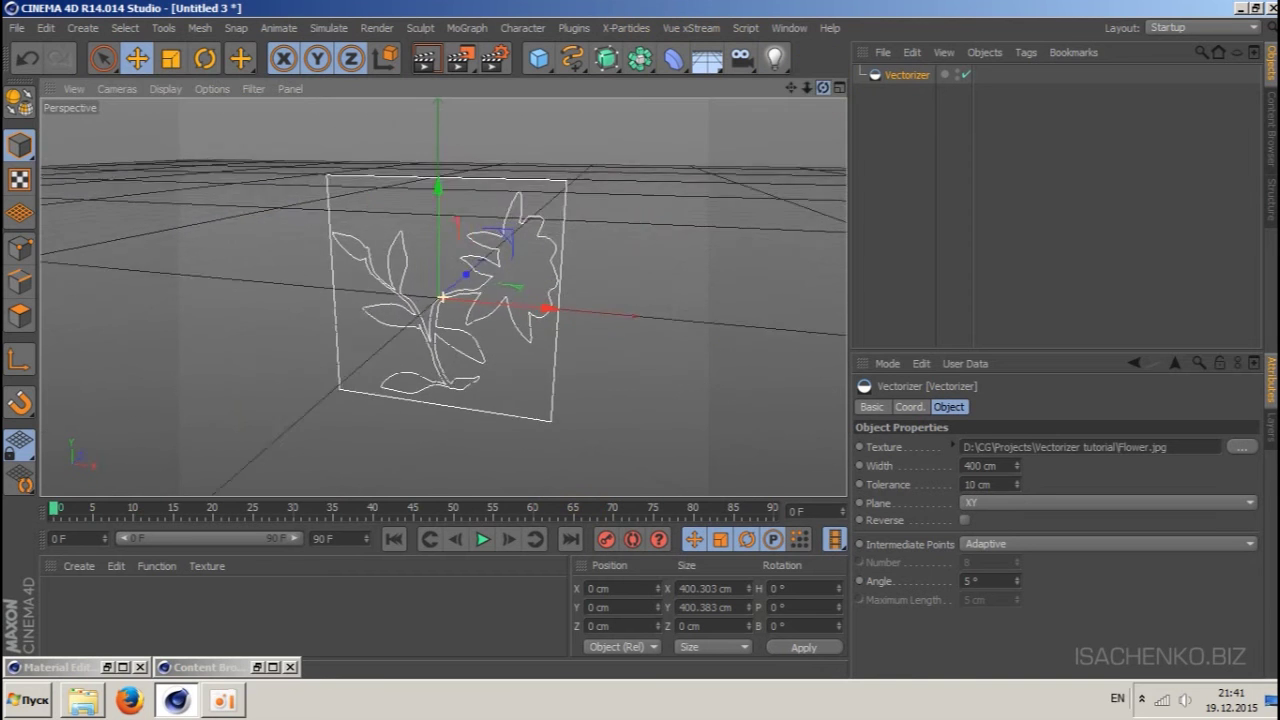
# - Add an Extrude NURBS and put the Vectorizer inside it to extrude the flower plate
pyautogui.click(607, 60)
pyautogui.click(779, 85)
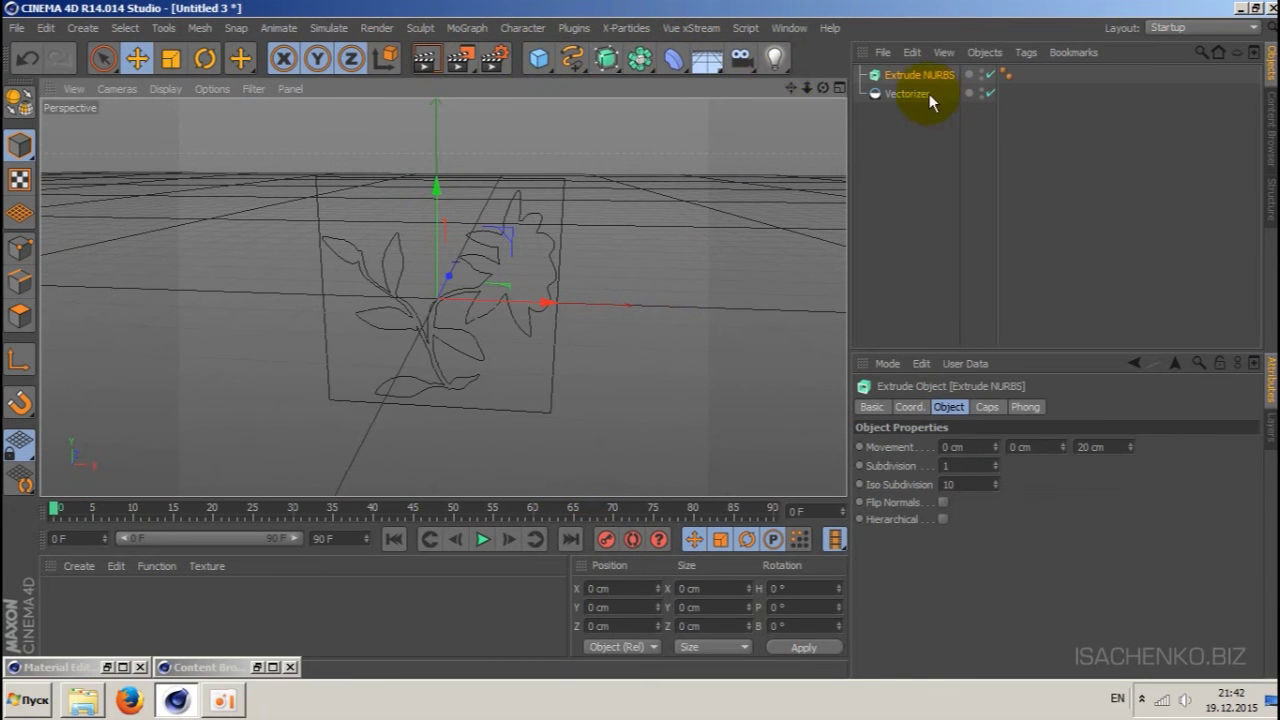
pyautogui.moveTo(929, 93); pyautogui.dragTo(932, 72)
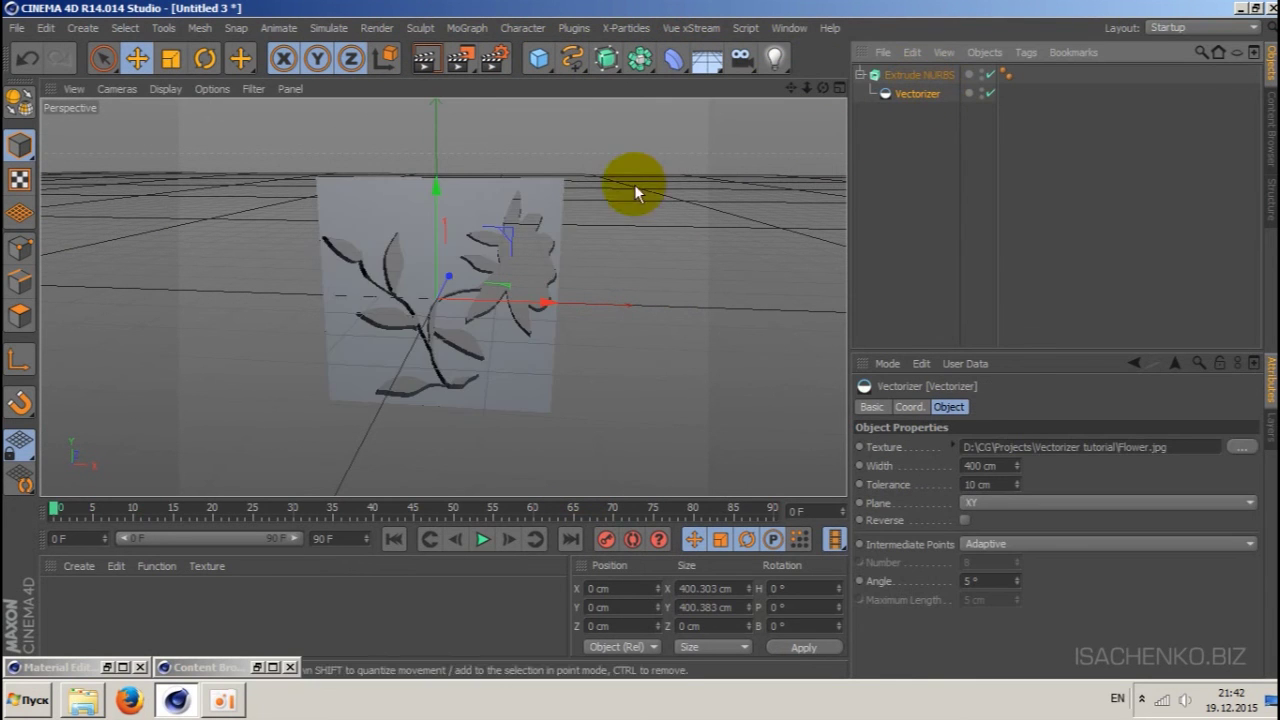
pyautogui.moveTo(816, 86)
pyautogui.mouseDown()
pyautogui.moveTo(803, 89)
pyautogui.moveTo(806, 120)
pyautogui.moveTo(824, 75)
pyautogui.moveTo(790, 80)
pyautogui.moveTo(786, 106)
pyautogui.mouseUp()
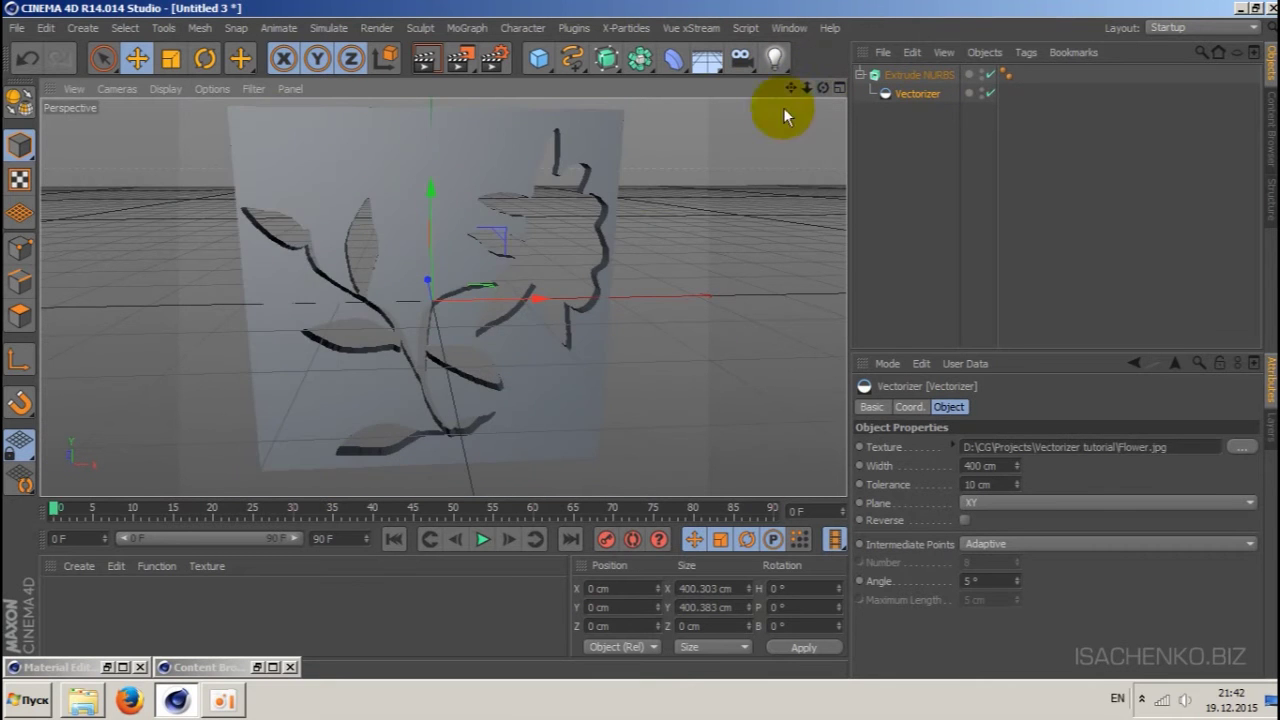
# - Select the extruded flower plate in the viewport, clicking around its faces
pyautogui.click(365, 181)
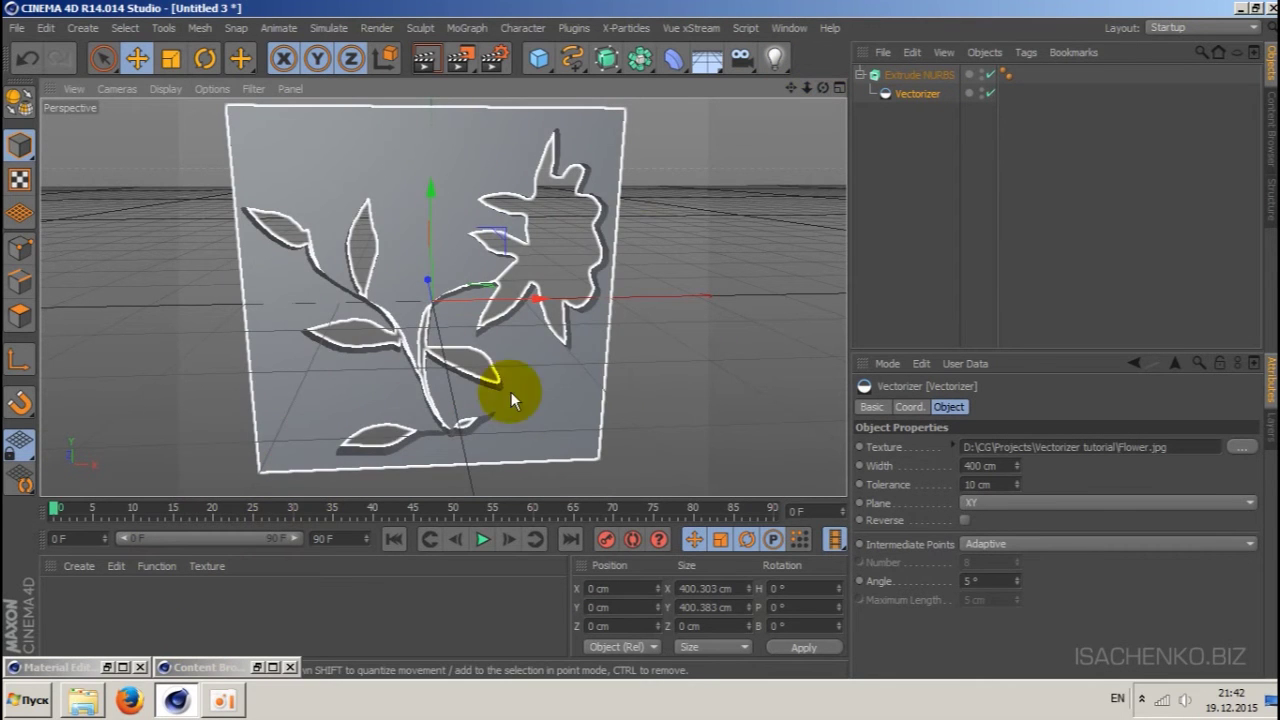
pyautogui.click(566, 212)
pyautogui.click(594, 223)
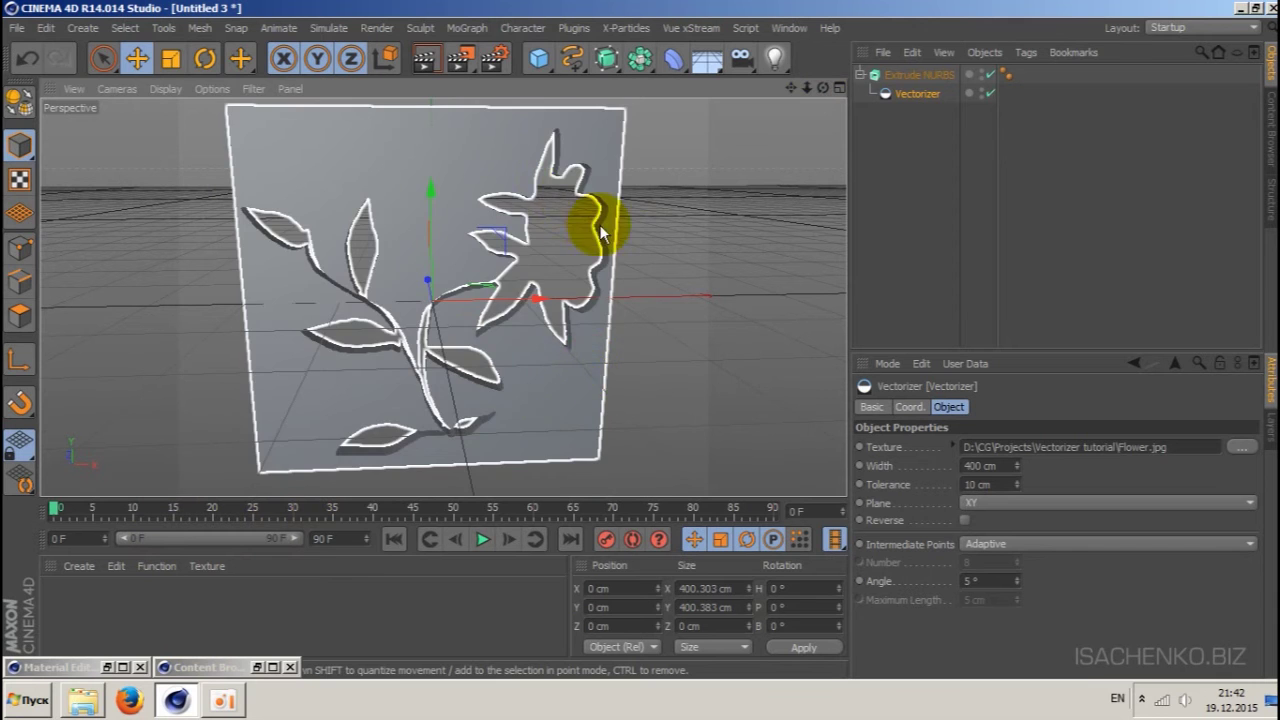
pyautogui.click(558, 191)
pyautogui.click(571, 204)
pyautogui.click(423, 143)
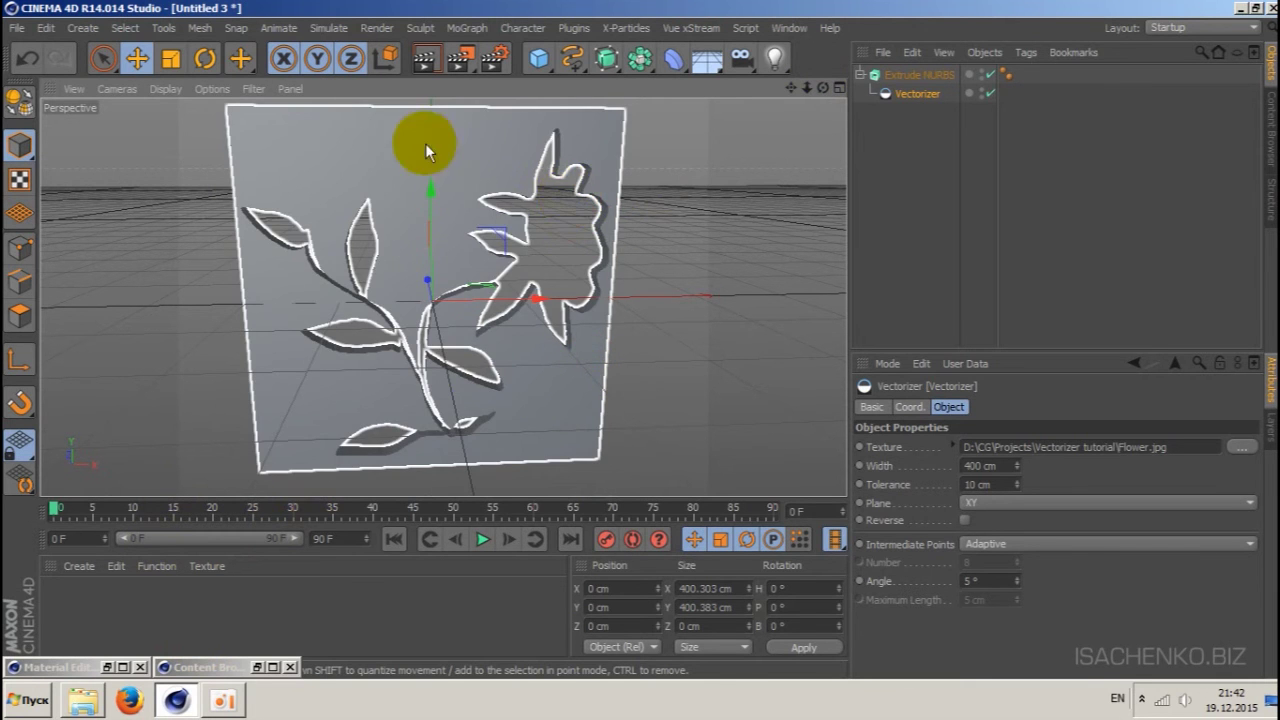
pyautogui.click(523, 251)
pyautogui.click(551, 214)
pyautogui.click(557, 192)
pyautogui.click(566, 257)
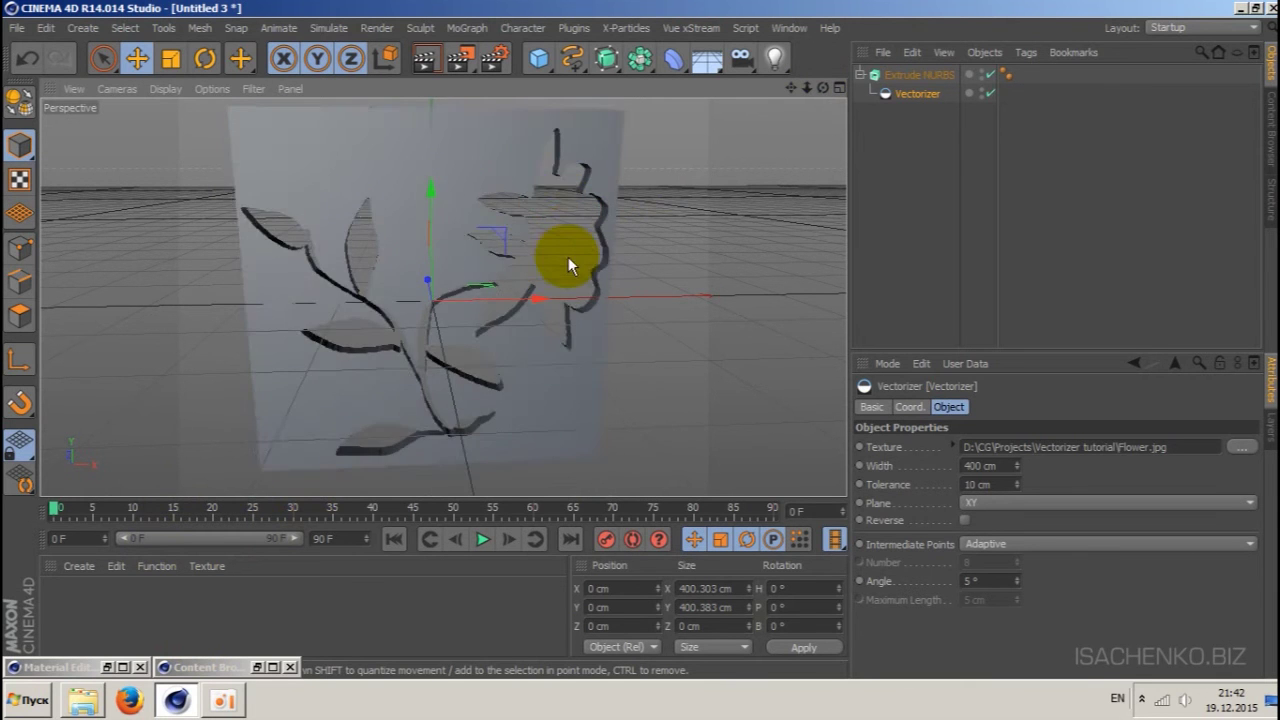
pyautogui.click(565, 183)
pyautogui.click(387, 150)
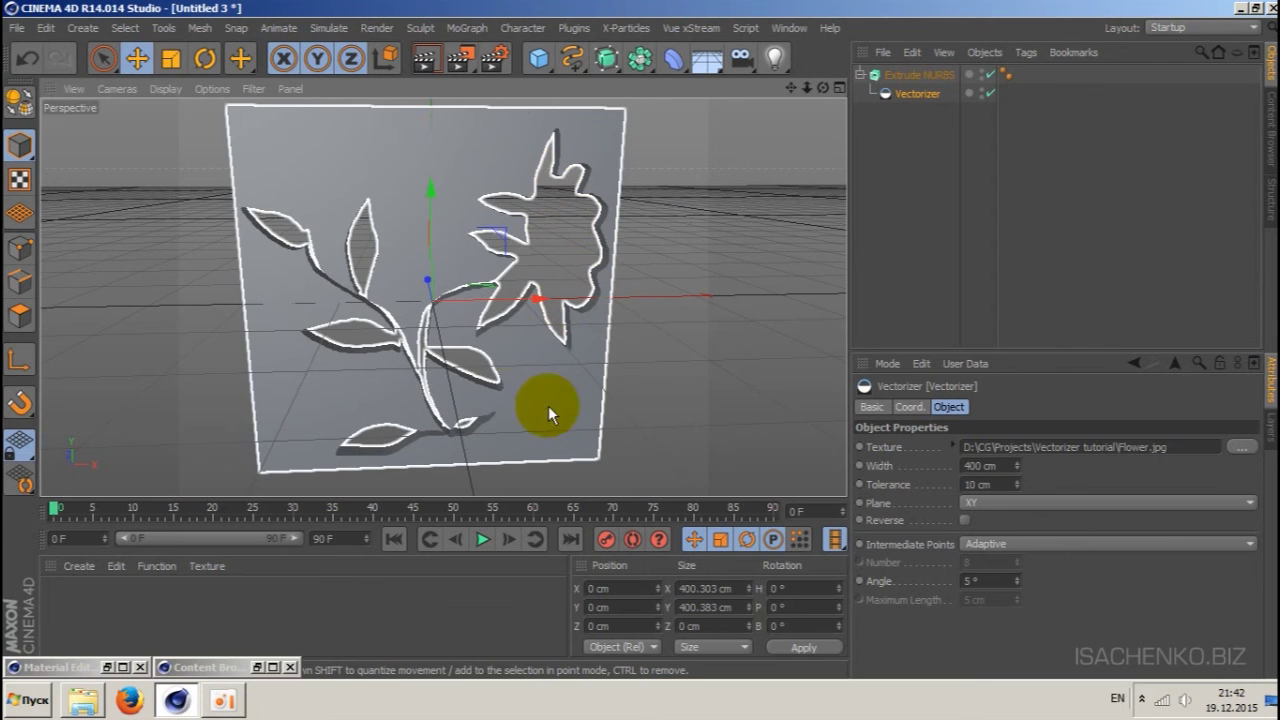
# - Deselect the plate and select the Vectorizer under the Extrude NURBS to view its settings
pyautogui.click(730, 338)
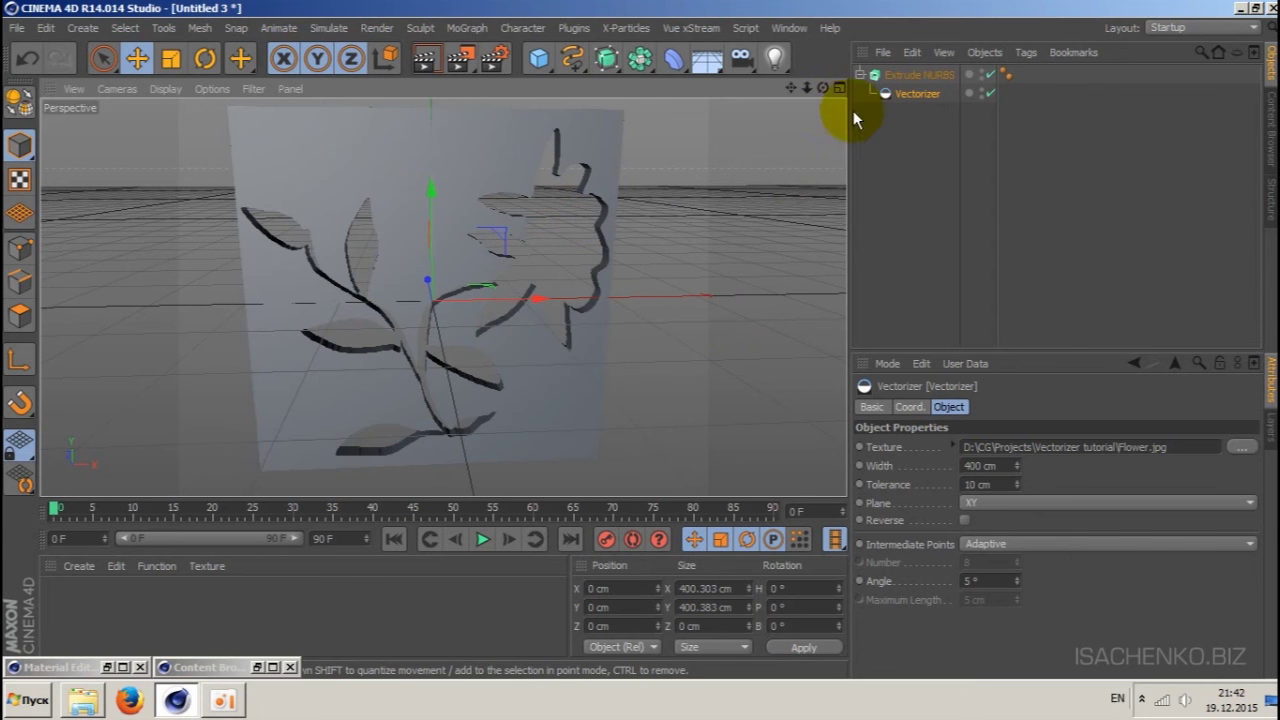
pyautogui.click(917, 76)
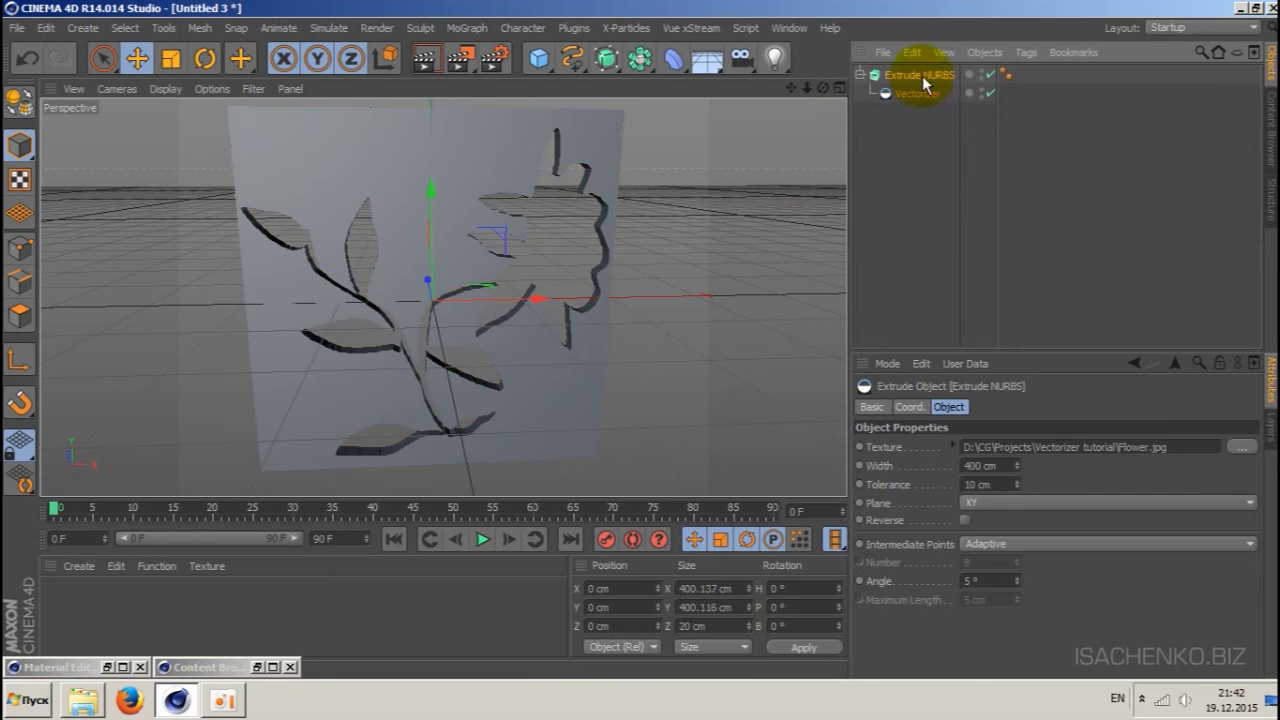
pyautogui.click(914, 92)
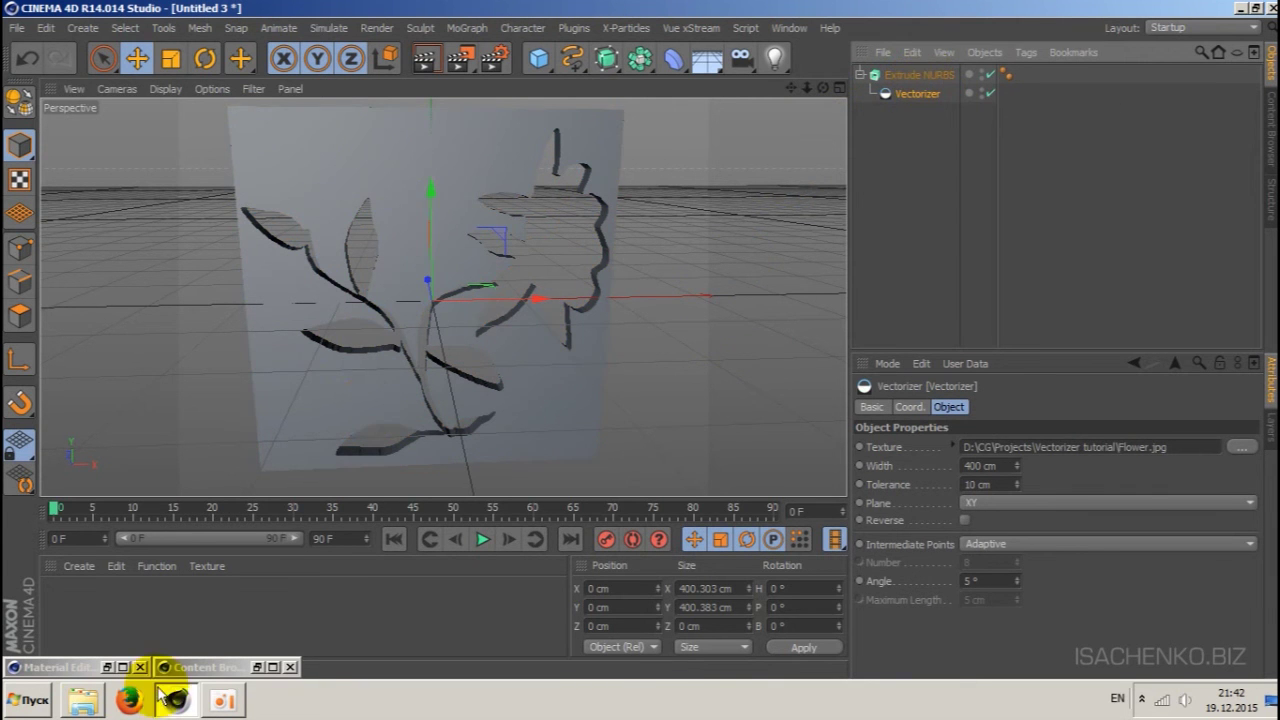
pyautogui.click(83, 700)
pyautogui.doubleClick(375, 262)
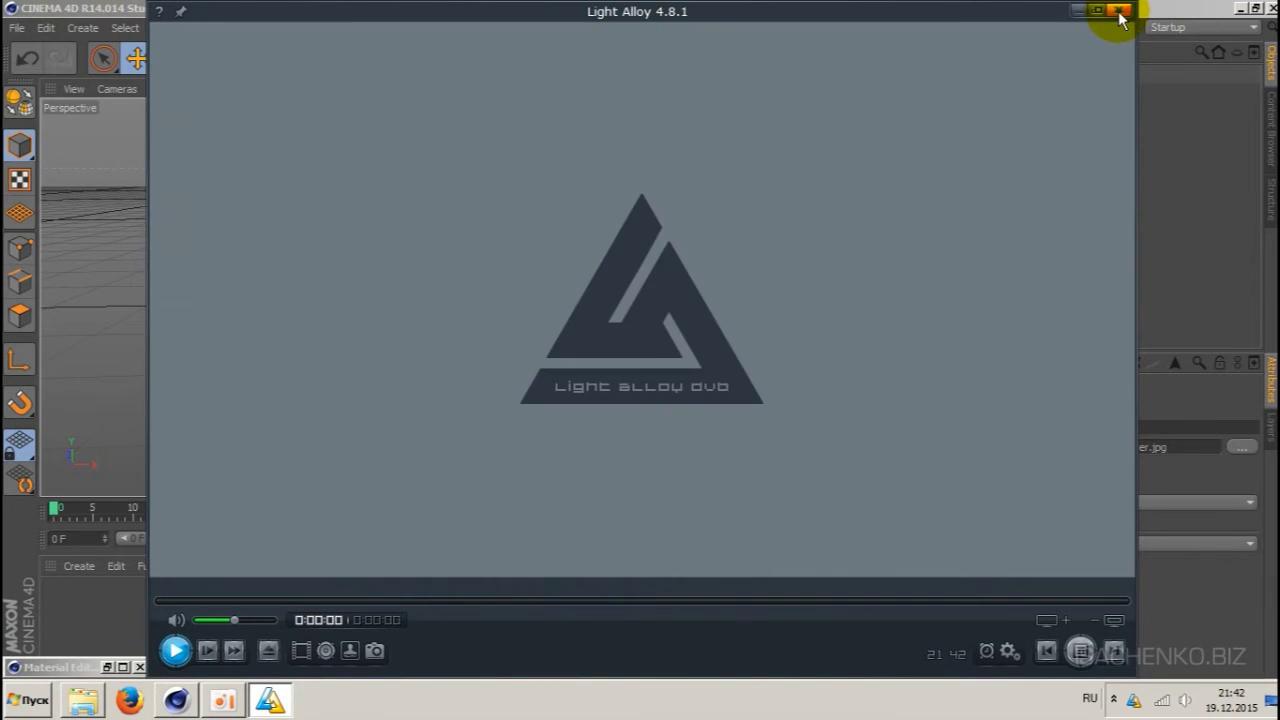
pyautogui.click(1120, 12)
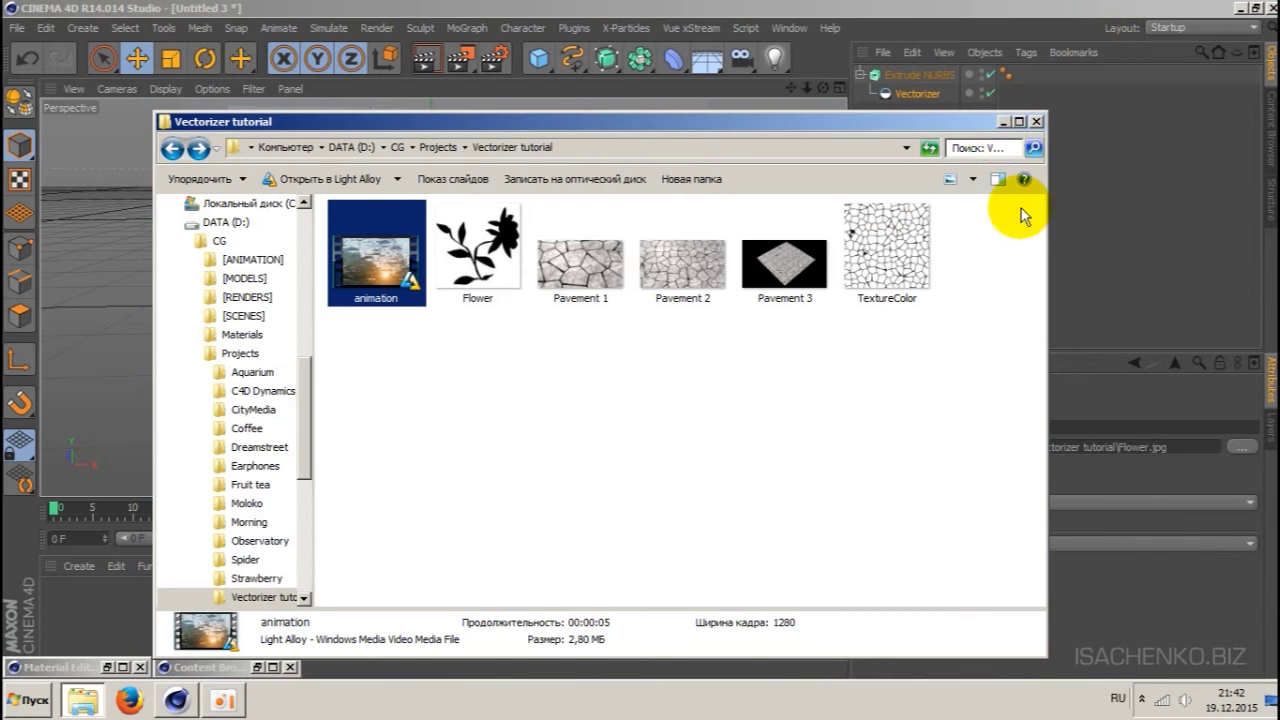
pyautogui.click(1001, 122)
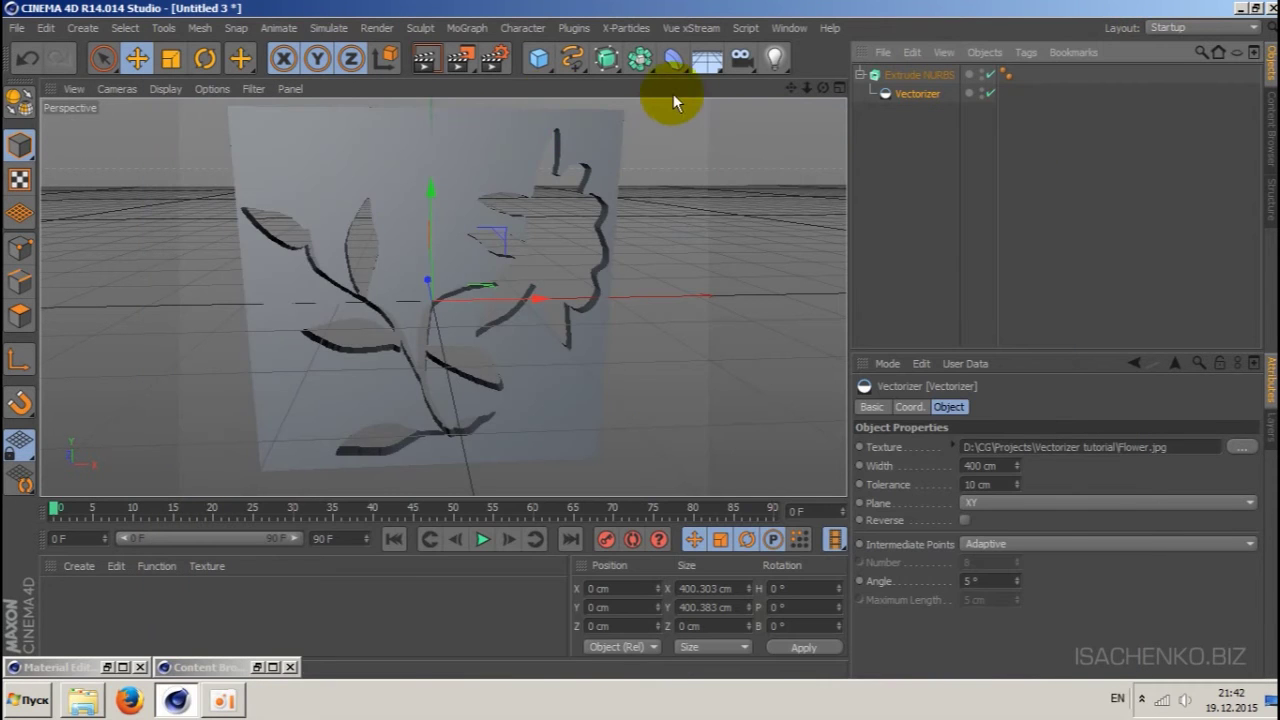
pyautogui.click(668, 66)
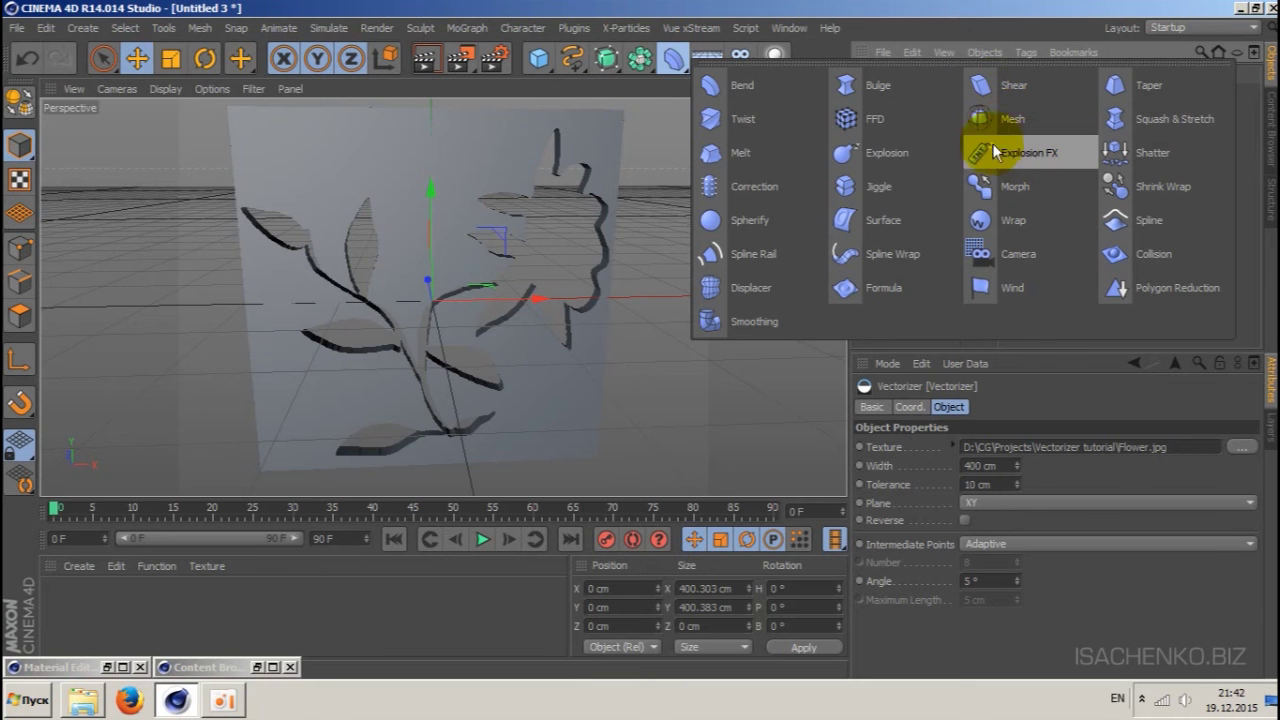
# - Dismiss the deformer list and close the Untitled 3 project from the File menu
pyautogui.click(669, 59)
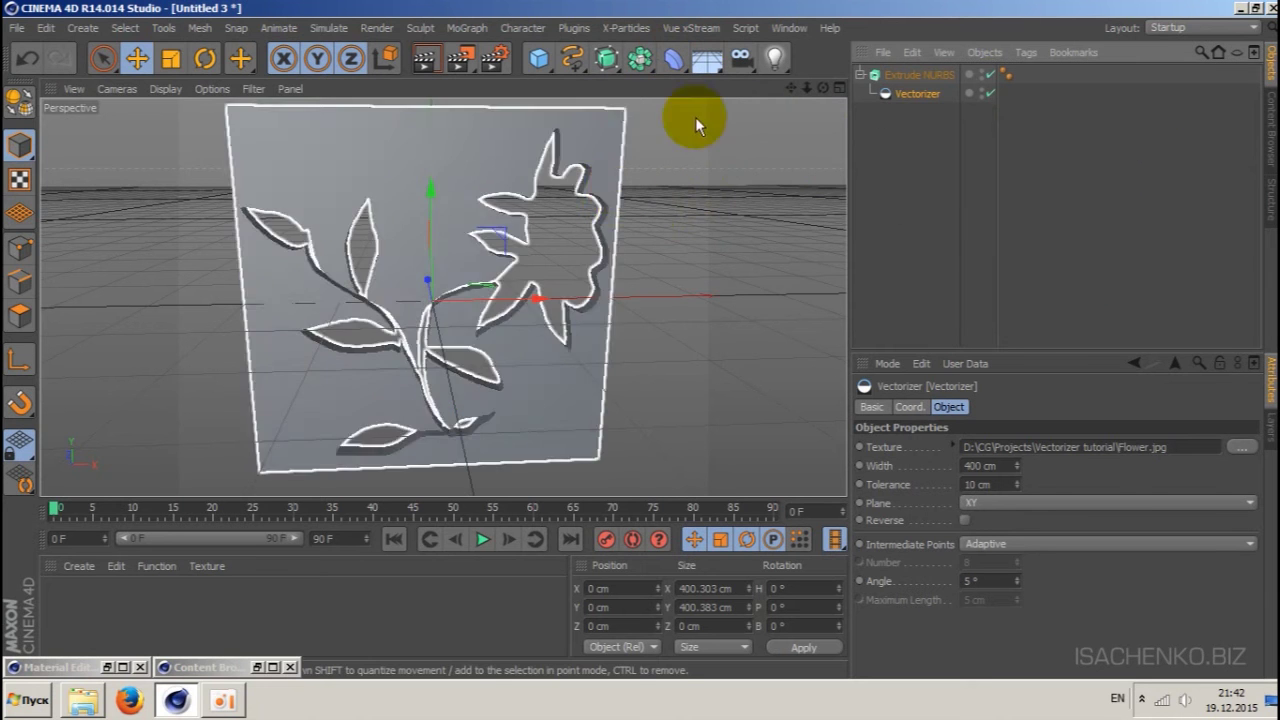
pyautogui.click(12, 29)
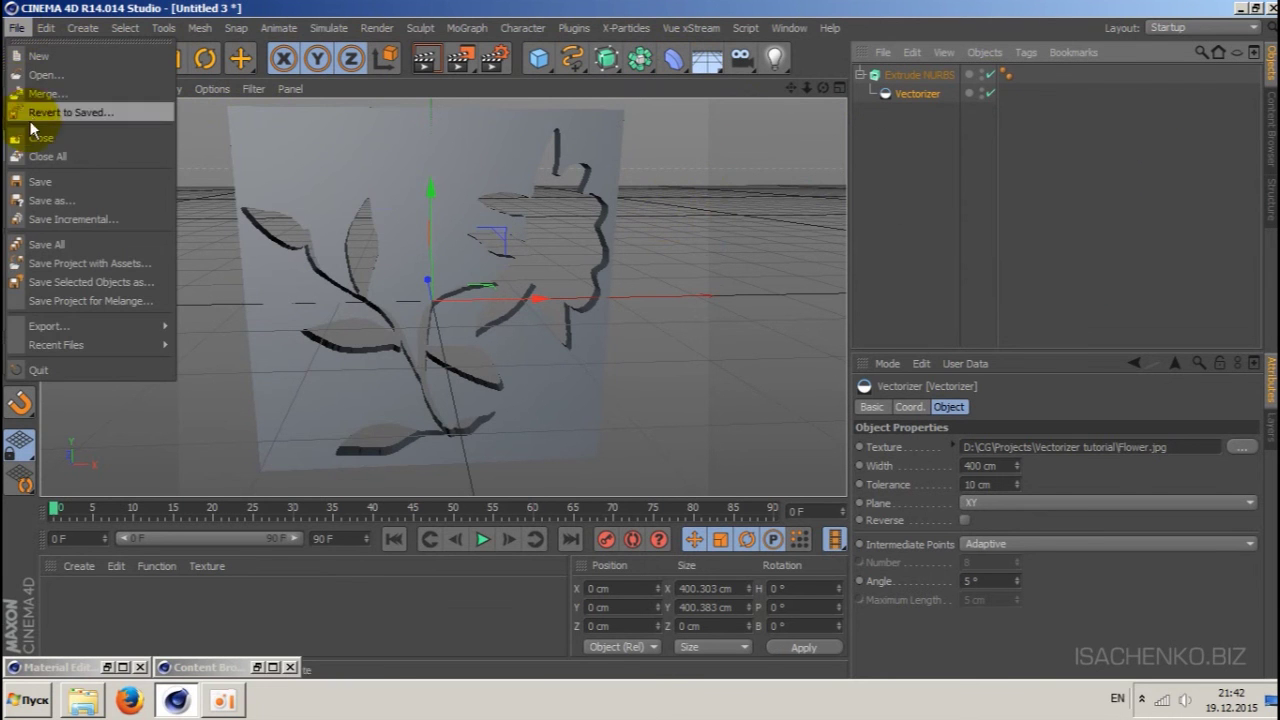
pyautogui.click(53, 152)
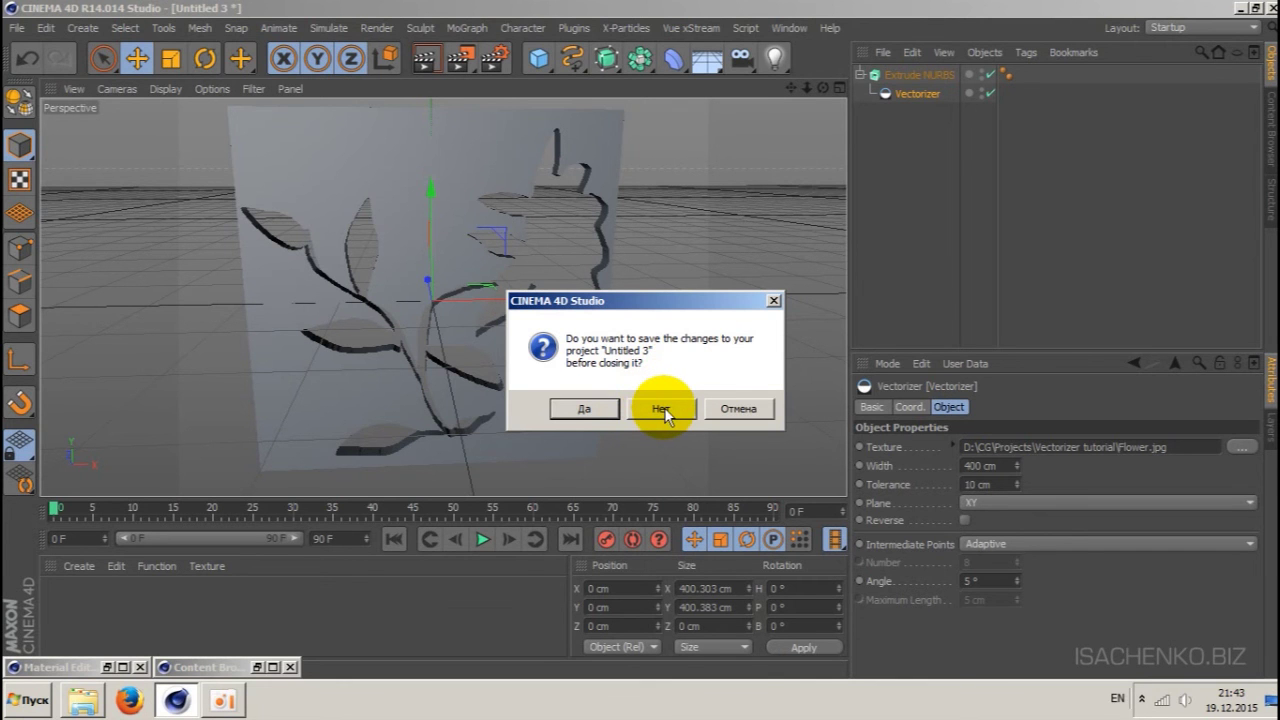
# - Close Untitled 3 without saving and delete the marble texture tag from the pavement
pyautogui.click(665, 408)
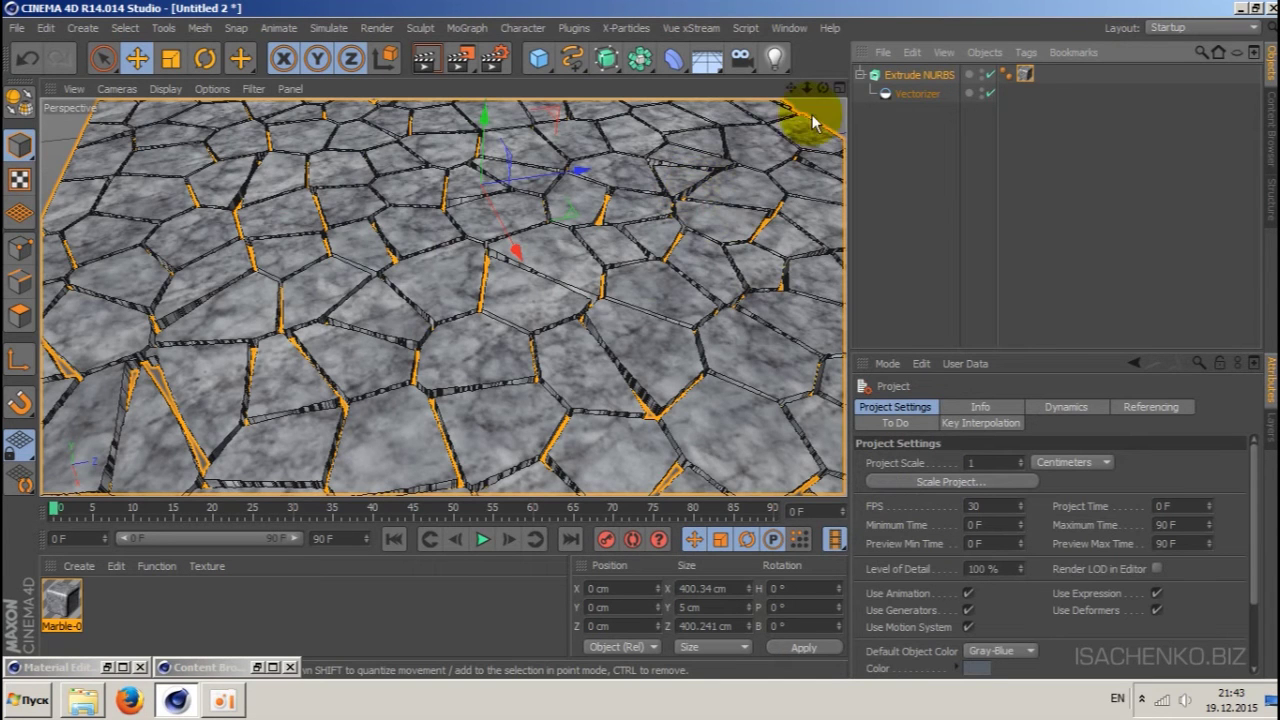
pyautogui.click(1025, 74)
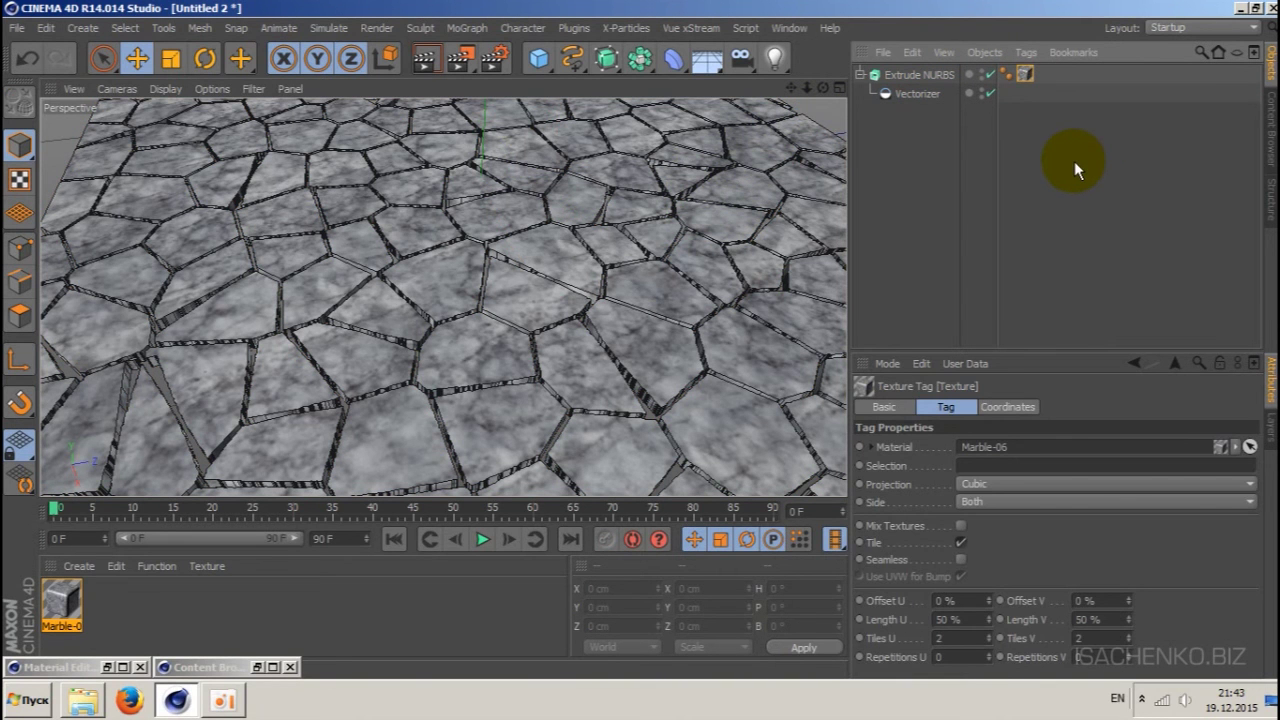
pyautogui.press('Delete')
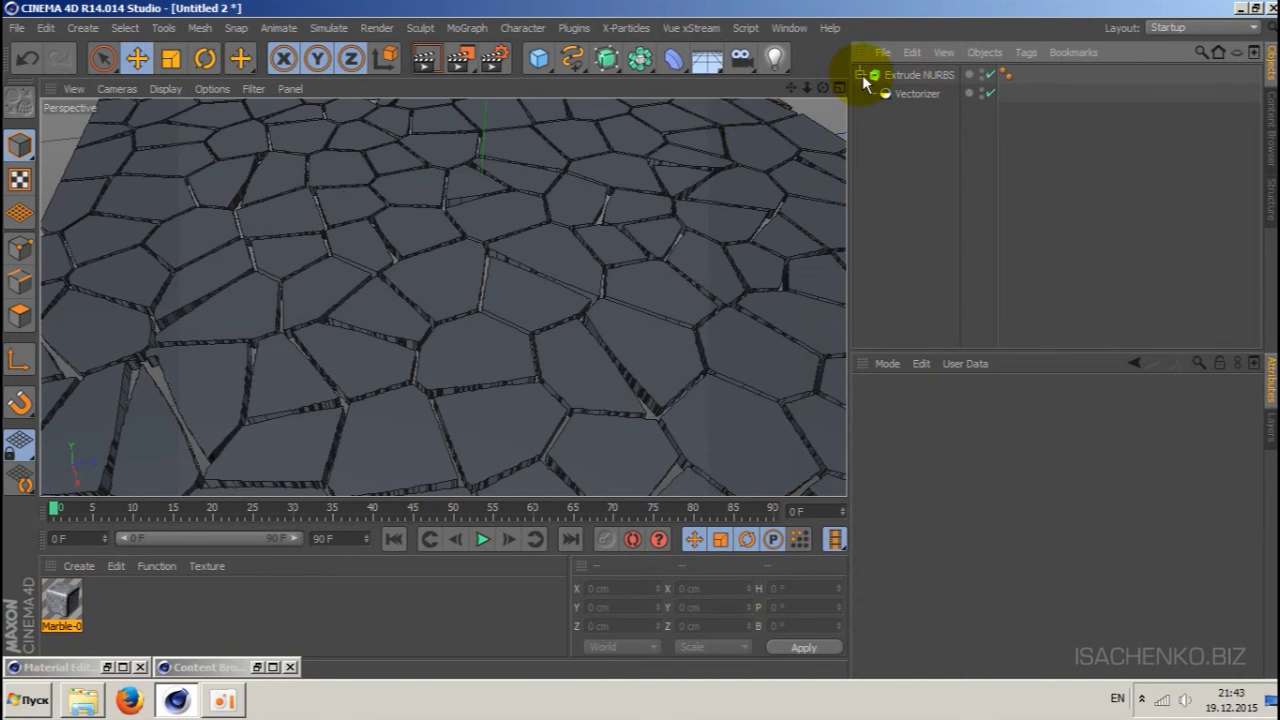
pyautogui.click(860, 75)
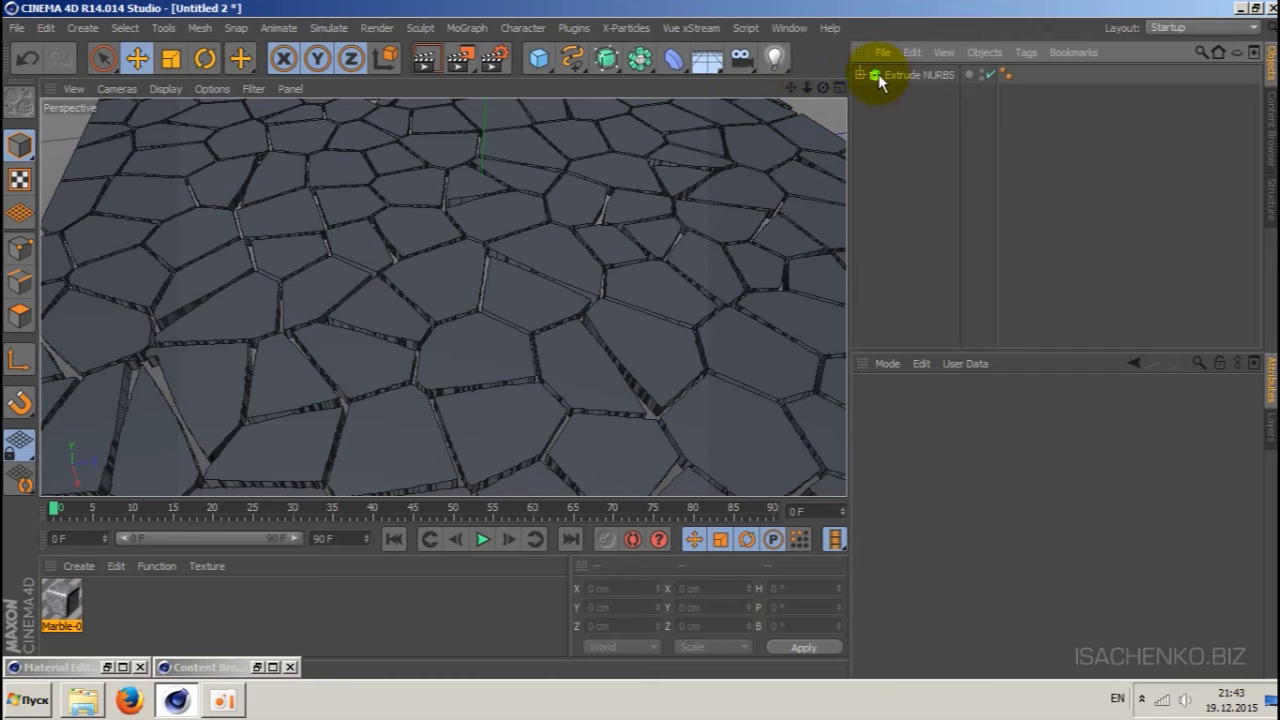
pyautogui.click(860, 75)
pyautogui.moveTo(821, 88); pyautogui.dragTo(845, 100)
# - Make the pavement editable and connect it with Cap 1 and Cap 2 into one object
pyautogui.click(910, 76)
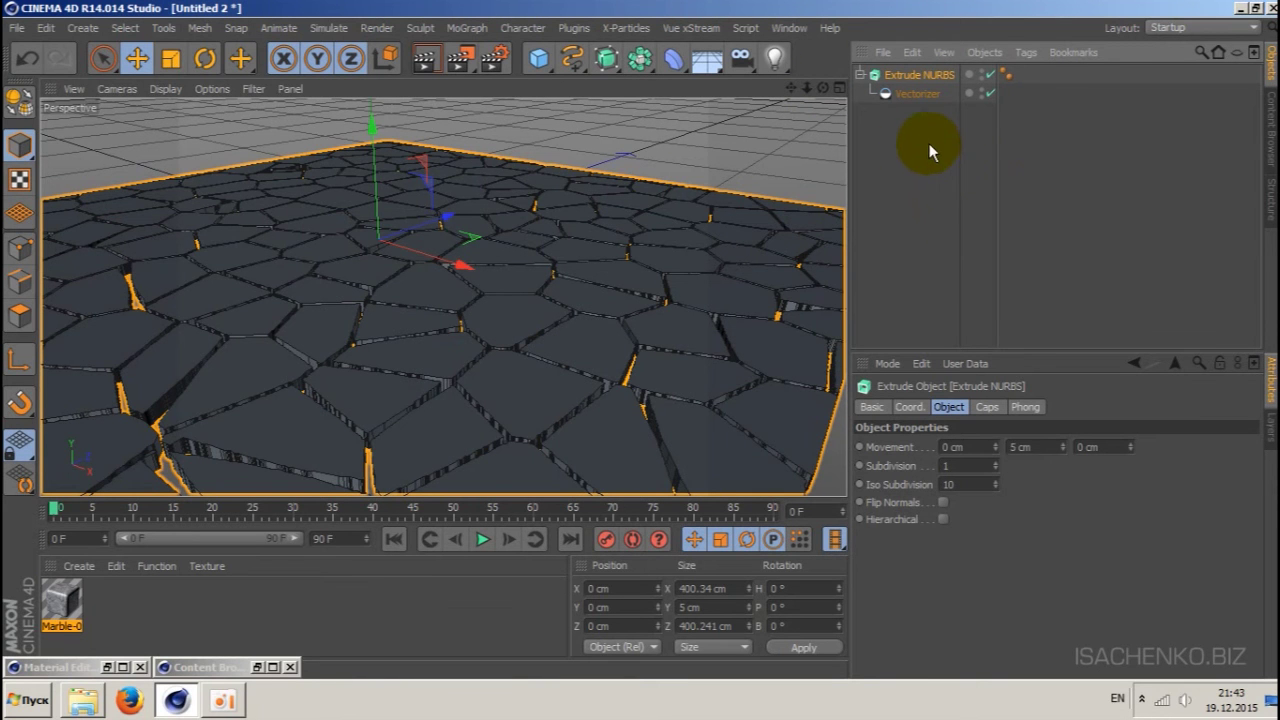
pyautogui.click(20, 103)
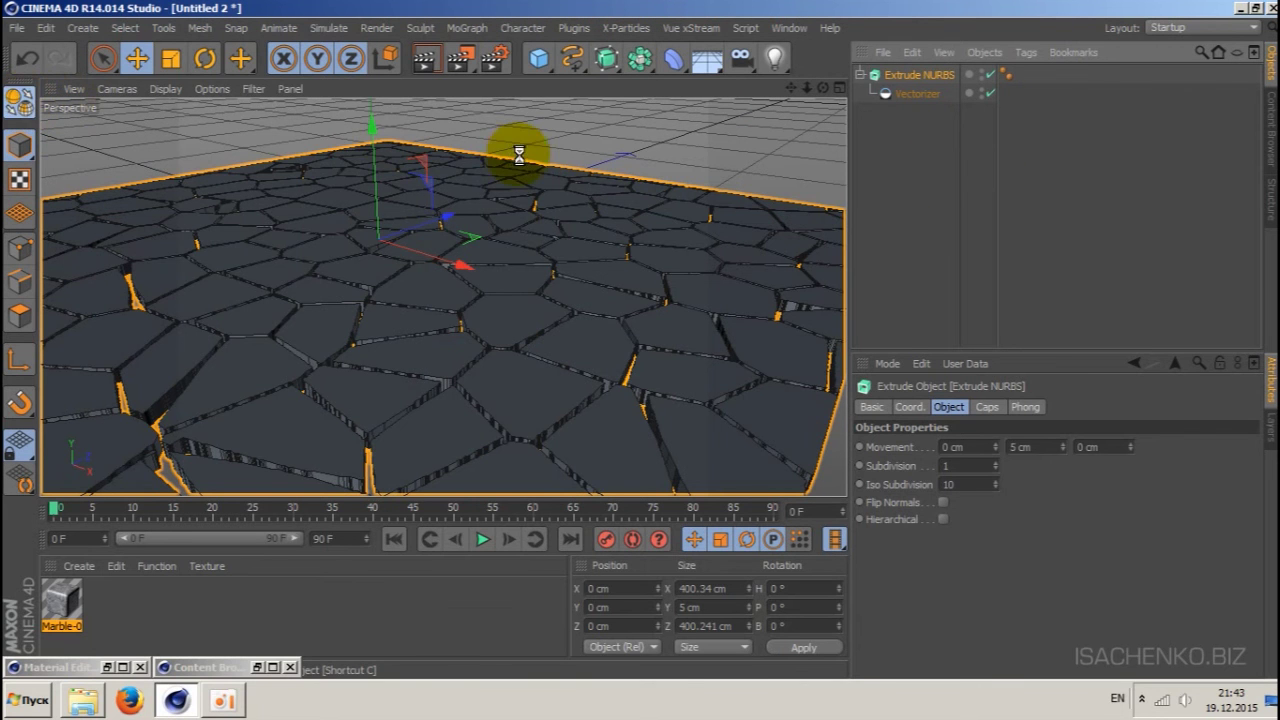
pyautogui.click(859, 74)
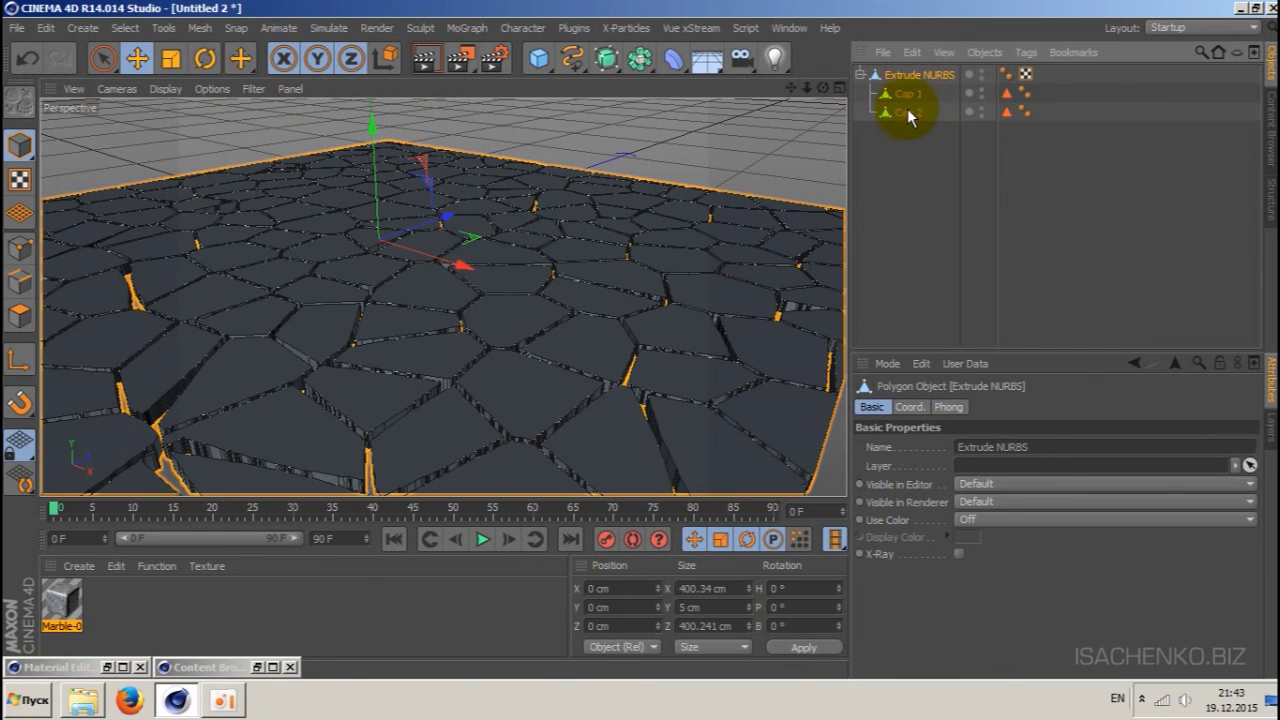
pyautogui.keyDown('shift'); pyautogui.click(907, 111); pyautogui.keyUp('shift')
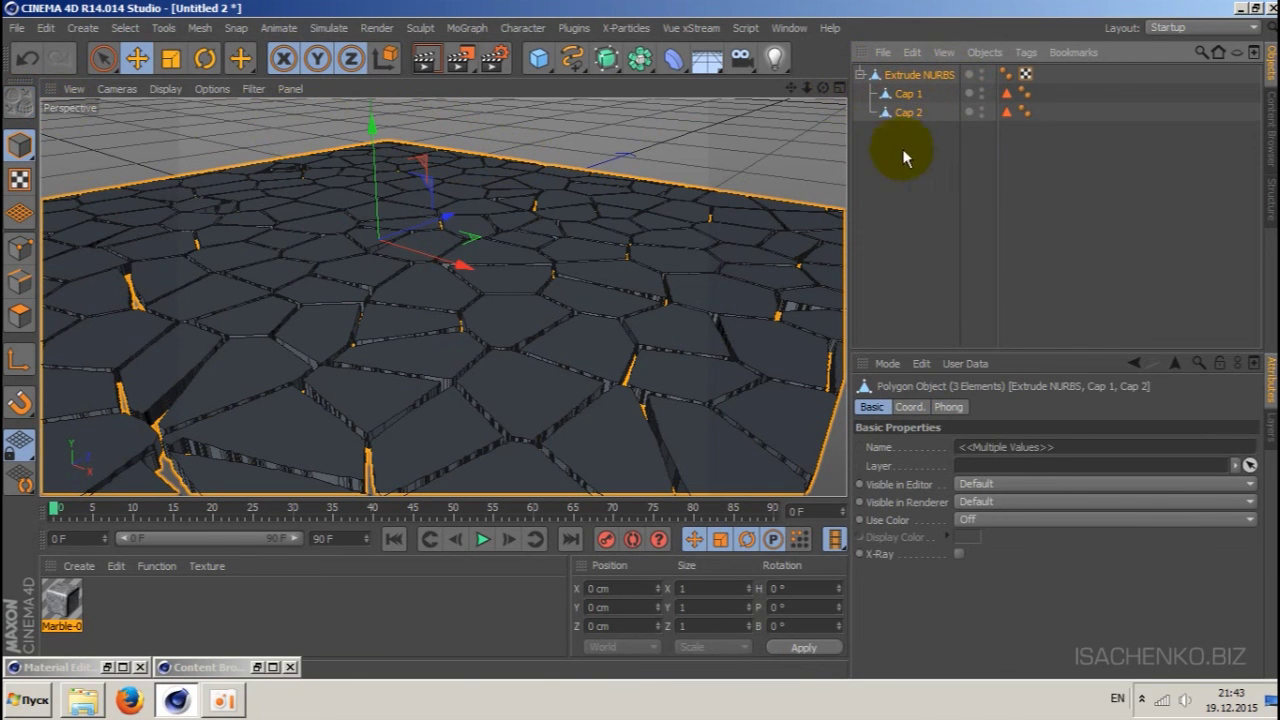
pyautogui.click(982, 53)
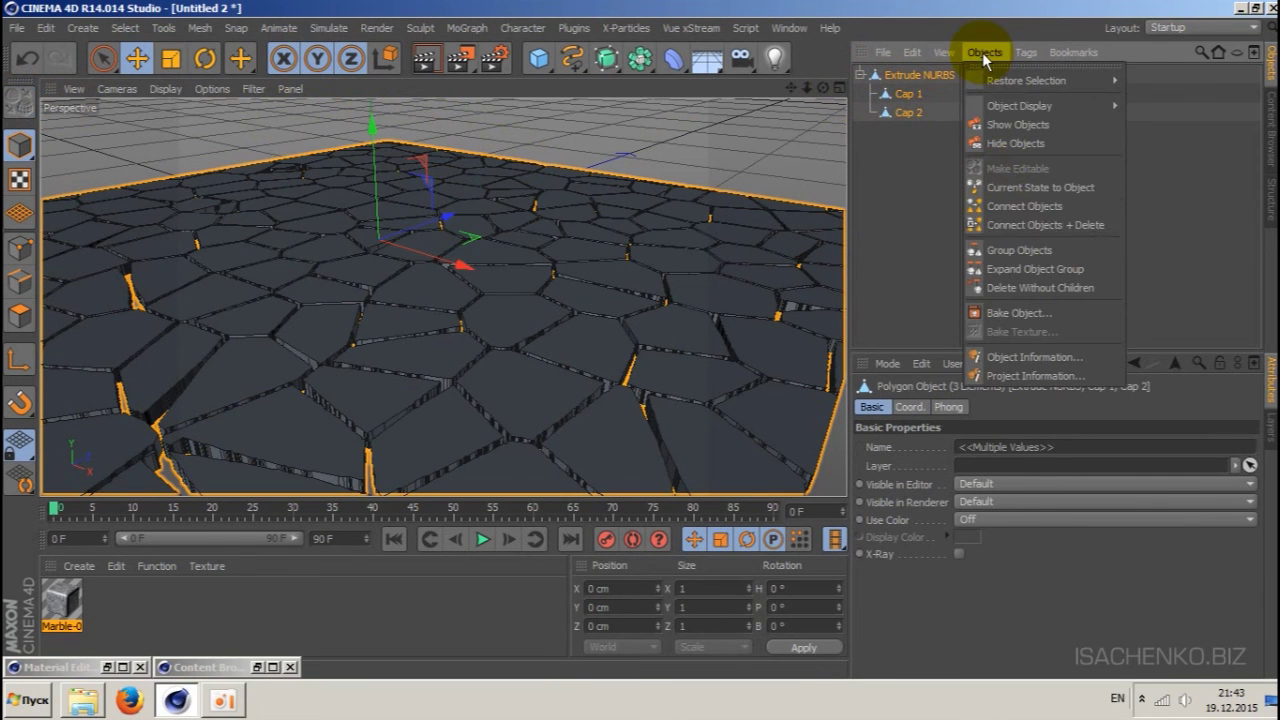
pyautogui.click(1030, 224)
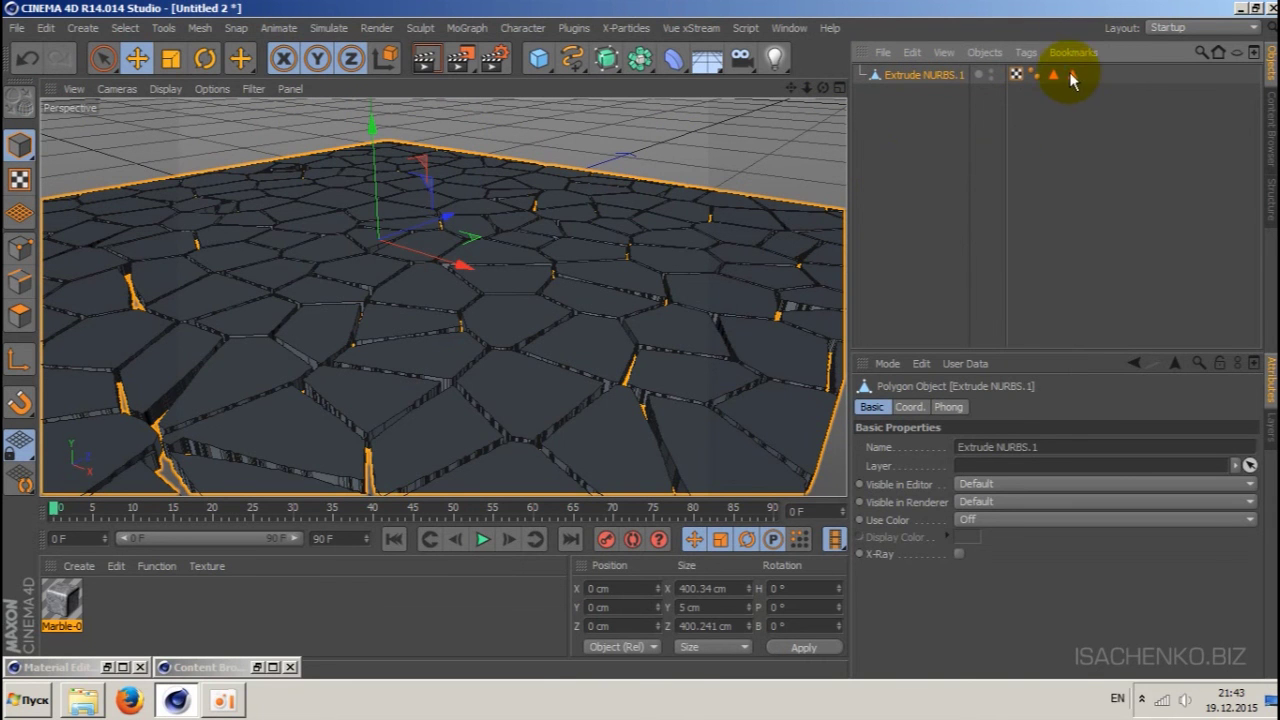
# - Delete both polygon selection tags from Extrude NURBS.1
pyautogui.click(1070, 74)
pyautogui.click(1055, 108)
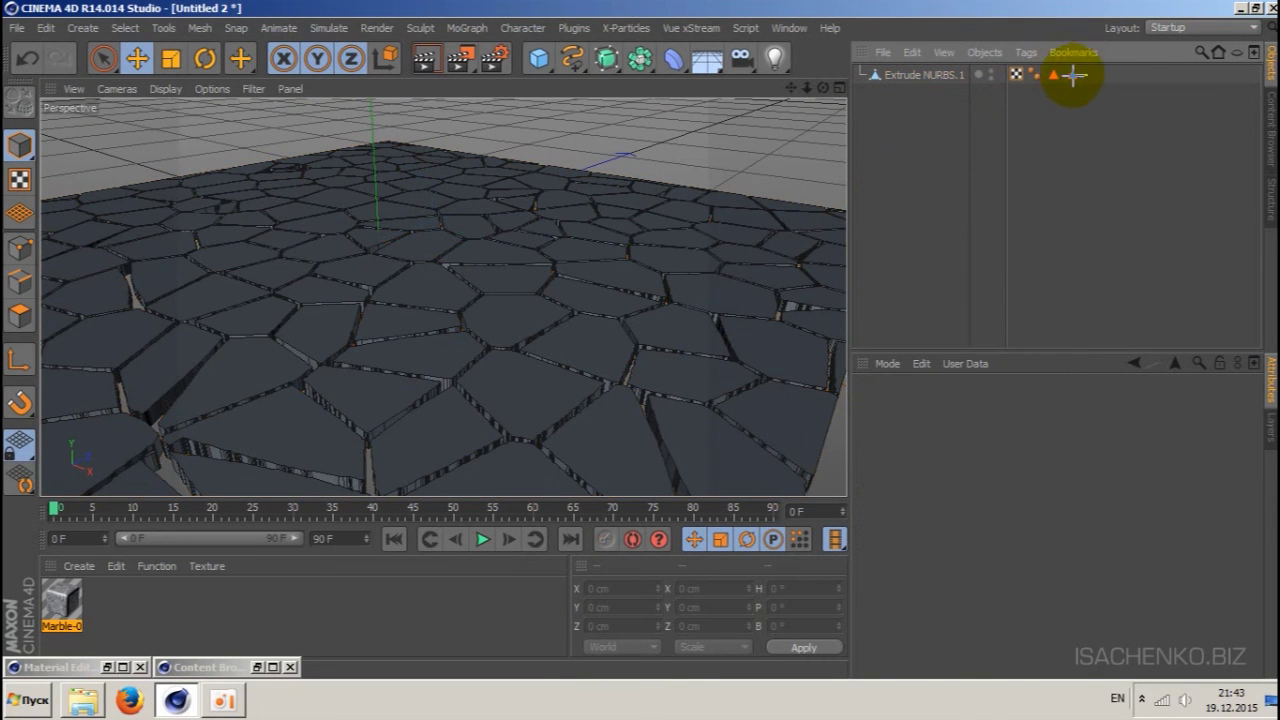
pyautogui.moveTo(1087, 74); pyautogui.dragTo(1048, 80)
pyautogui.press('Delete')
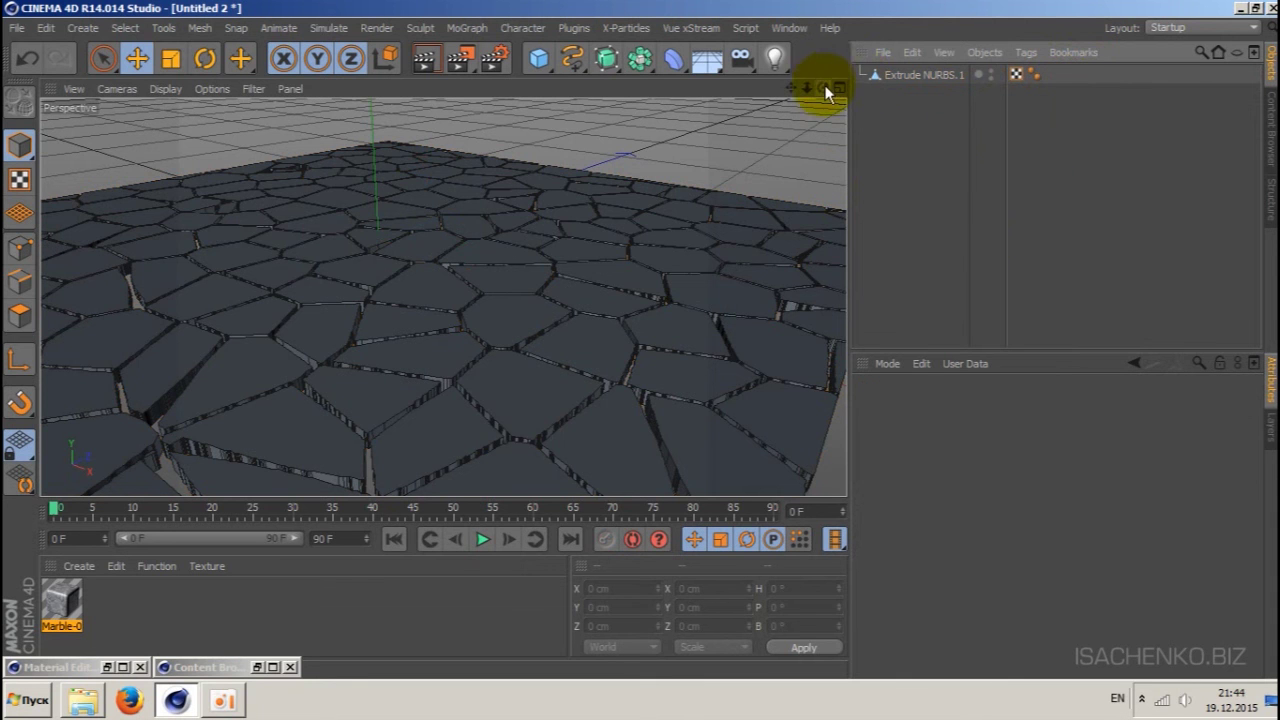
# - Add an Explosion FX deformer as a child of Extrude NURBS.1 and zoom out over the plane
pyautogui.moveTo(822, 88); pyautogui.dragTo(442, 297)
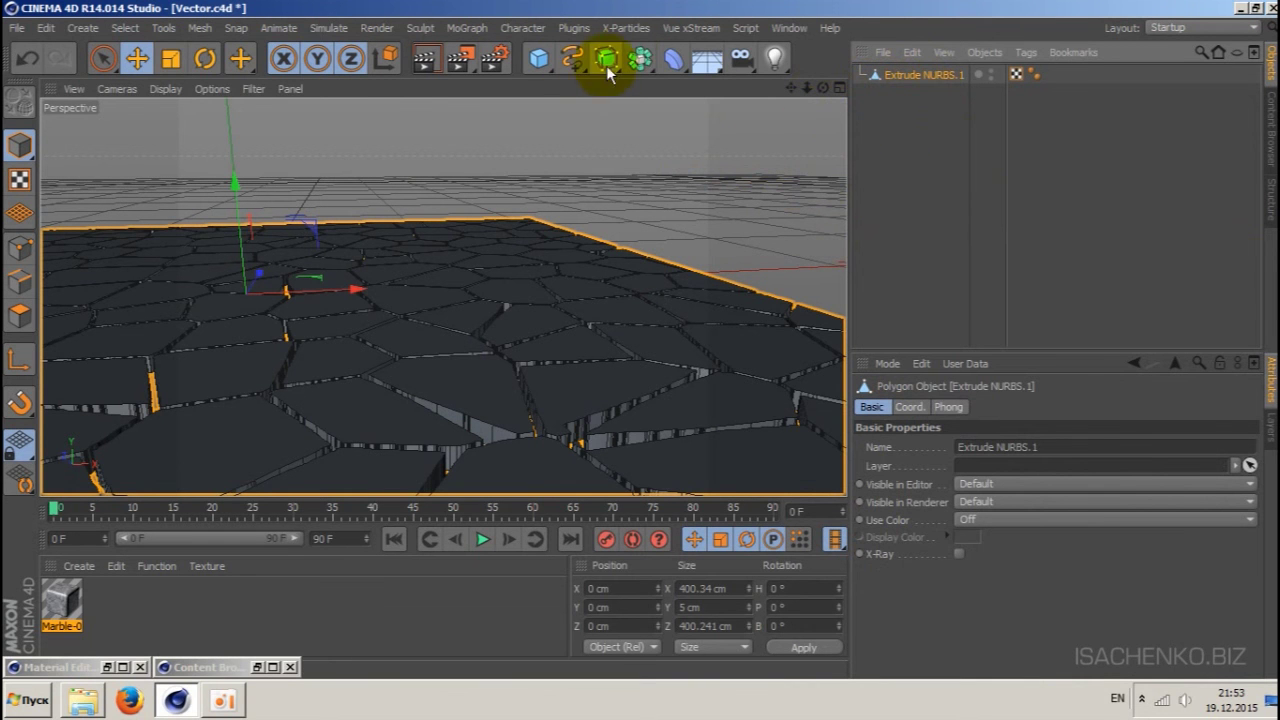
pyautogui.click(677, 60)
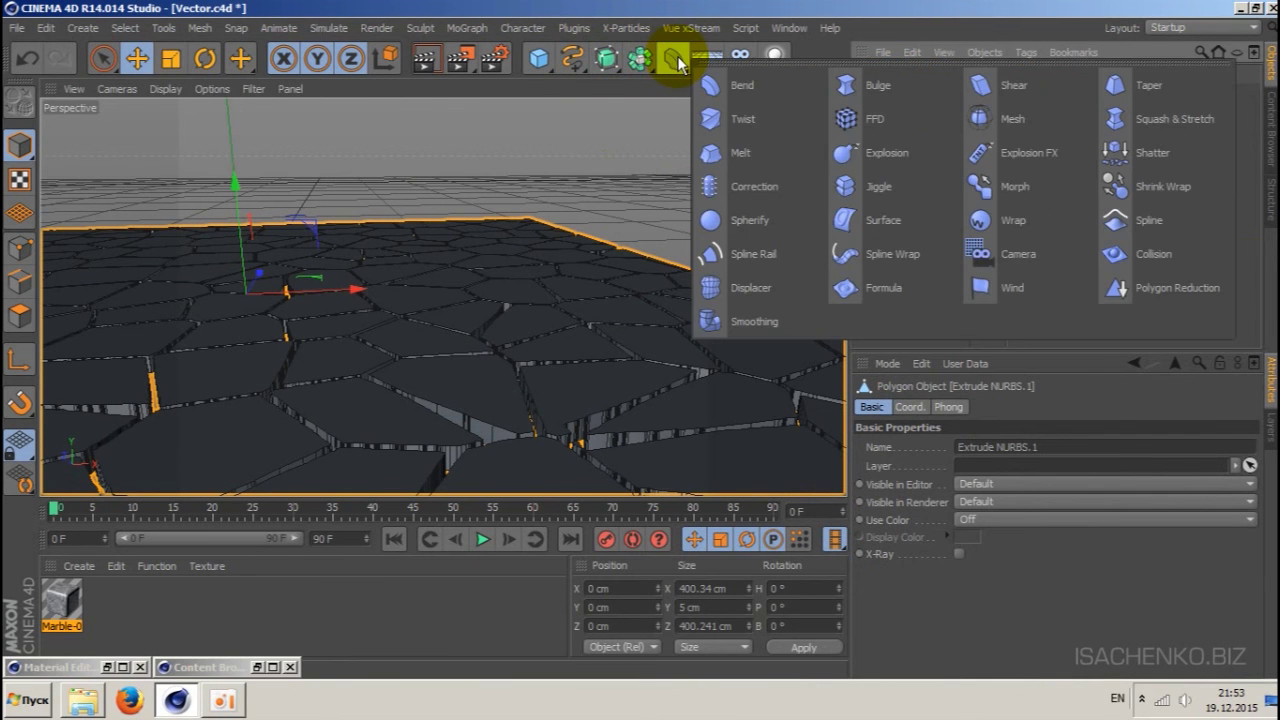
pyautogui.click(1029, 157)
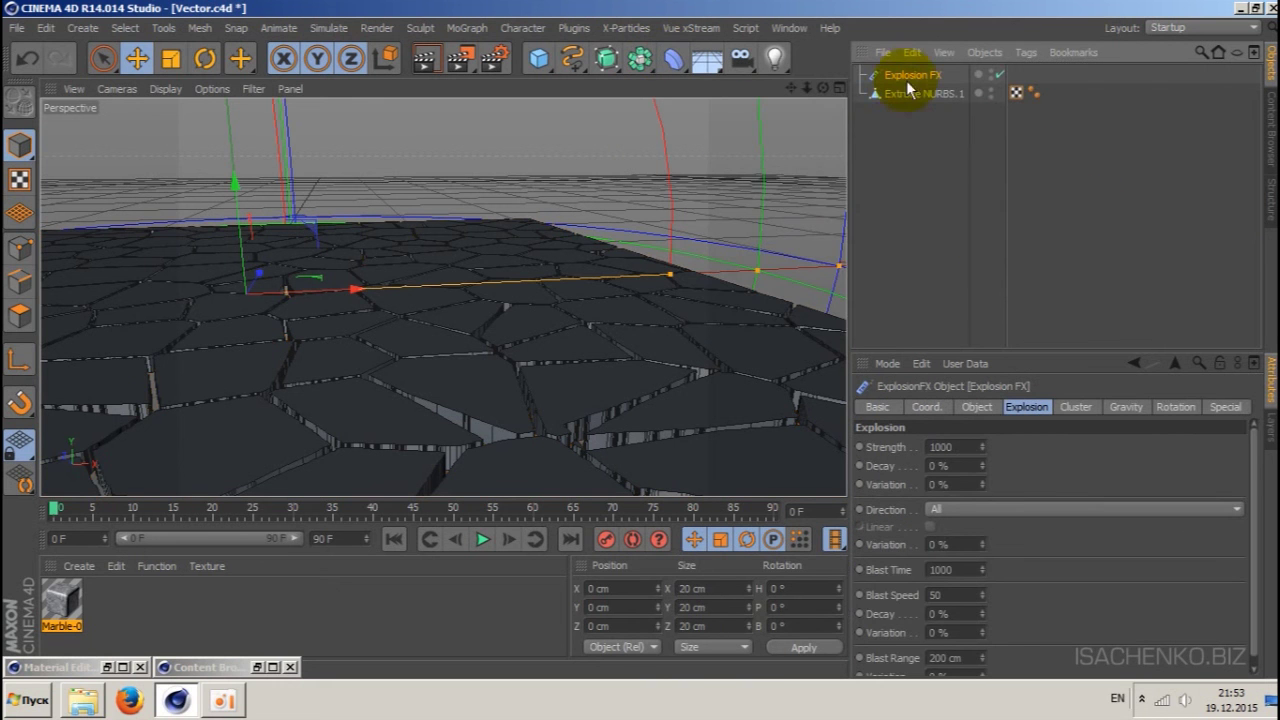
pyautogui.moveTo(913, 74); pyautogui.dragTo(922, 93)
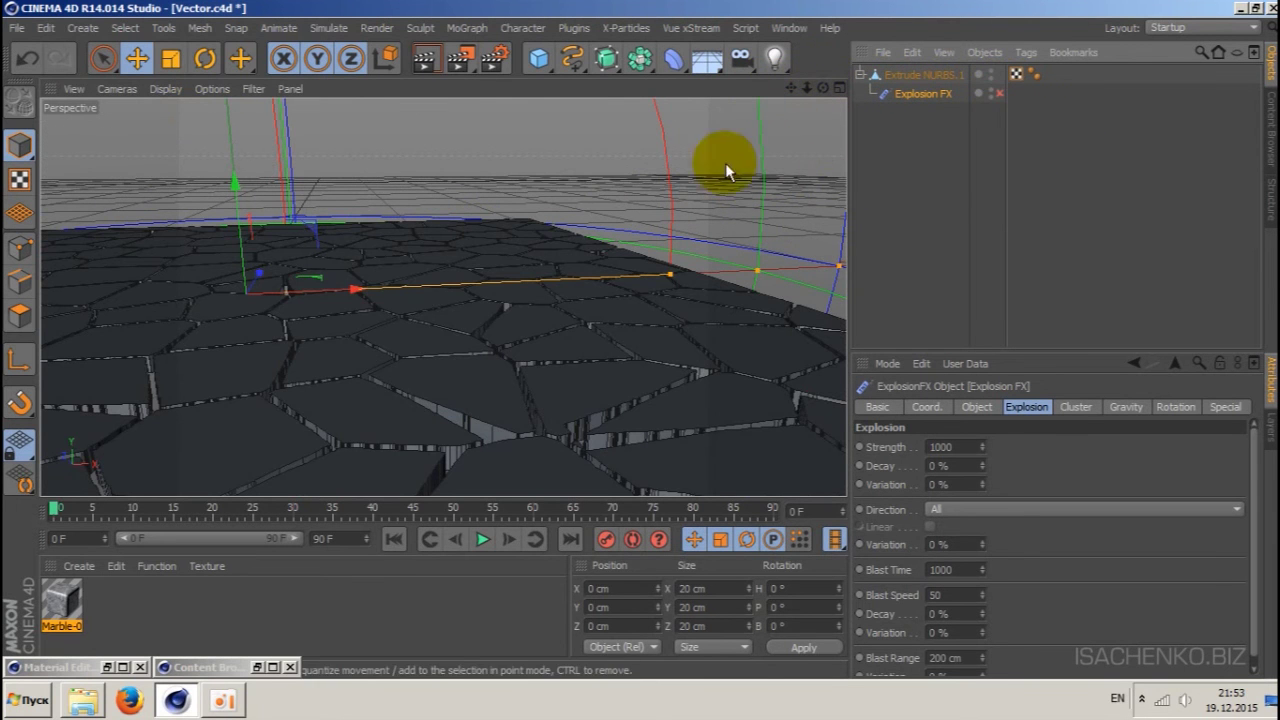
pyautogui.moveTo(806, 87)
pyautogui.mouseDown()
pyautogui.moveTo(790, 100)
pyautogui.moveTo(824, 90)
pyautogui.moveTo(771, 86)
pyautogui.moveTo(805, 92)
pyautogui.mouseUp()
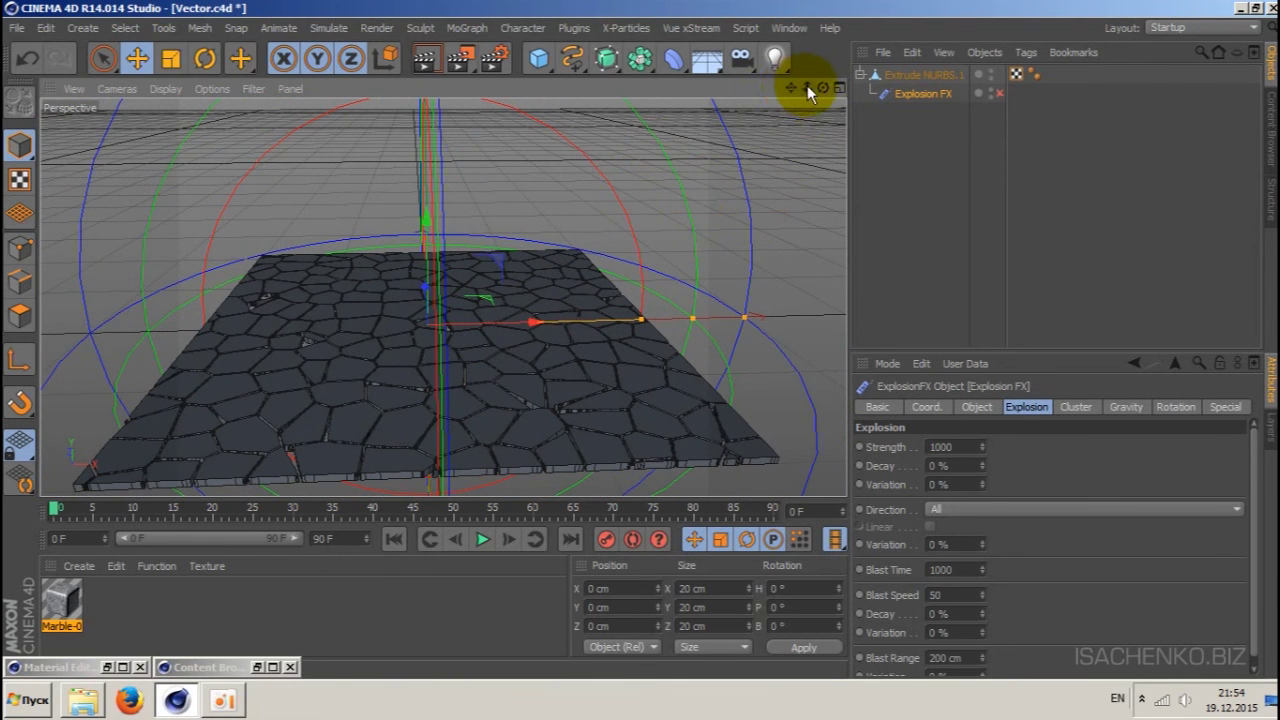
# - Scale the Explosion FX down to about 15.8 cm
pyautogui.moveTo(807, 87); pyautogui.dragTo(800, 95)
pyautogui.click(443, 337)
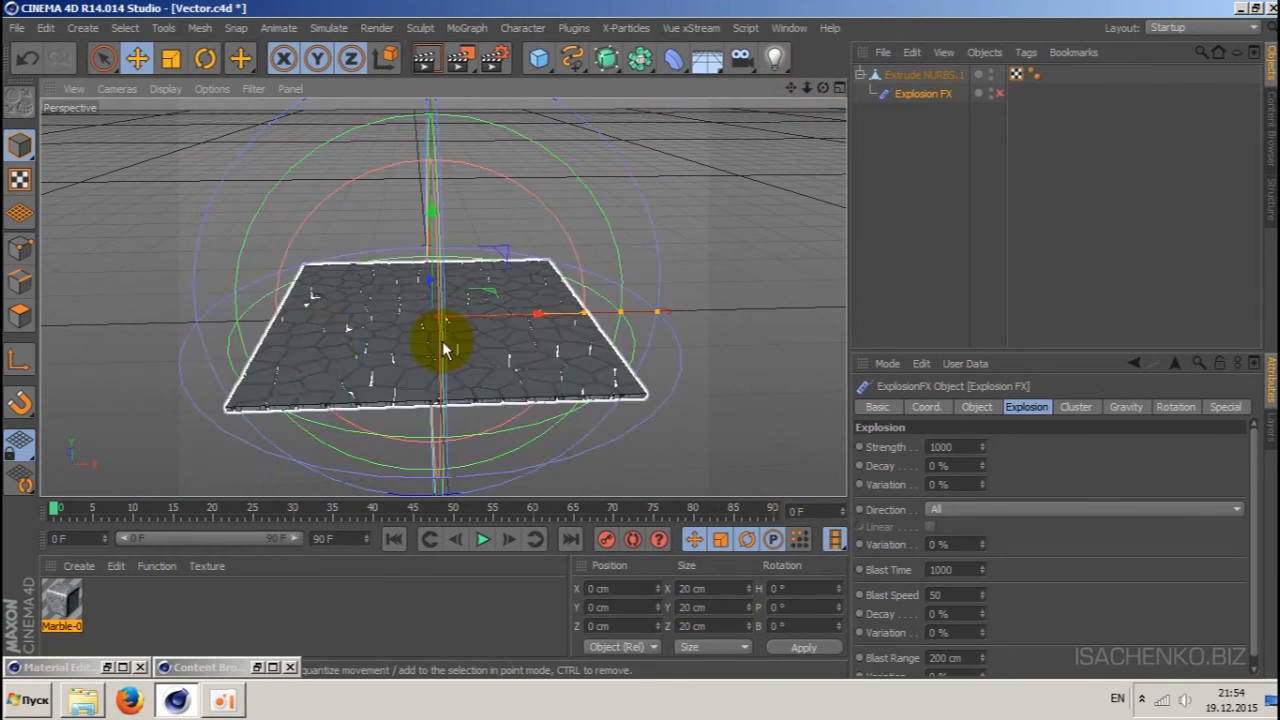
pyautogui.click(427, 247)
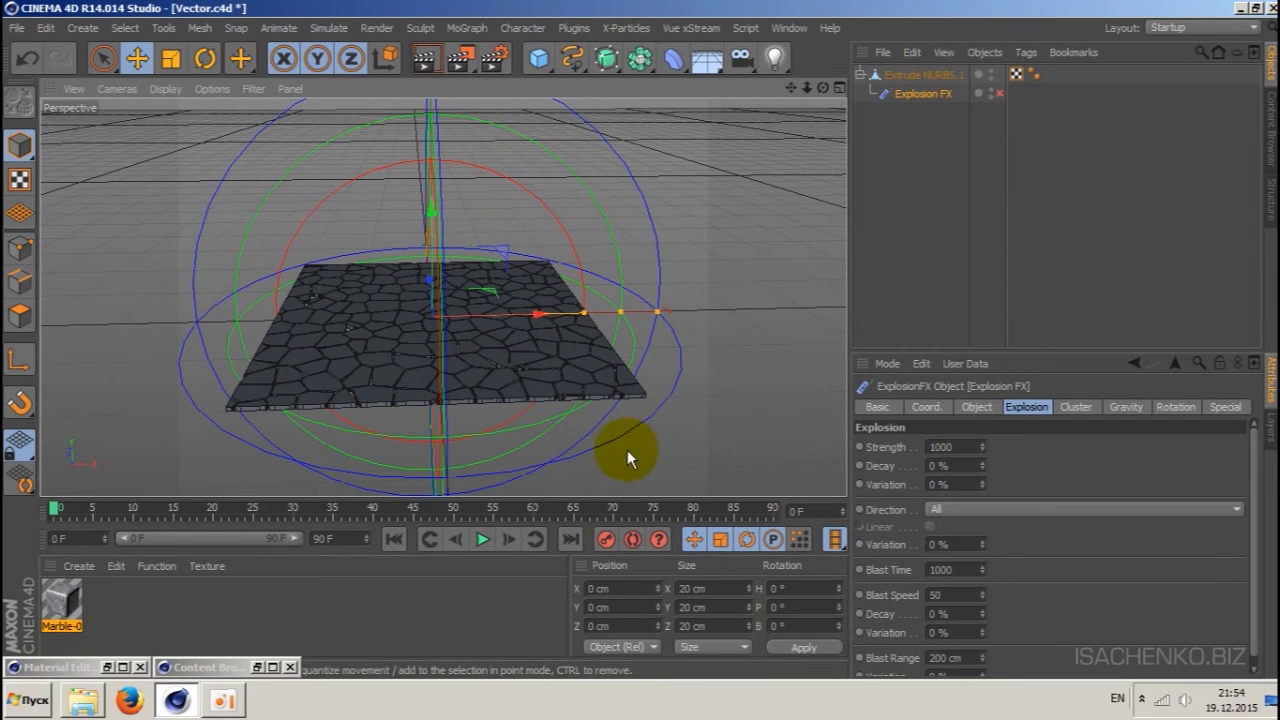
pyautogui.click(171, 58)
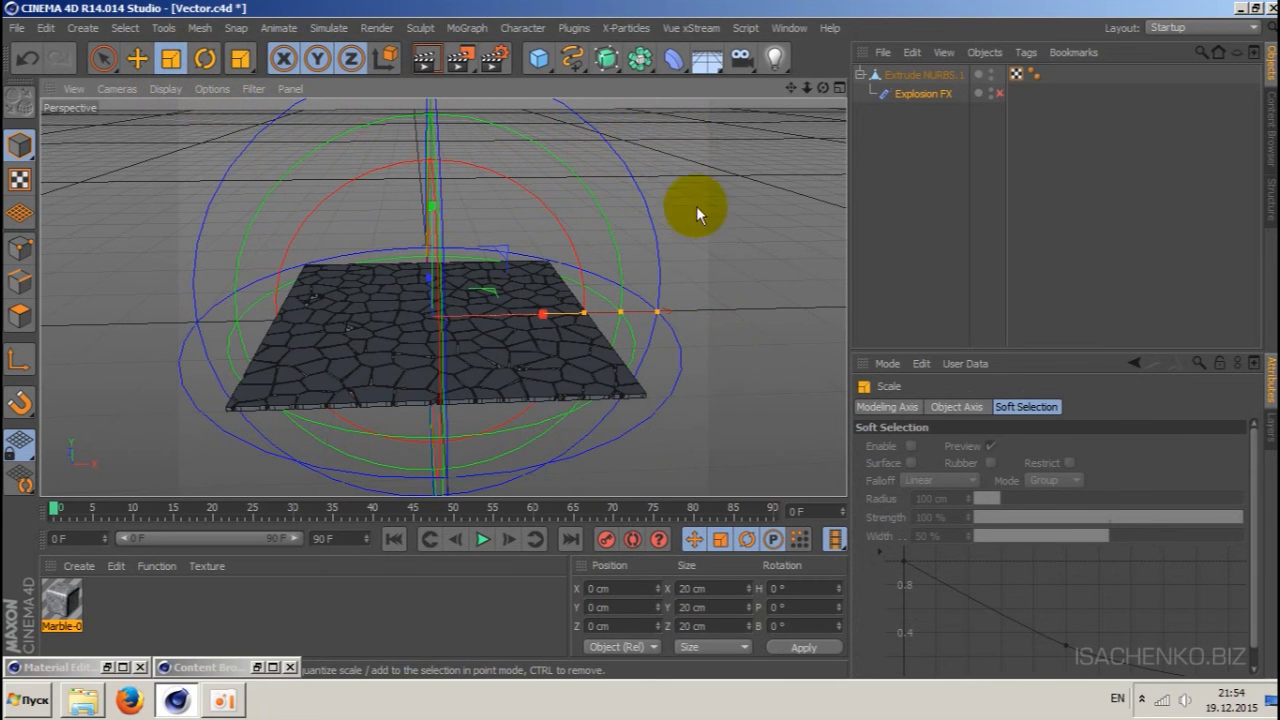
pyautogui.moveTo(635, 122); pyautogui.dragTo(547, 214)
pyautogui.moveTo(539, 216); pyautogui.dragTo(537, 220)
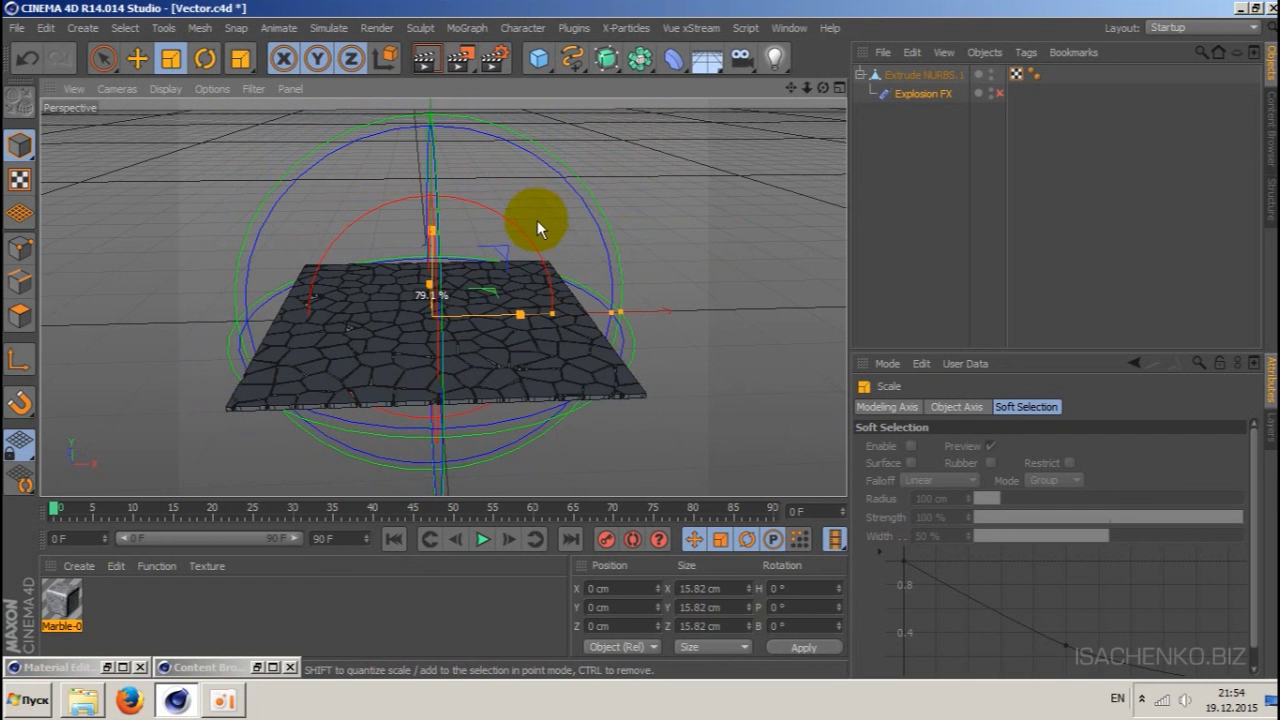
# - Set the Explosion FX Time to 5 % on its Object tab
pyautogui.click(914, 94)
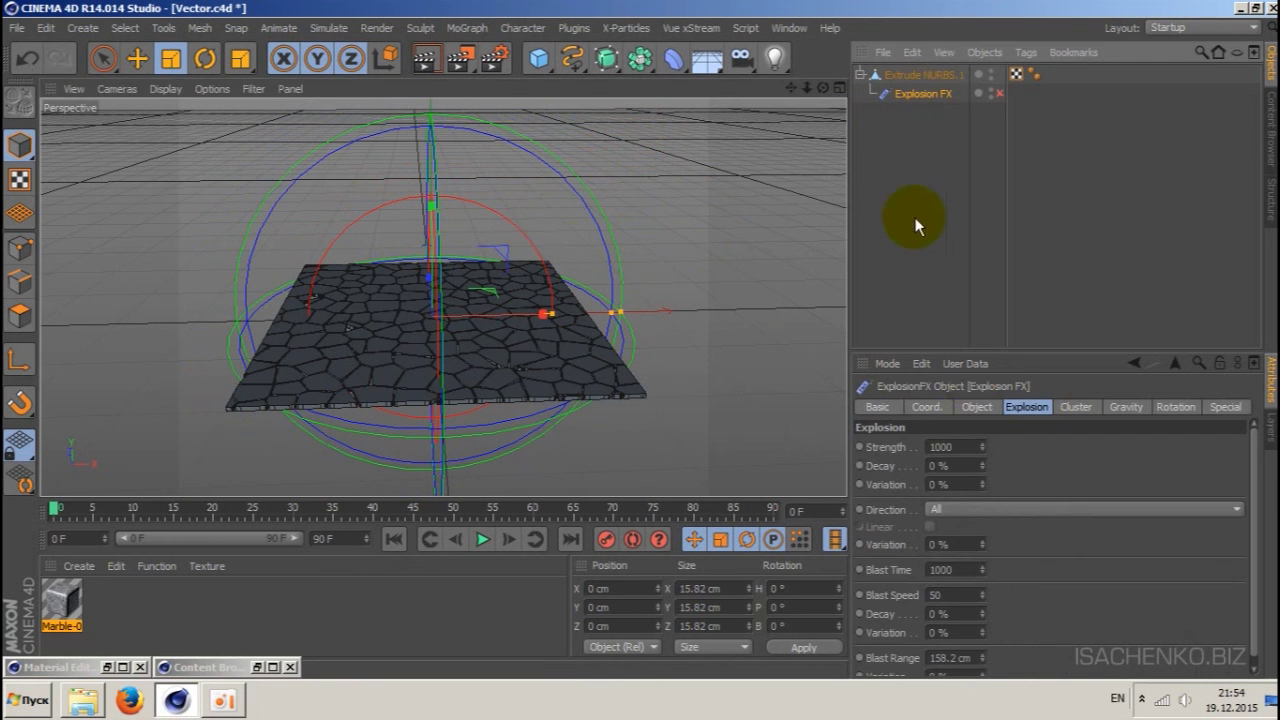
pyautogui.click(979, 407)
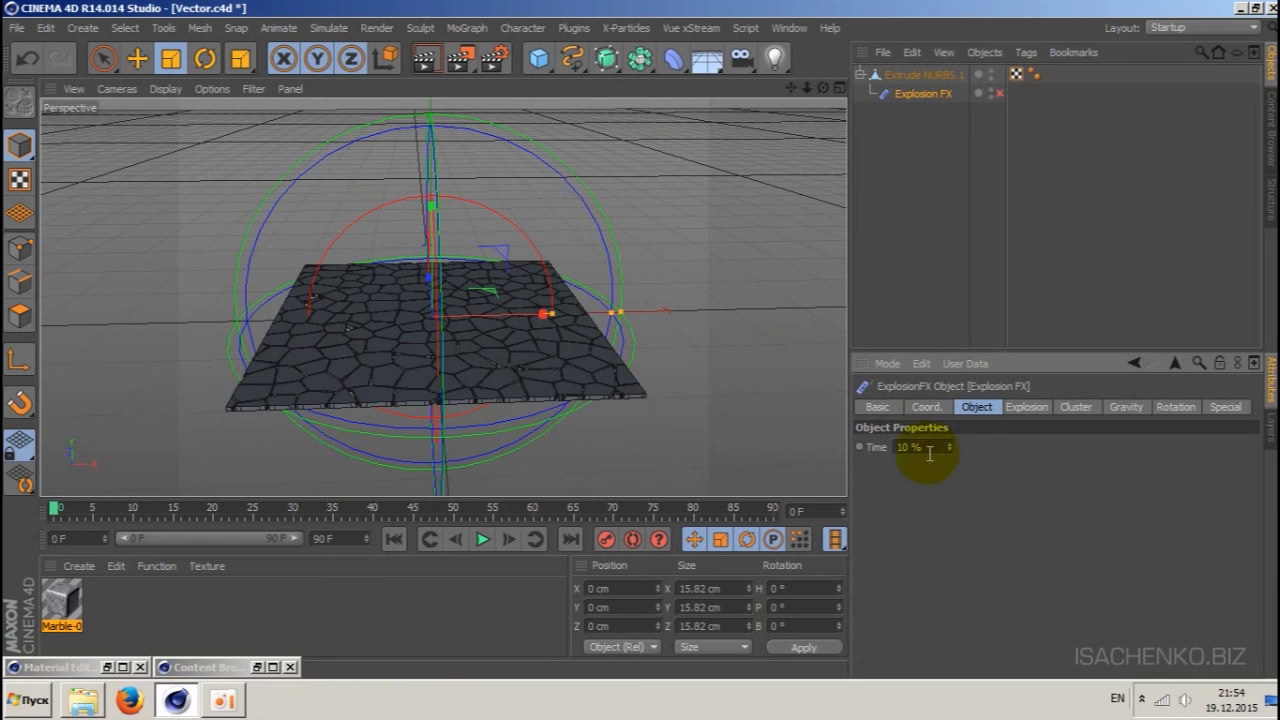
pyautogui.click(929, 450)
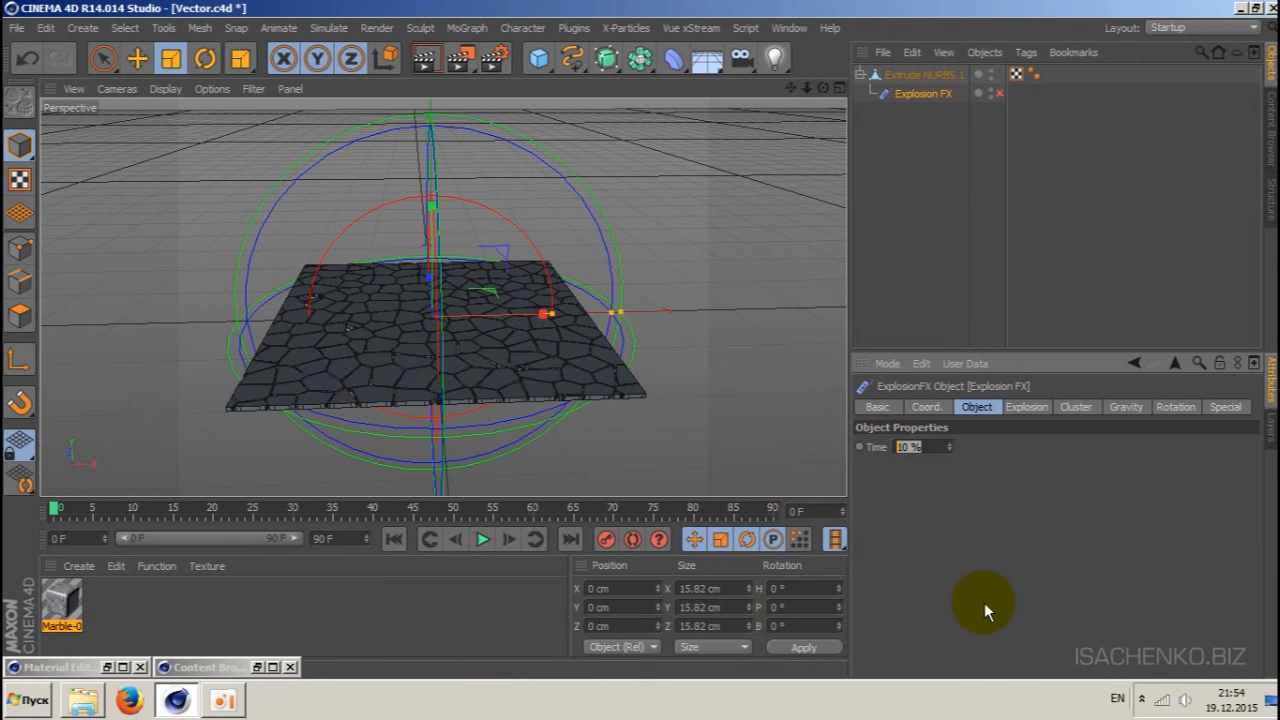
pyautogui.write('5')
pyautogui.press('Return')
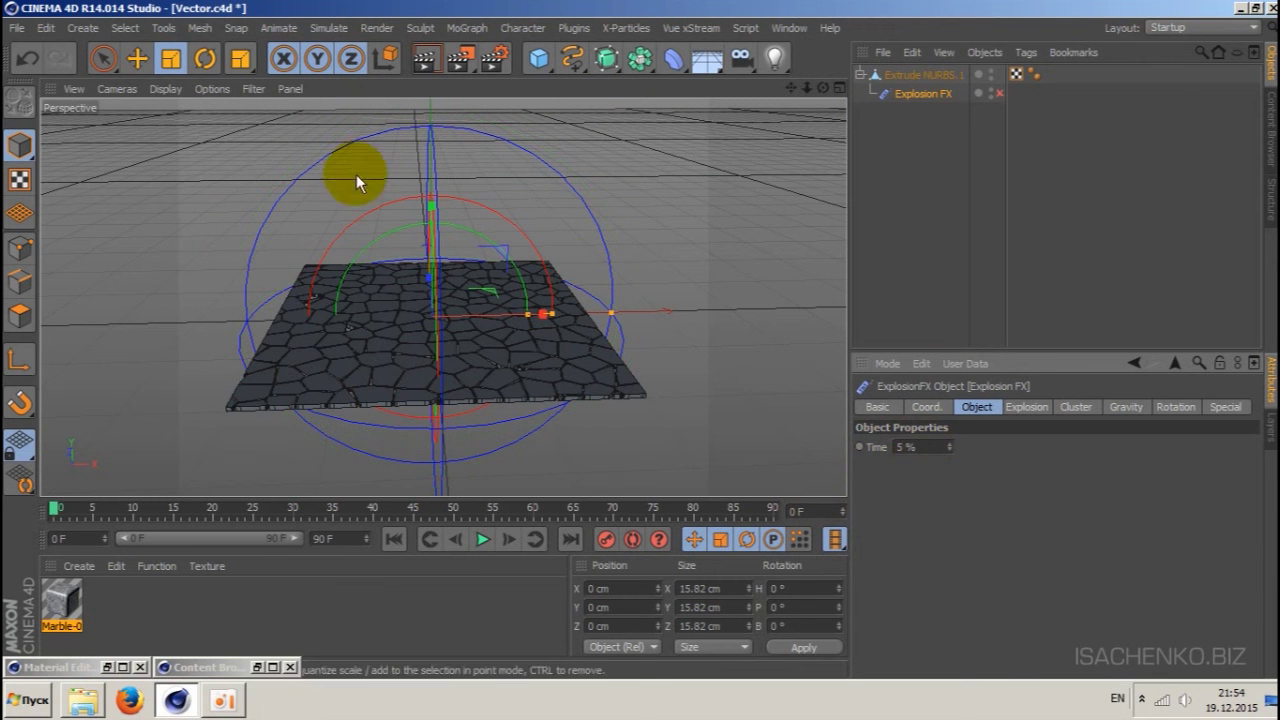
# - Move the Explosion FX to X −197.092 cm at the plane's left edge and enable it
pyautogui.click(137, 58)
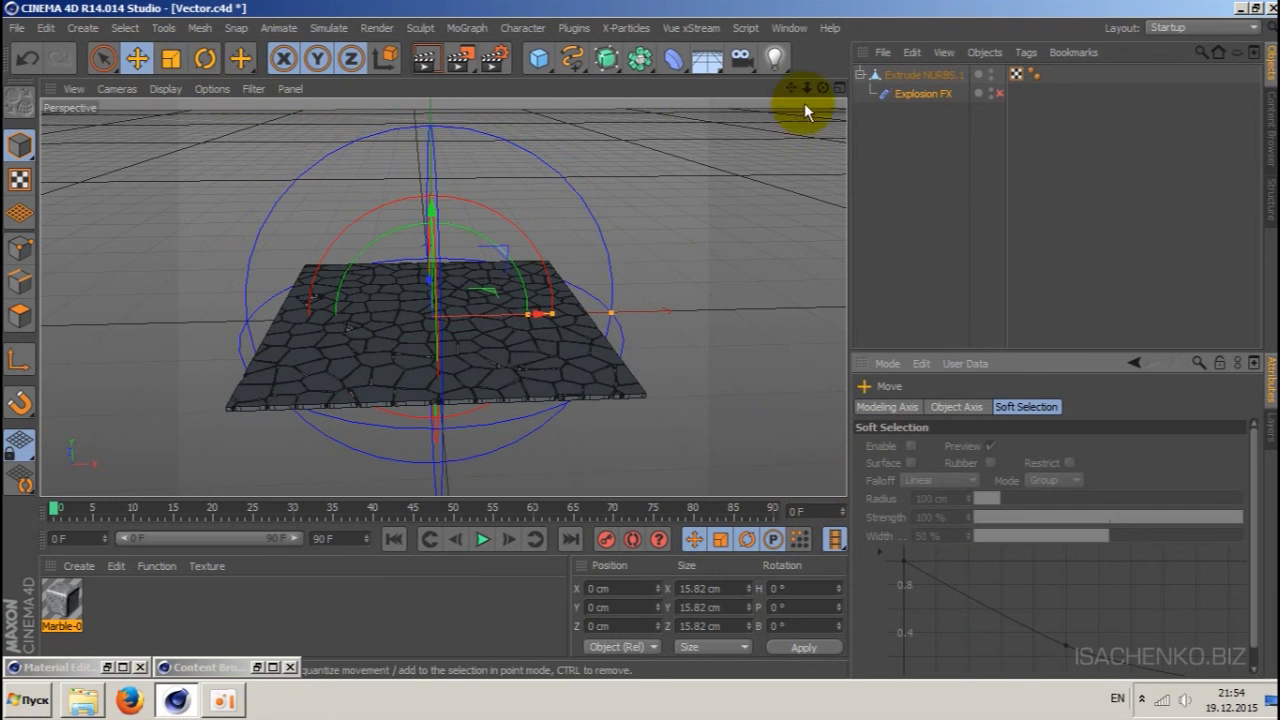
pyautogui.moveTo(822, 88); pyautogui.dragTo(824, 93)
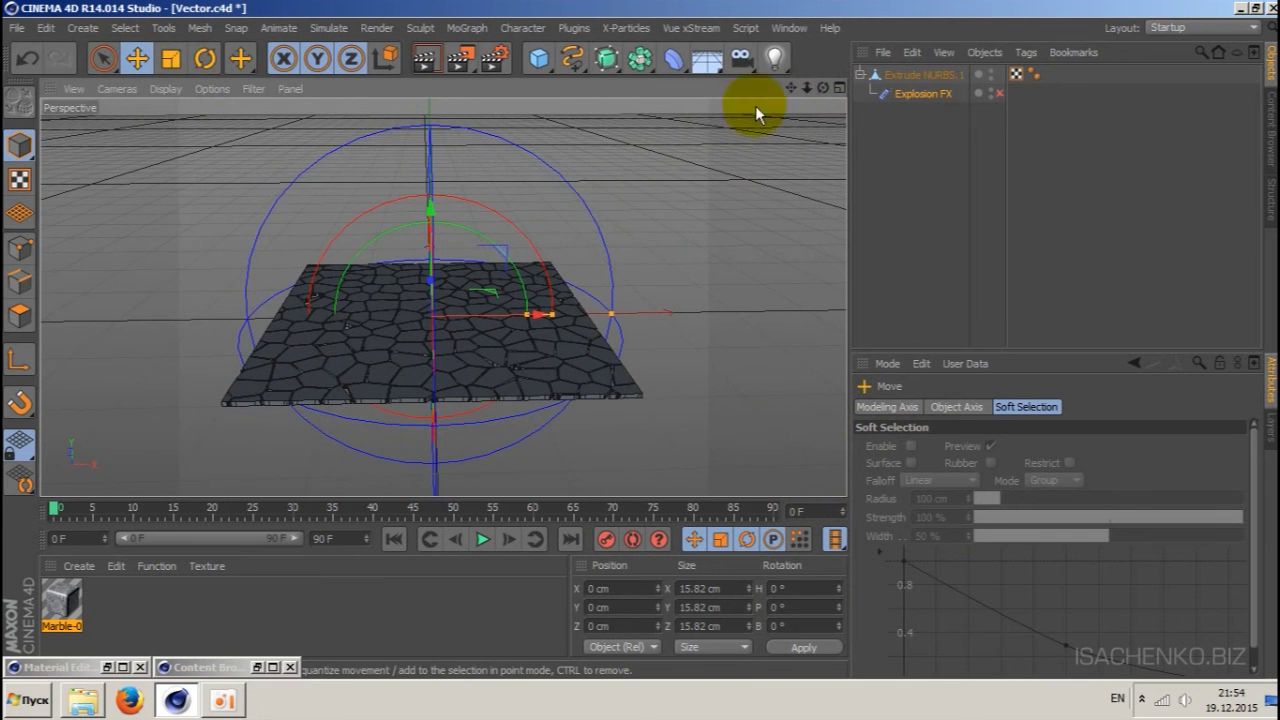
pyautogui.moveTo(537, 313); pyautogui.dragTo(387, 324)
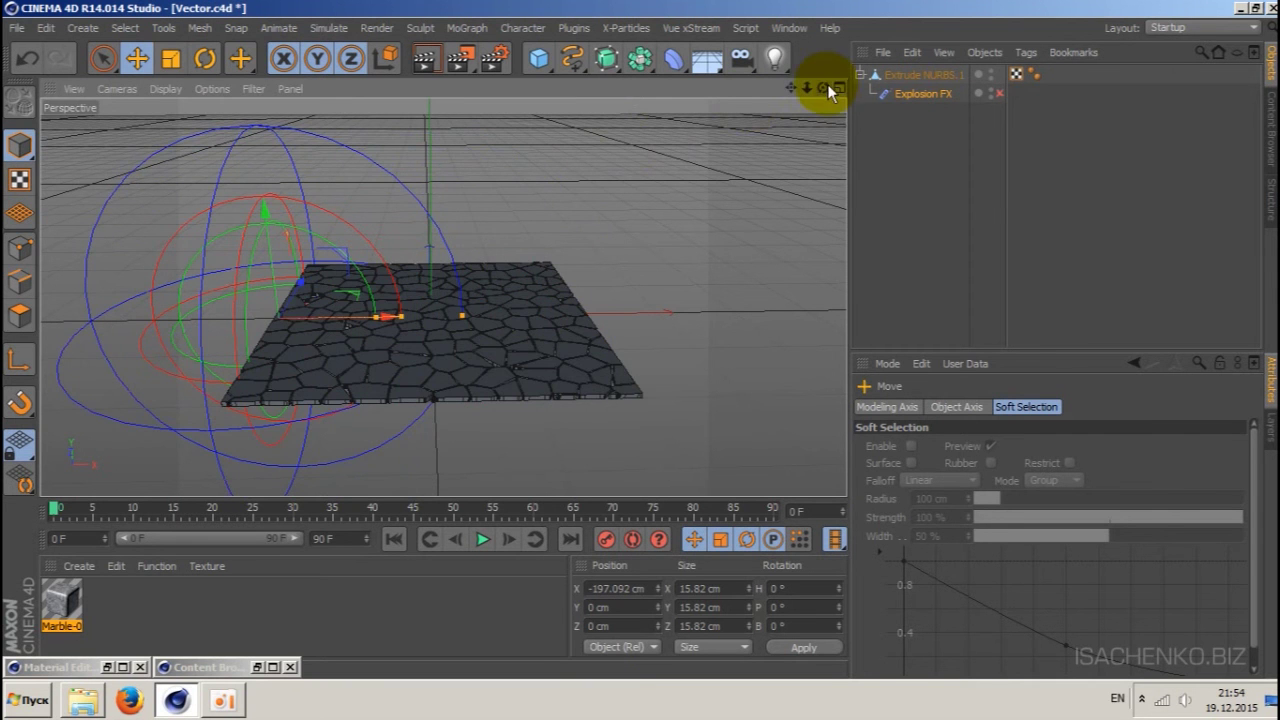
pyautogui.moveTo(822, 88)
pyautogui.mouseDown()
pyautogui.moveTo(815, 100)
pyautogui.moveTo(846, 126)
pyautogui.mouseUp()
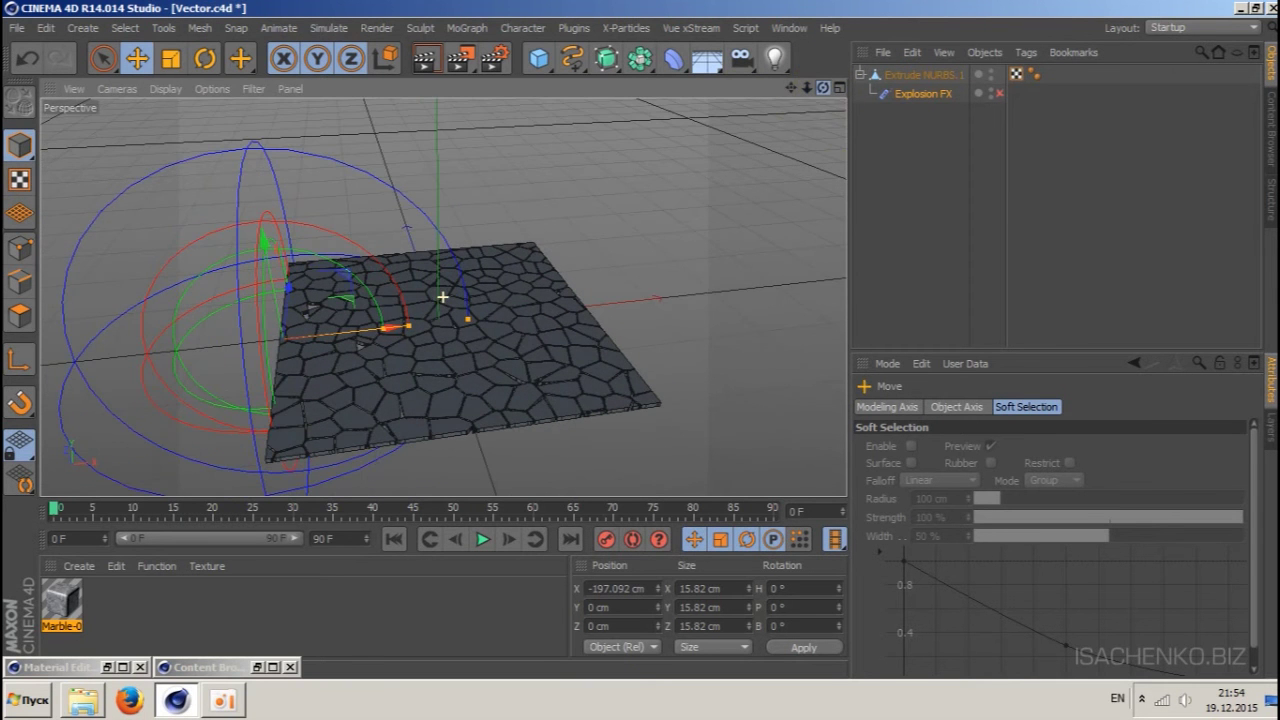
pyautogui.moveTo(790, 88); pyautogui.dragTo(835, 98)
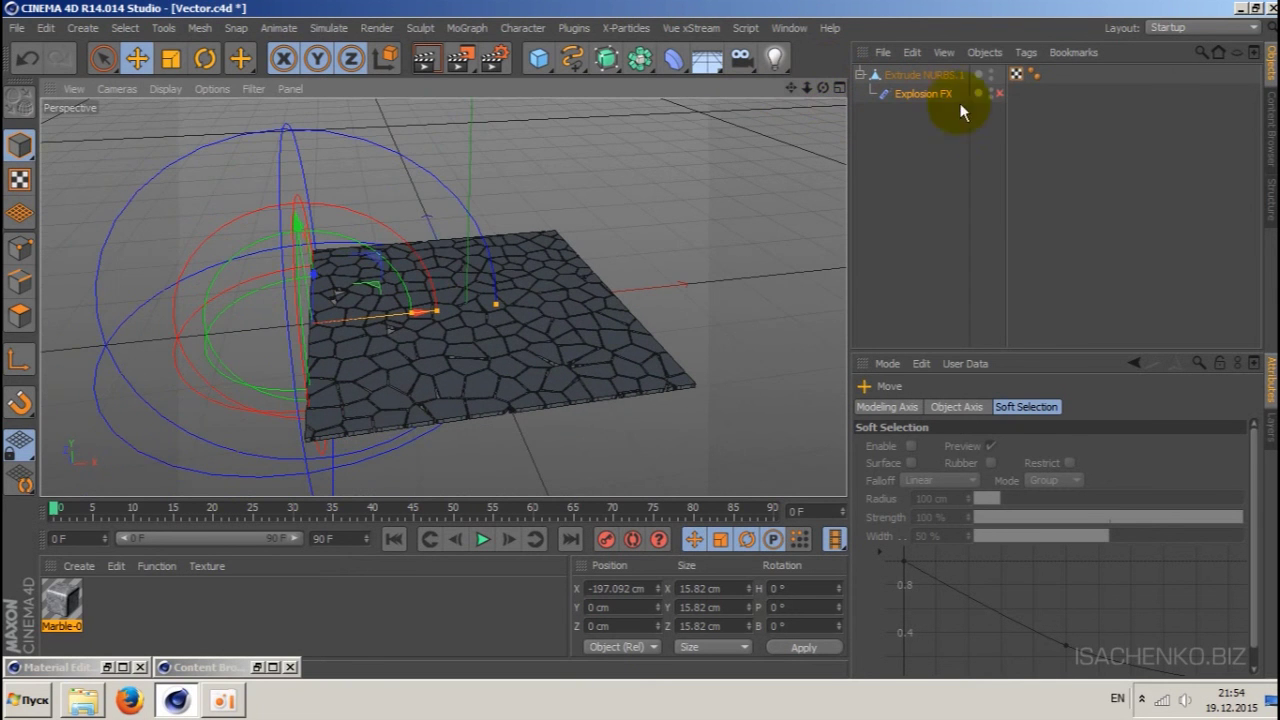
pyautogui.click(999, 93)
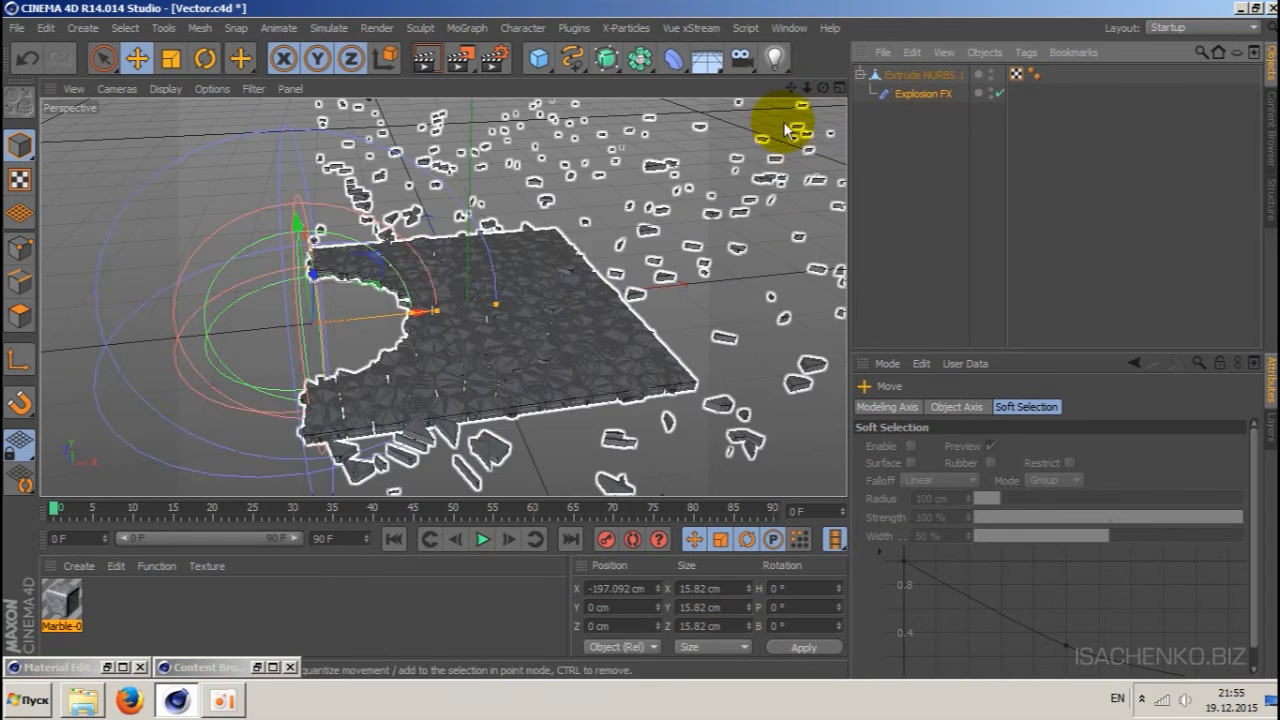
# - Disable the Explosion FX and show its Explosion page with Strength 1000 and Blast Time 1000
pyautogui.click(978, 93)
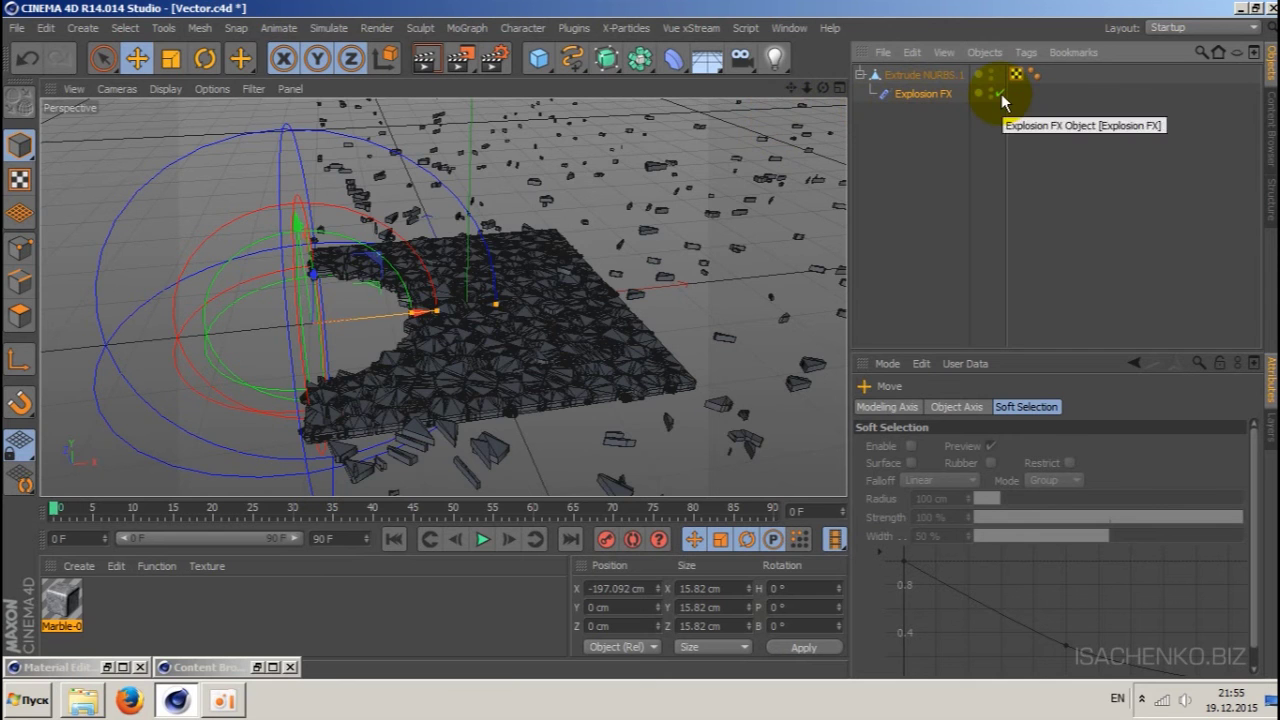
pyautogui.click(1001, 93)
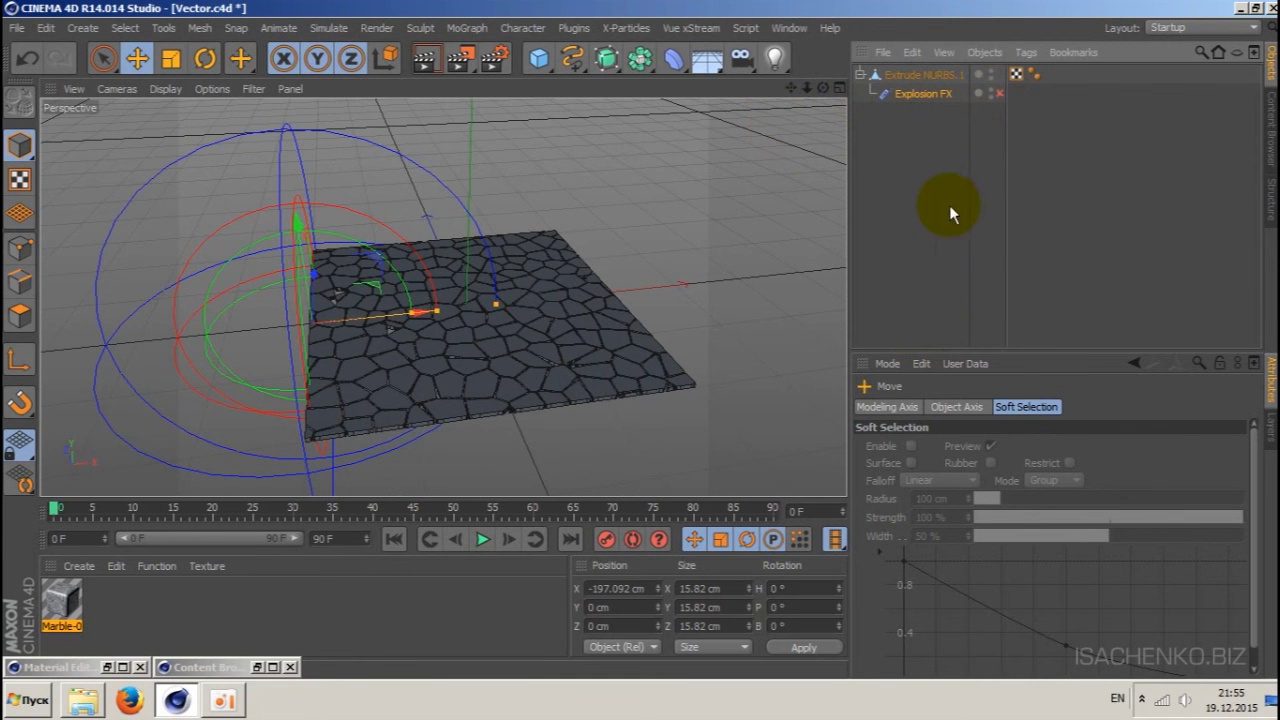
pyautogui.click(915, 94)
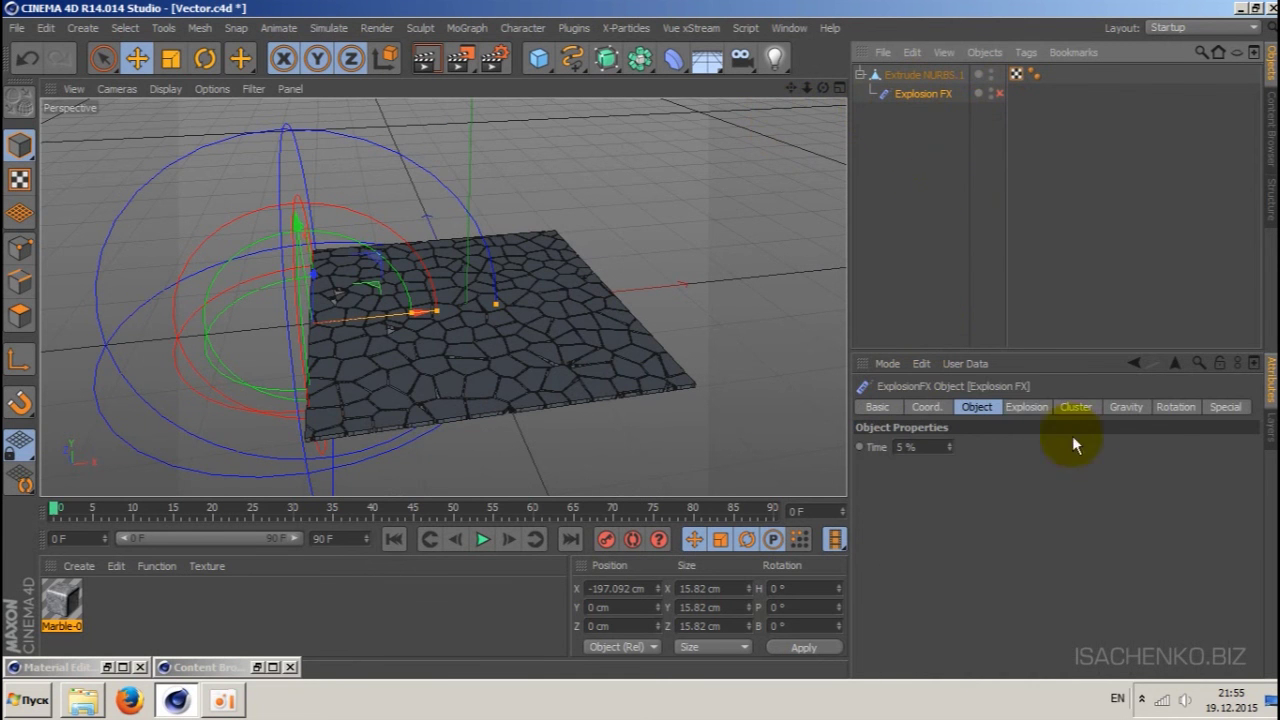
pyautogui.click(1025, 410)
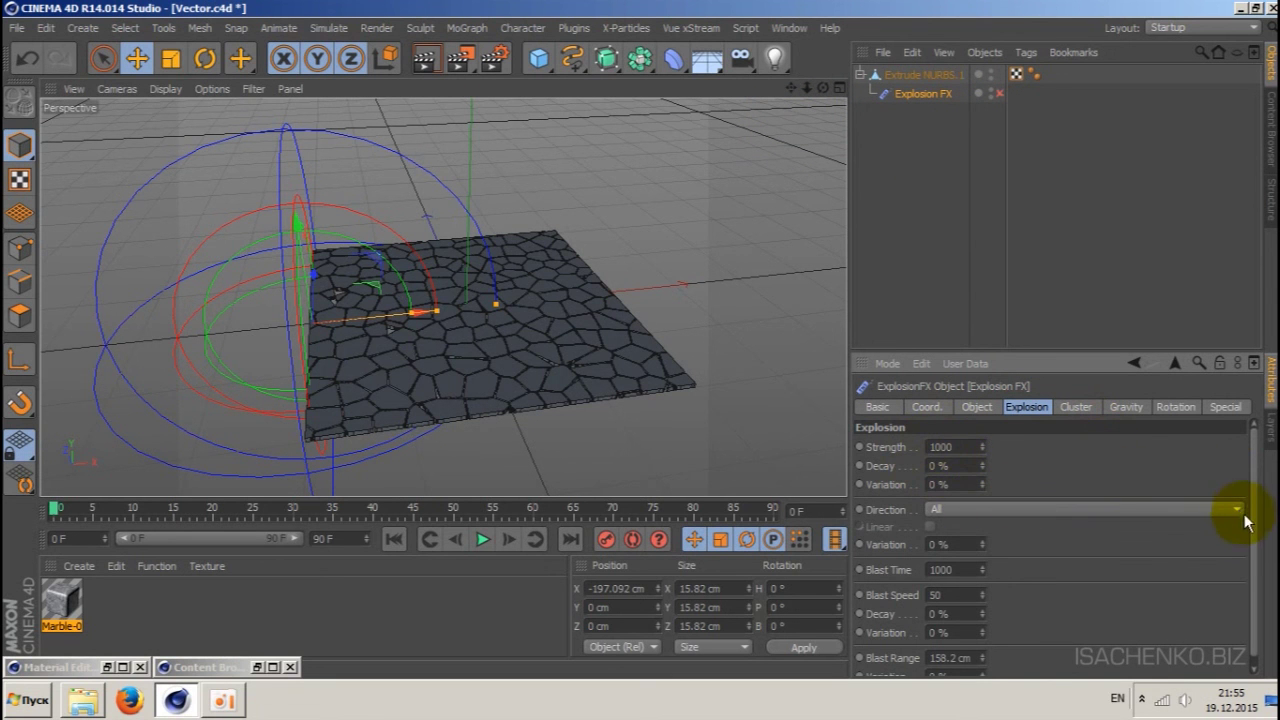
pyautogui.scroll(-1, 1254, 522)
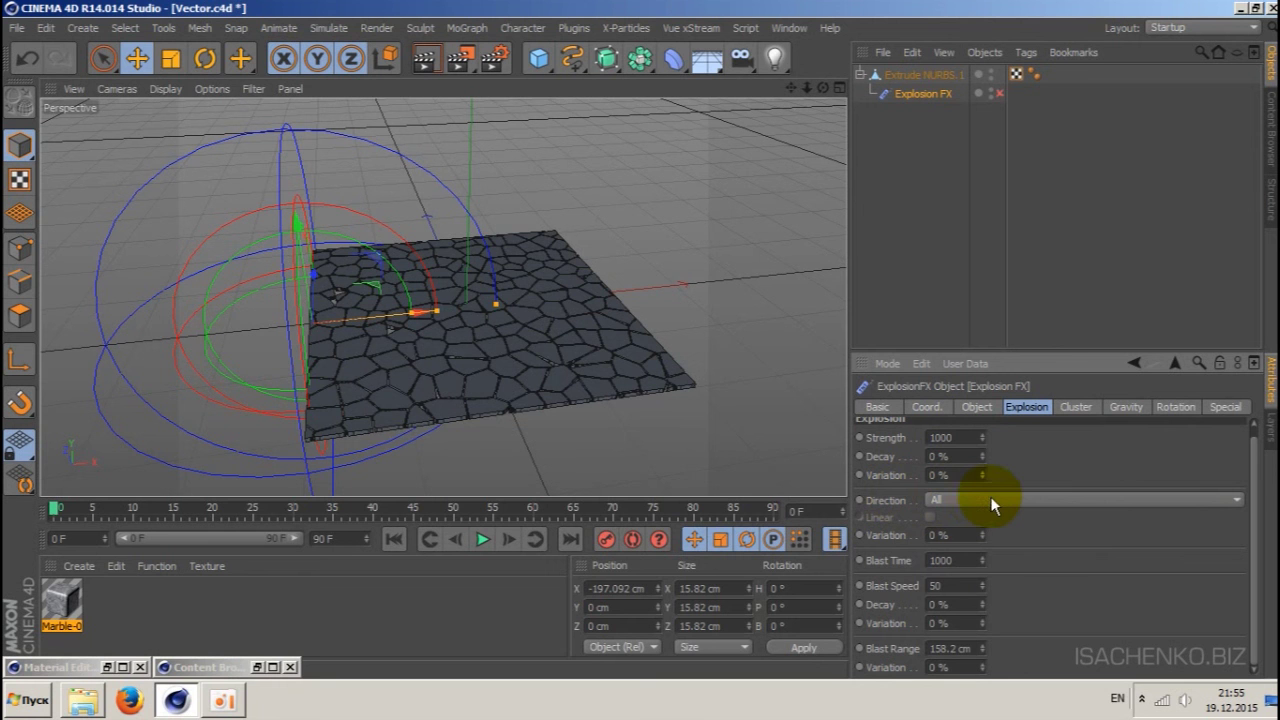
pyautogui.click(83, 700)
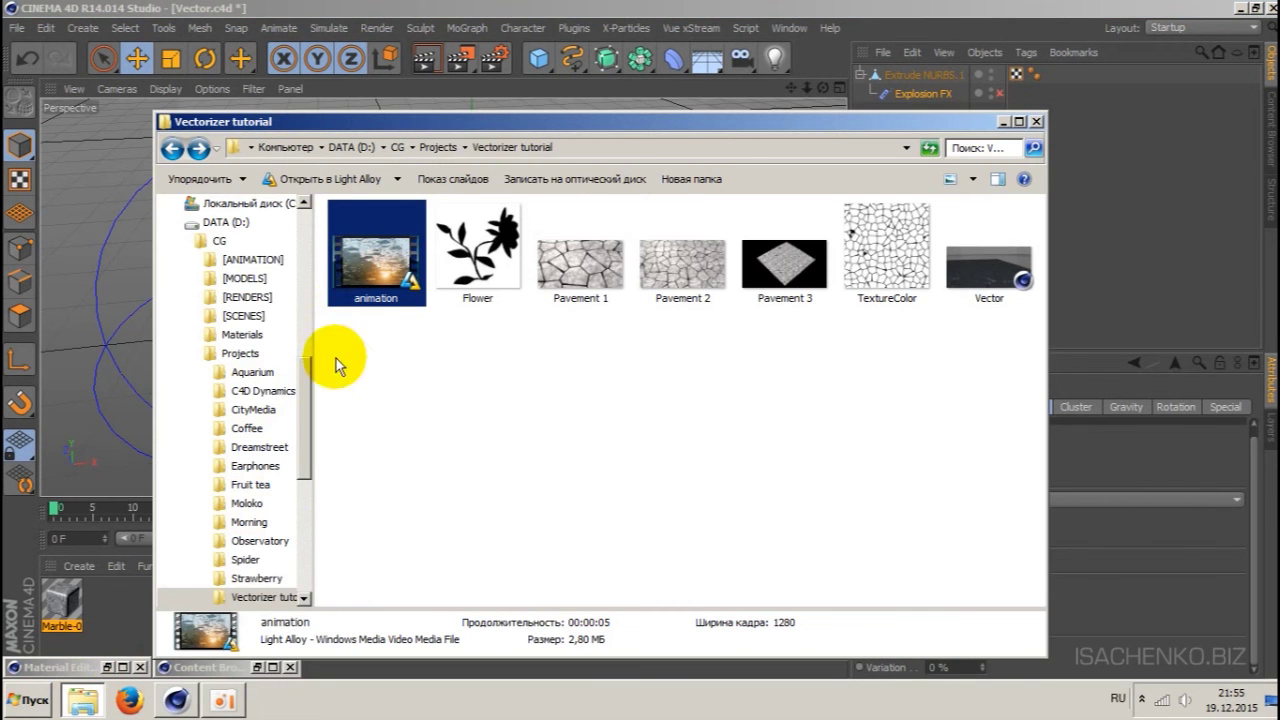
pyautogui.doubleClick(350, 268)
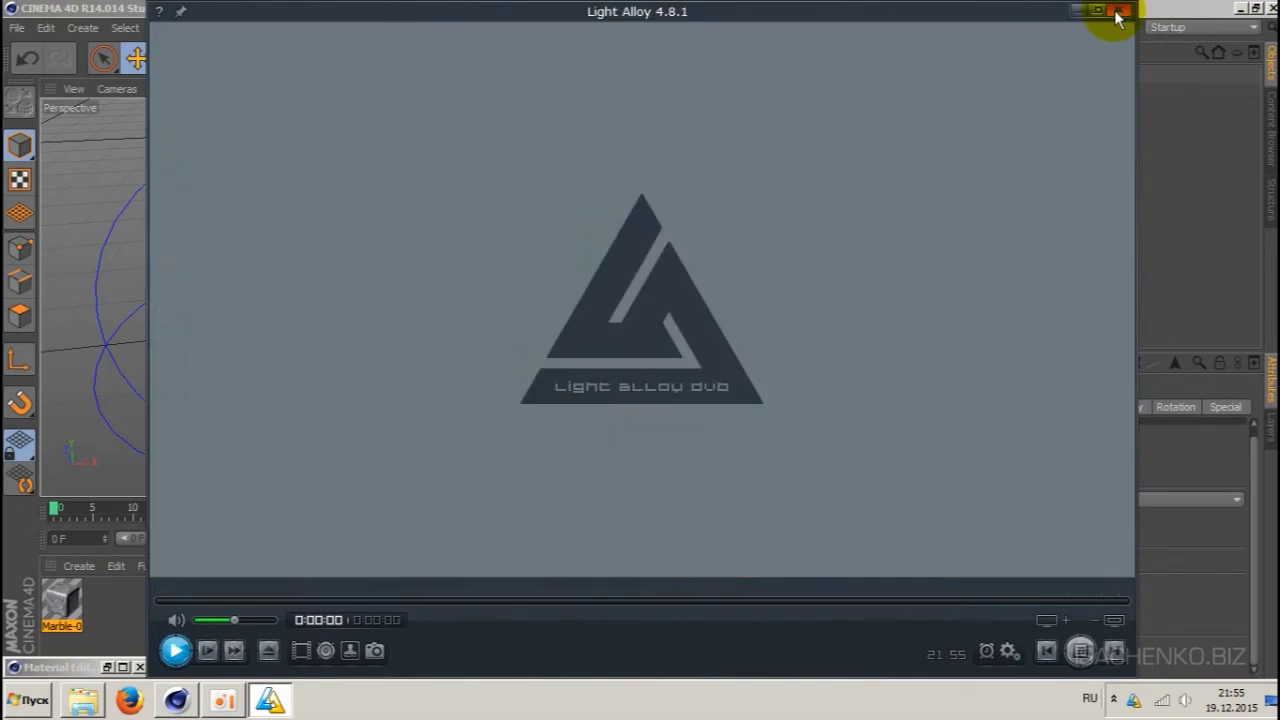
pyautogui.click(1119, 10)
pyautogui.click(1003, 121)
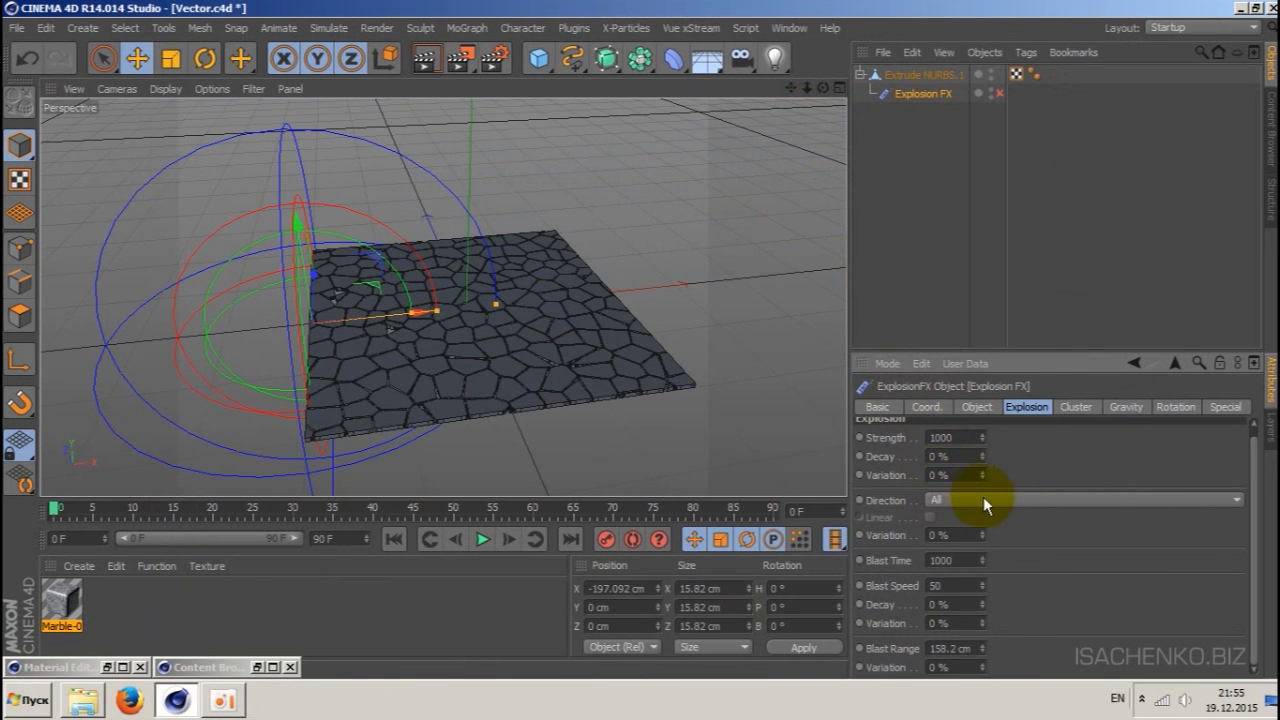
# - Set Direction to Only Y, preview the blast, switch it off, and show Cluster settings
pyautogui.click(1000, 499)
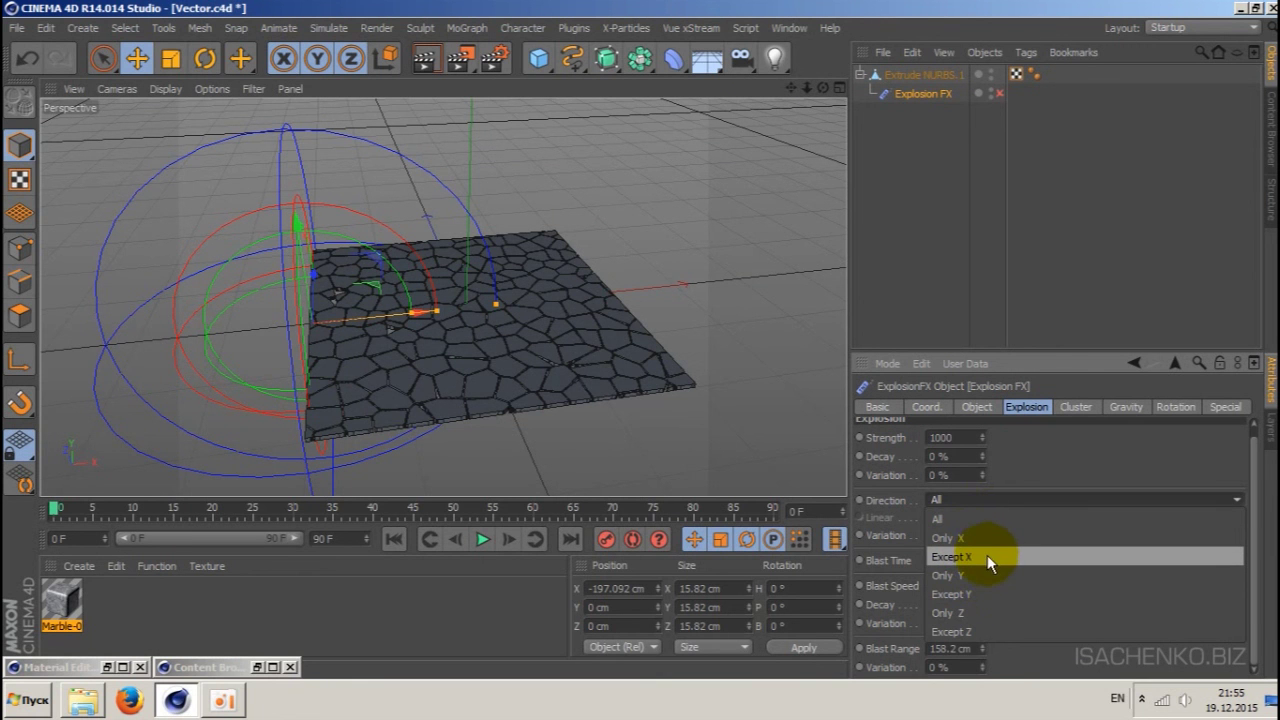
pyautogui.click(996, 575)
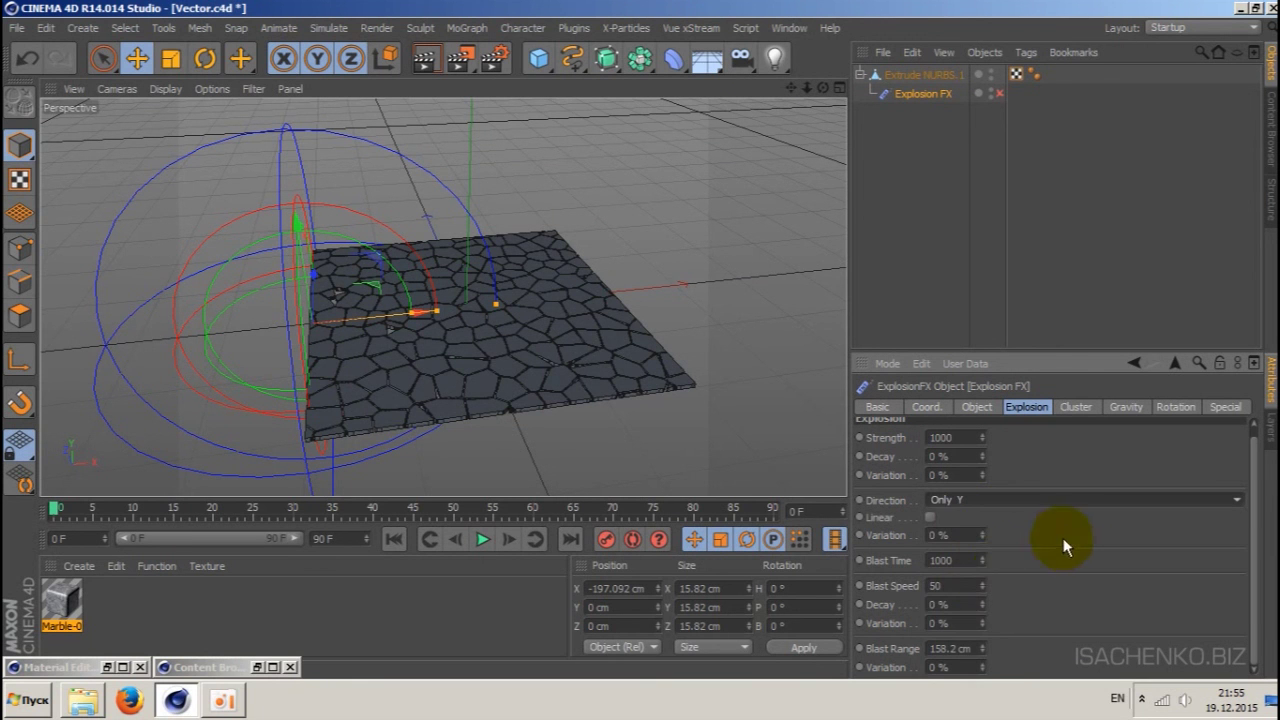
pyautogui.click(999, 93)
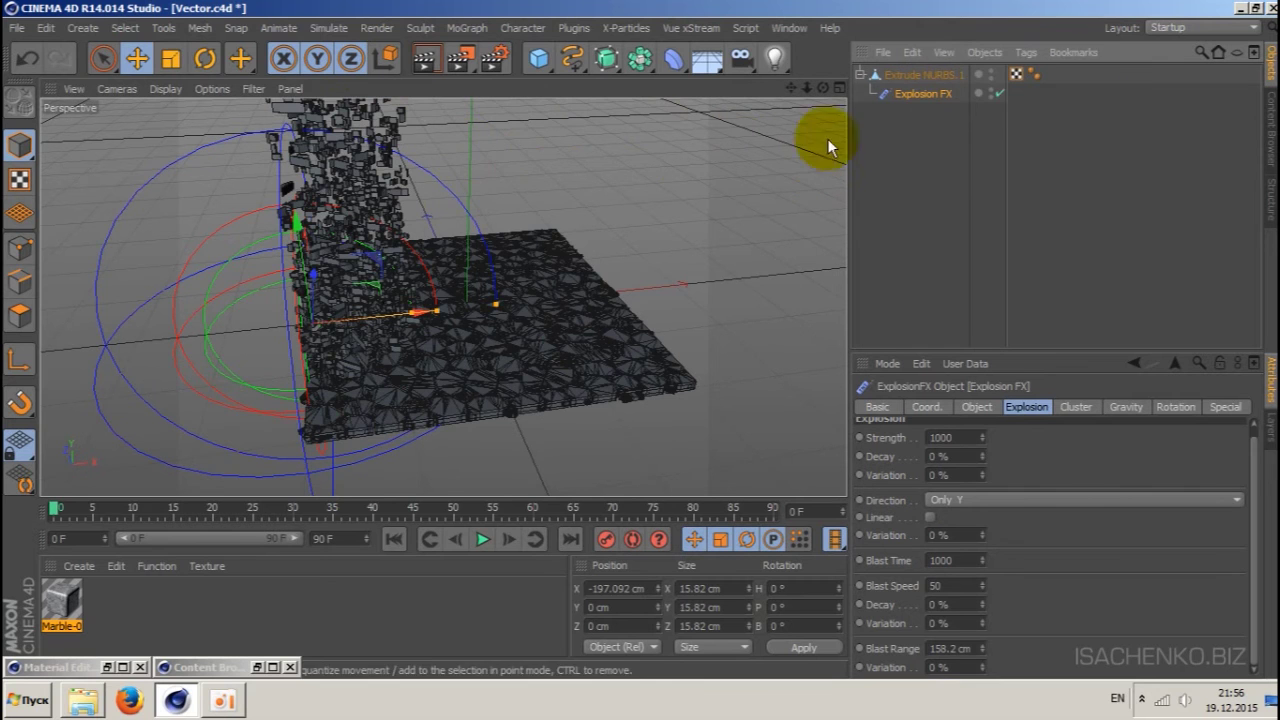
pyautogui.click(999, 93)
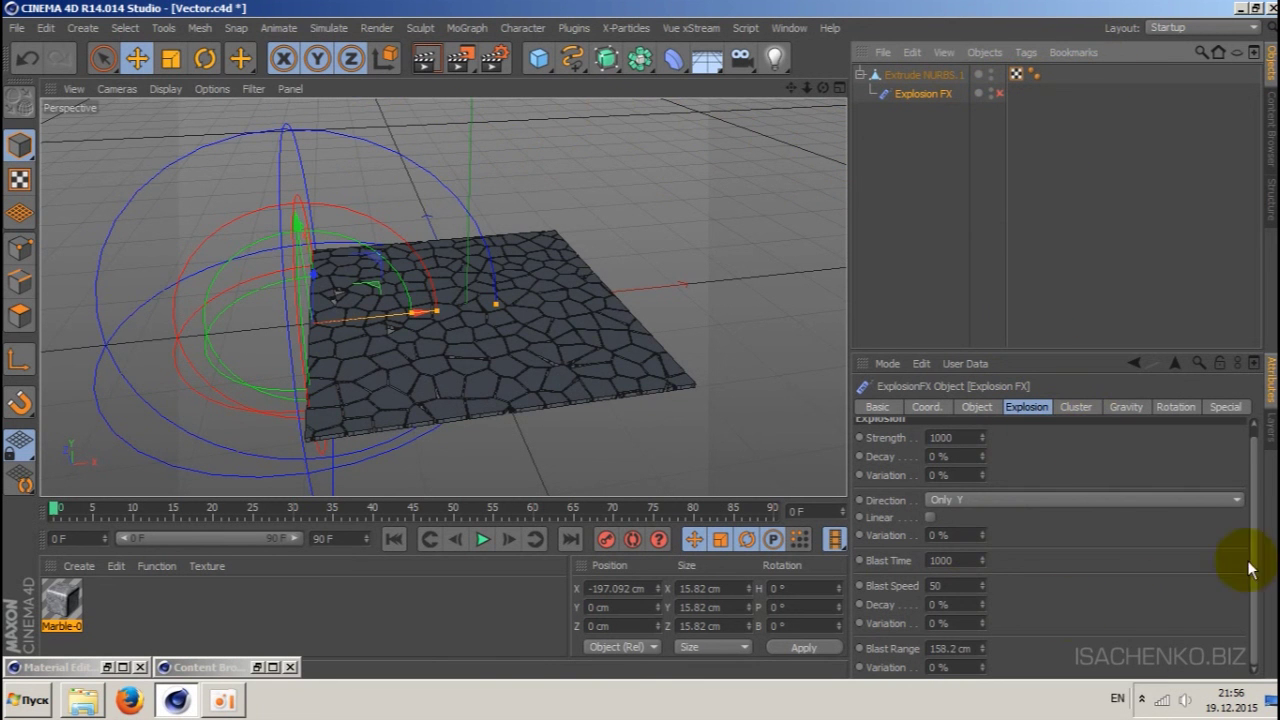
pyautogui.click(1077, 408)
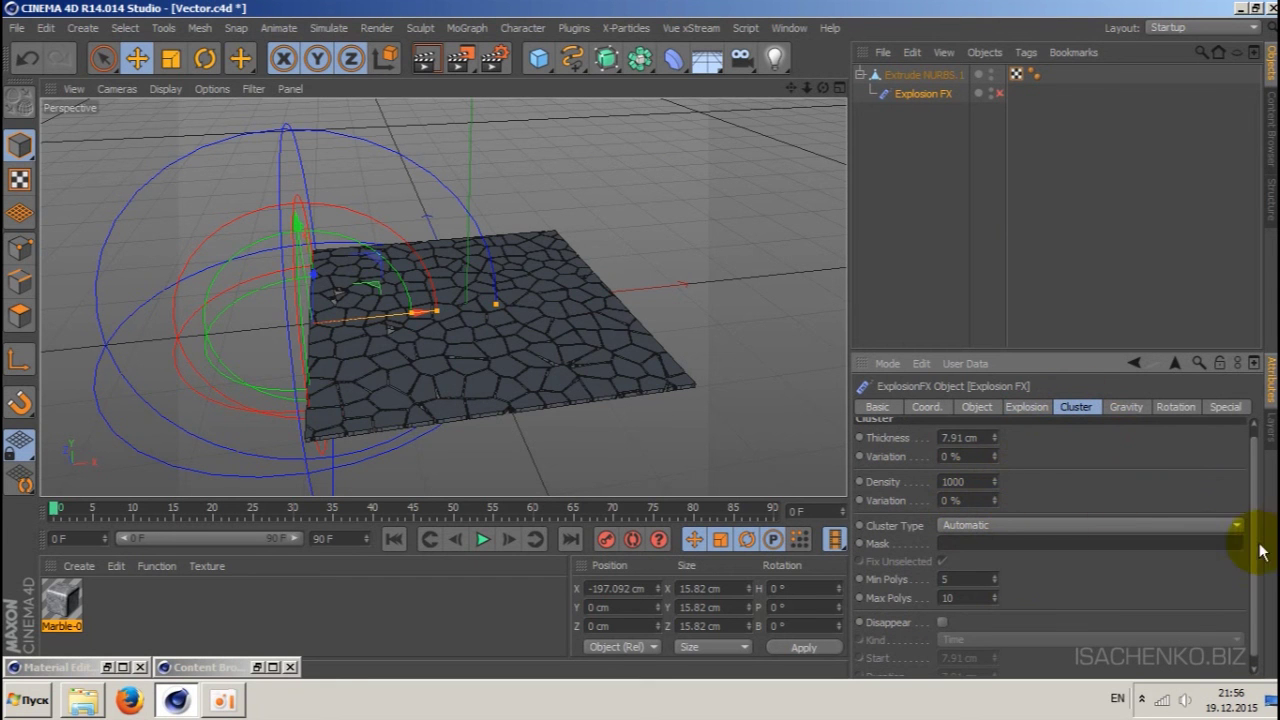
# - Change Cluster Type from Automatic to Polygons and zoom in on the cracked tiles
pyautogui.scroll(1, 1258, 560)
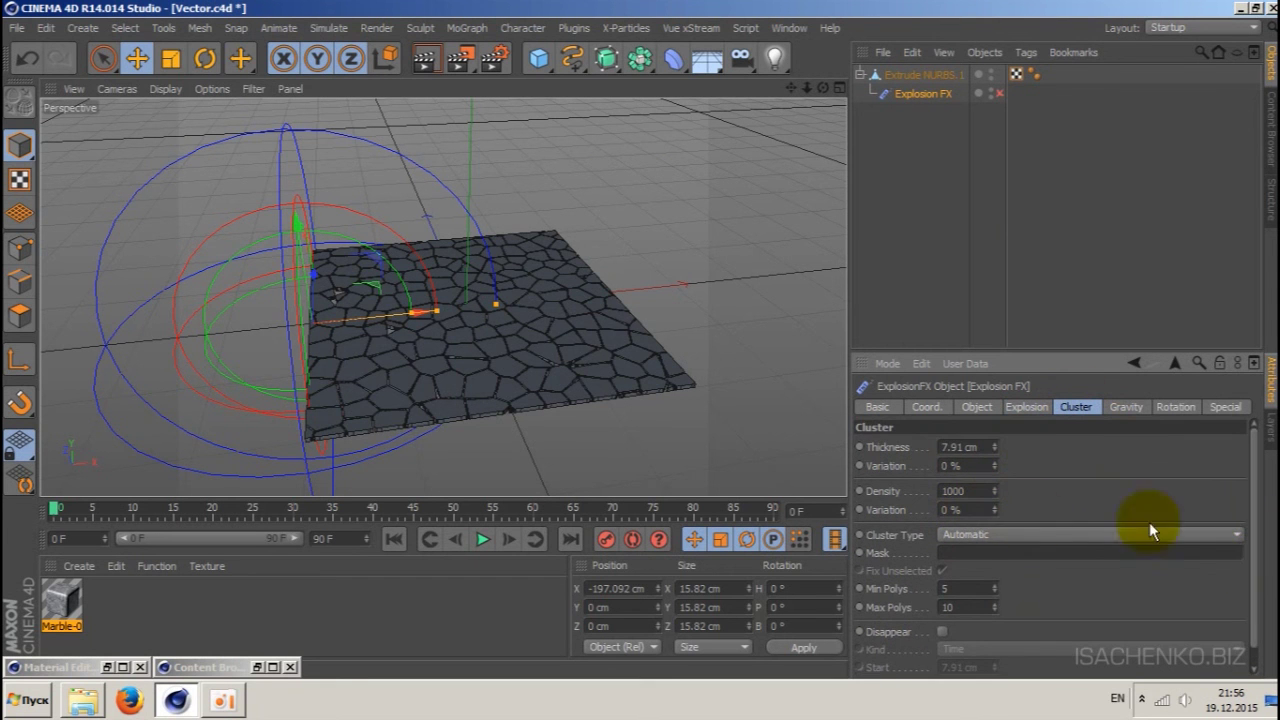
pyautogui.click(1015, 536)
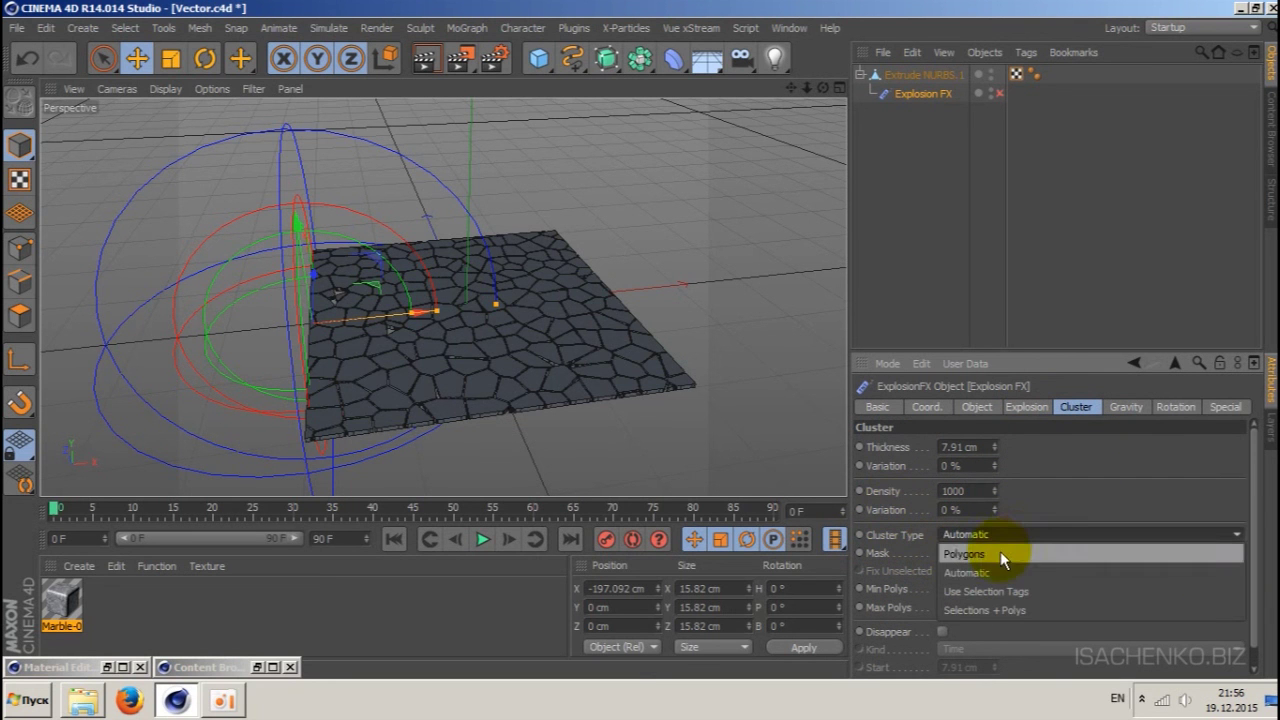
pyautogui.click(1000, 551)
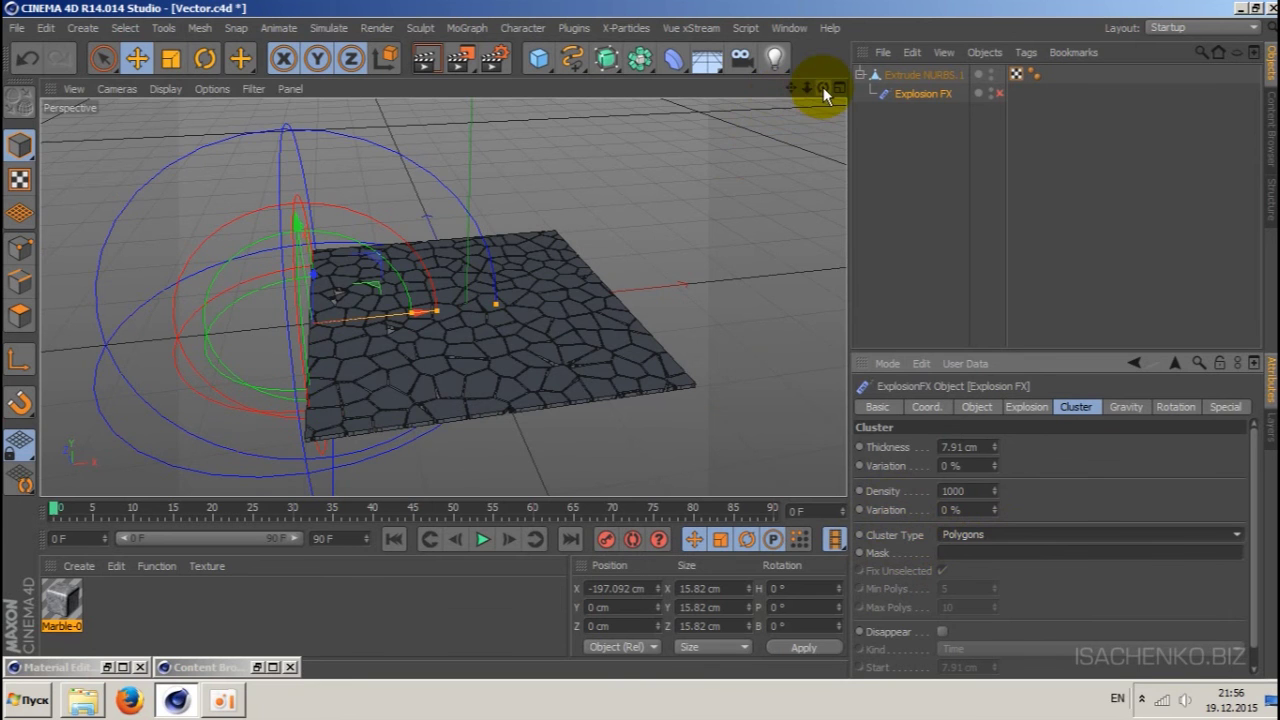
pyautogui.moveTo(823, 88); pyautogui.dragTo(790, 95)
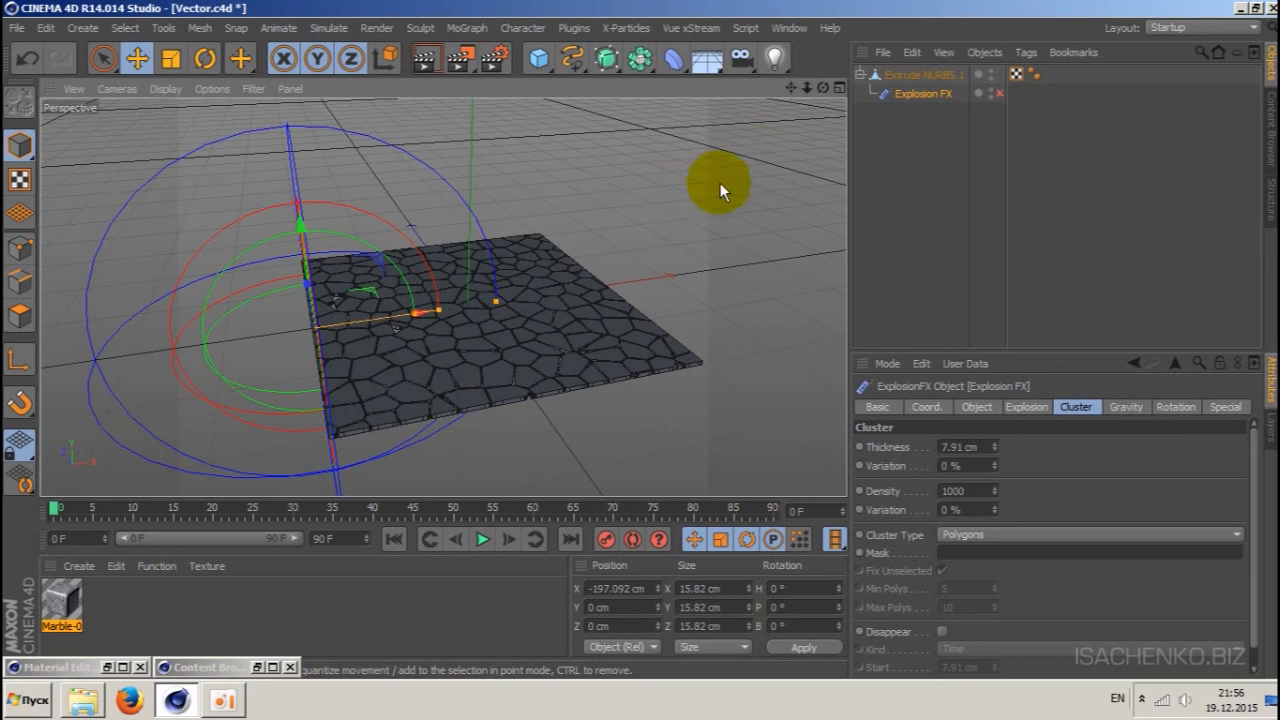
pyautogui.click(990, 534)
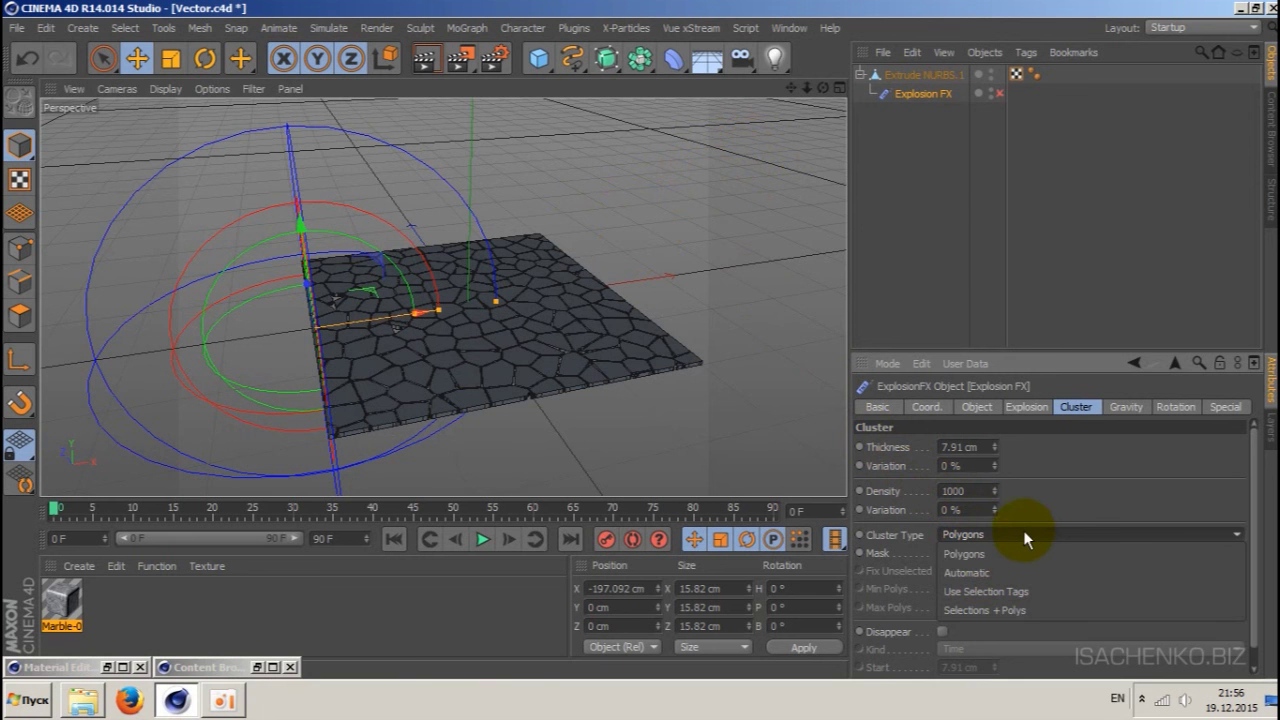
pyautogui.click(1021, 533)
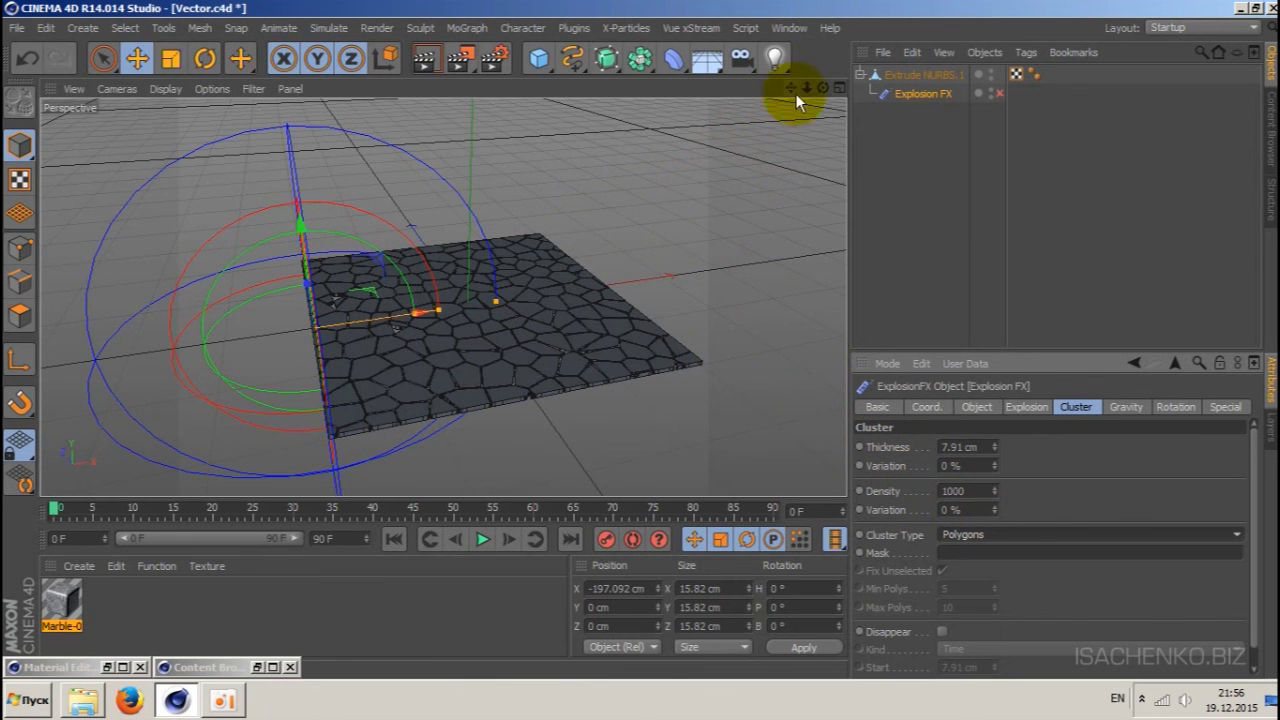
pyautogui.moveTo(807, 89); pyautogui.dragTo(860, 89)
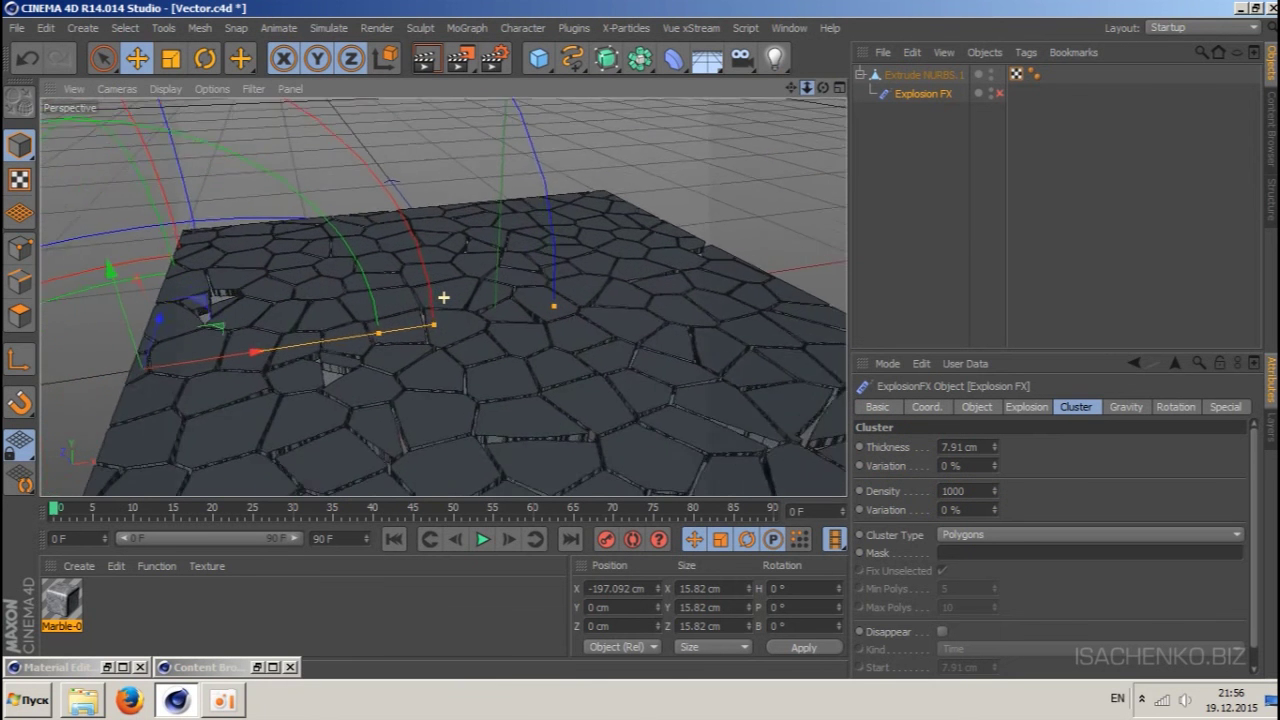
pyautogui.moveTo(266, 391); pyautogui.dragTo(139, 436)
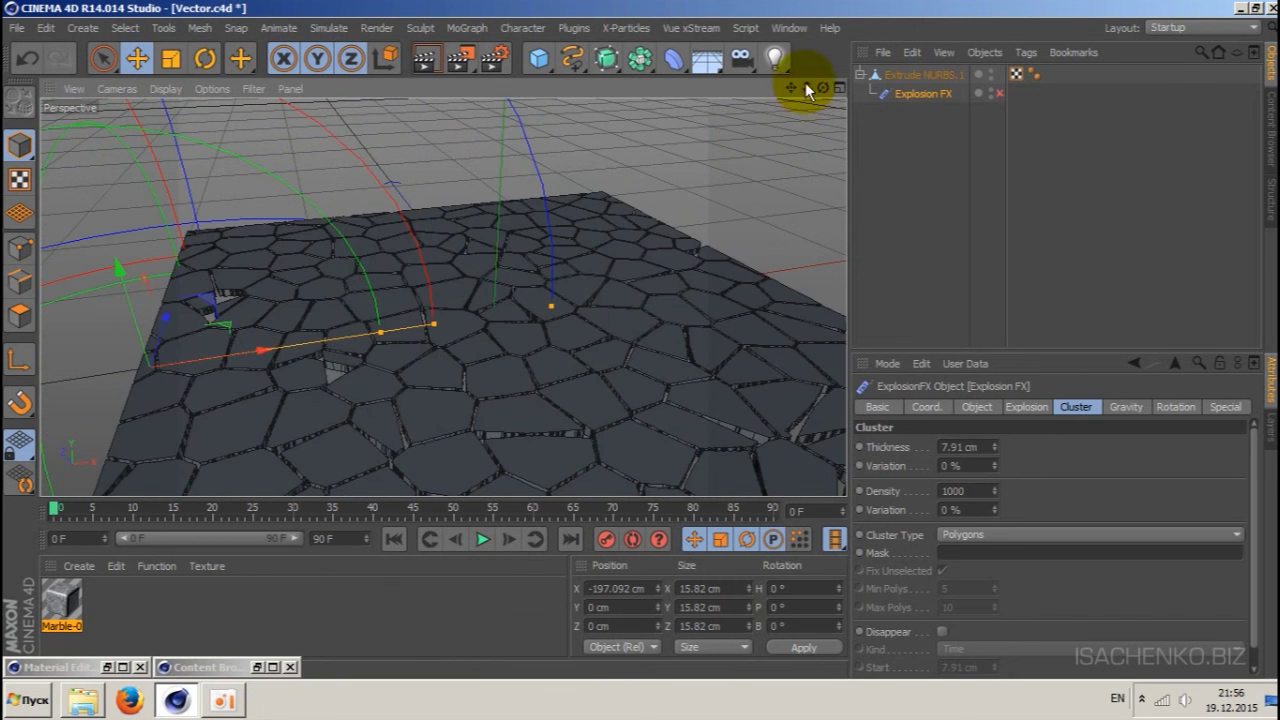
pyautogui.moveTo(807, 88); pyautogui.dragTo(443, 297)
pyautogui.moveTo(790, 88); pyautogui.dragTo(770, 45)
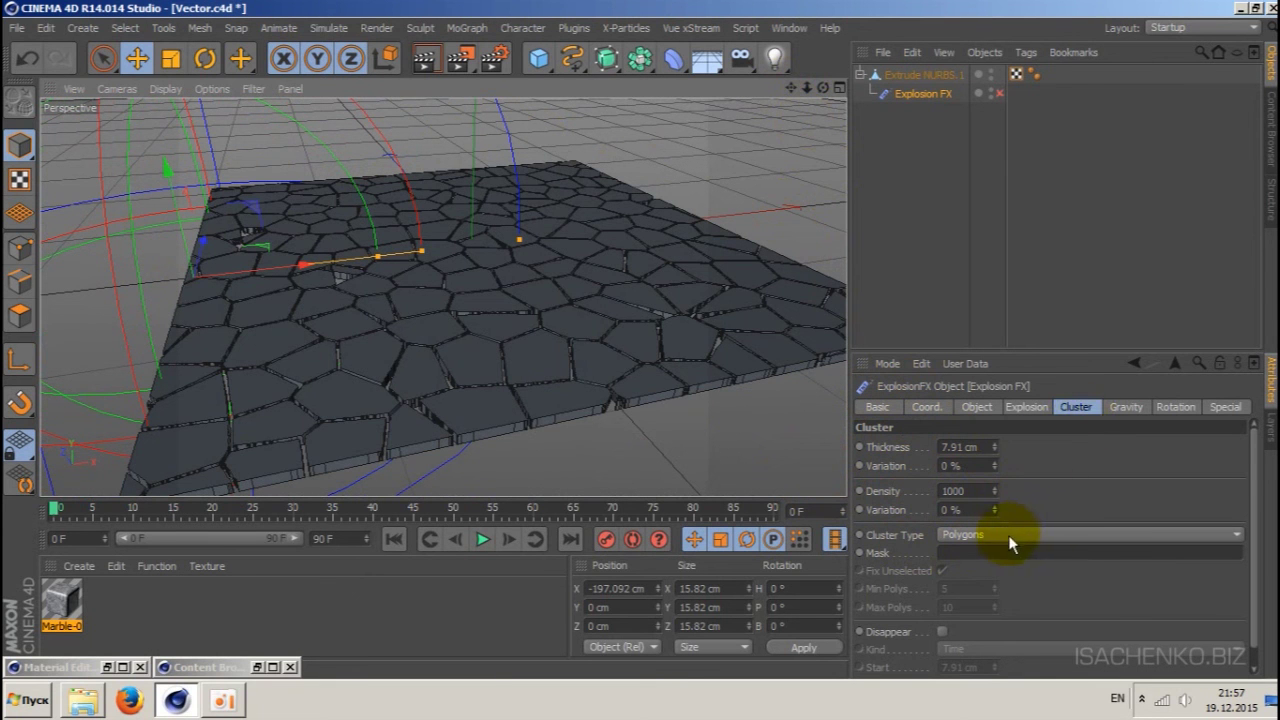
# - Set the cluster Density to 200 and switch the Explosion FX on
pyautogui.click(979, 489)
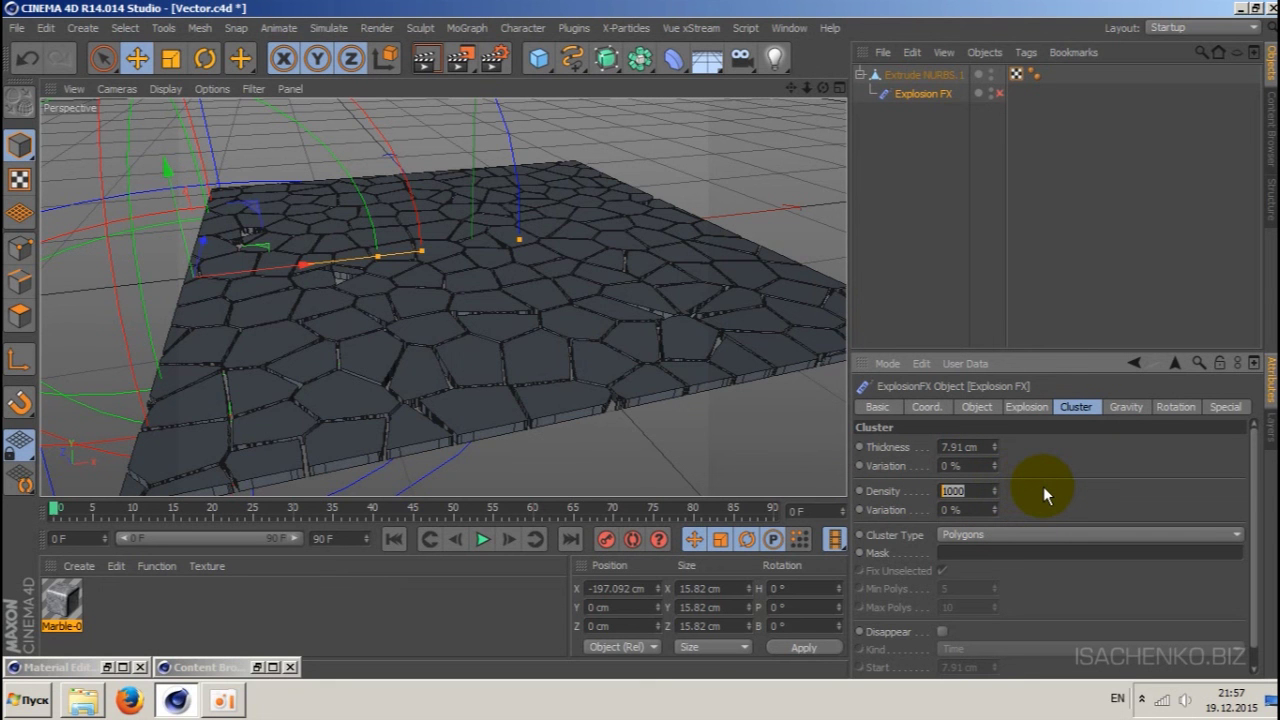
pyautogui.write('200')
pyautogui.press('Return')
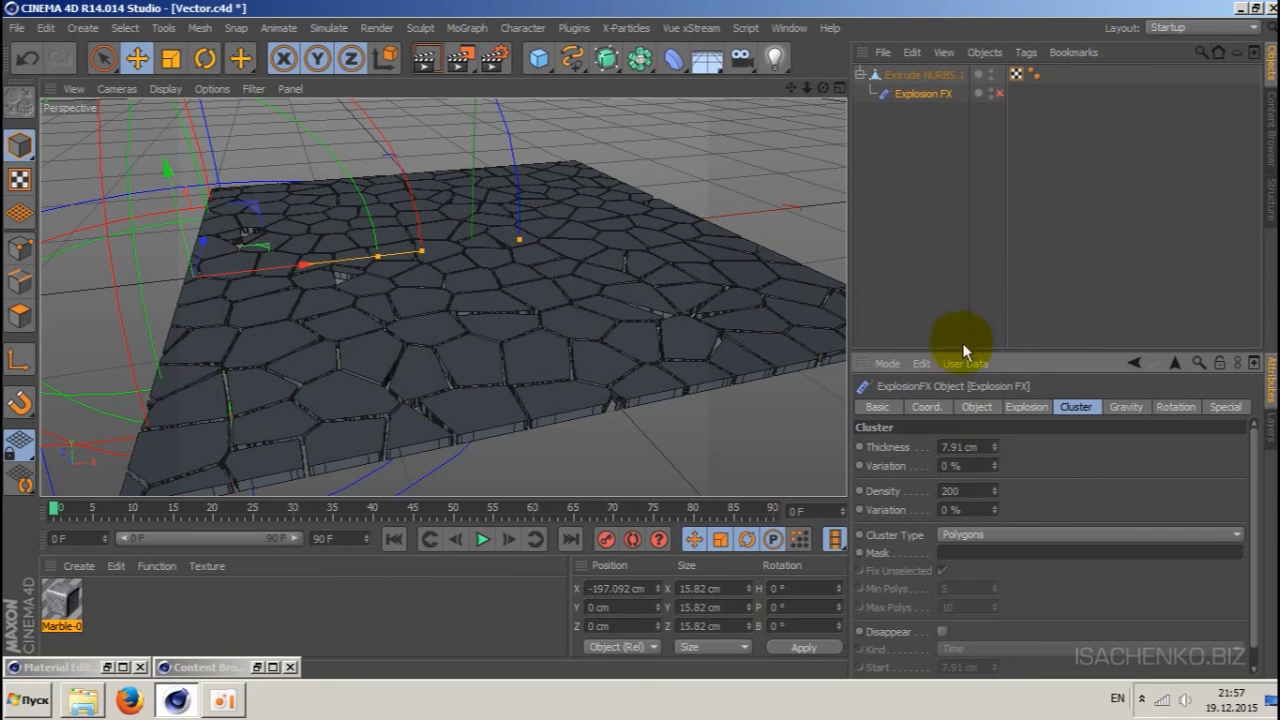
pyautogui.moveTo(825, 89); pyautogui.dragTo(825, 89)
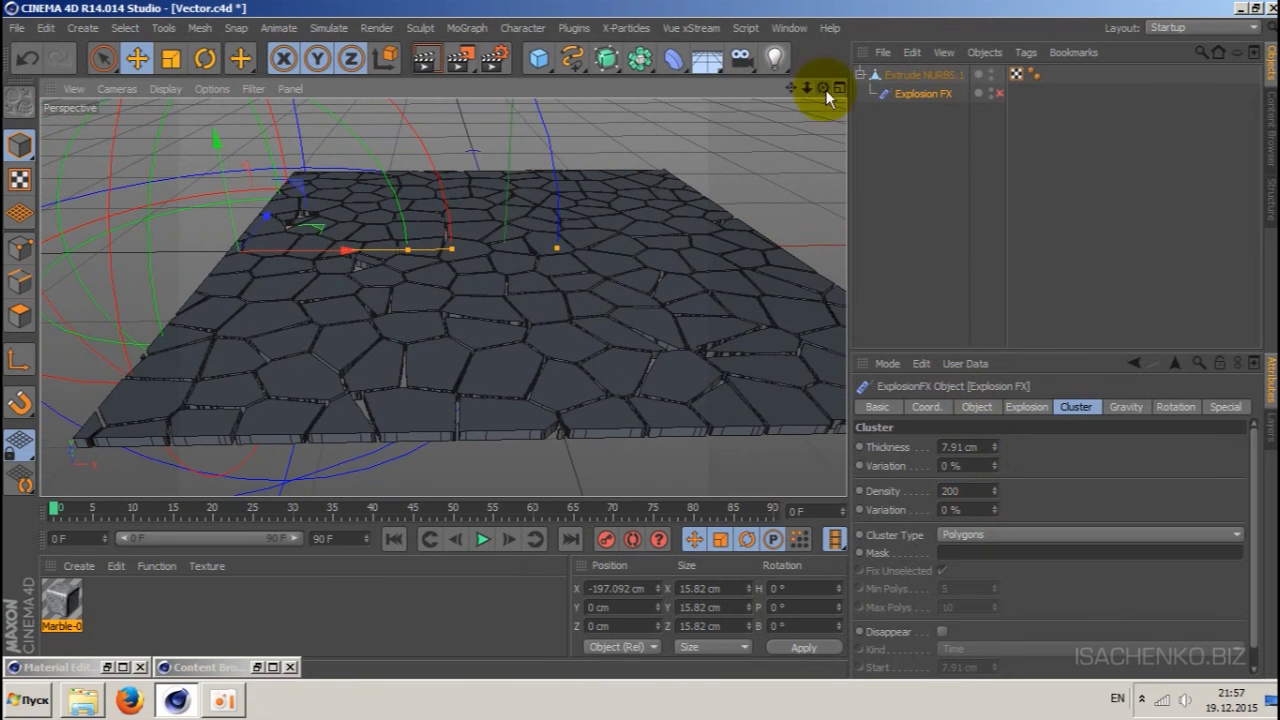
pyautogui.click(1000, 93)
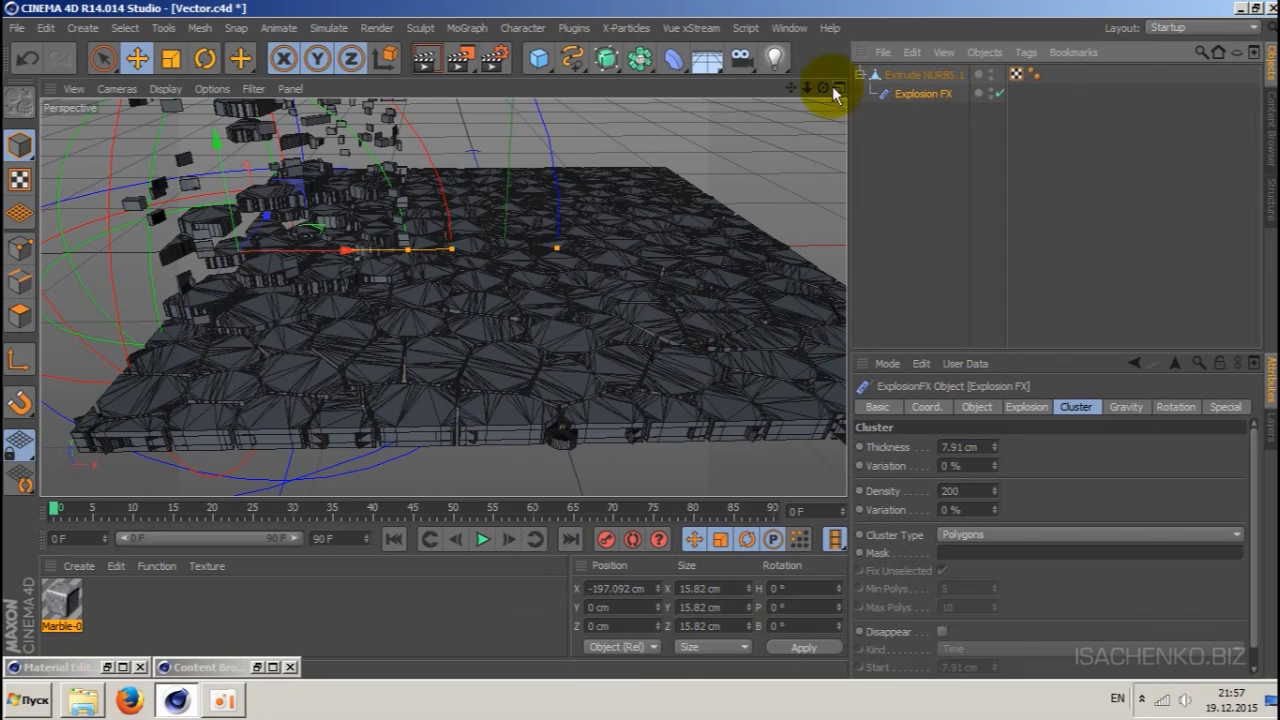
# - Orbit around the tiles thrown upward, then display the Explosion FX Gravity settings
pyautogui.moveTo(825, 89); pyautogui.dragTo(825, 89)
pyautogui.keyDown('alt'); pyautogui.moveTo(442, 297); pyautogui.dragTo(442, 297); pyautogui.keyUp('alt')
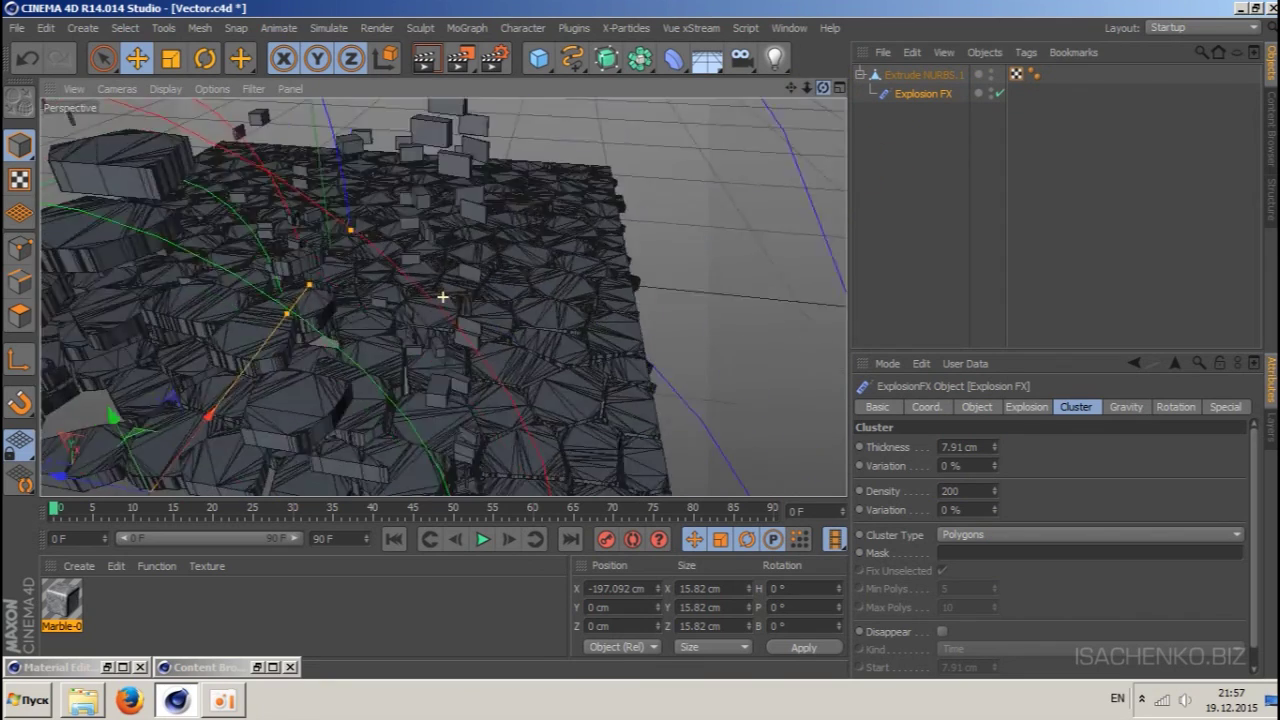
pyautogui.moveTo(823, 89); pyautogui.dragTo(790, 88)
pyautogui.moveTo(443, 297)
pyautogui.keyDown('alt'); pyautogui.mouseDown()
pyautogui.moveTo(826, 111)
pyautogui.moveTo(737, 140)
pyautogui.mouseUp(); pyautogui.keyUp('alt')
pyautogui.click(424, 314)
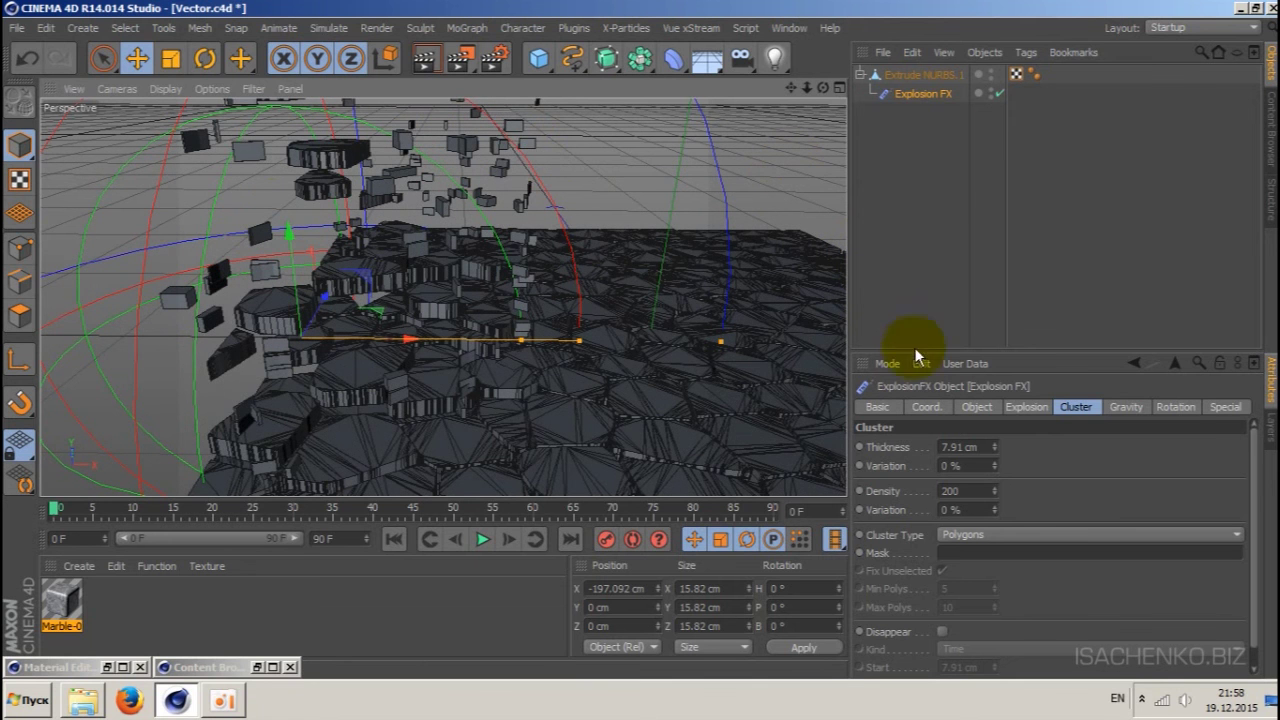
pyautogui.click(1120, 407)
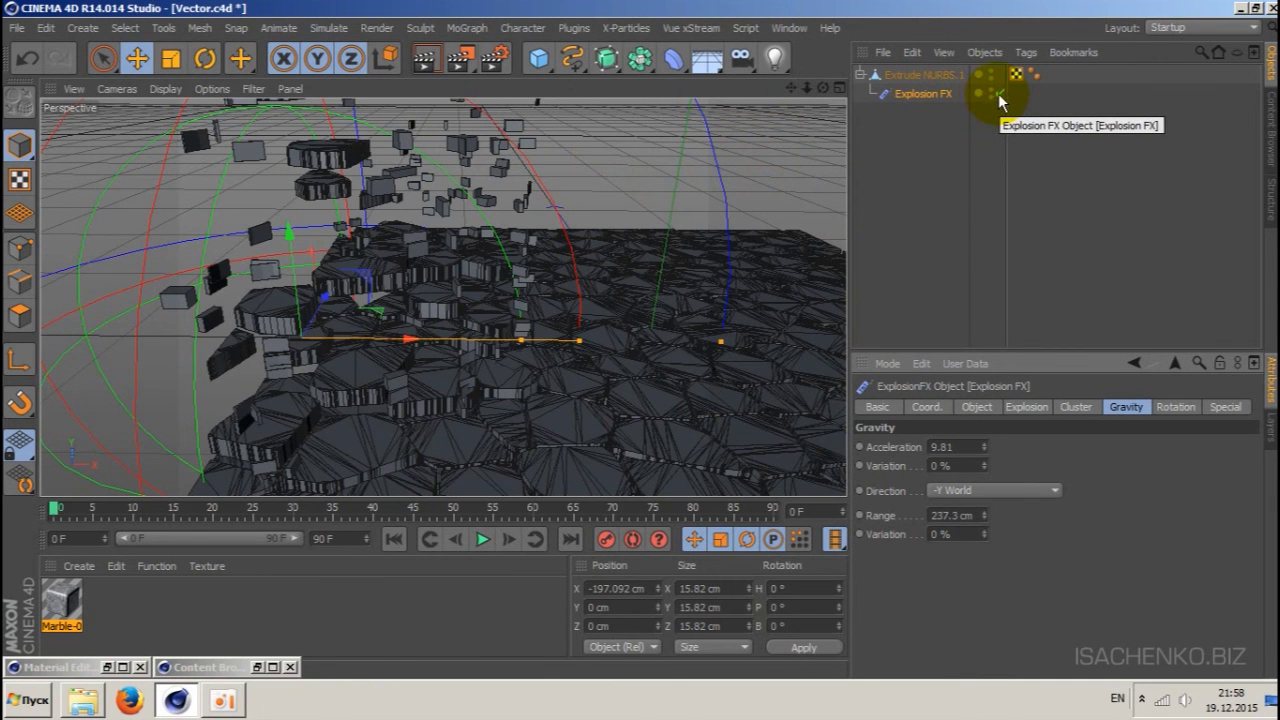
# - Disable the Explosion FX so the pavement lies flat, then reframe the view over the pavement
pyautogui.click(999, 93)
pyautogui.moveTo(790, 88); pyautogui.dragTo(443, 297)
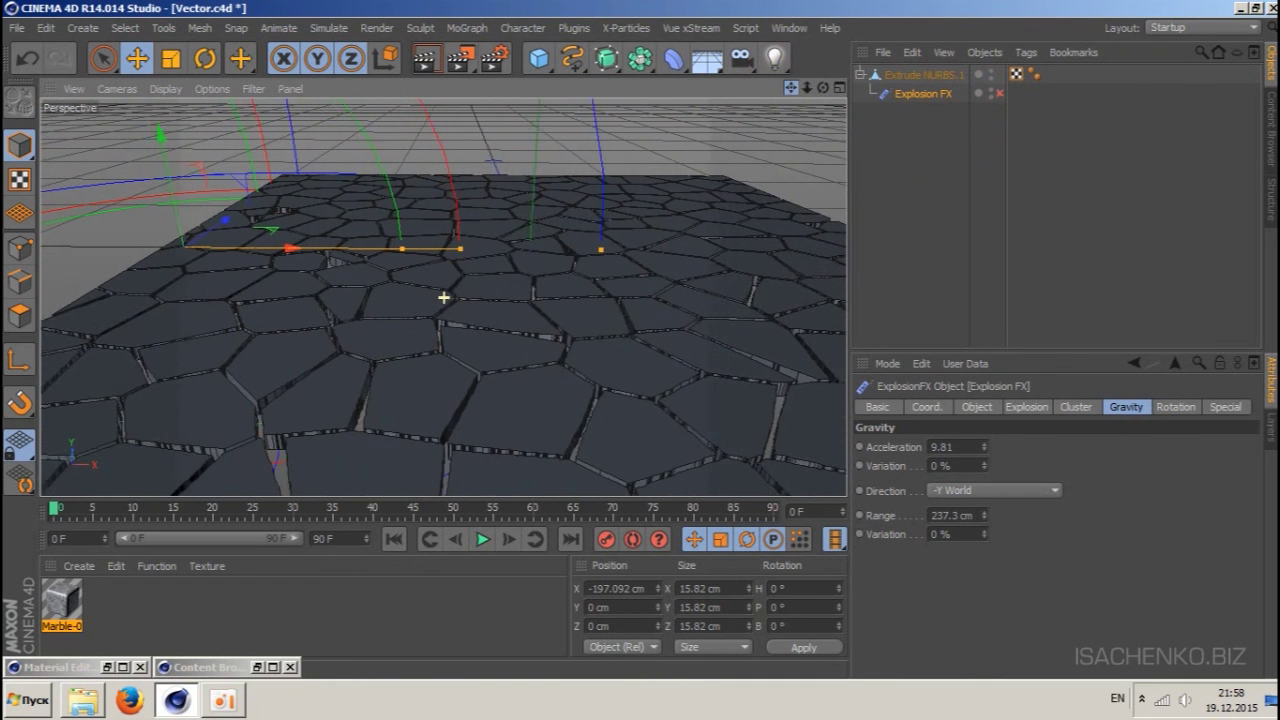
pyautogui.moveTo(790, 88); pyautogui.dragTo(828, 127)
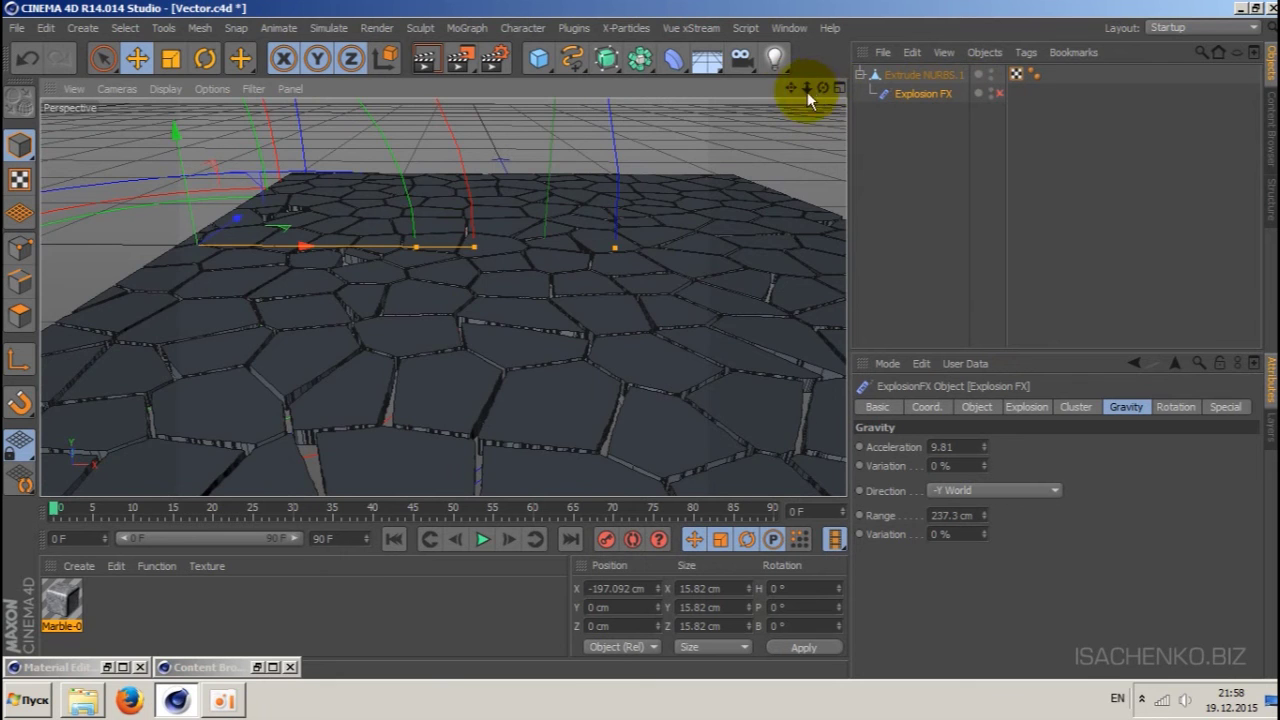
pyautogui.moveTo(807, 90); pyautogui.dragTo(815, 110)
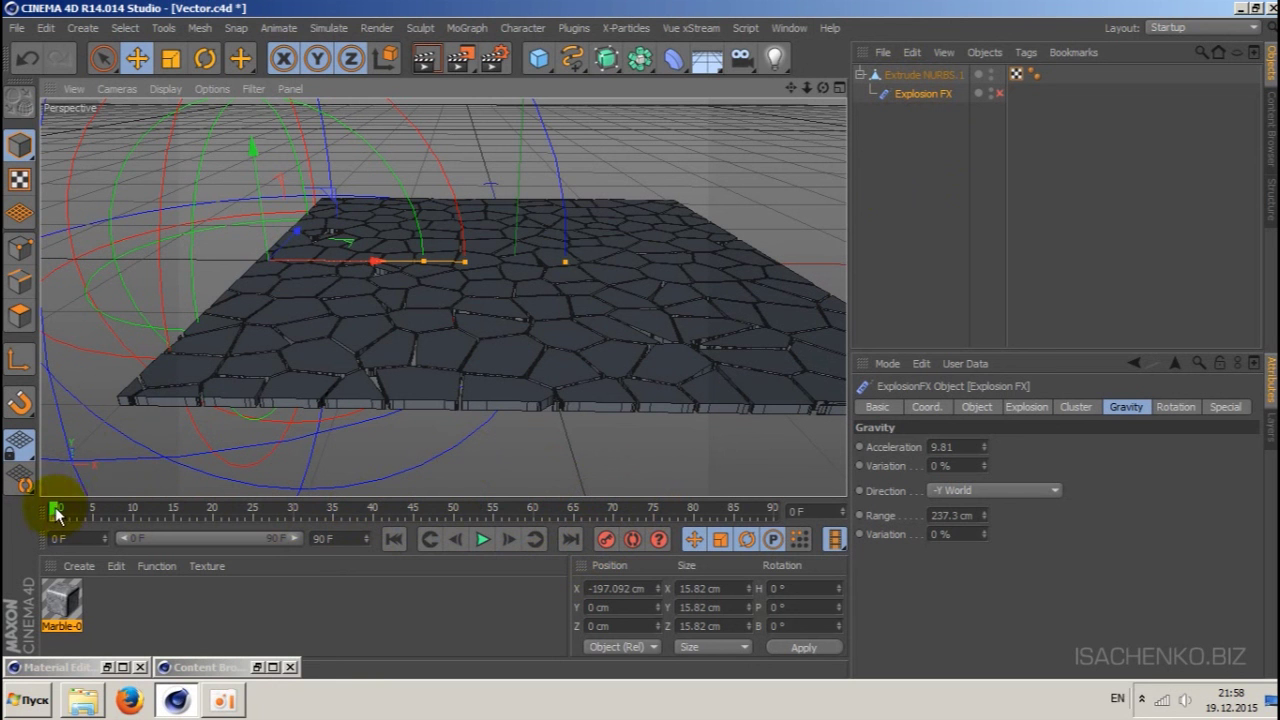
# - At the last frame, move the Explosion FX along X to about 192 cm, past the pavement's far edge
pyautogui.moveTo(55, 513); pyautogui.dragTo(770, 537)
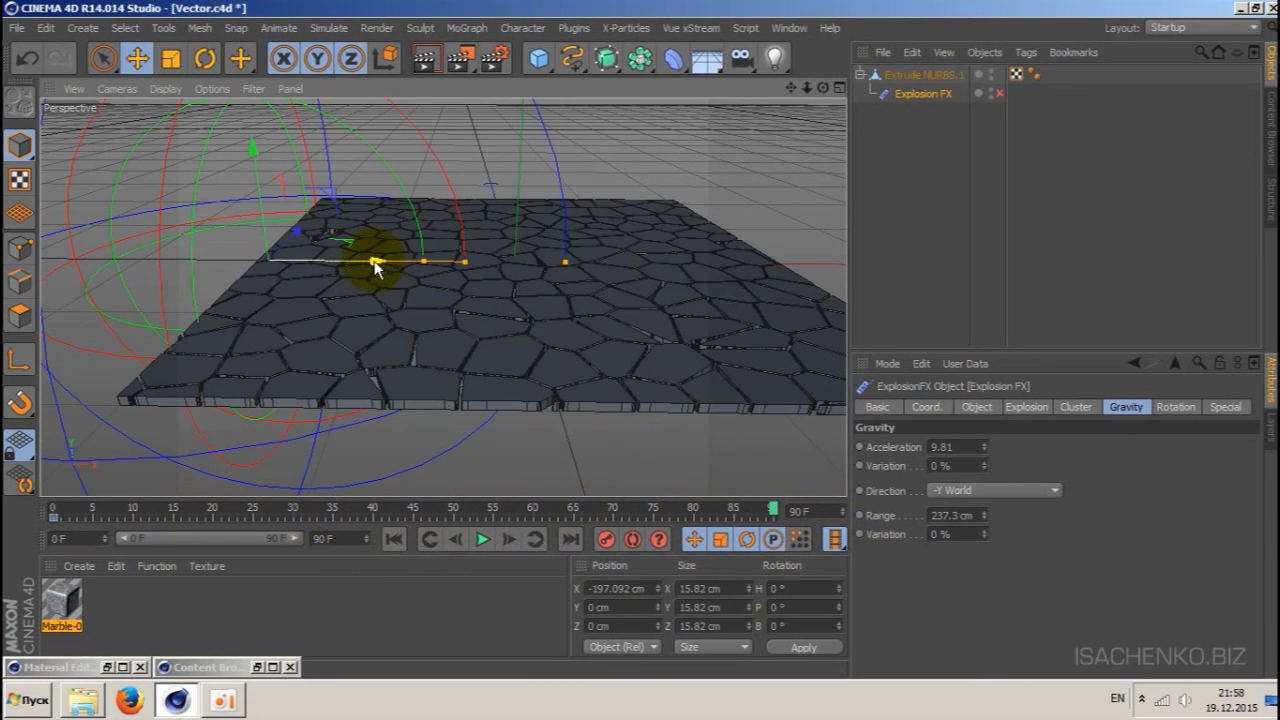
pyautogui.moveTo(375, 265)
pyautogui.mouseDown()
pyautogui.moveTo(725, 275)
pyautogui.moveTo(842, 262)
pyautogui.mouseUp()
pyautogui.moveTo(789, 88); pyautogui.dragTo(690, 105)
pyautogui.moveTo(671, 262)
pyautogui.mouseDown()
pyautogui.moveTo(702, 262)
pyautogui.moveTo(690, 262)
pyautogui.mouseUp()
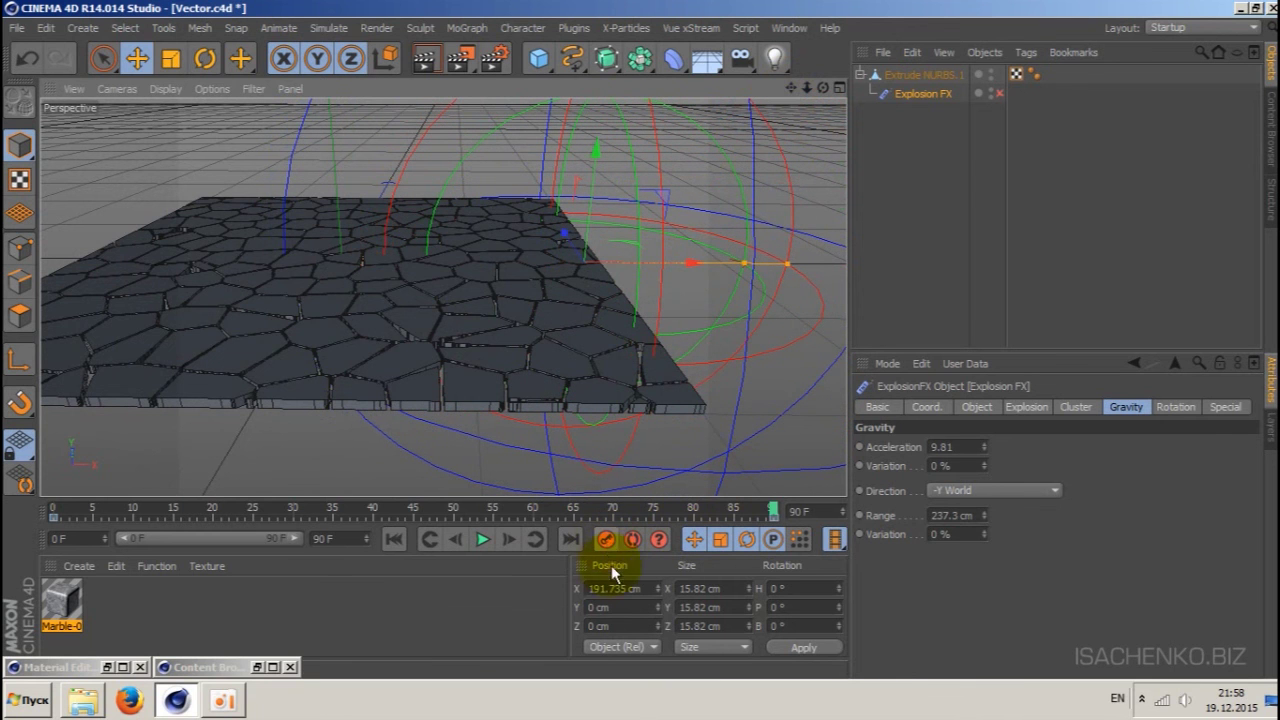
# - Play the sweep from frame 0, stop at frame 79, and view the pavement from low and close
pyautogui.click(390, 543)
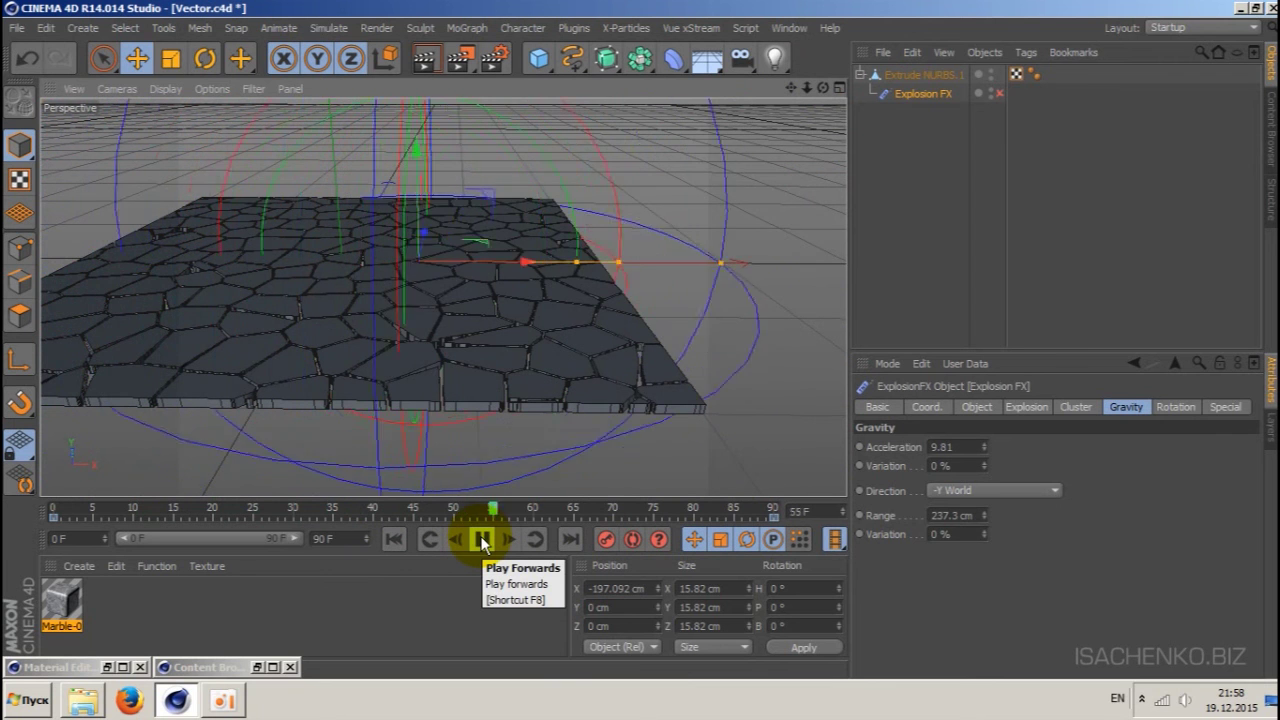
pyautogui.click(482, 540)
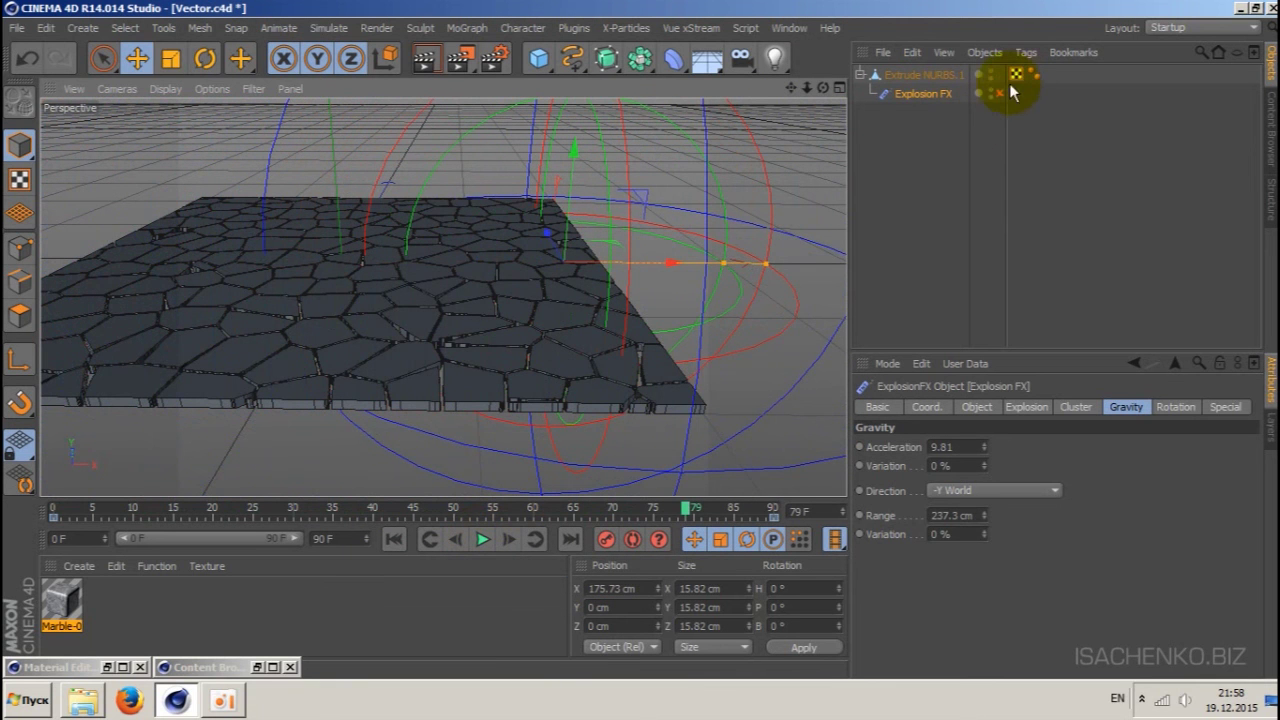
pyautogui.moveTo(822, 88); pyautogui.dragTo(443, 297)
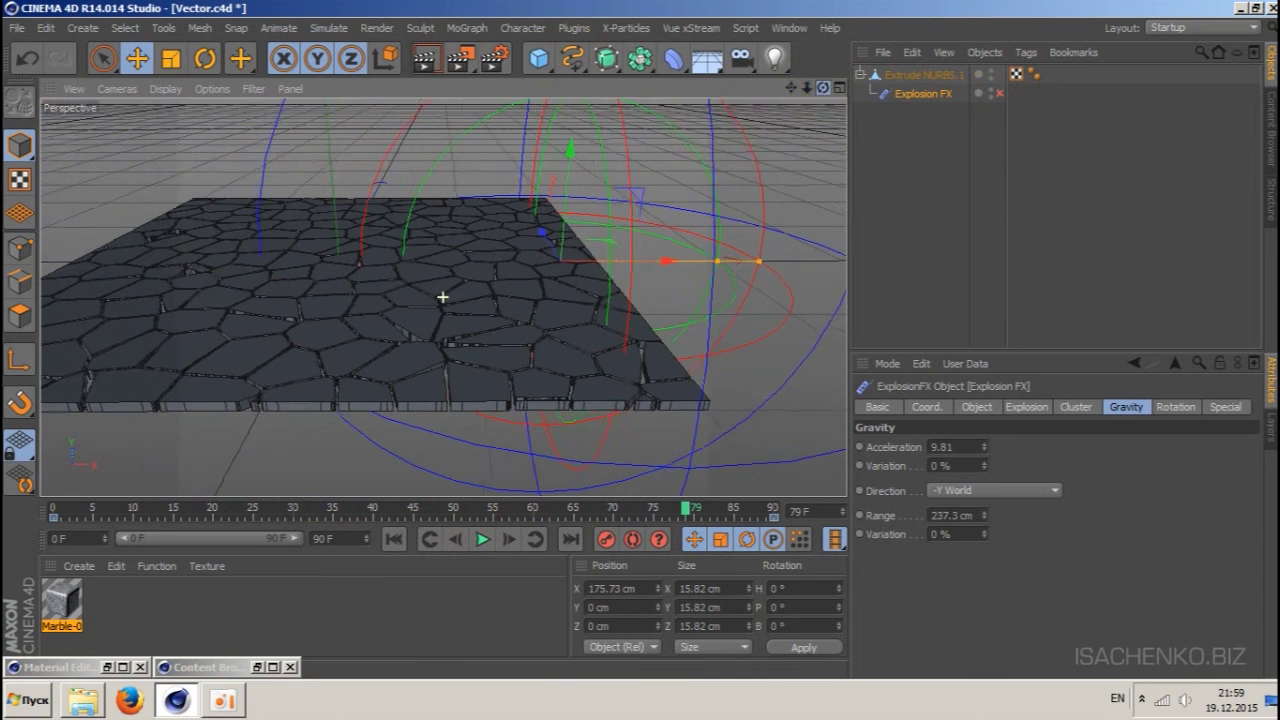
pyautogui.moveTo(794, 85); pyautogui.dragTo(818, 124)
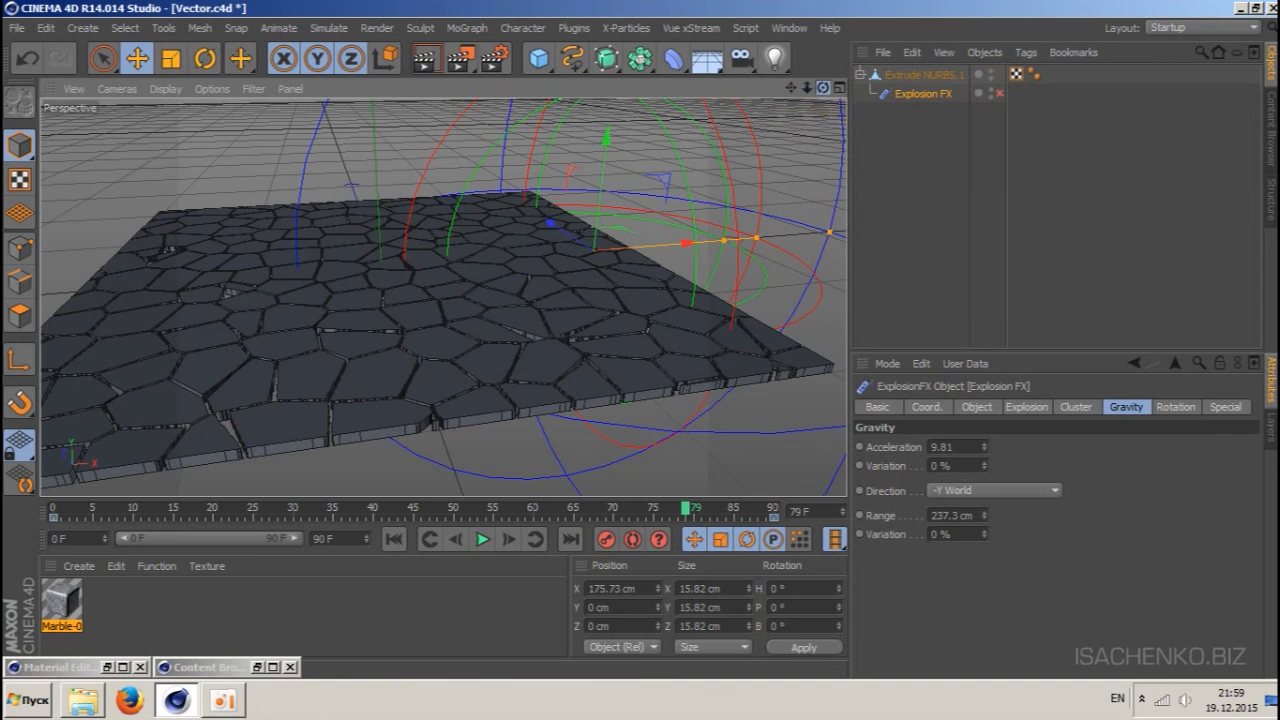
pyautogui.moveTo(823, 88); pyautogui.dragTo(443, 294)
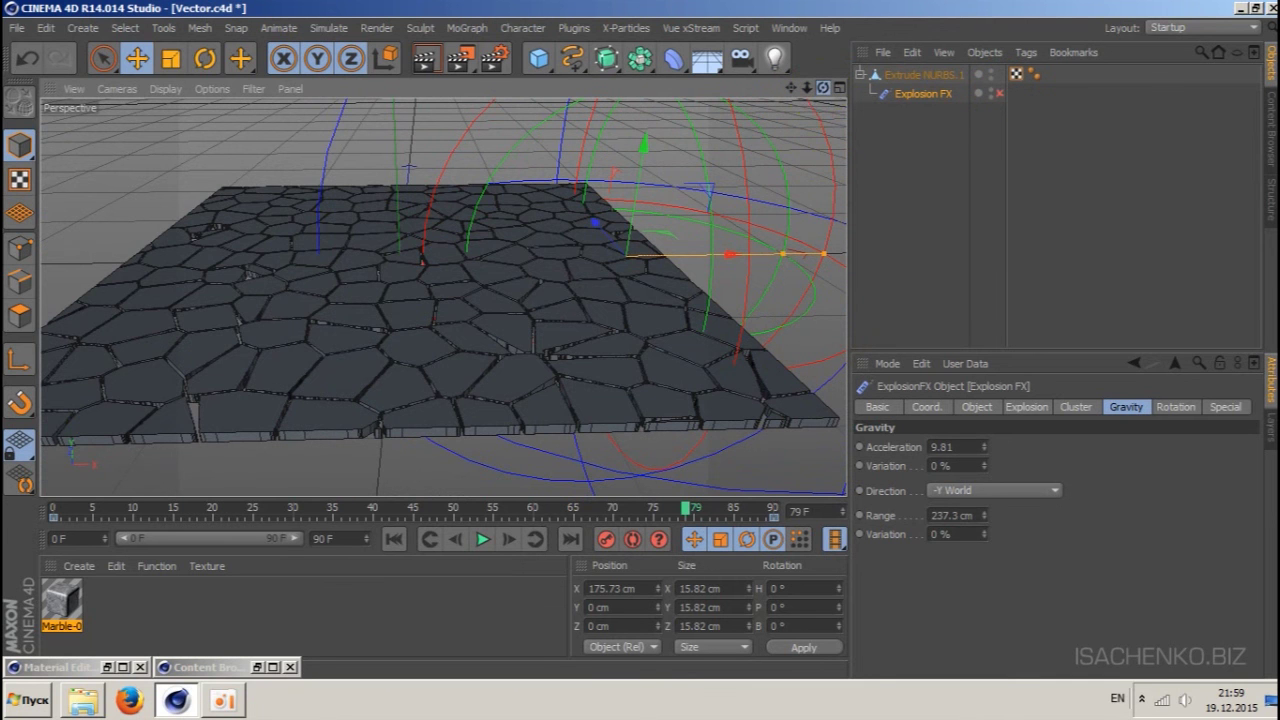
pyautogui.moveTo(822, 88); pyautogui.dragTo(831, 104)
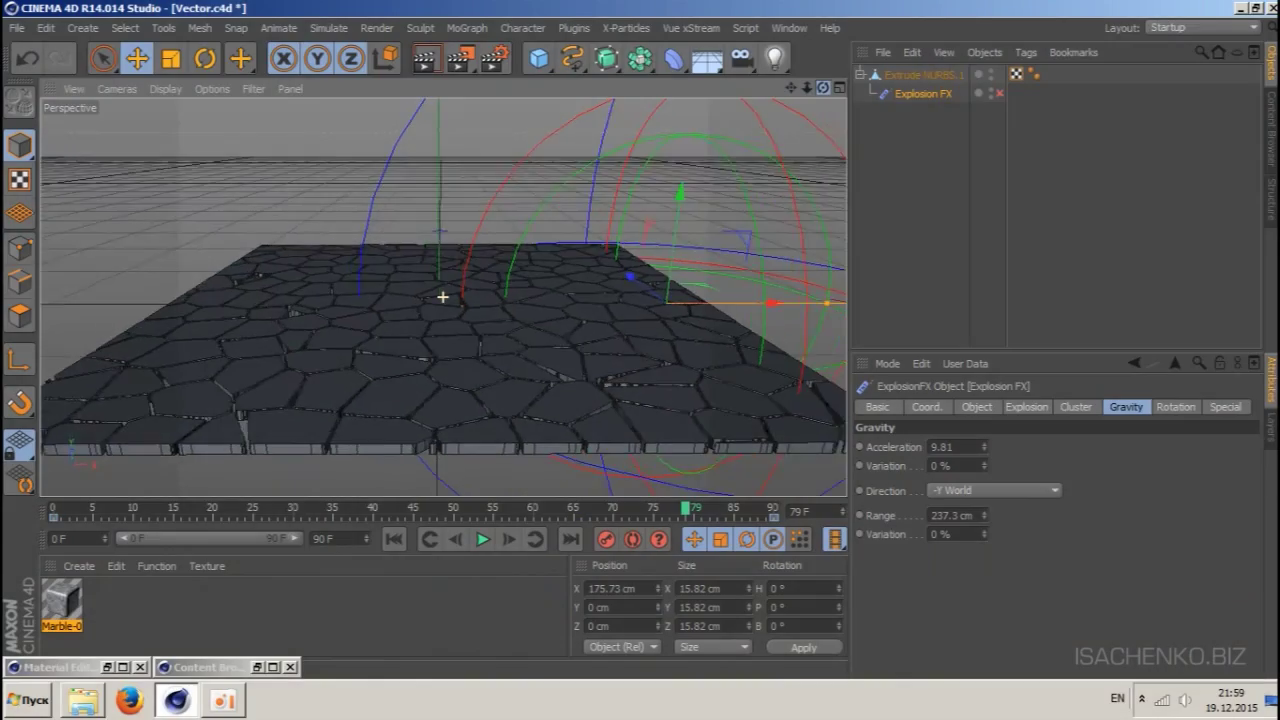
pyautogui.moveTo(823, 88); pyautogui.dragTo(832, 124)
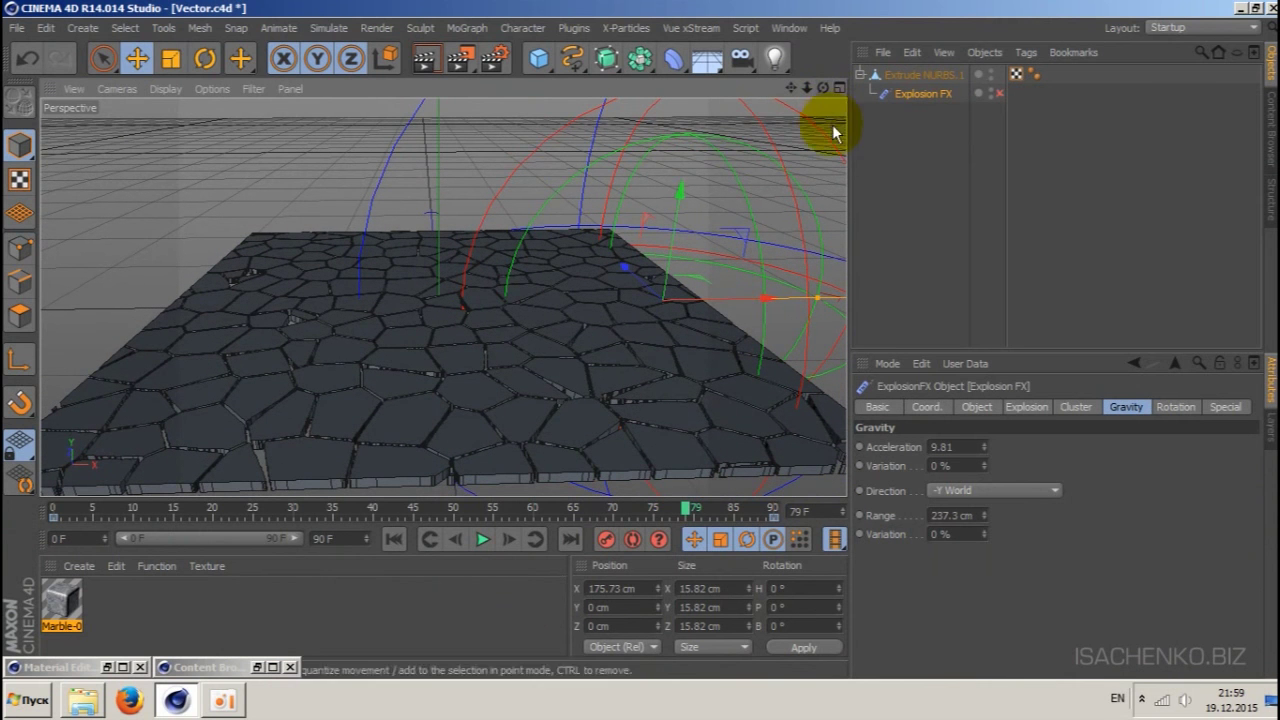